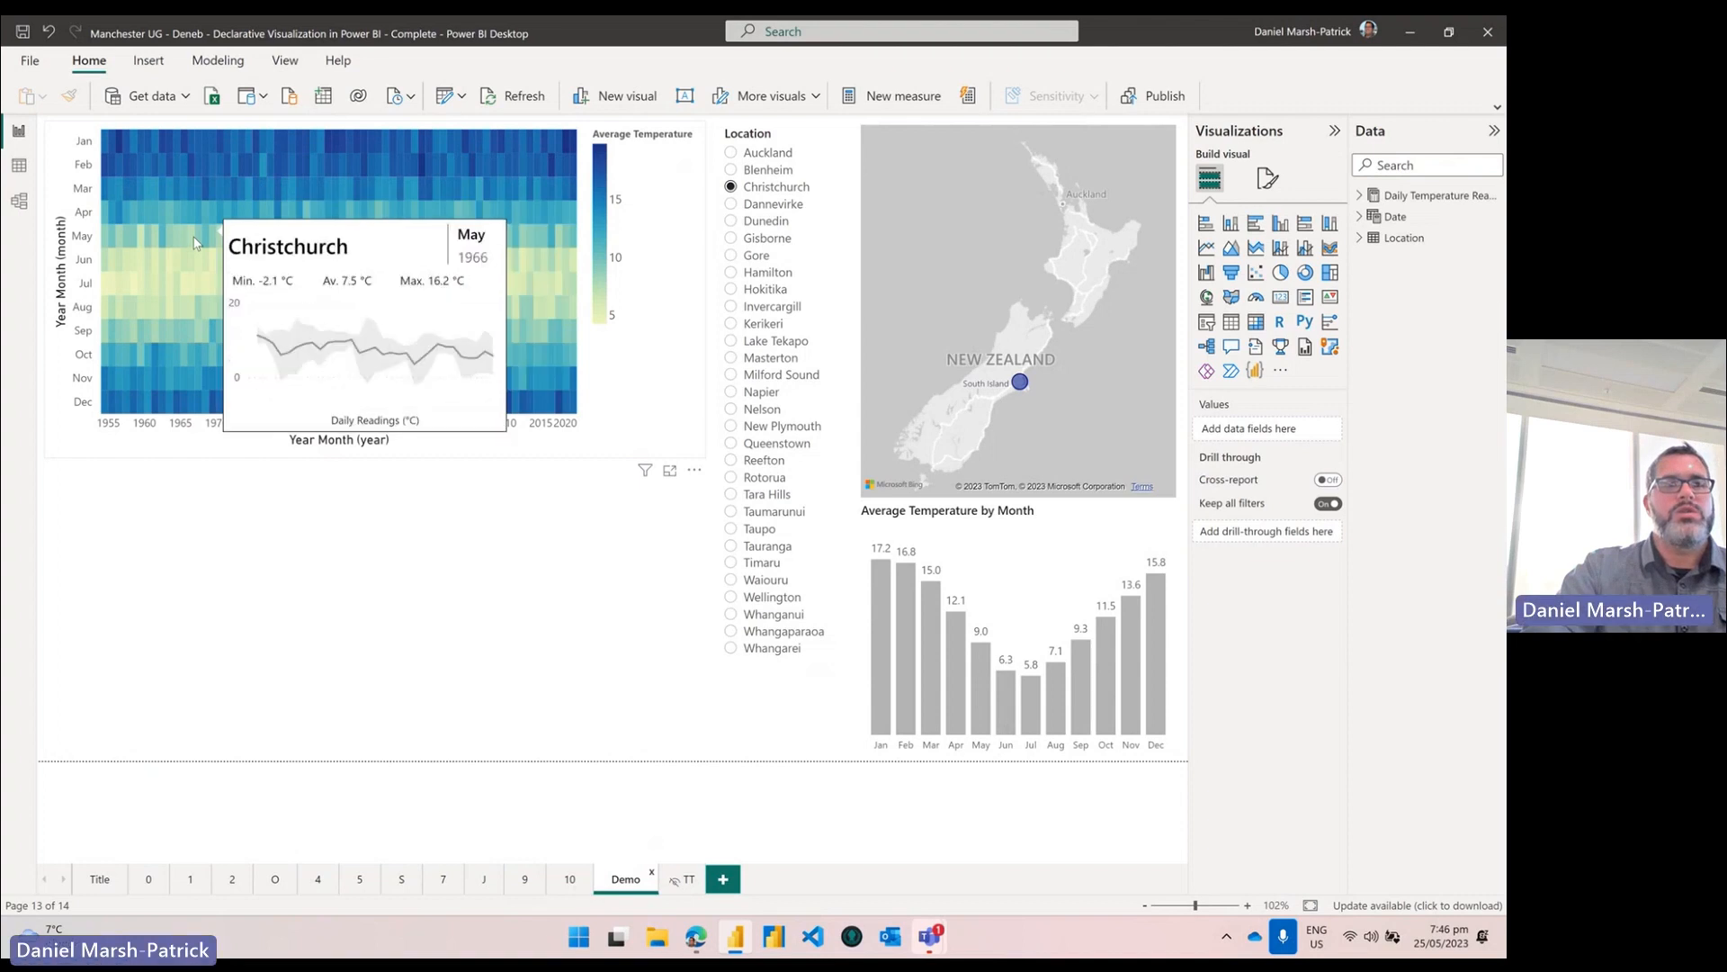
Step: Add May and September heatmap cells to the selection, then cross-highlight April from the monthly bar chart
ctrl+click(220, 239)
ctrl+click(263, 239)
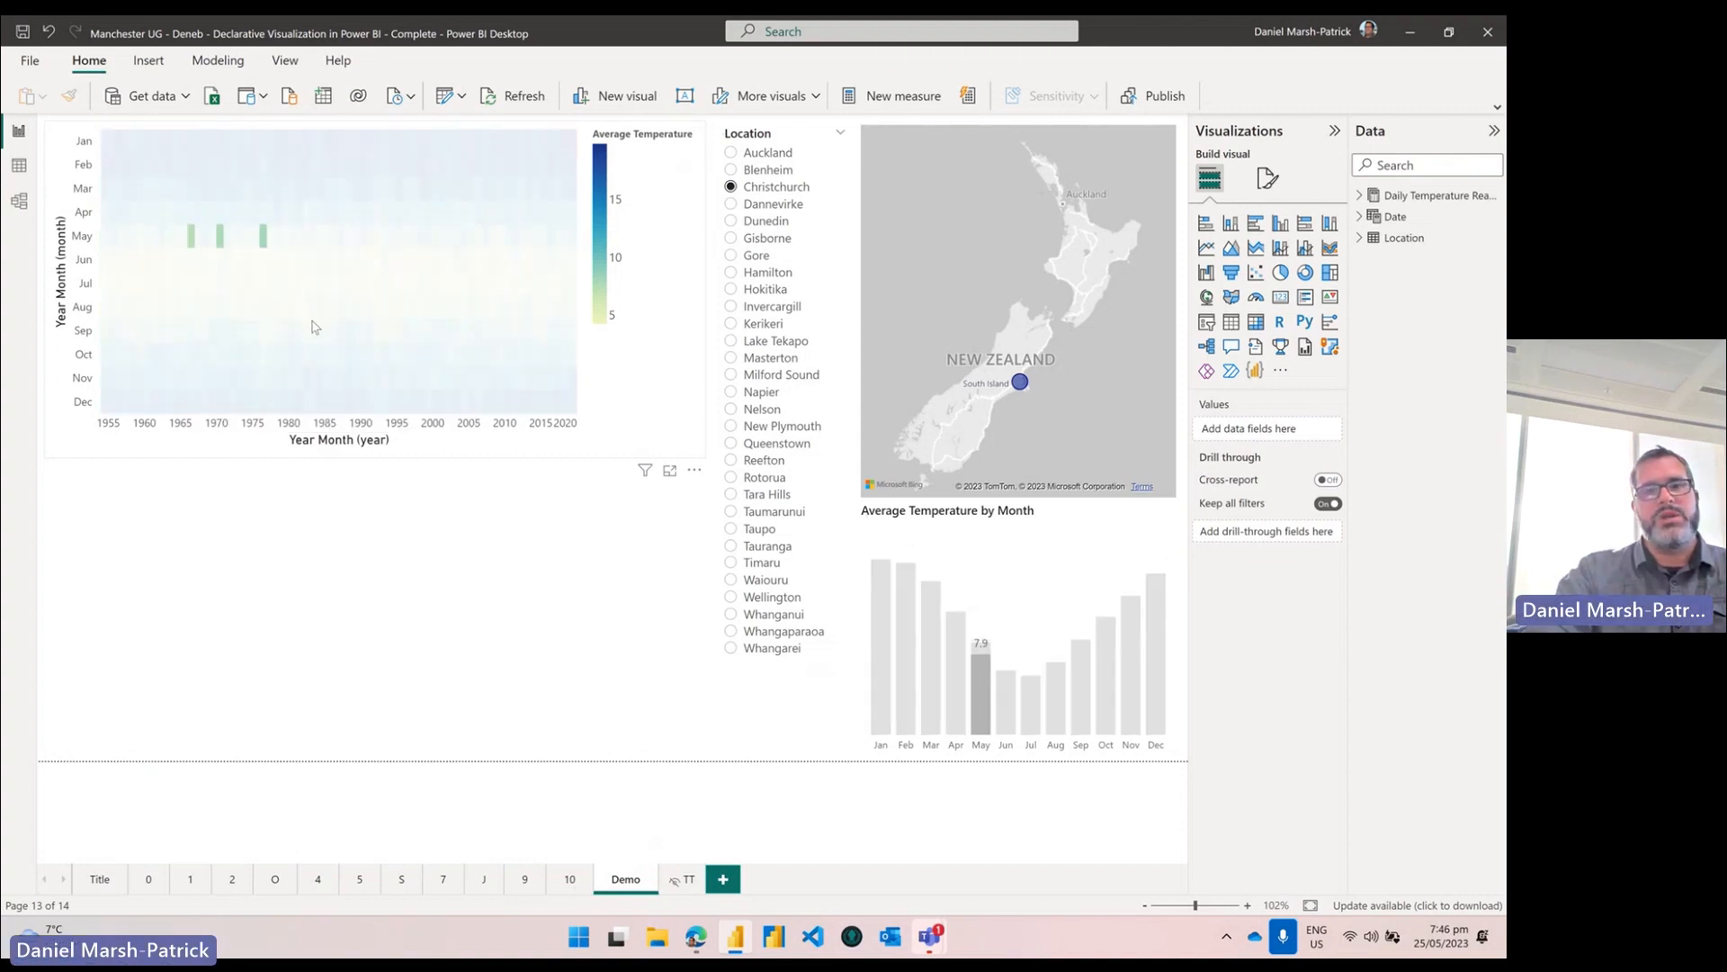
ctrl+click(407, 330)
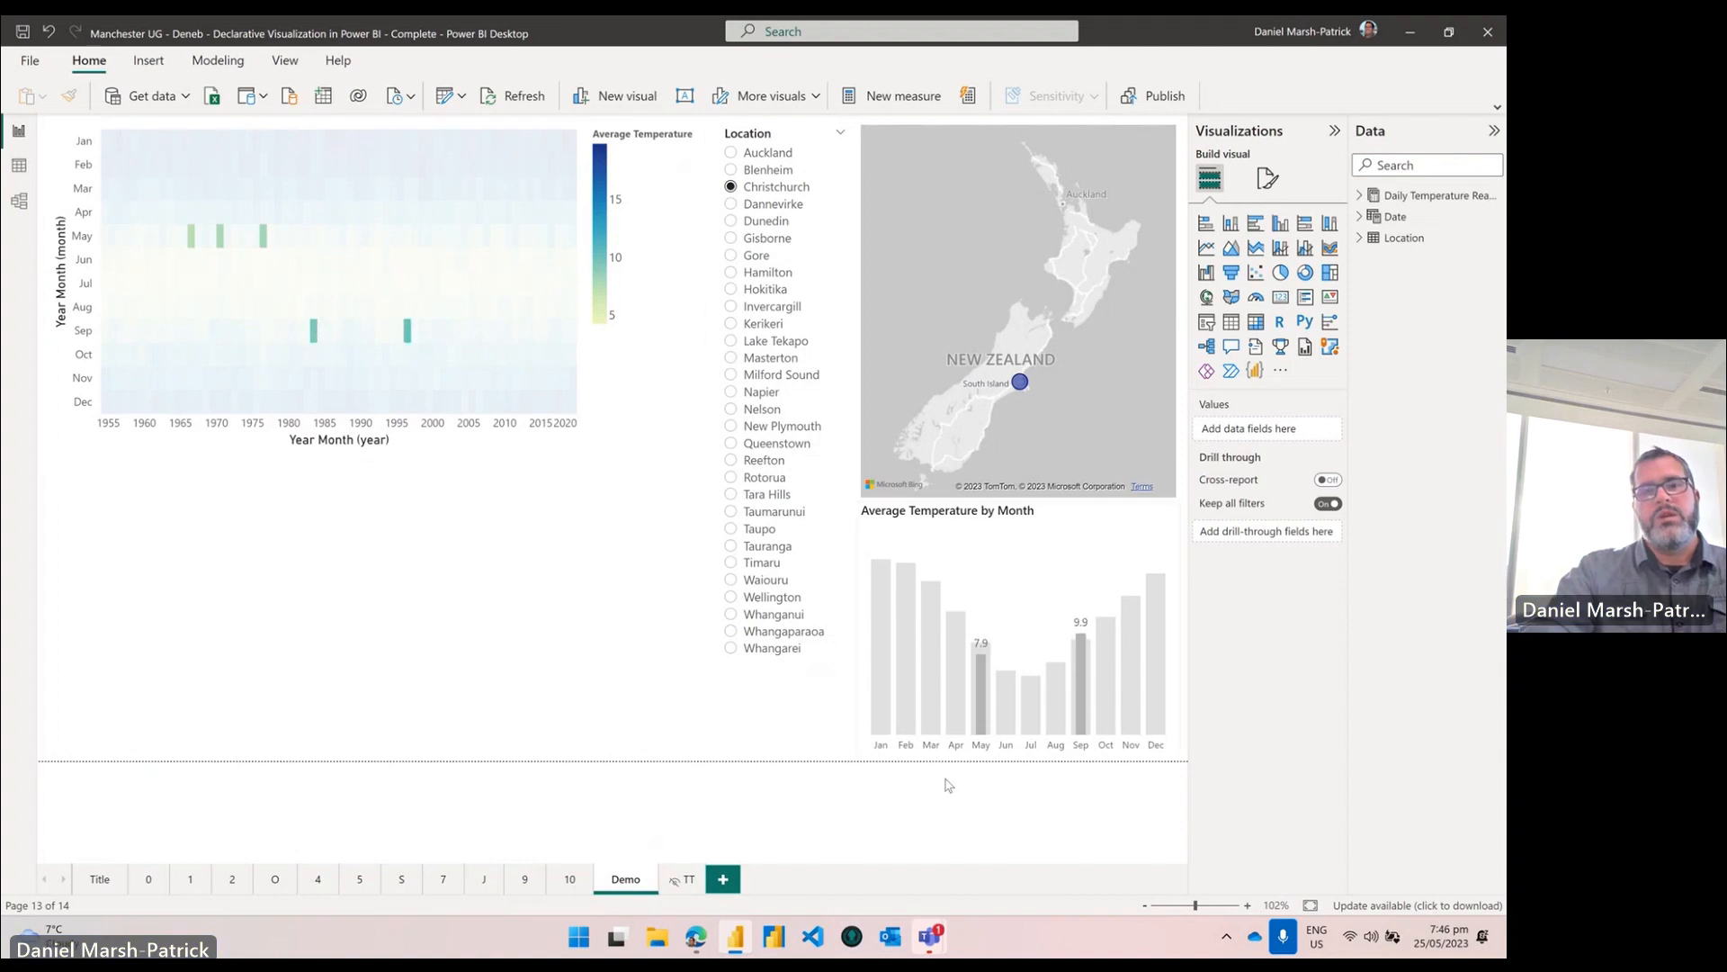
click(1012, 664)
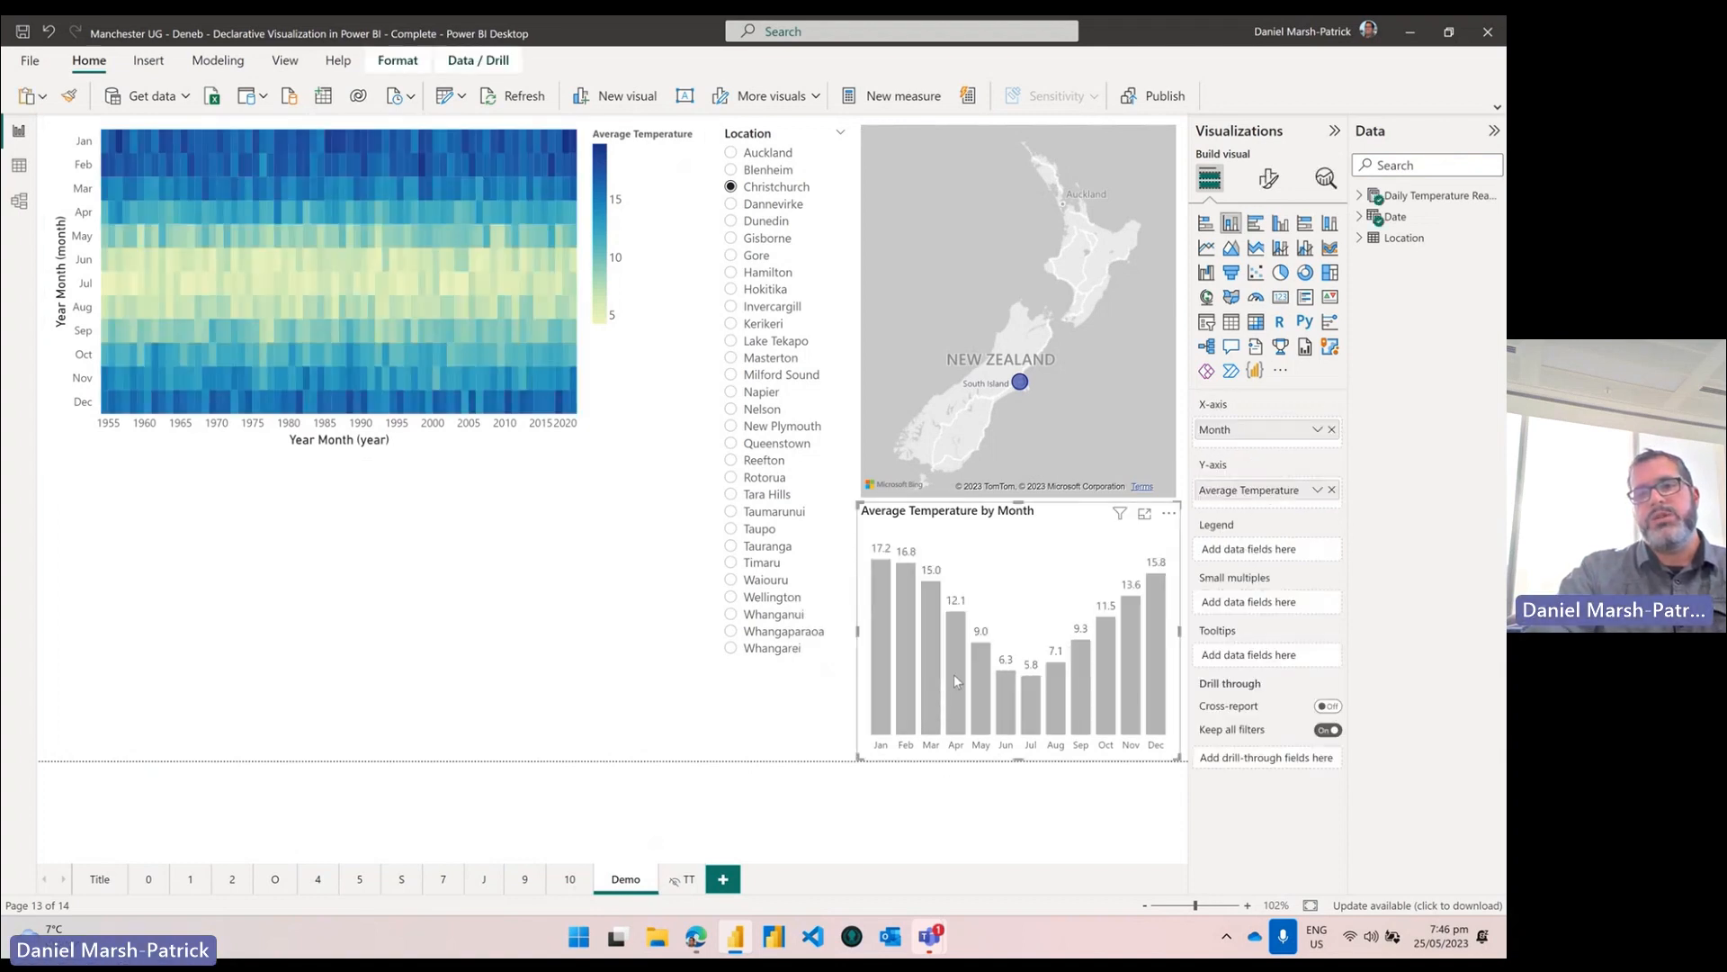
click(954, 673)
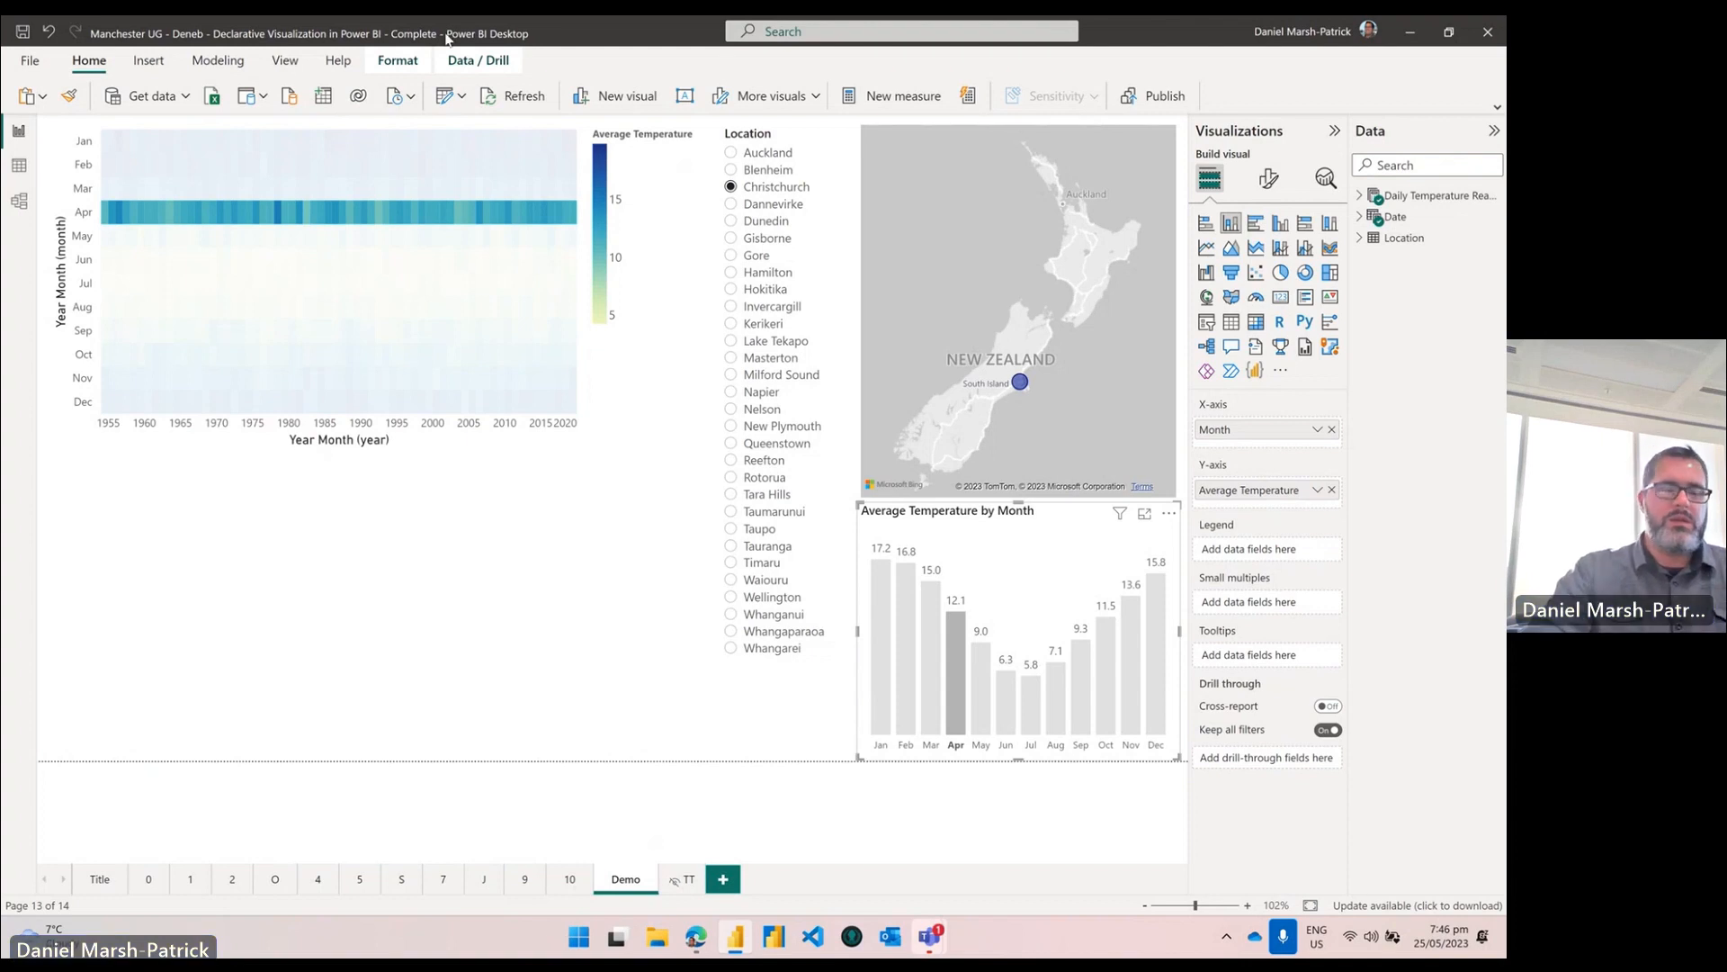
Step: Move the stray File Explorer window aside and close the Power BI splash window
key(super+e)
drag(546, 213, 0, 385)
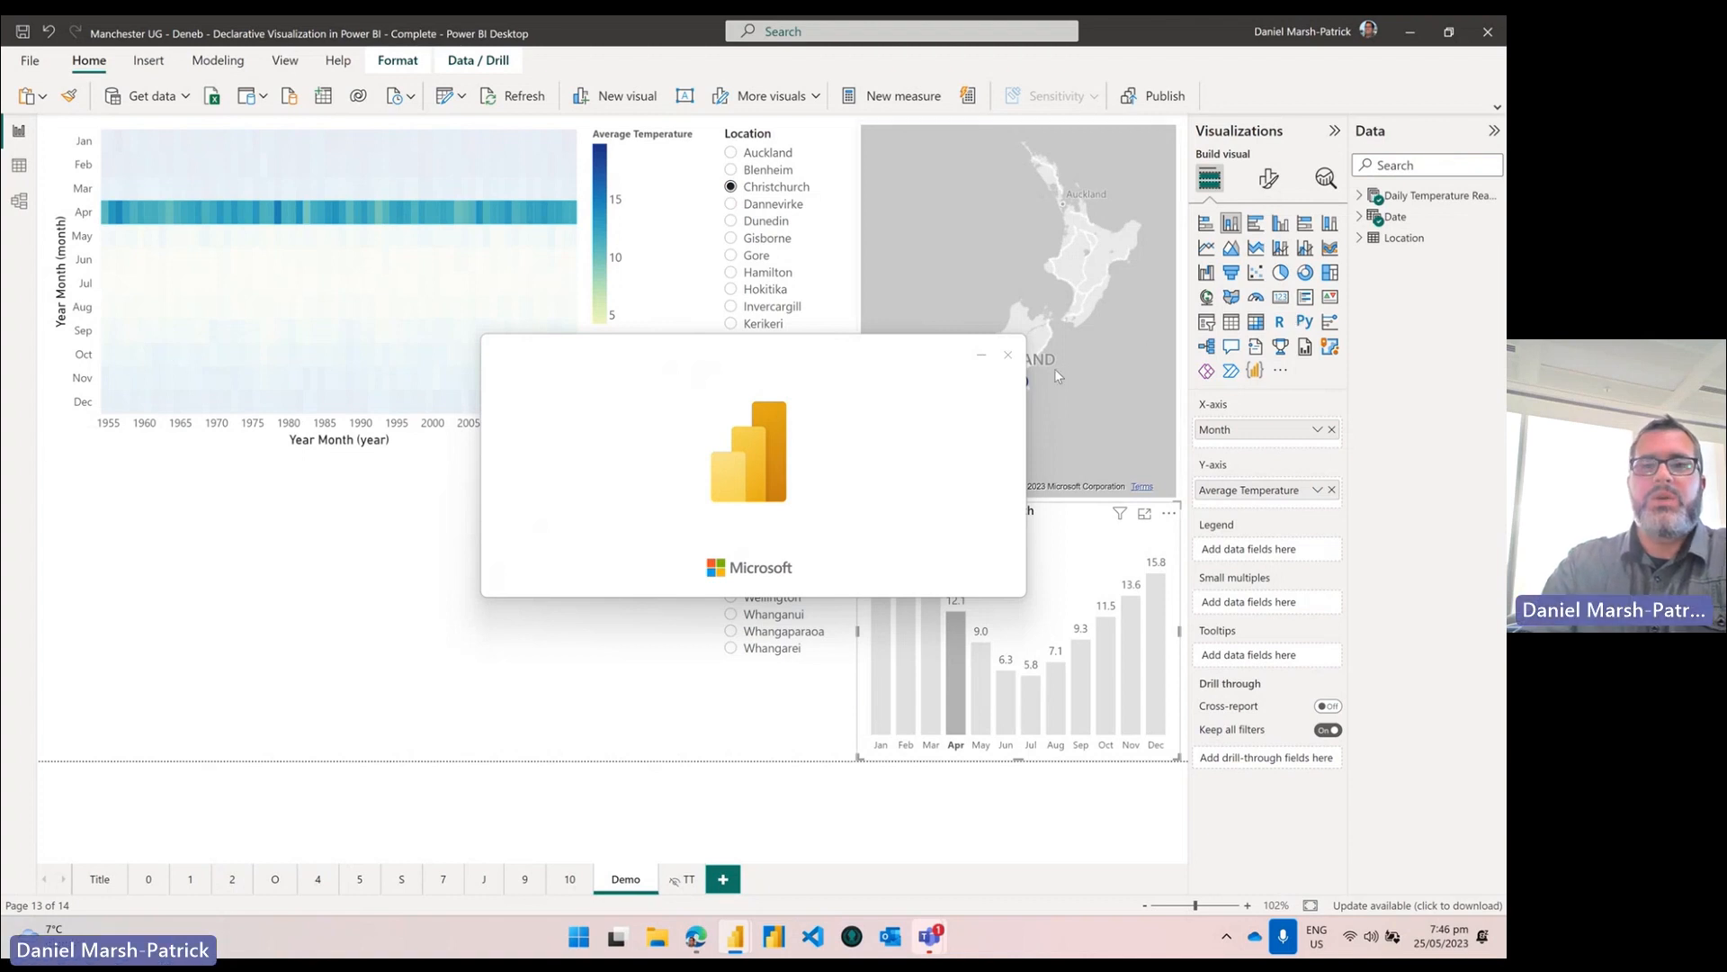
click(1008, 354)
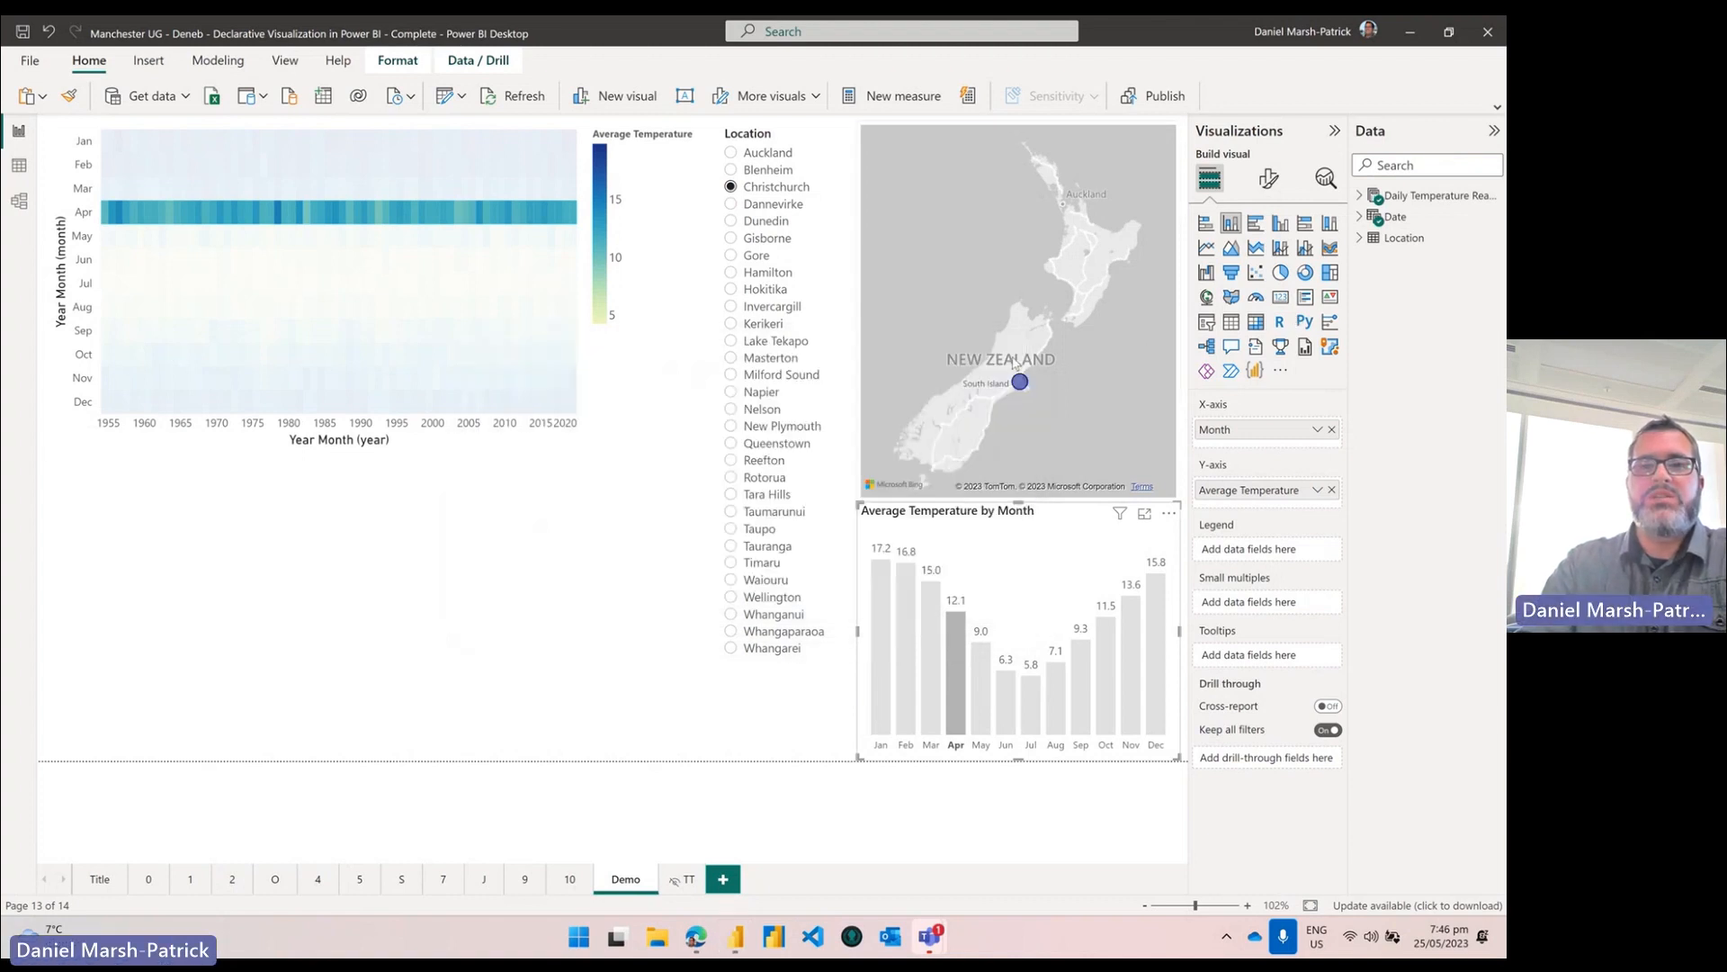
Step: Clear the April highlight and shrink the heatmap to a tiny box at the page's top-left
click(689, 310)
click(702, 135)
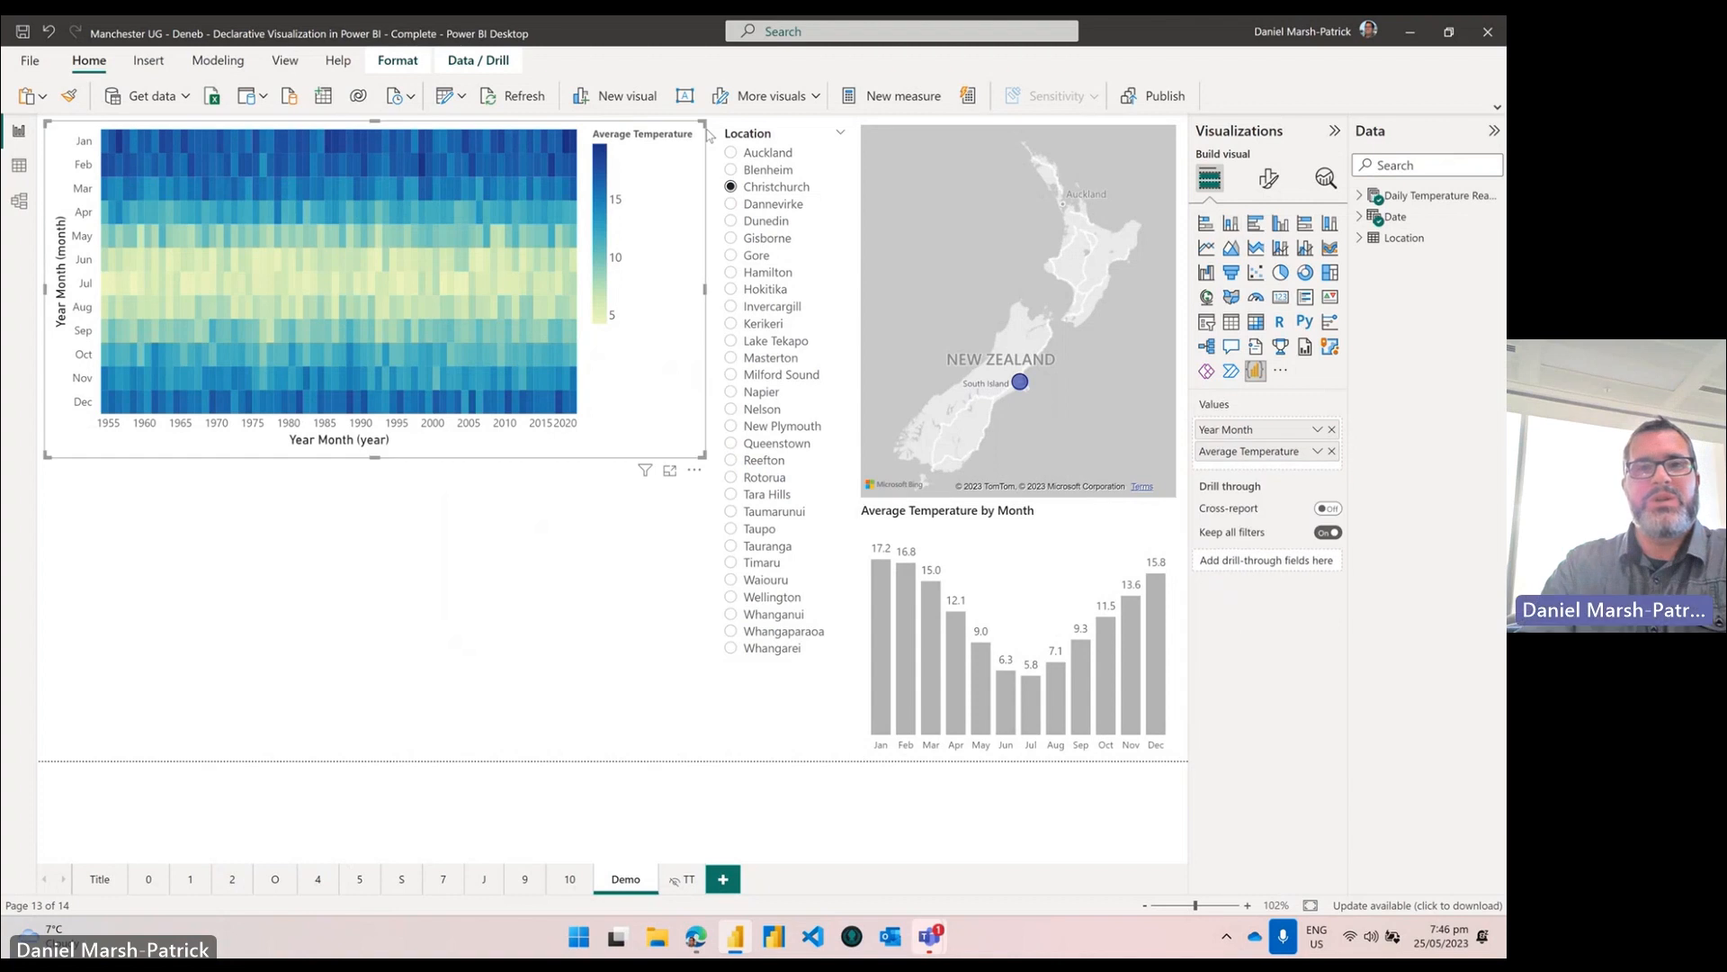
drag(704, 123, 114, 144)
click(401, 424)
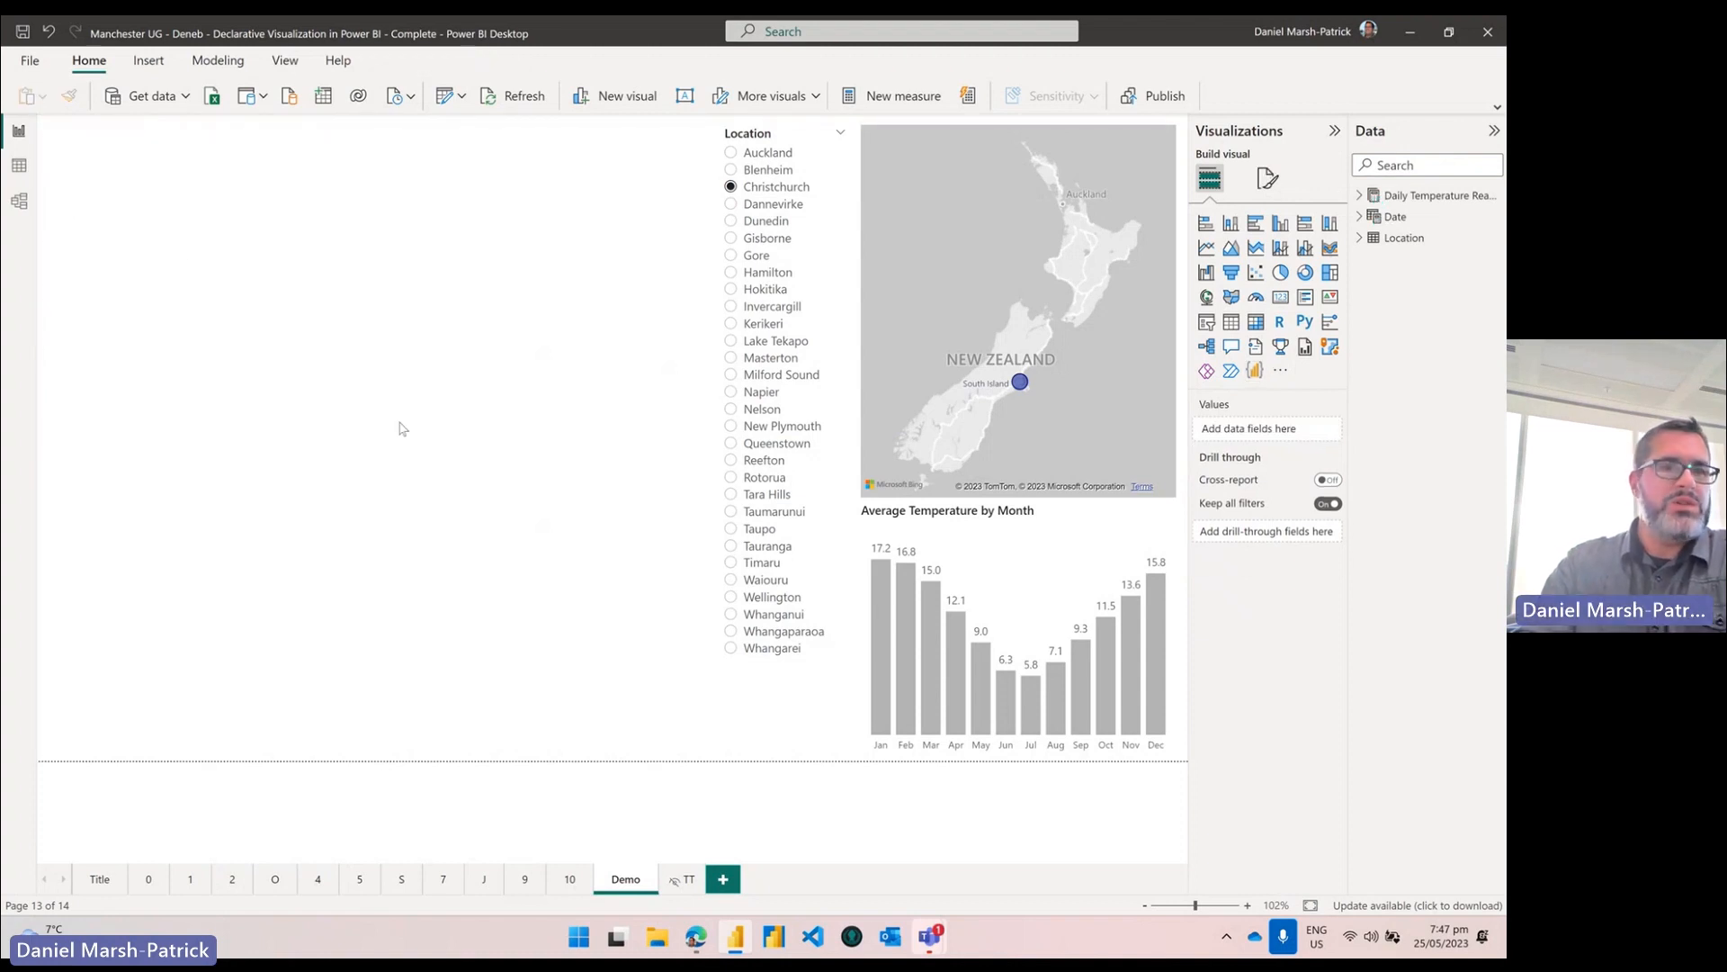
click(1281, 373)
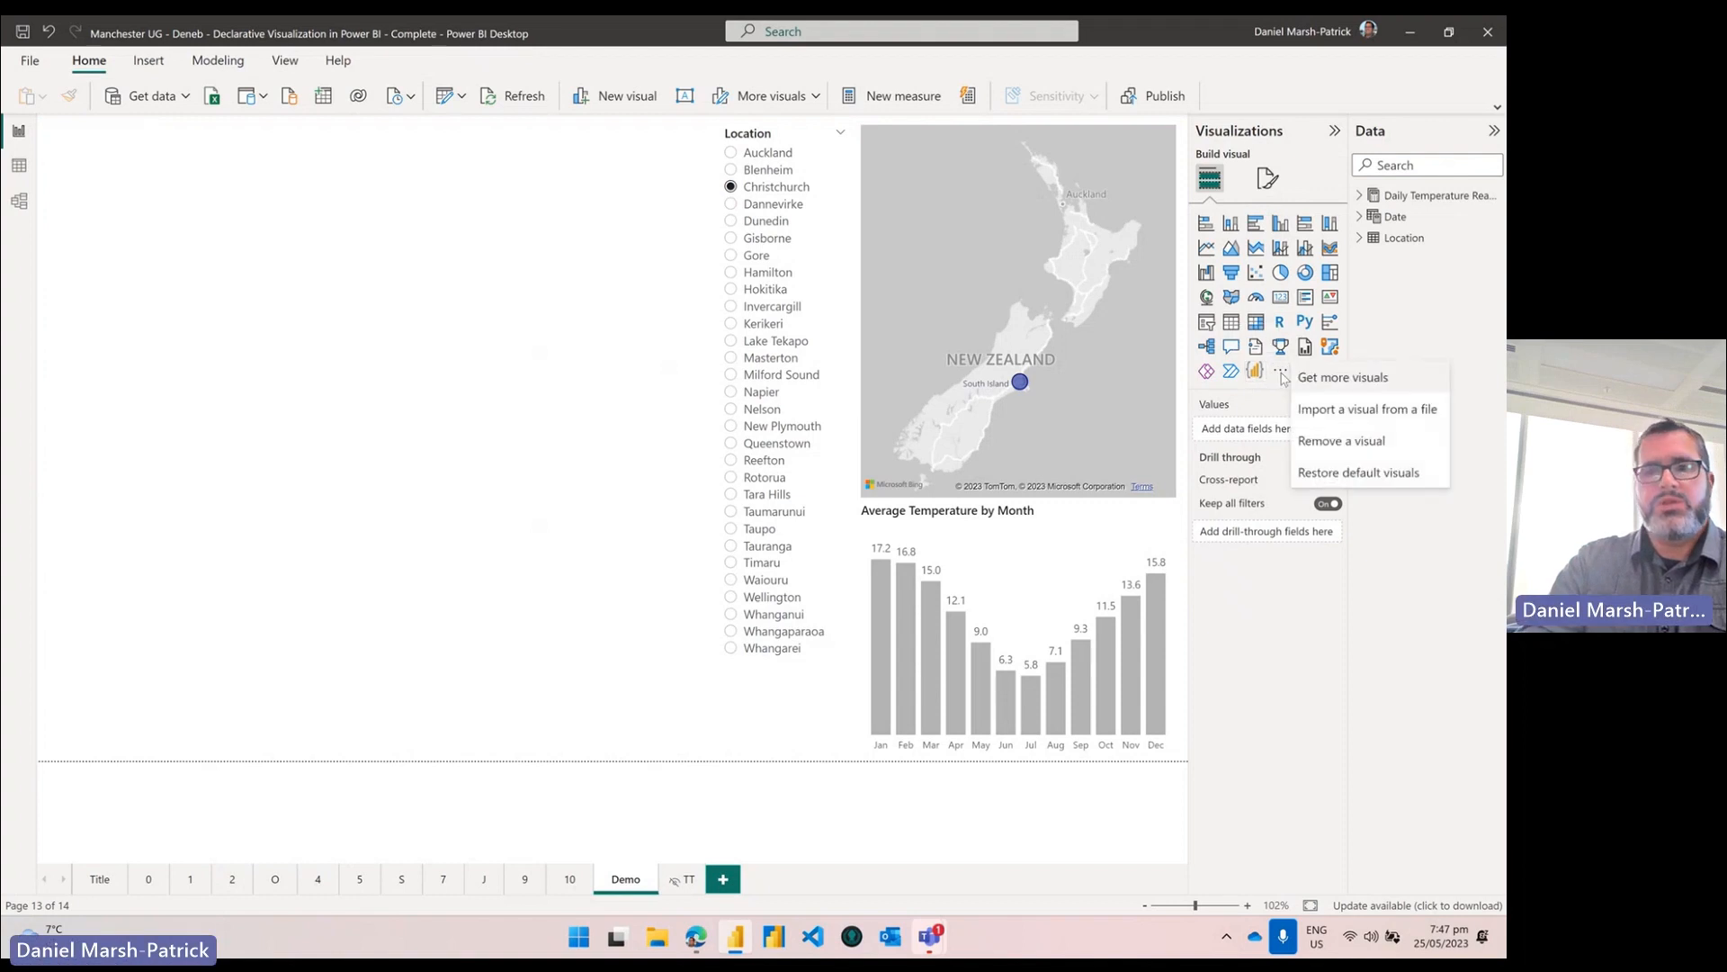
click(1377, 385)
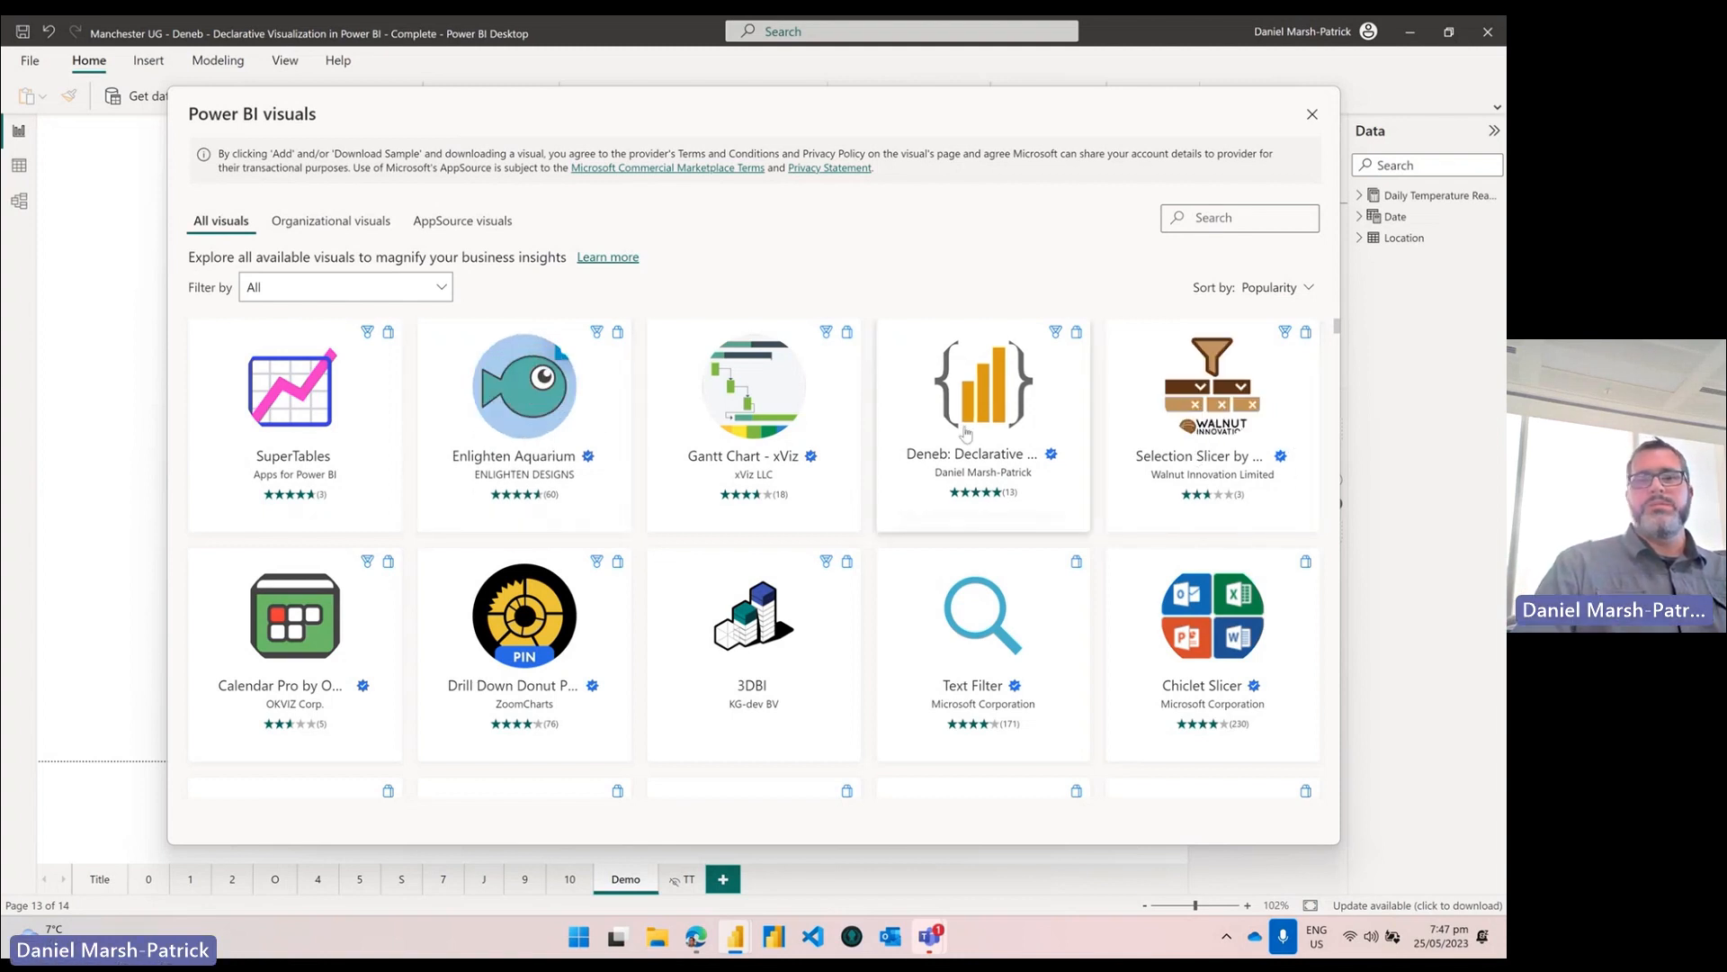
mouse_move(997, 411)
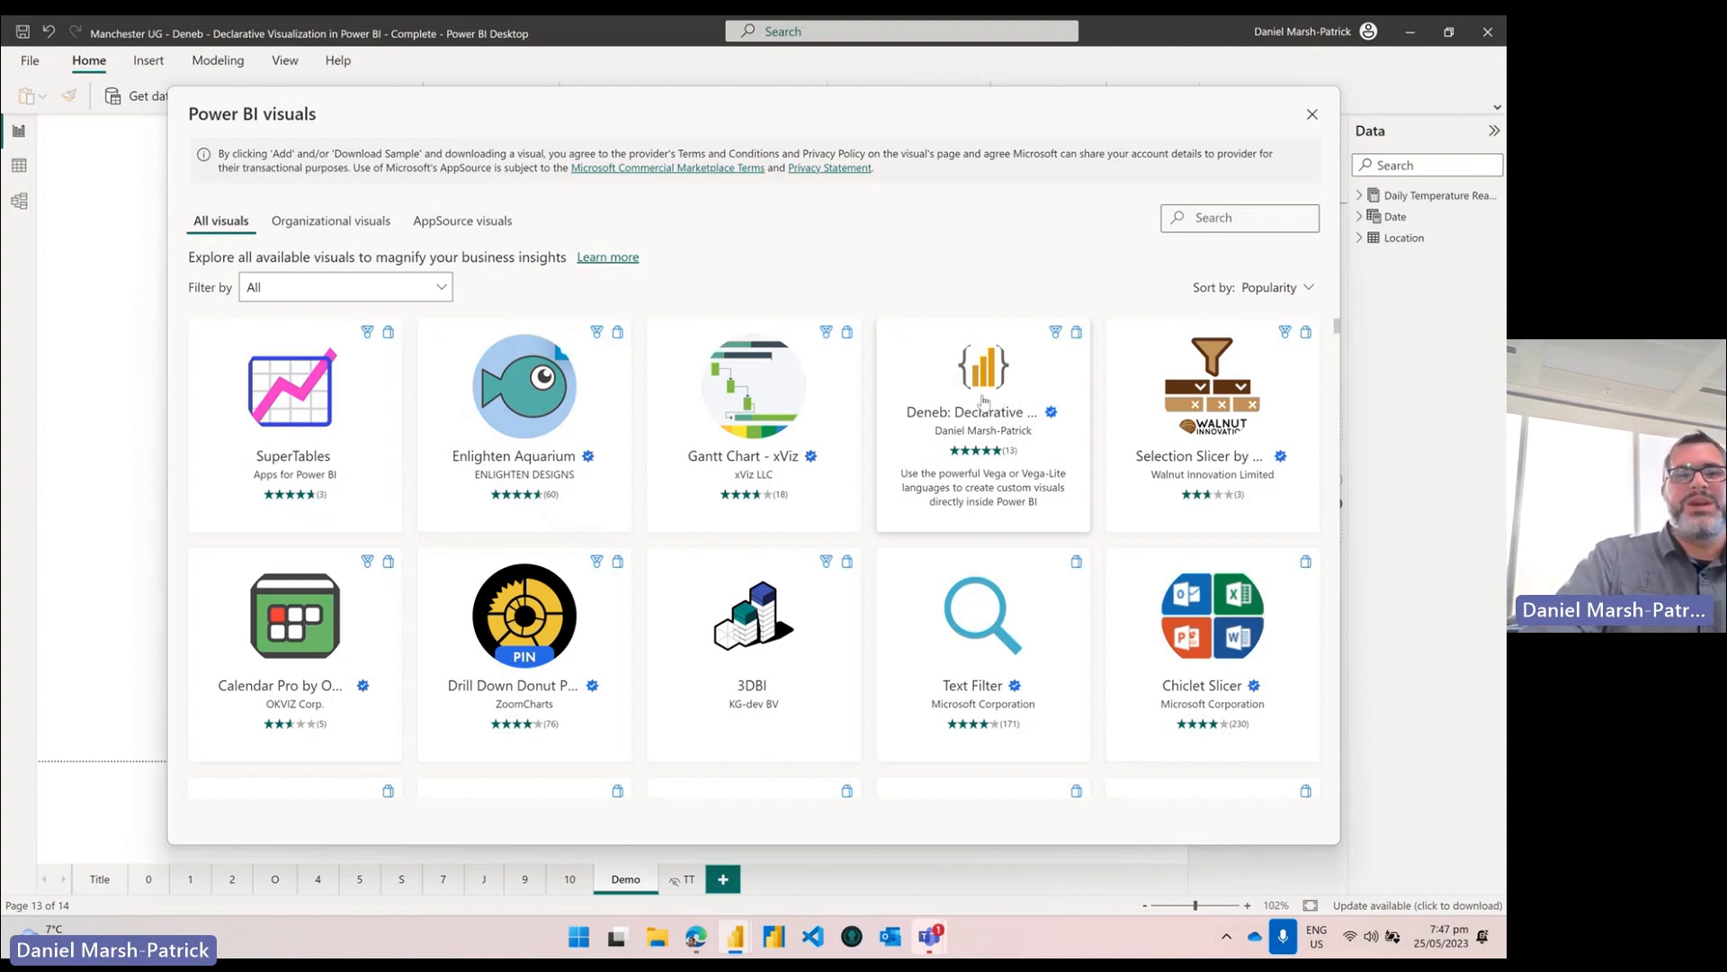
click(991, 363)
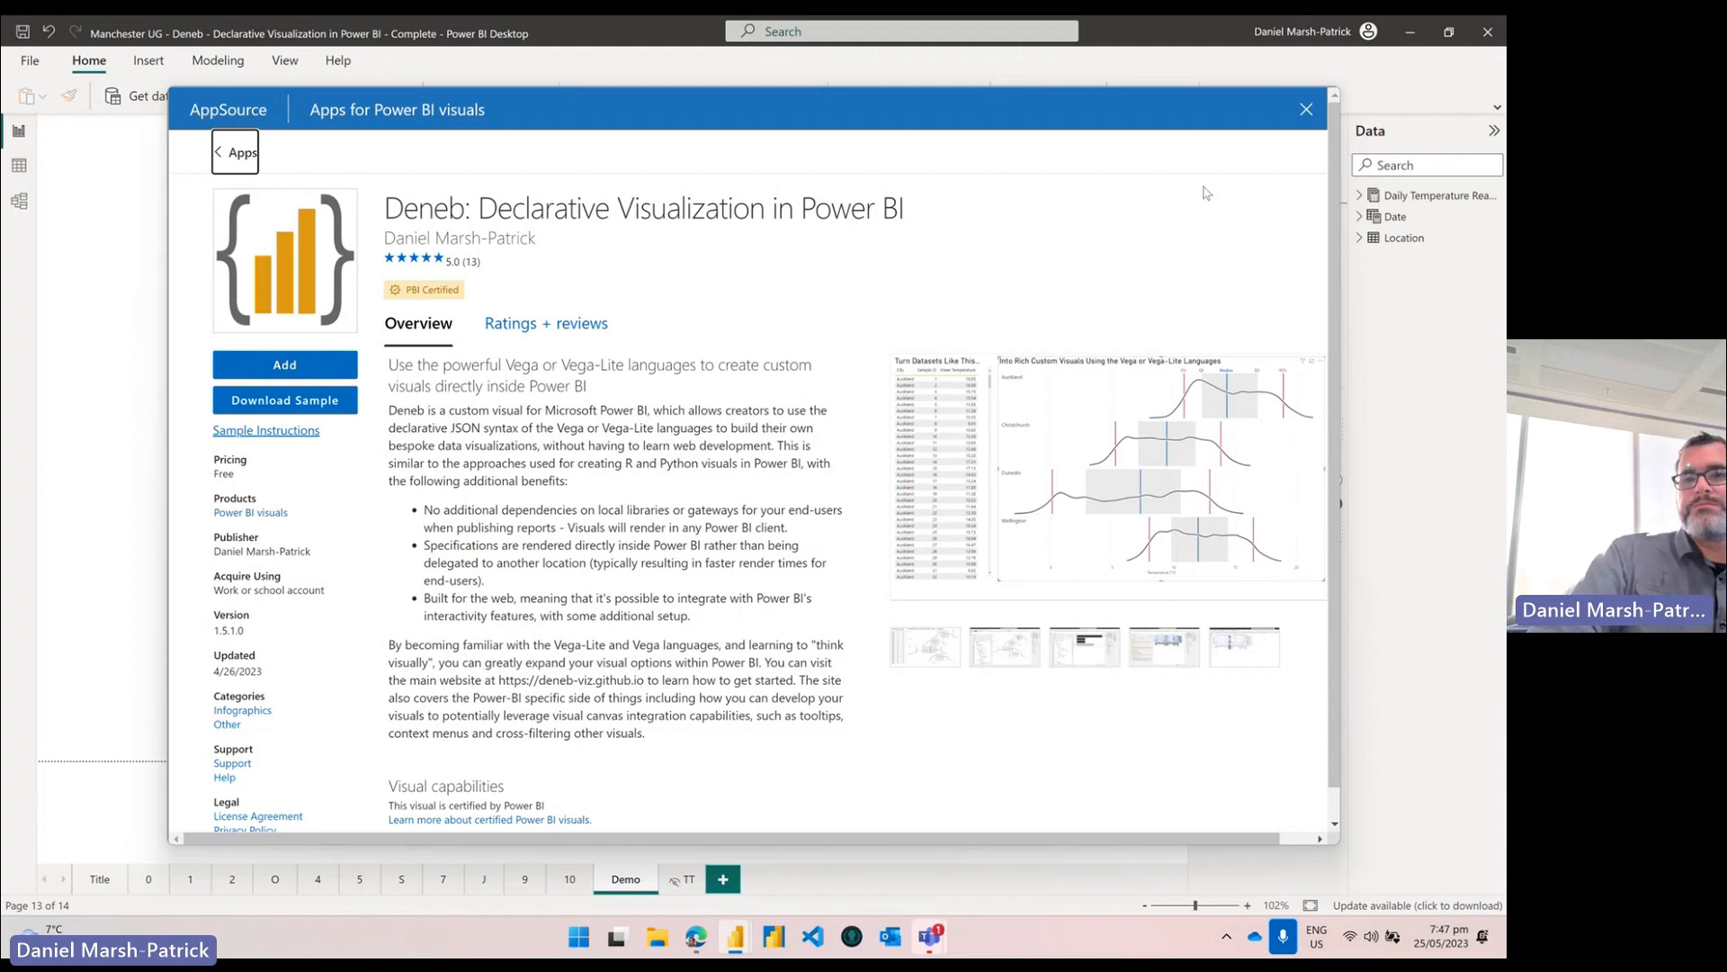
click(1305, 113)
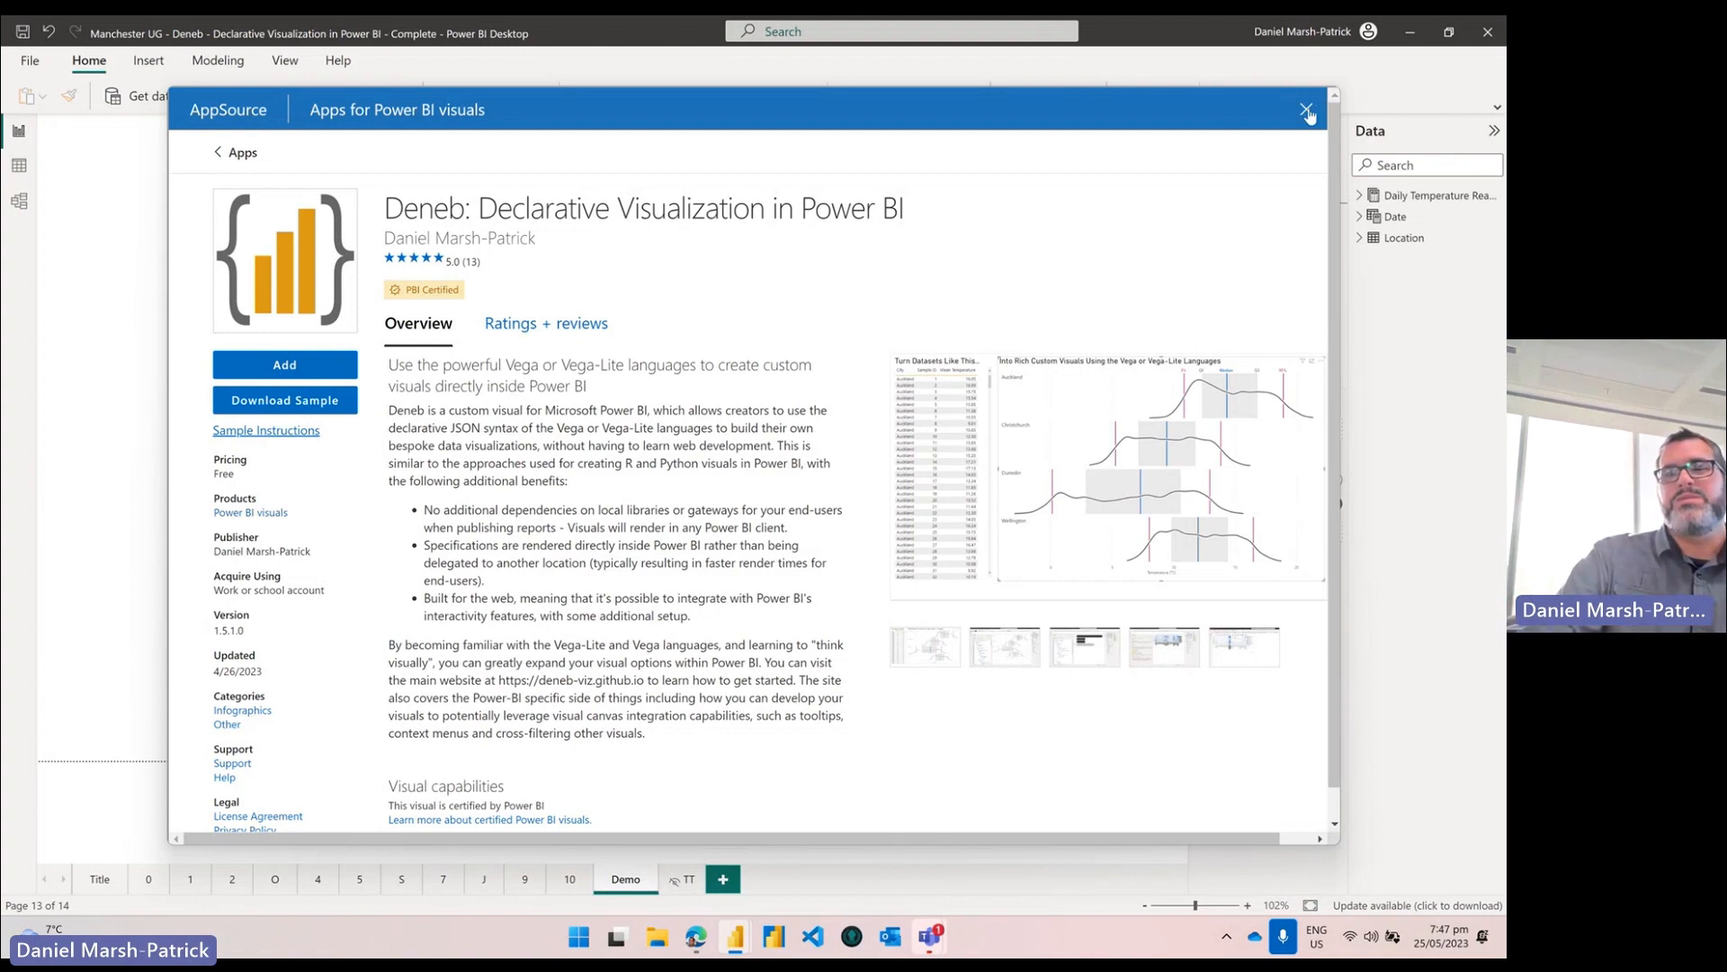
click(1305, 112)
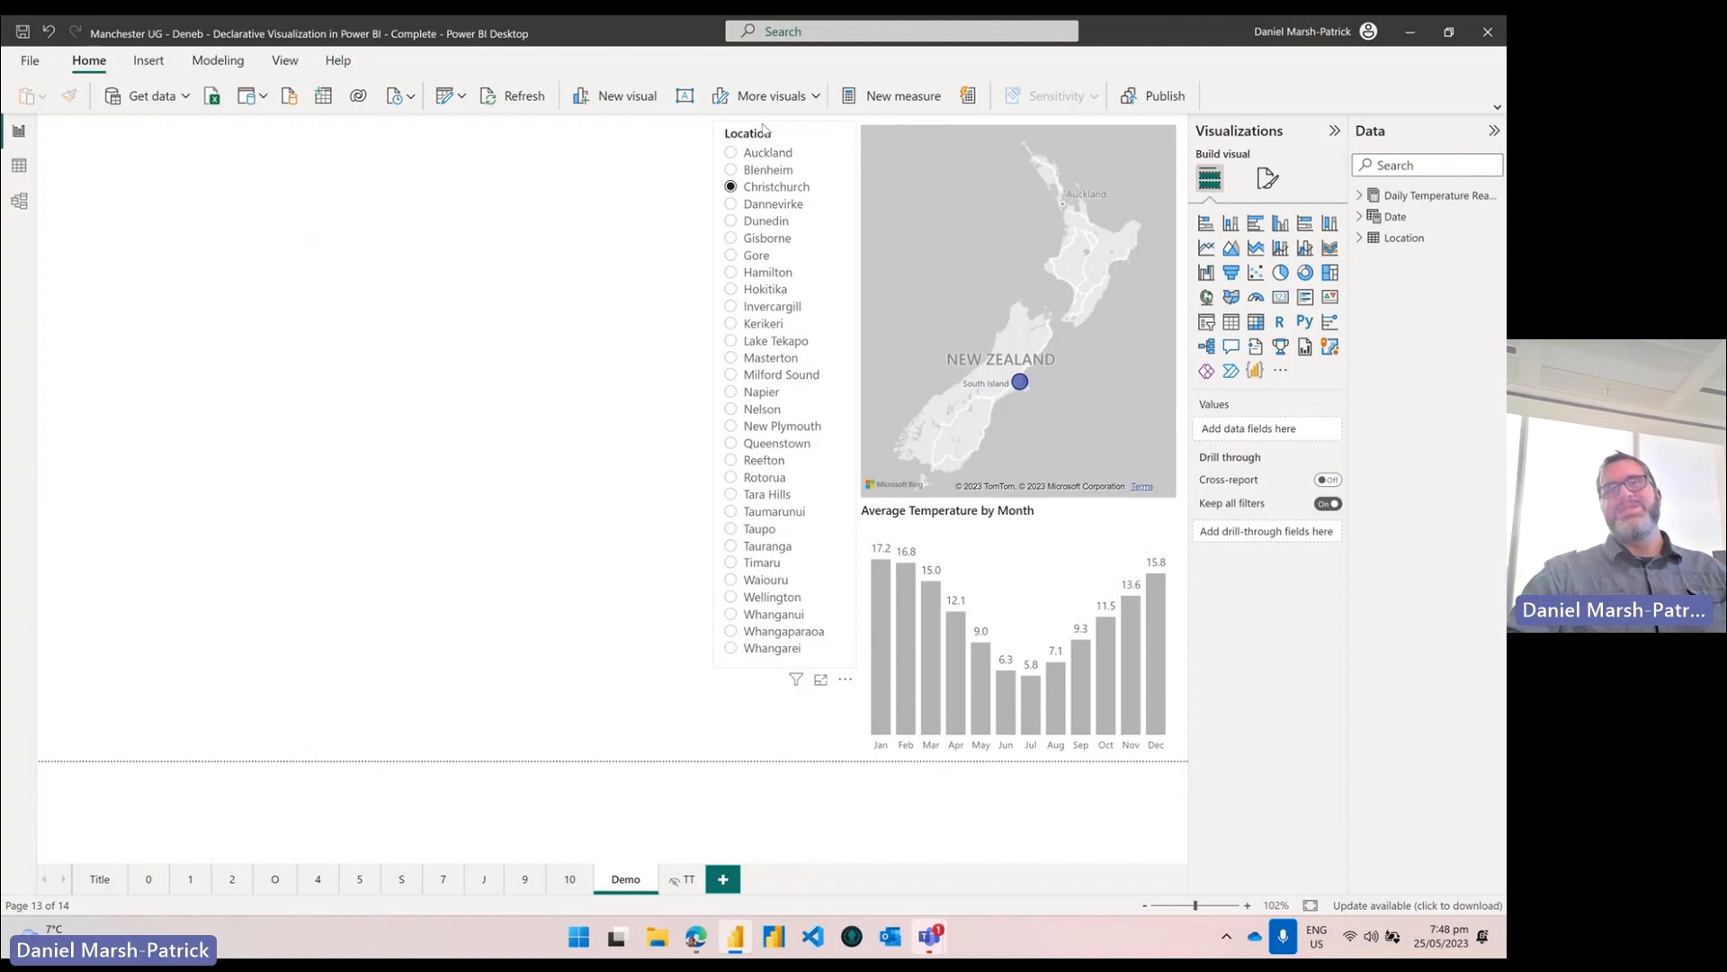
Step: Inspect the map visual's fields, then deselect it
click(1011, 129)
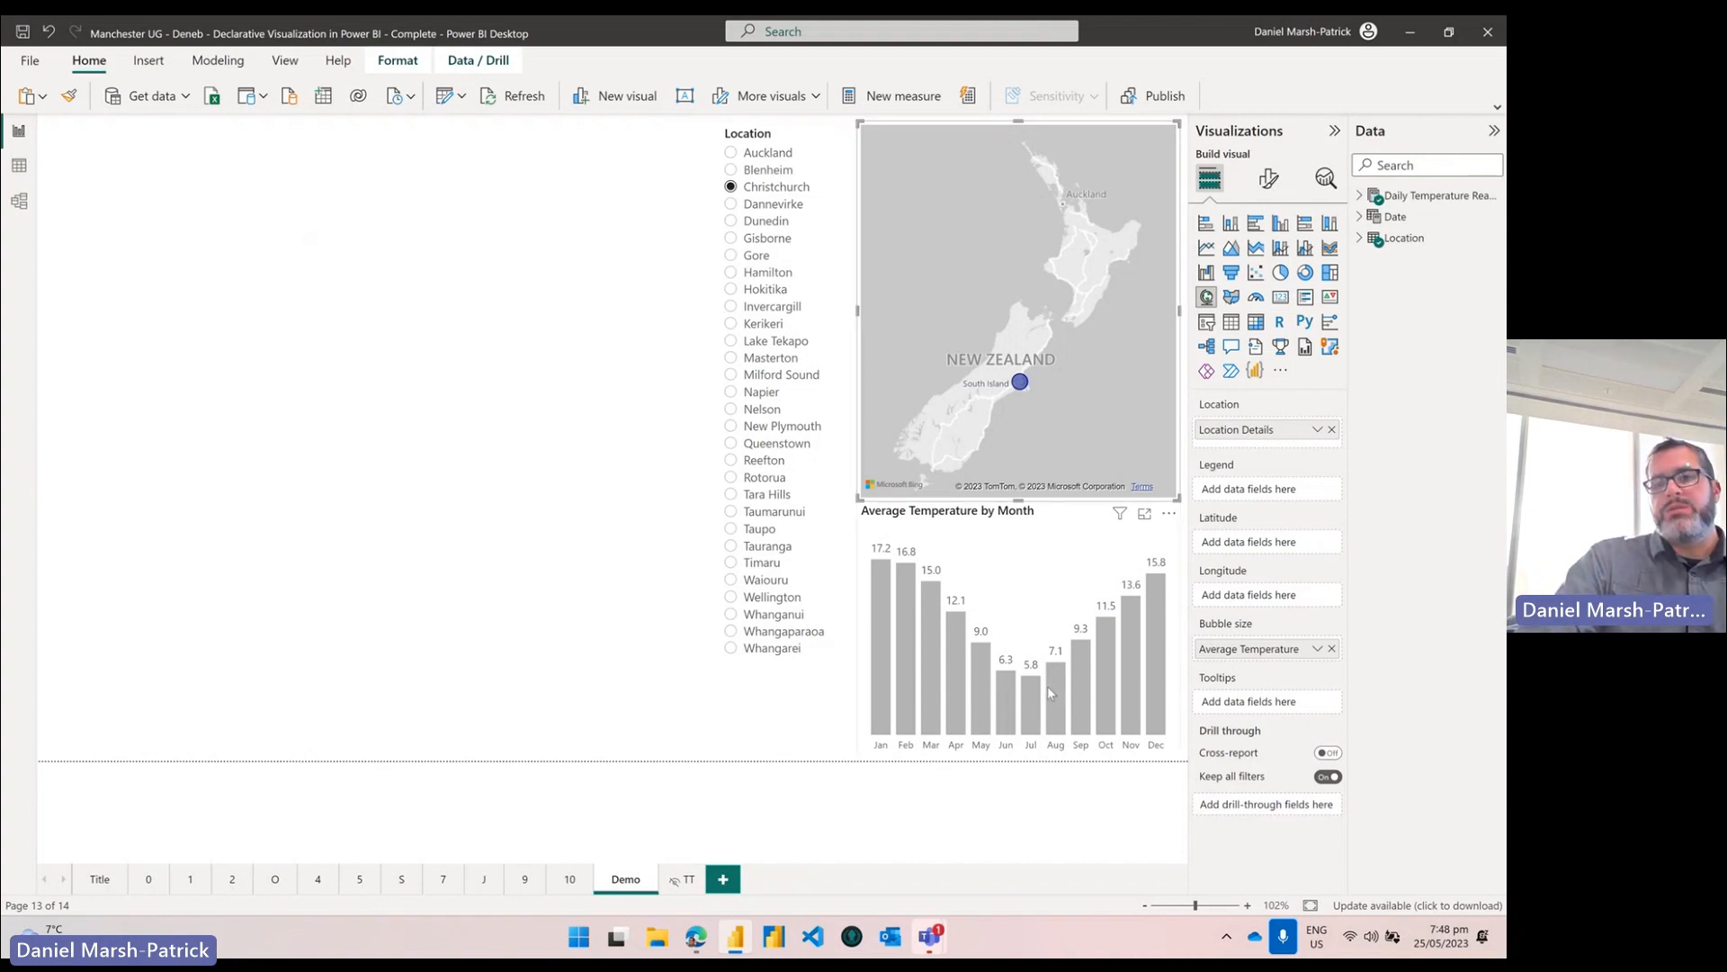
mouse_move(1037, 700)
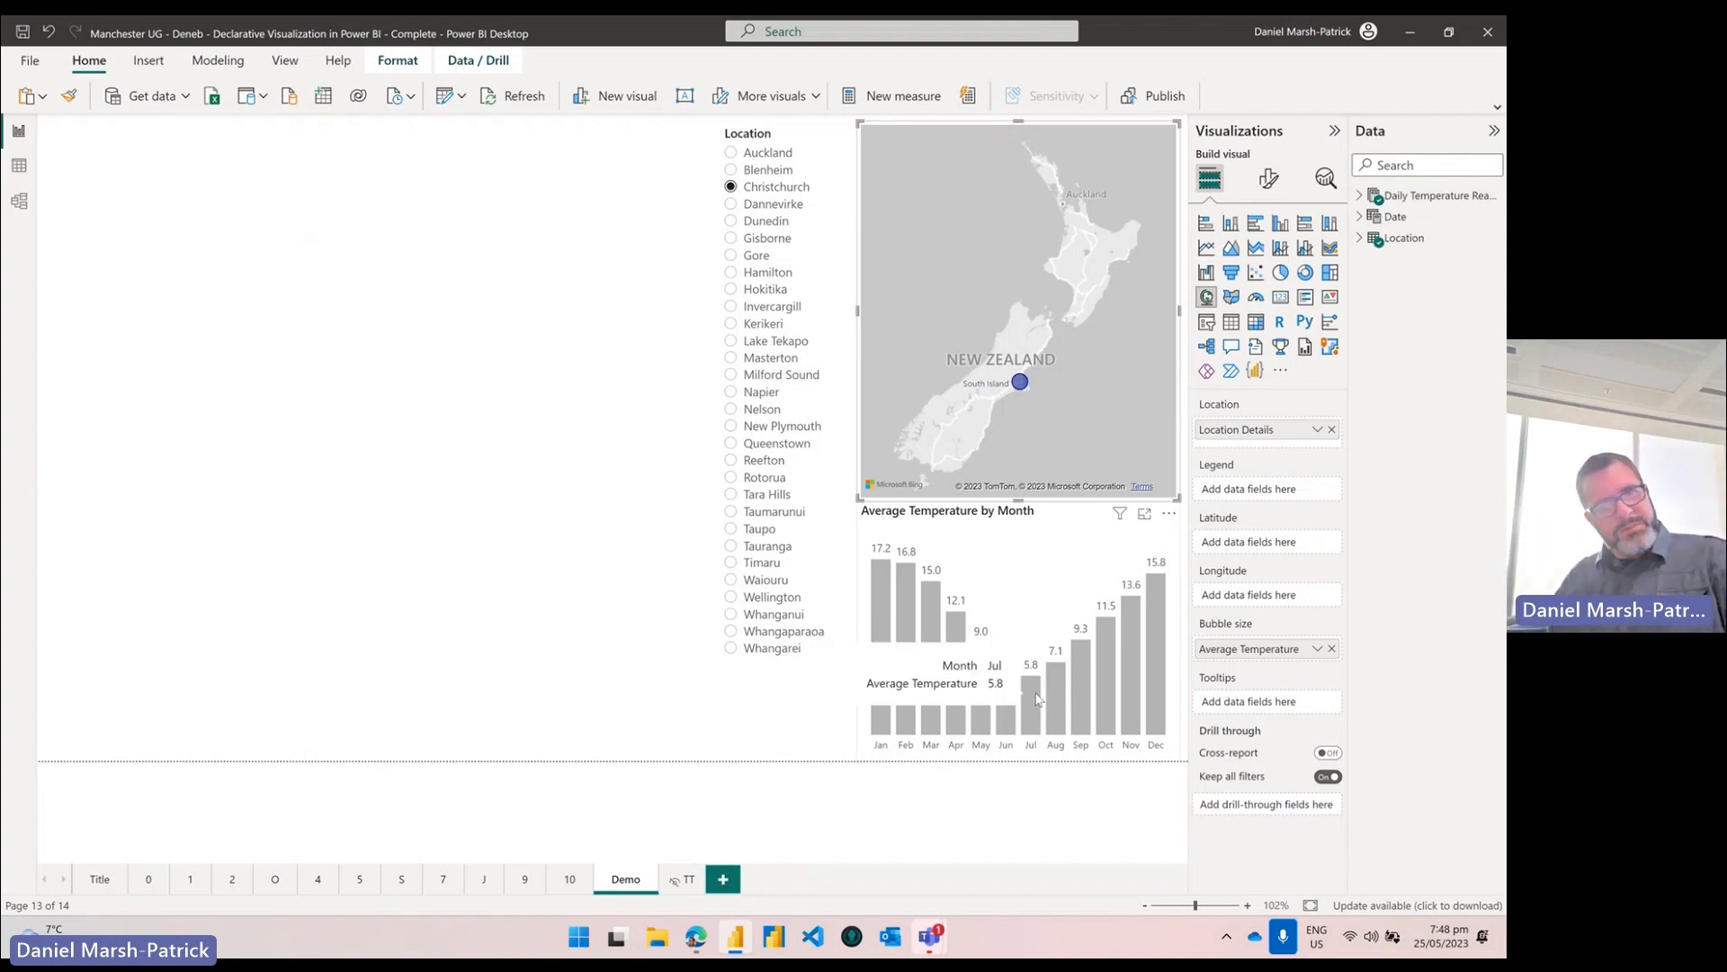
key(Escape)
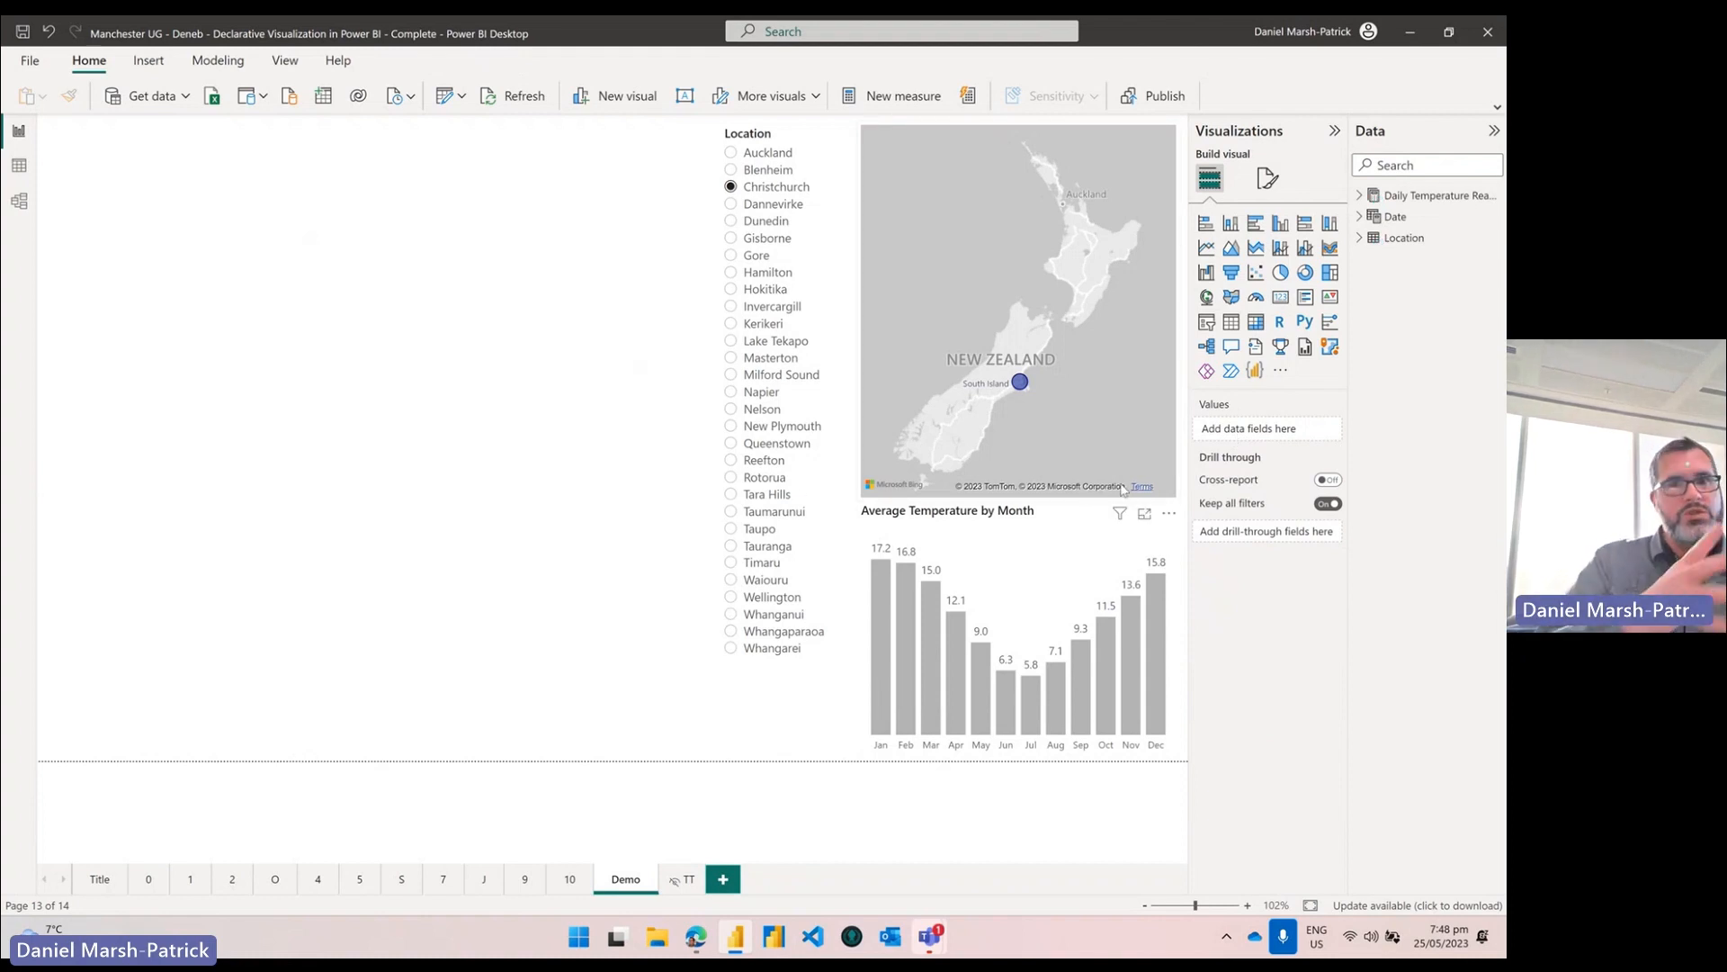
Step: Insert a new Deneb visual, widen it across the left area, shorten it from the top and nudge it up
click(1252, 372)
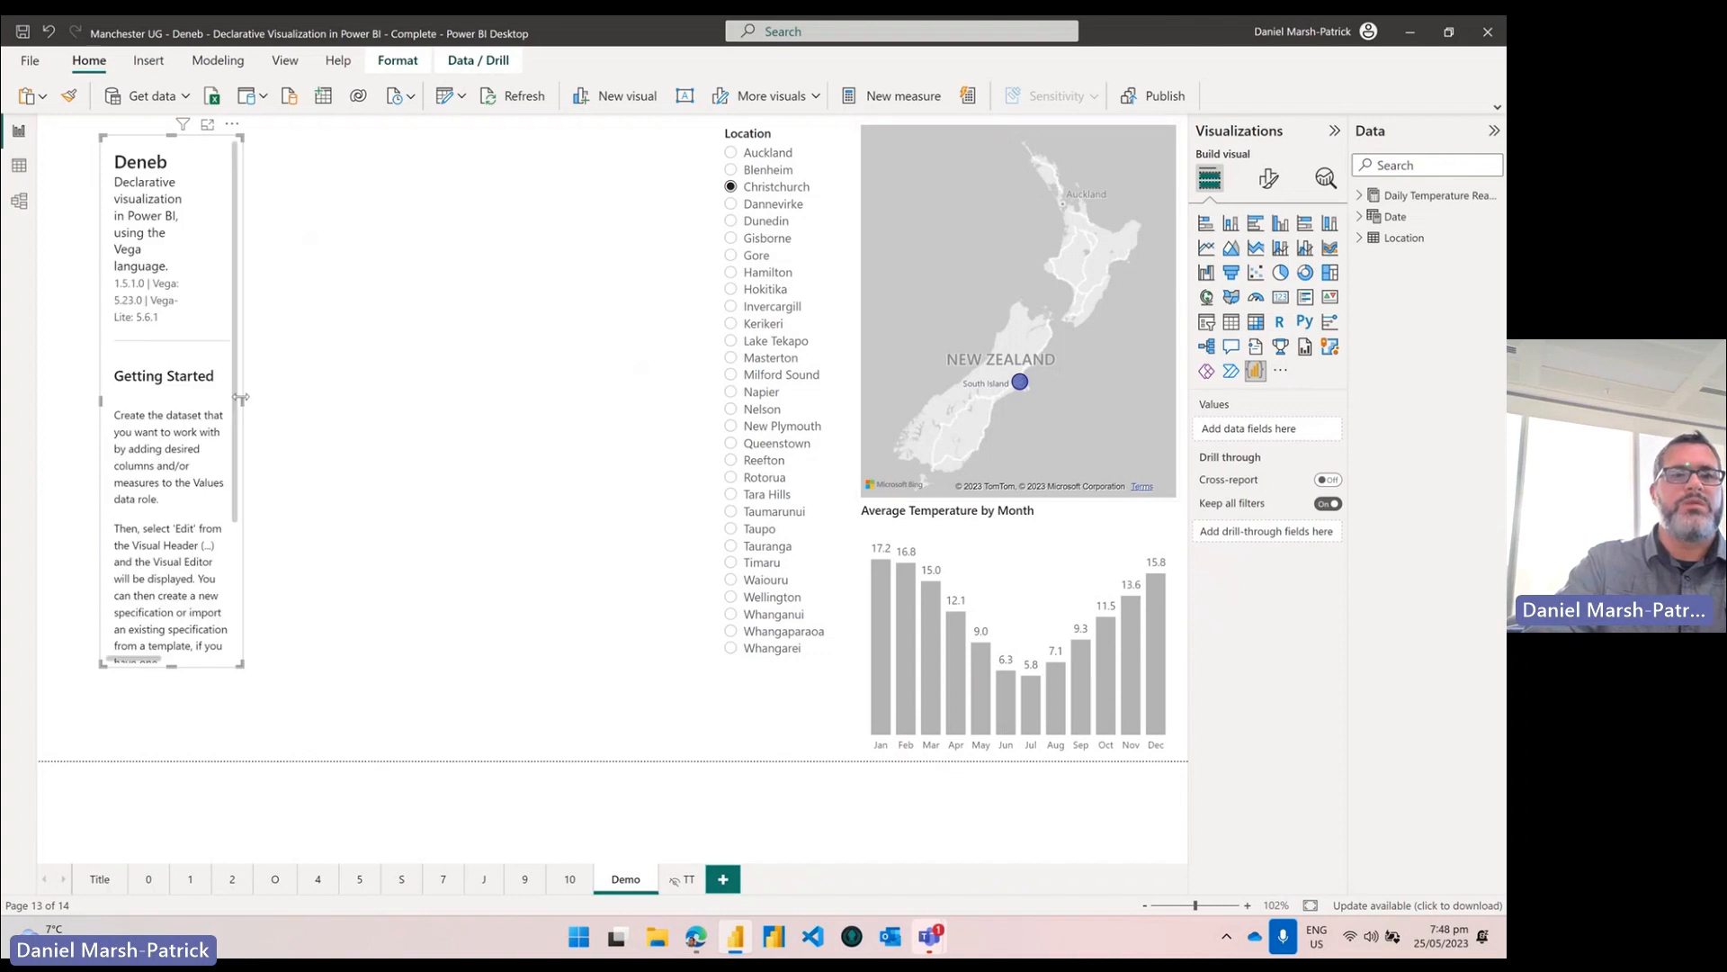
drag(267, 405, 675, 402)
drag(387, 135, 378, 238)
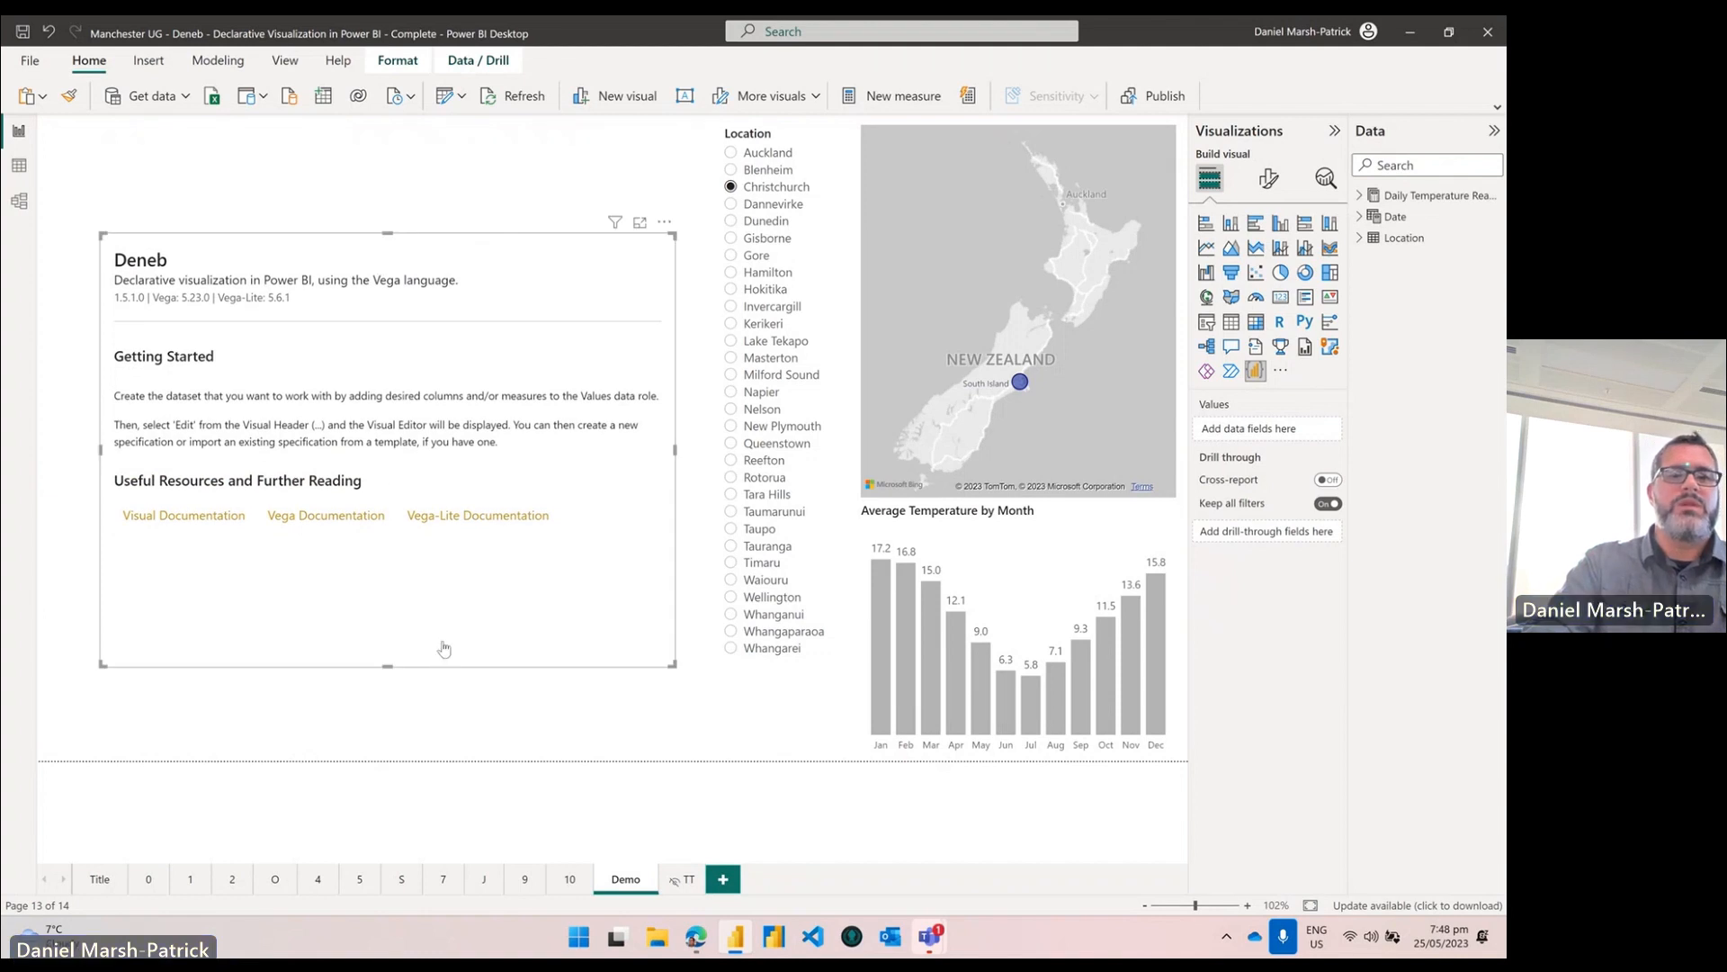
drag(441, 617, 438, 582)
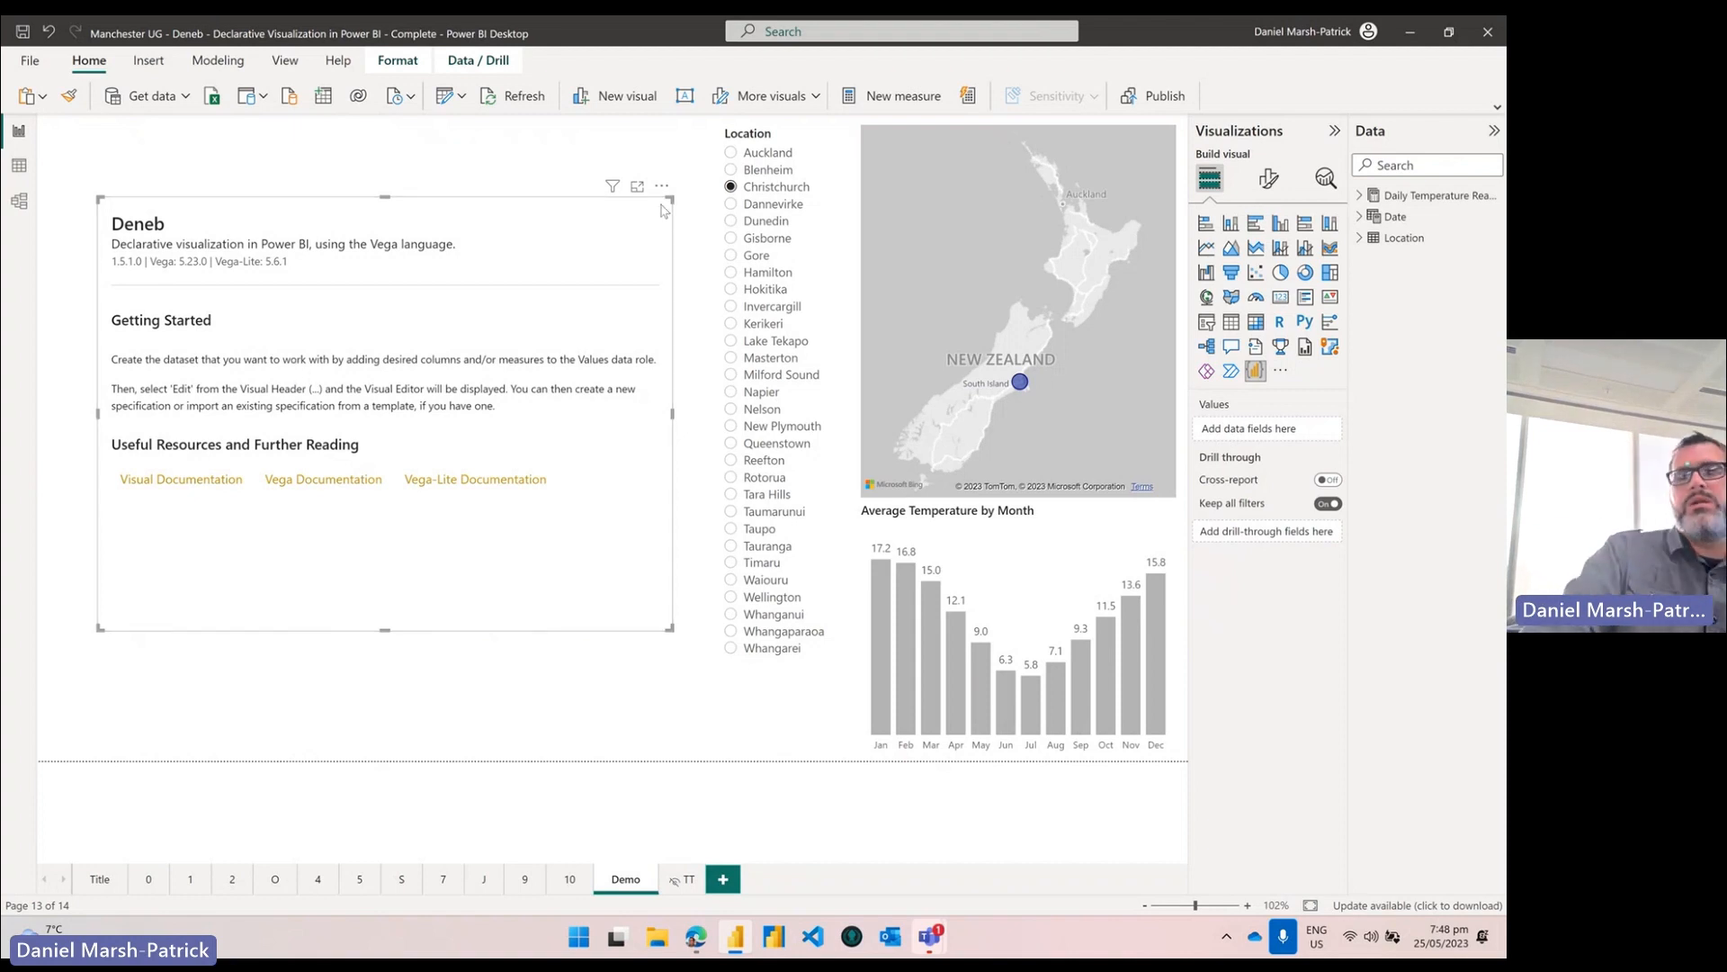
Step: Turn the new visual into a table showing Year Month and Average Temperature
click(1232, 323)
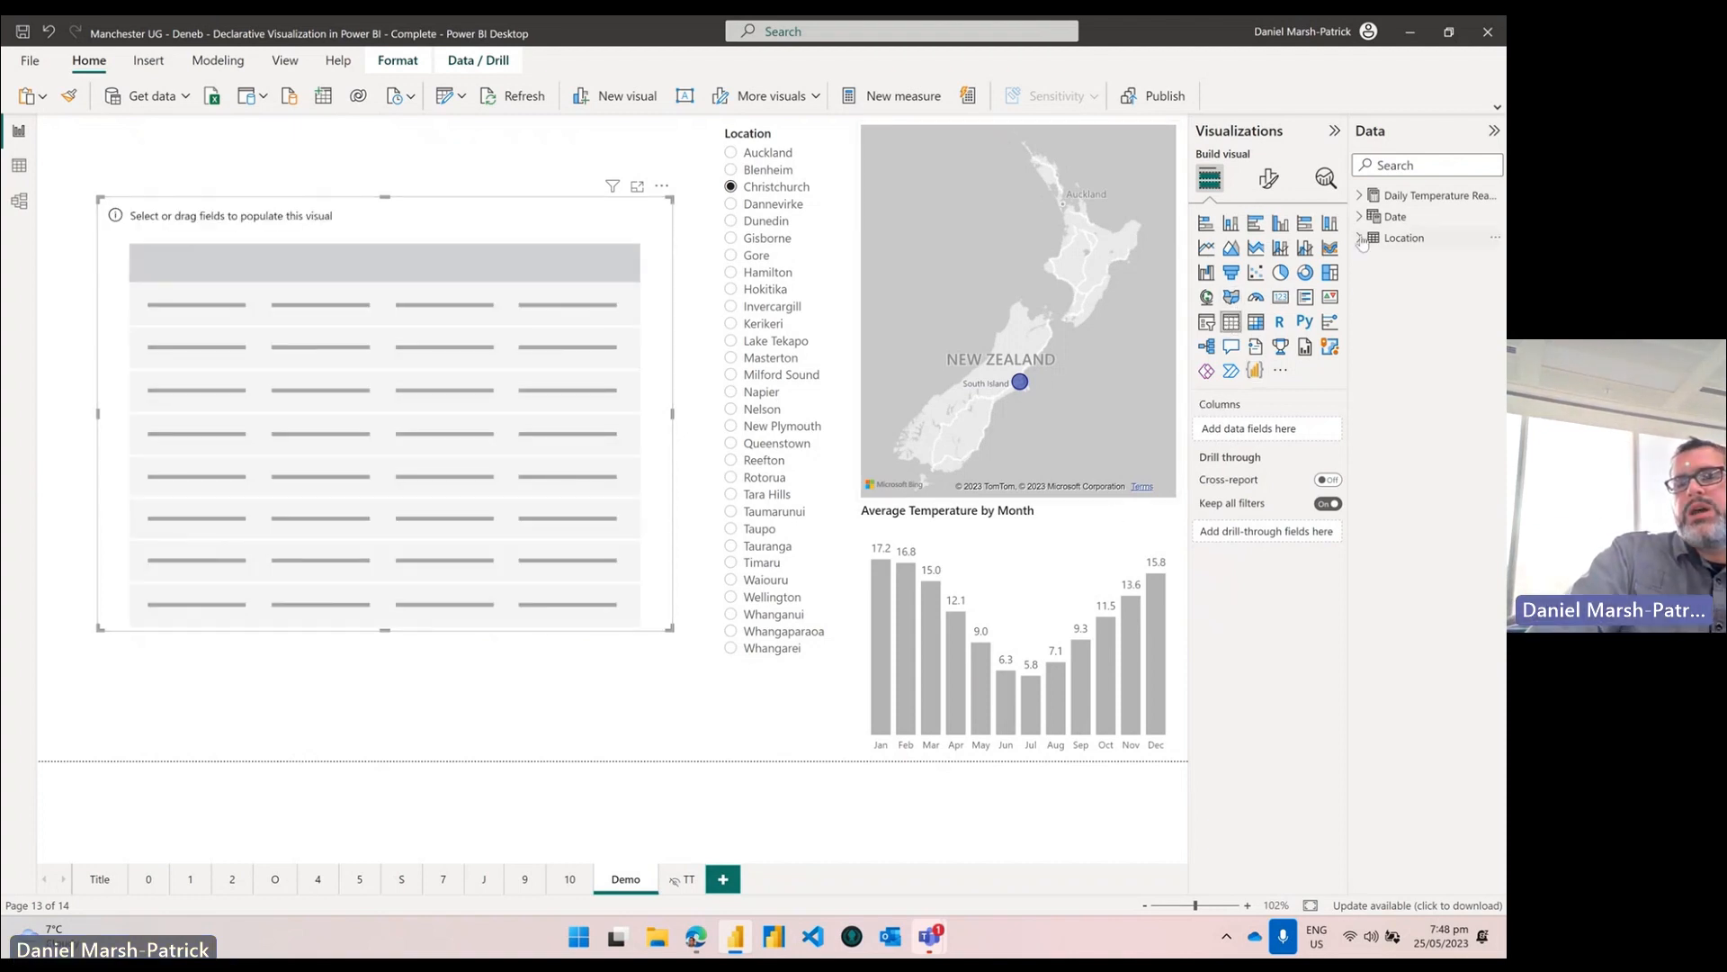
click(1360, 238)
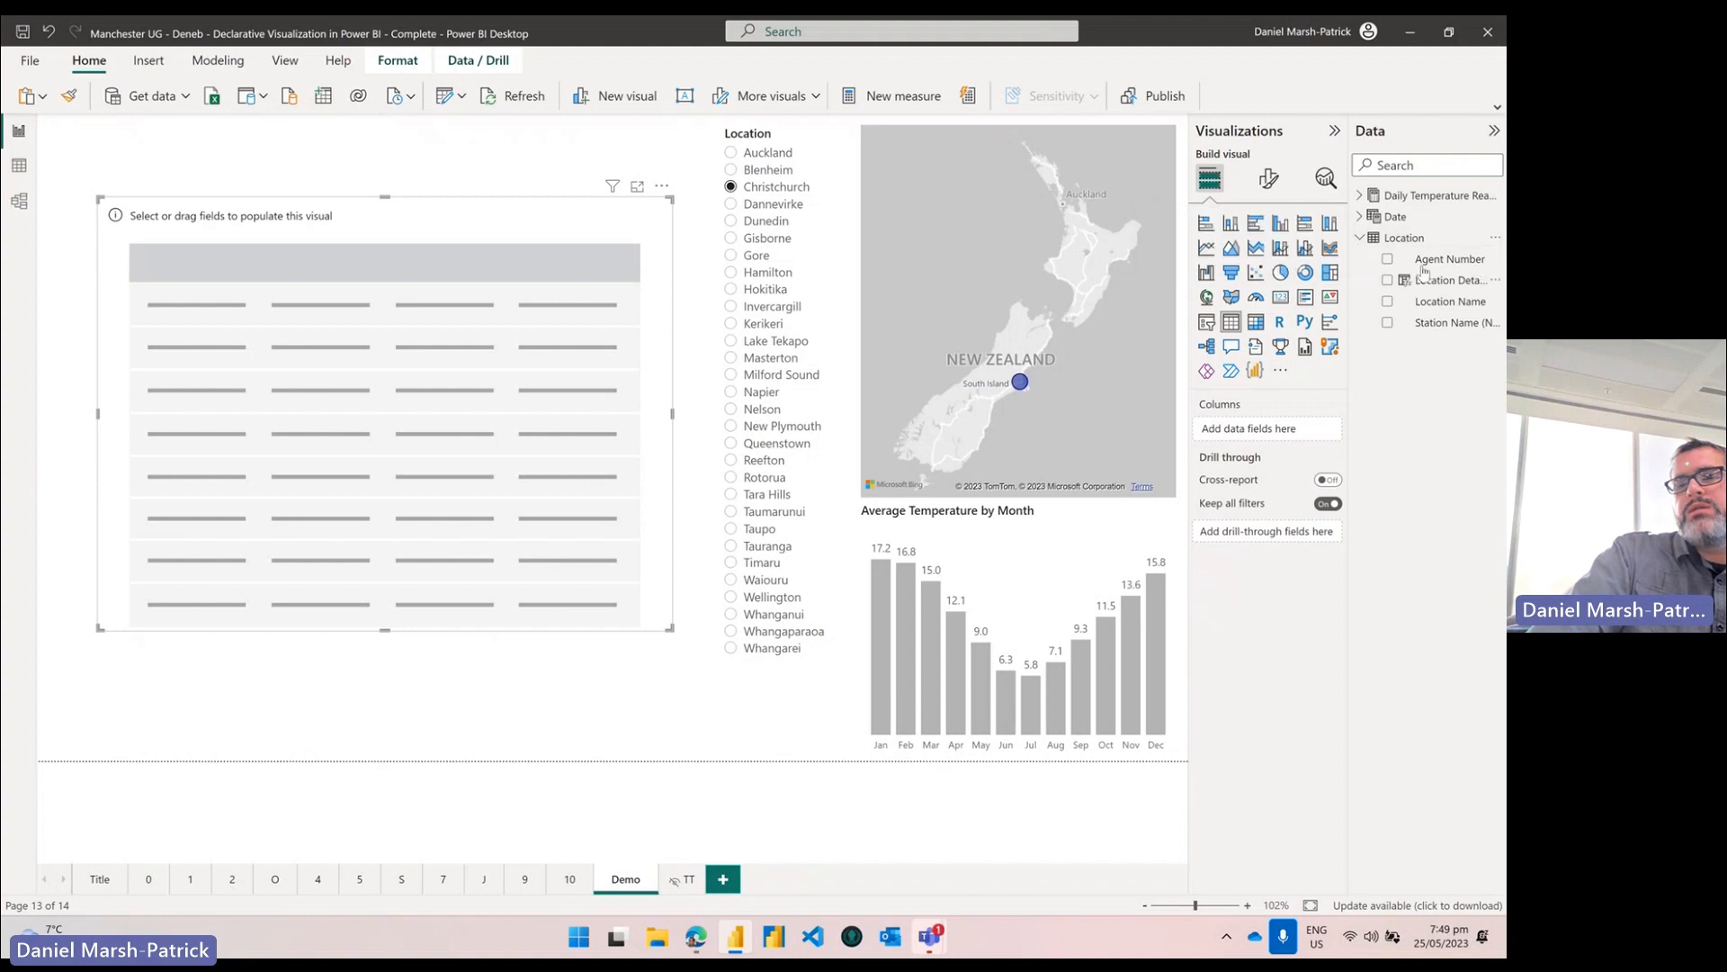
click(1360, 217)
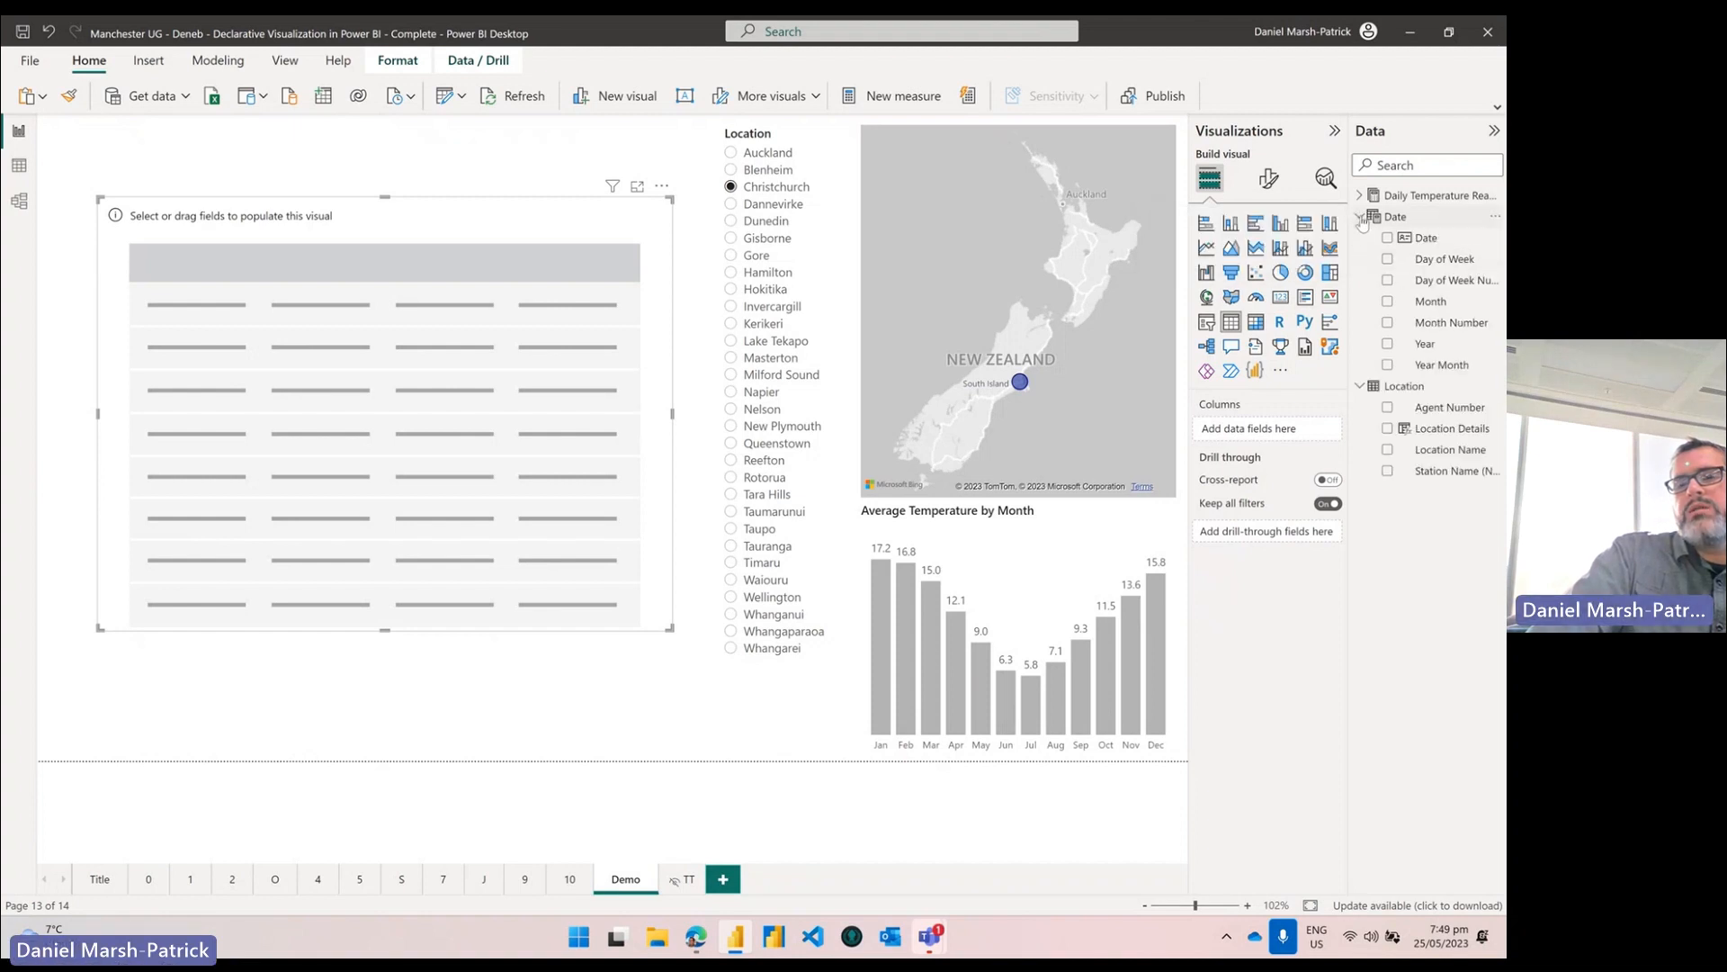
click(1386, 364)
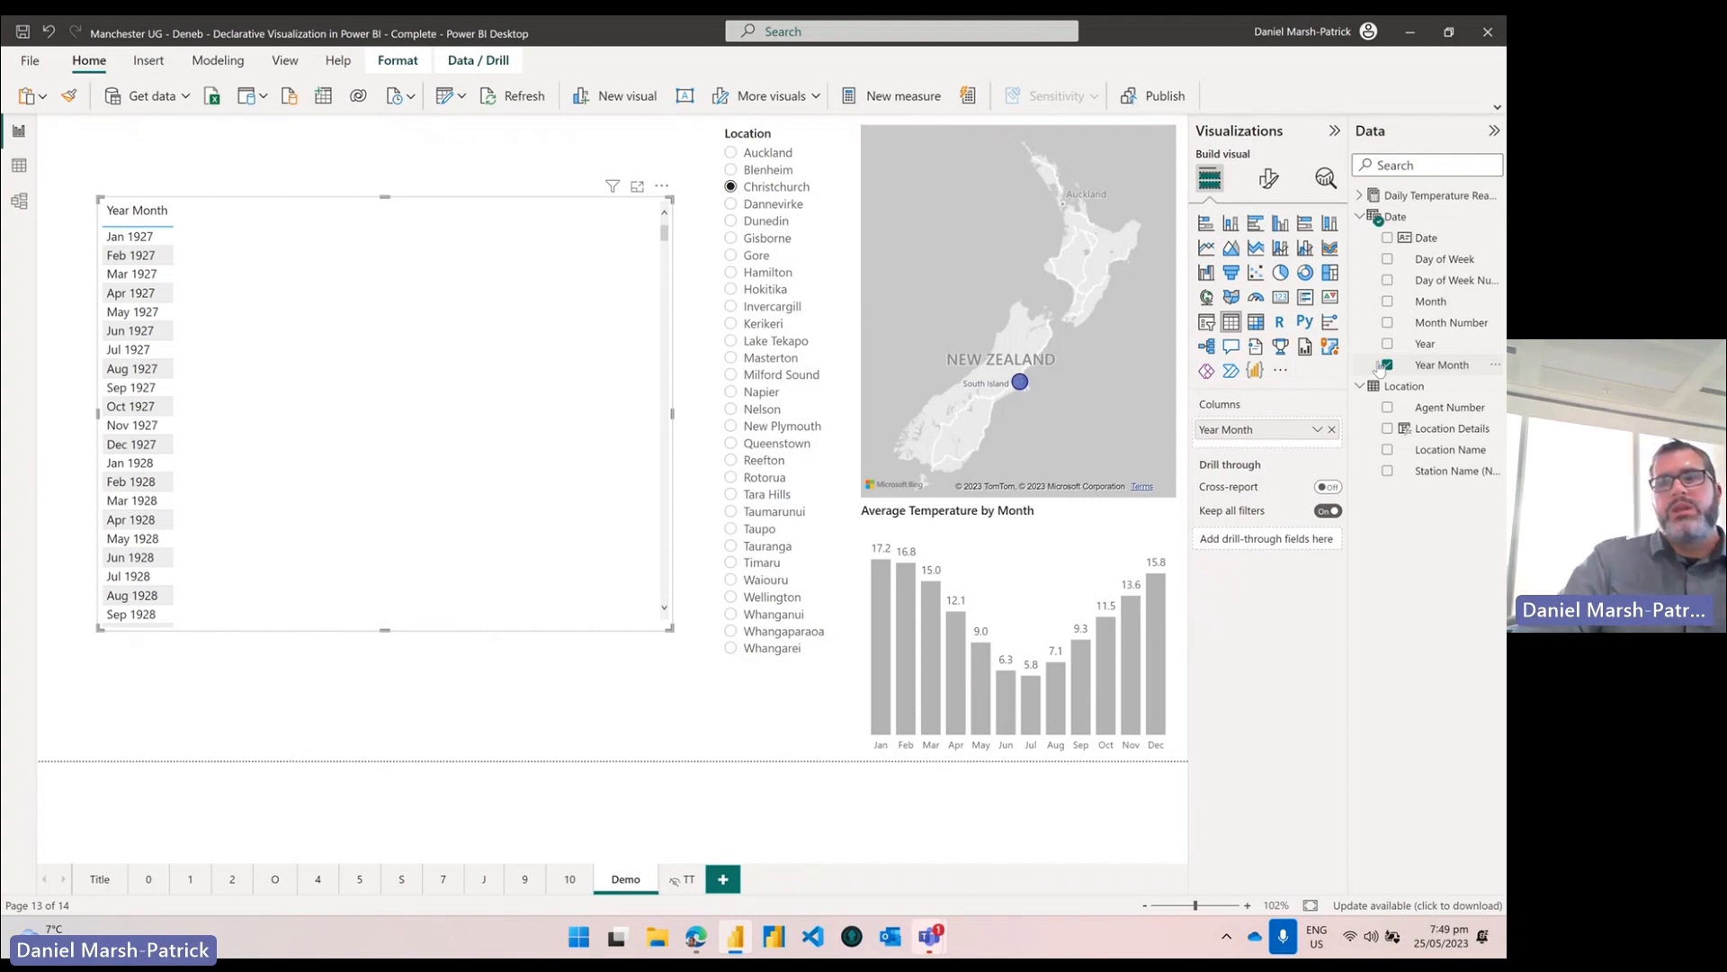
click(1360, 195)
click(1387, 237)
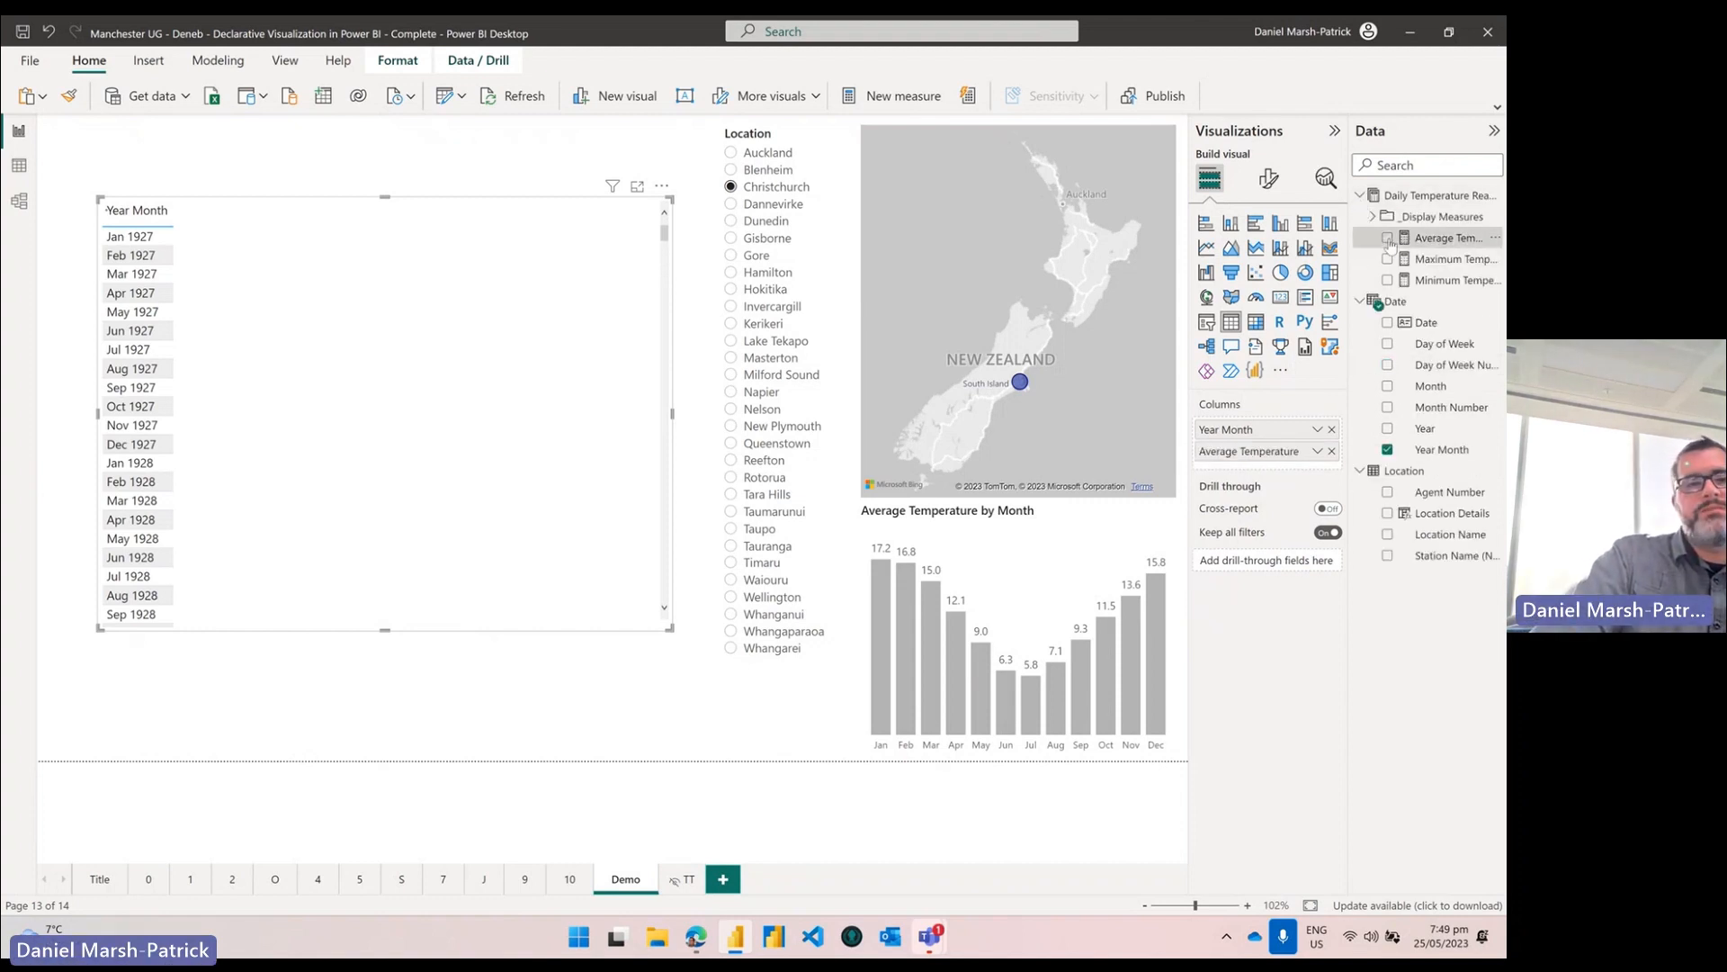
Step: Scroll the table back up to its first rows starting at Jan 1954
scroll(256, 430, down, 20)
scroll(255, 430, down, 20)
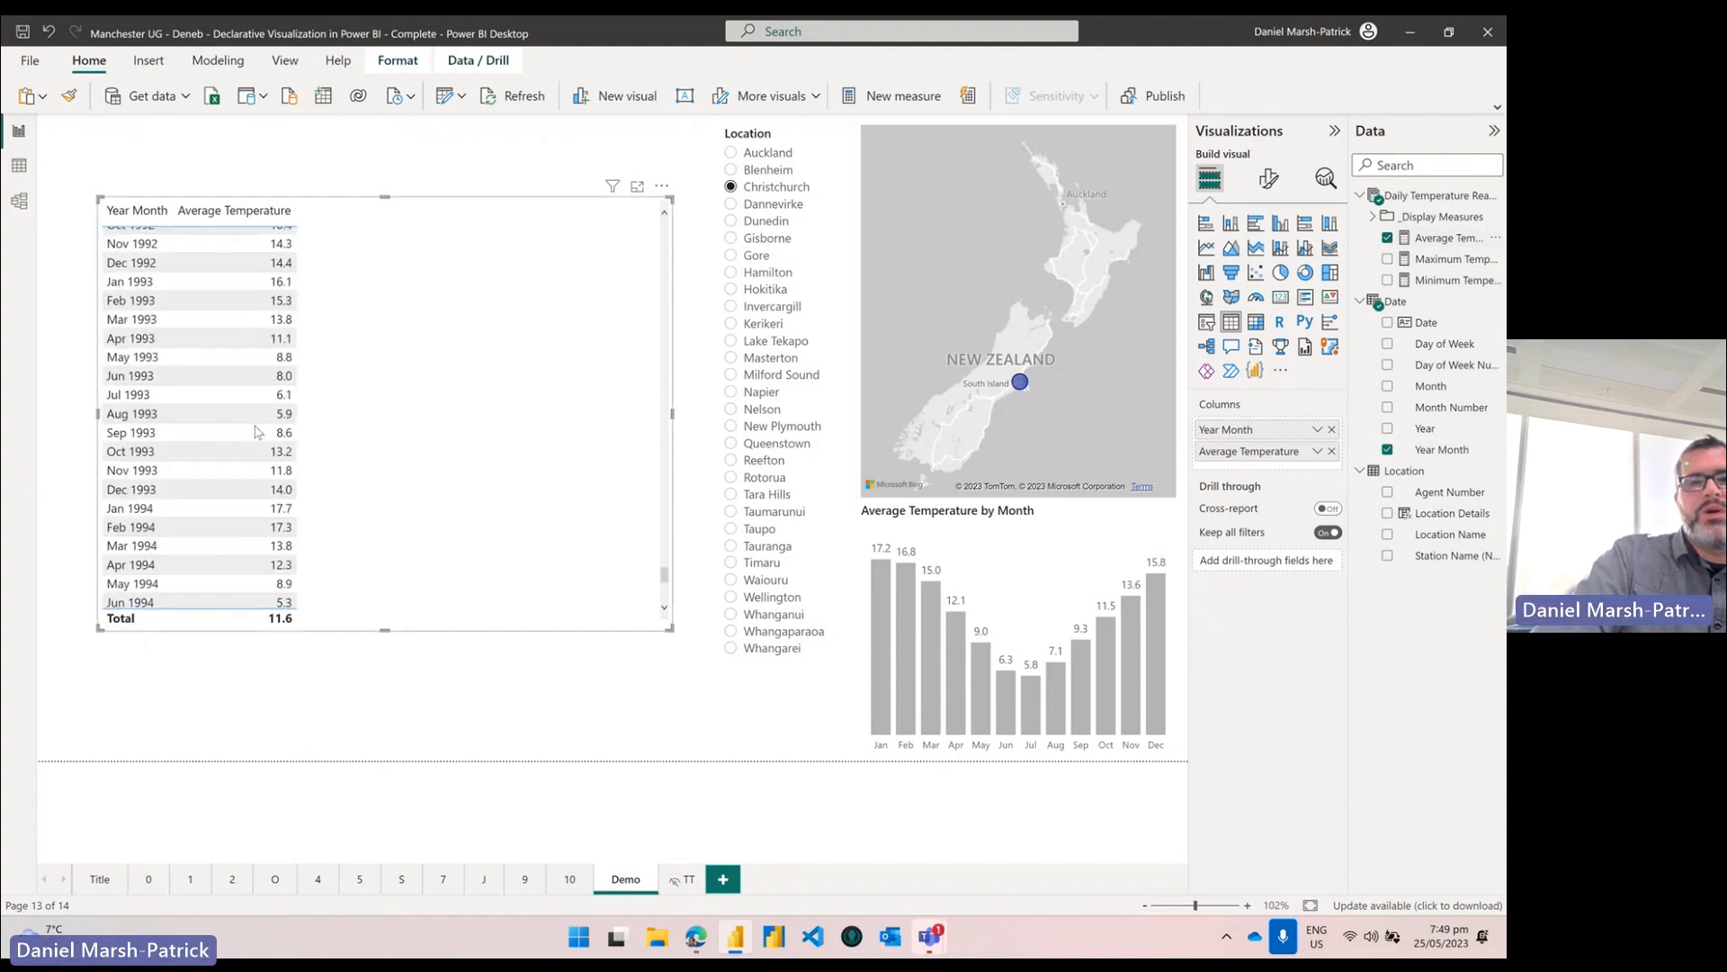
scroll(255, 430, down, 16)
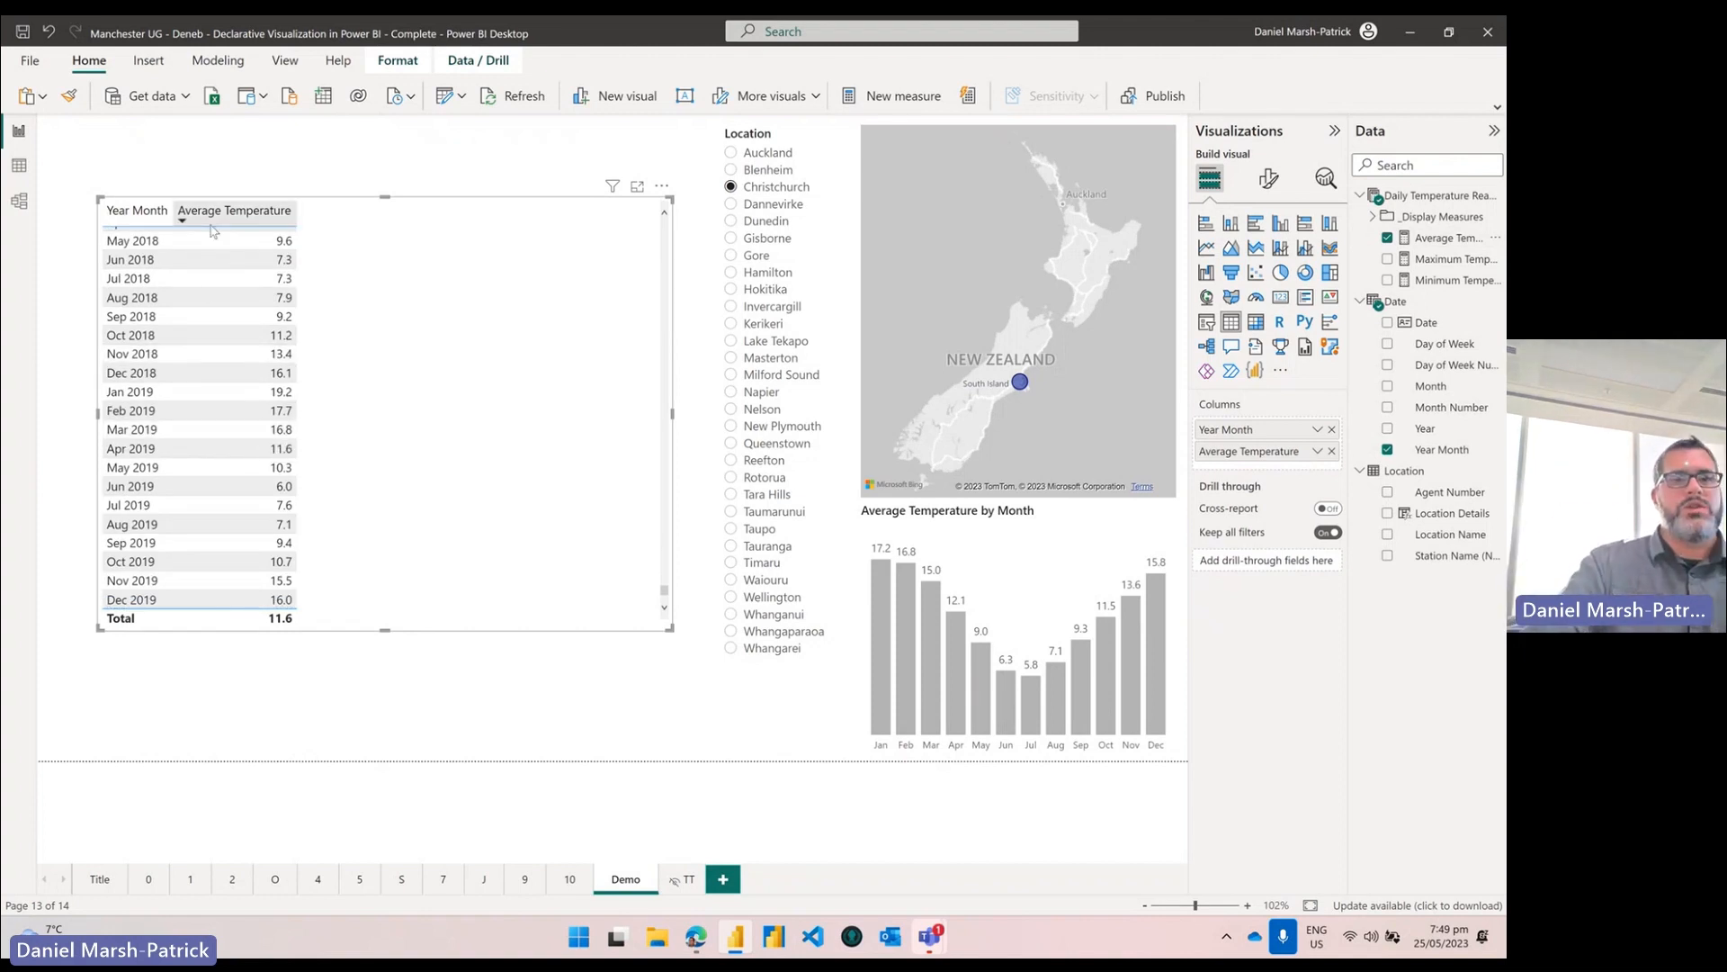
scroll(270, 504, up, 3)
scroll(276, 511, up, 15)
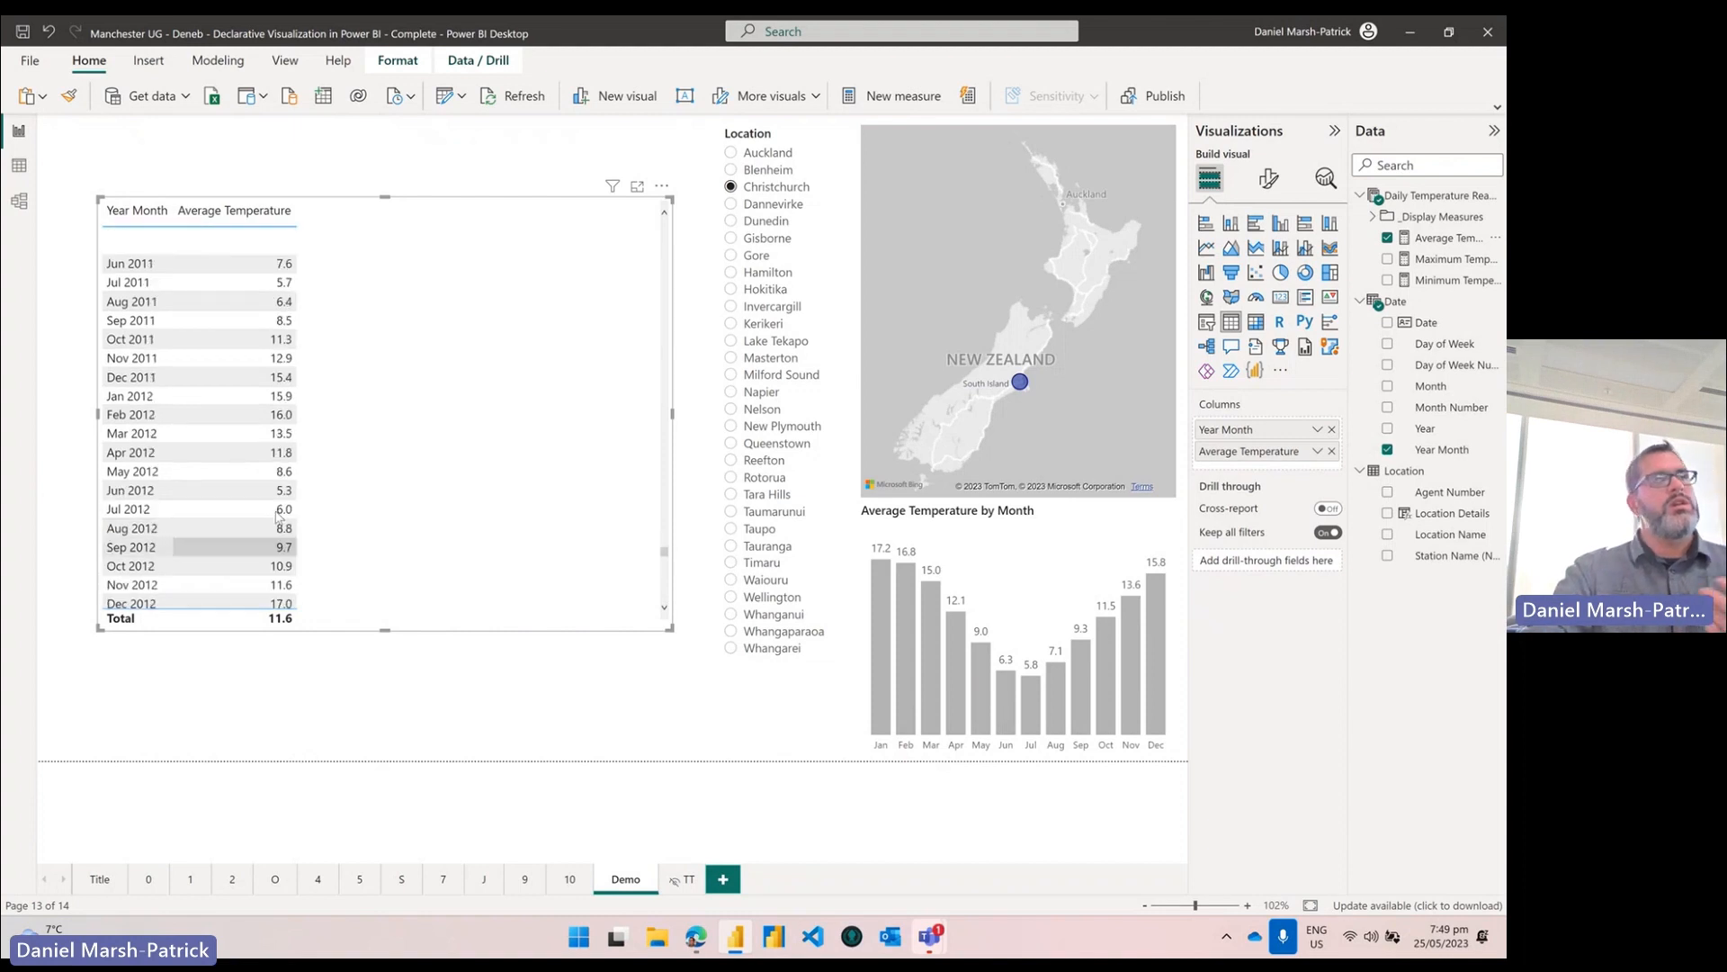
scroll(285, 524, up, 15)
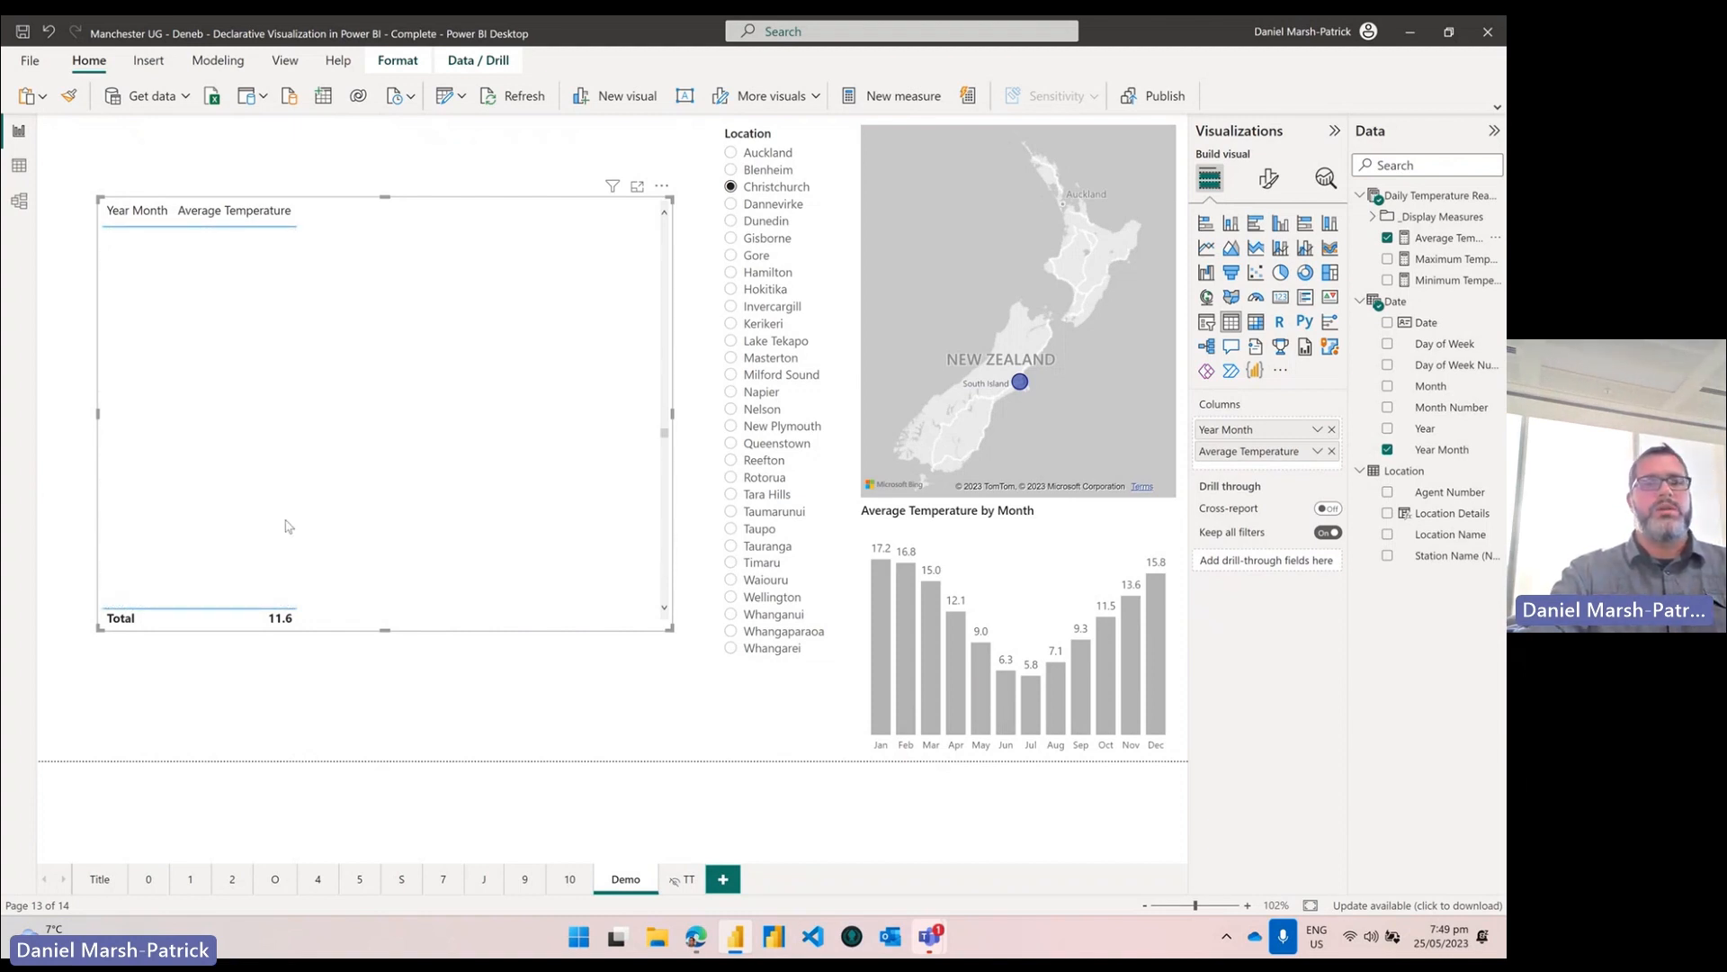
drag(665, 407, 686, 186)
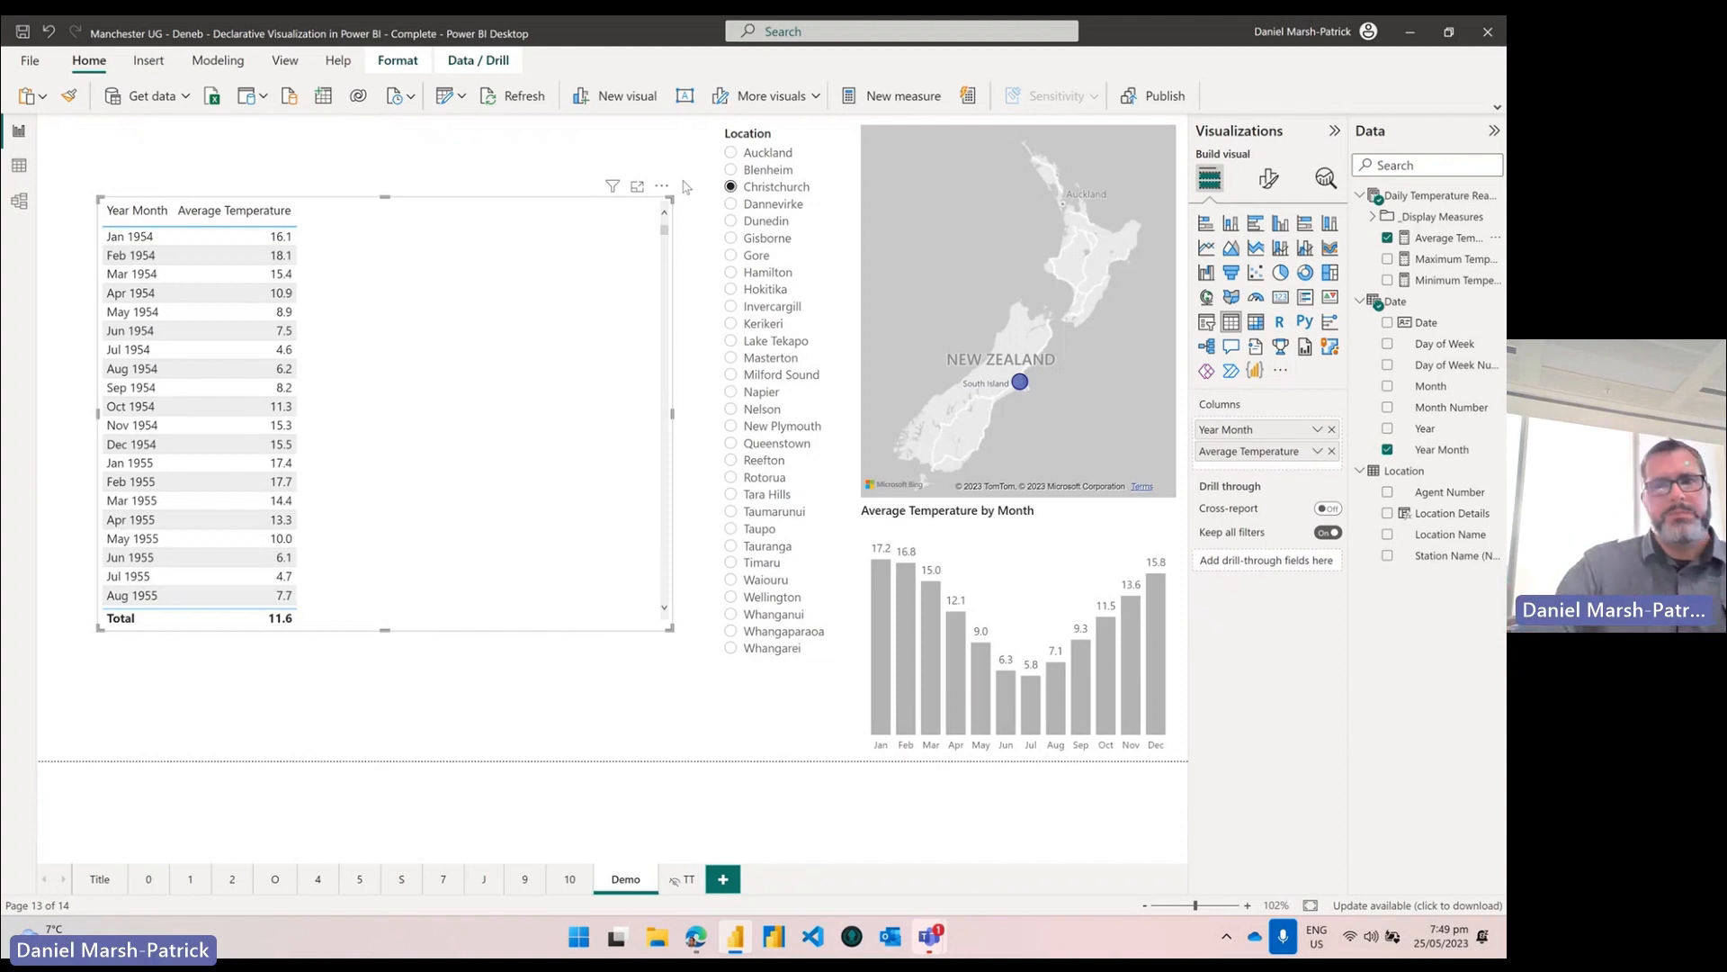
Step: Convert the table into a Deneb visual, open its editor and browse the Vega and Vega-Lite templates
click(1256, 370)
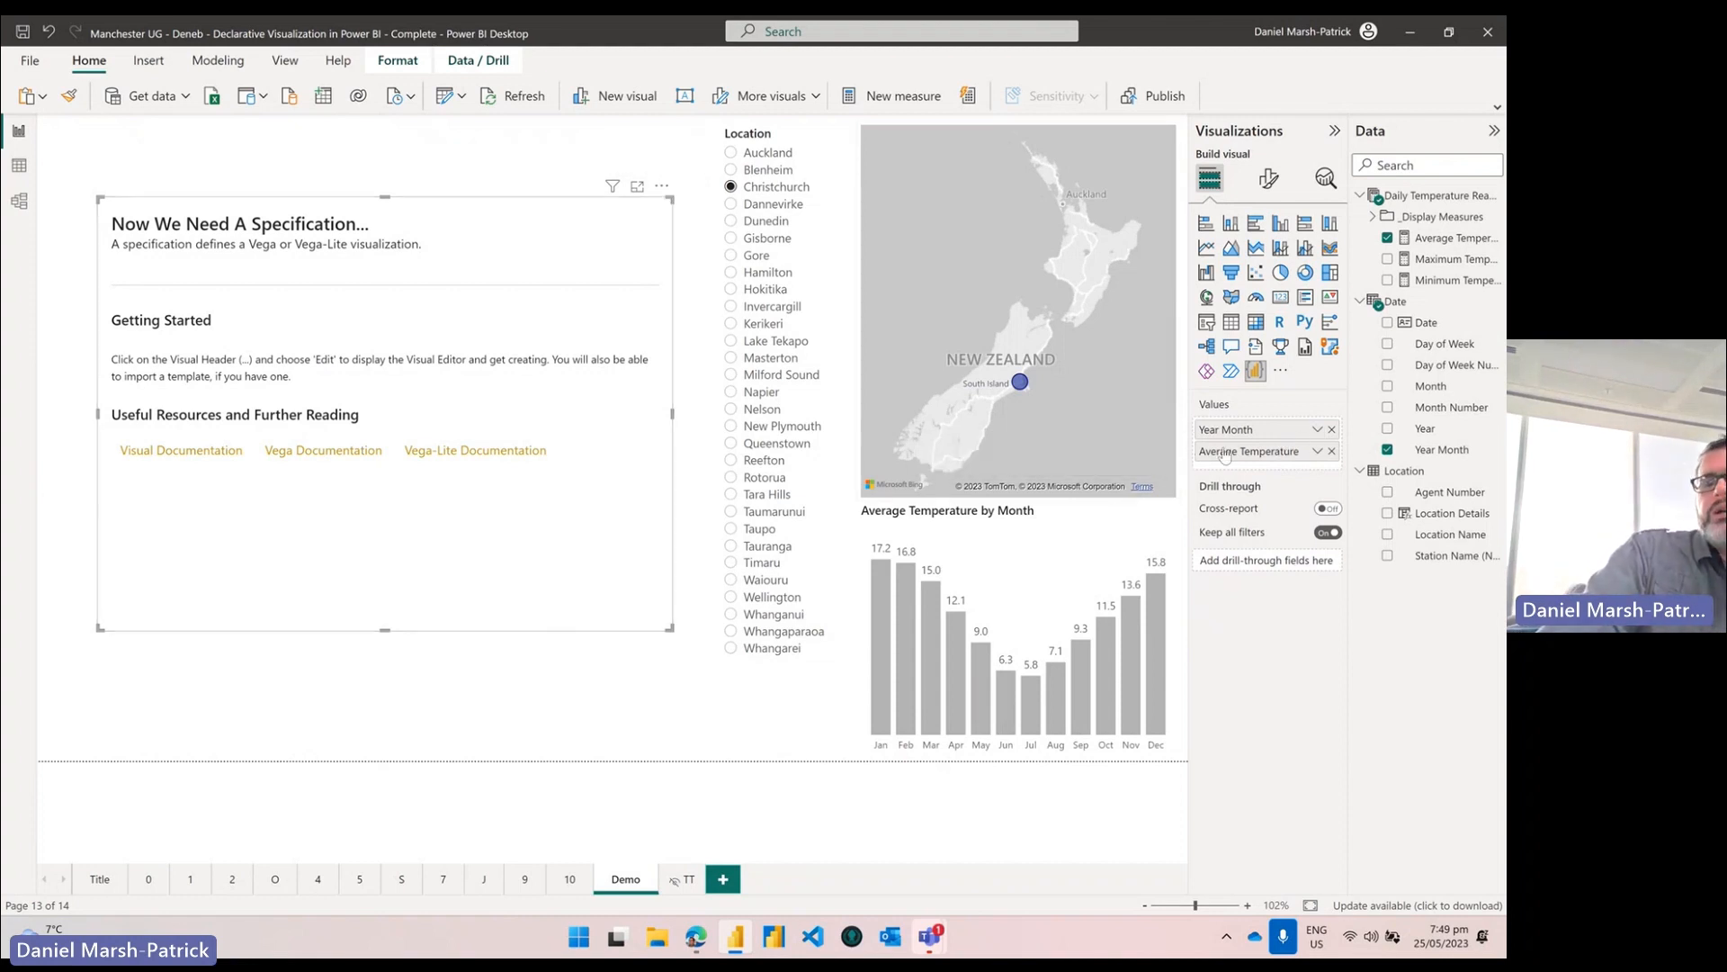
click(663, 185)
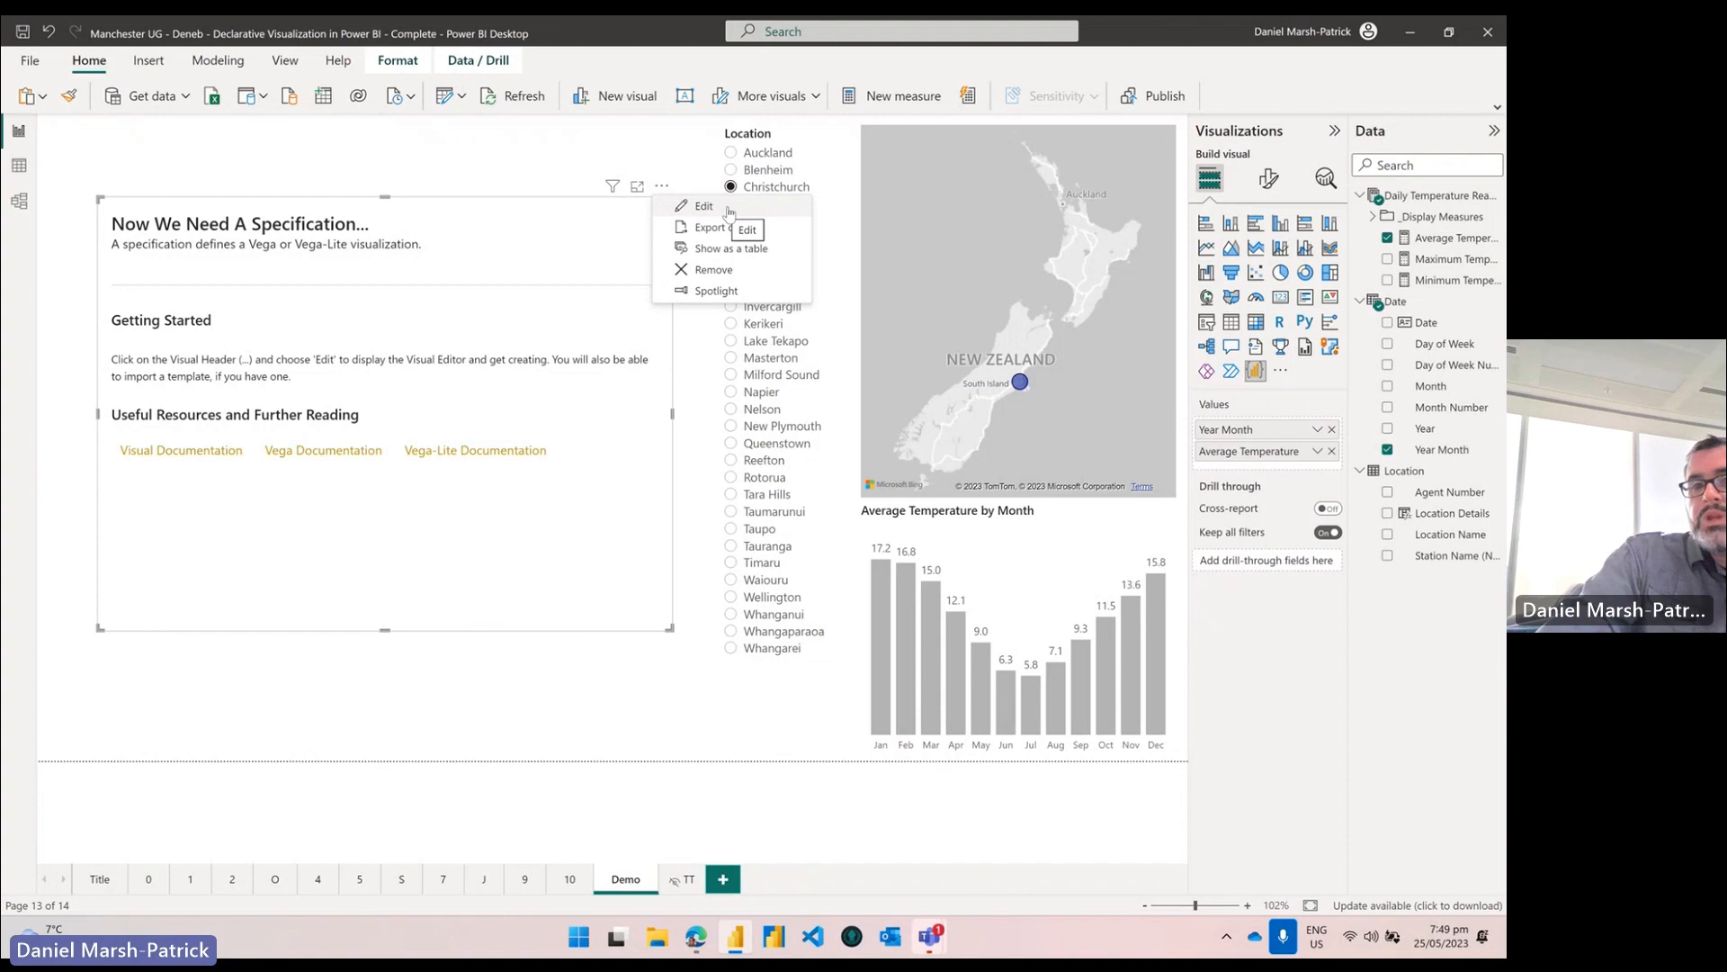
click(729, 211)
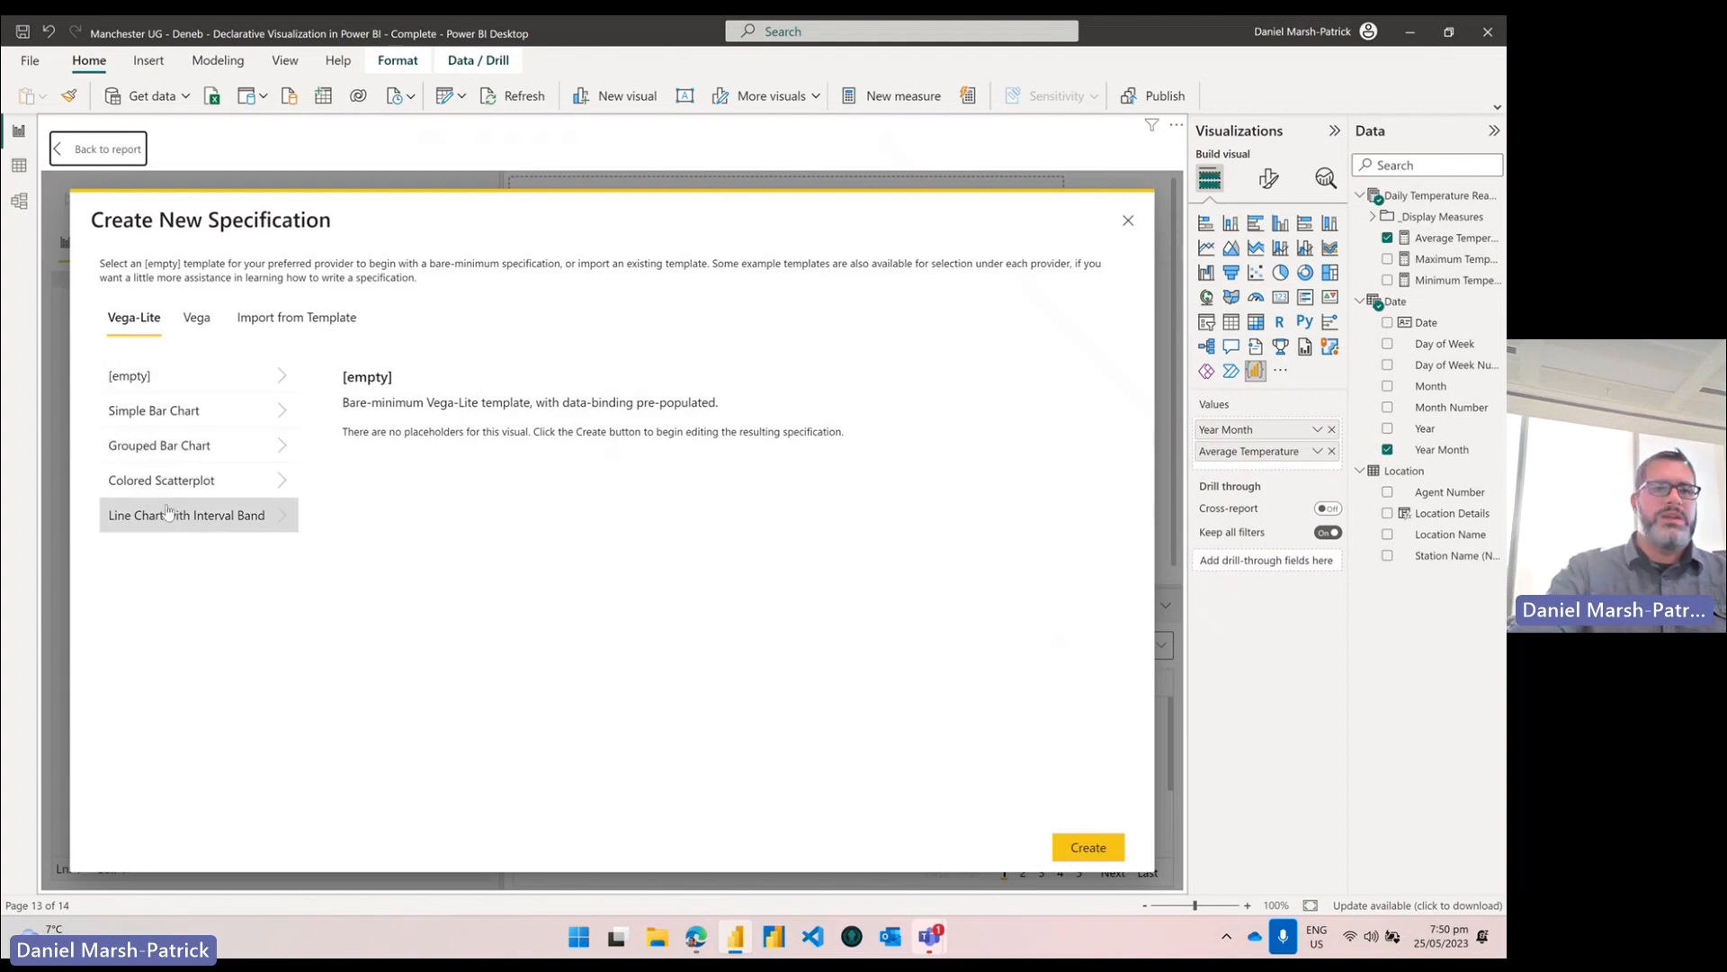
click(189, 327)
click(316, 320)
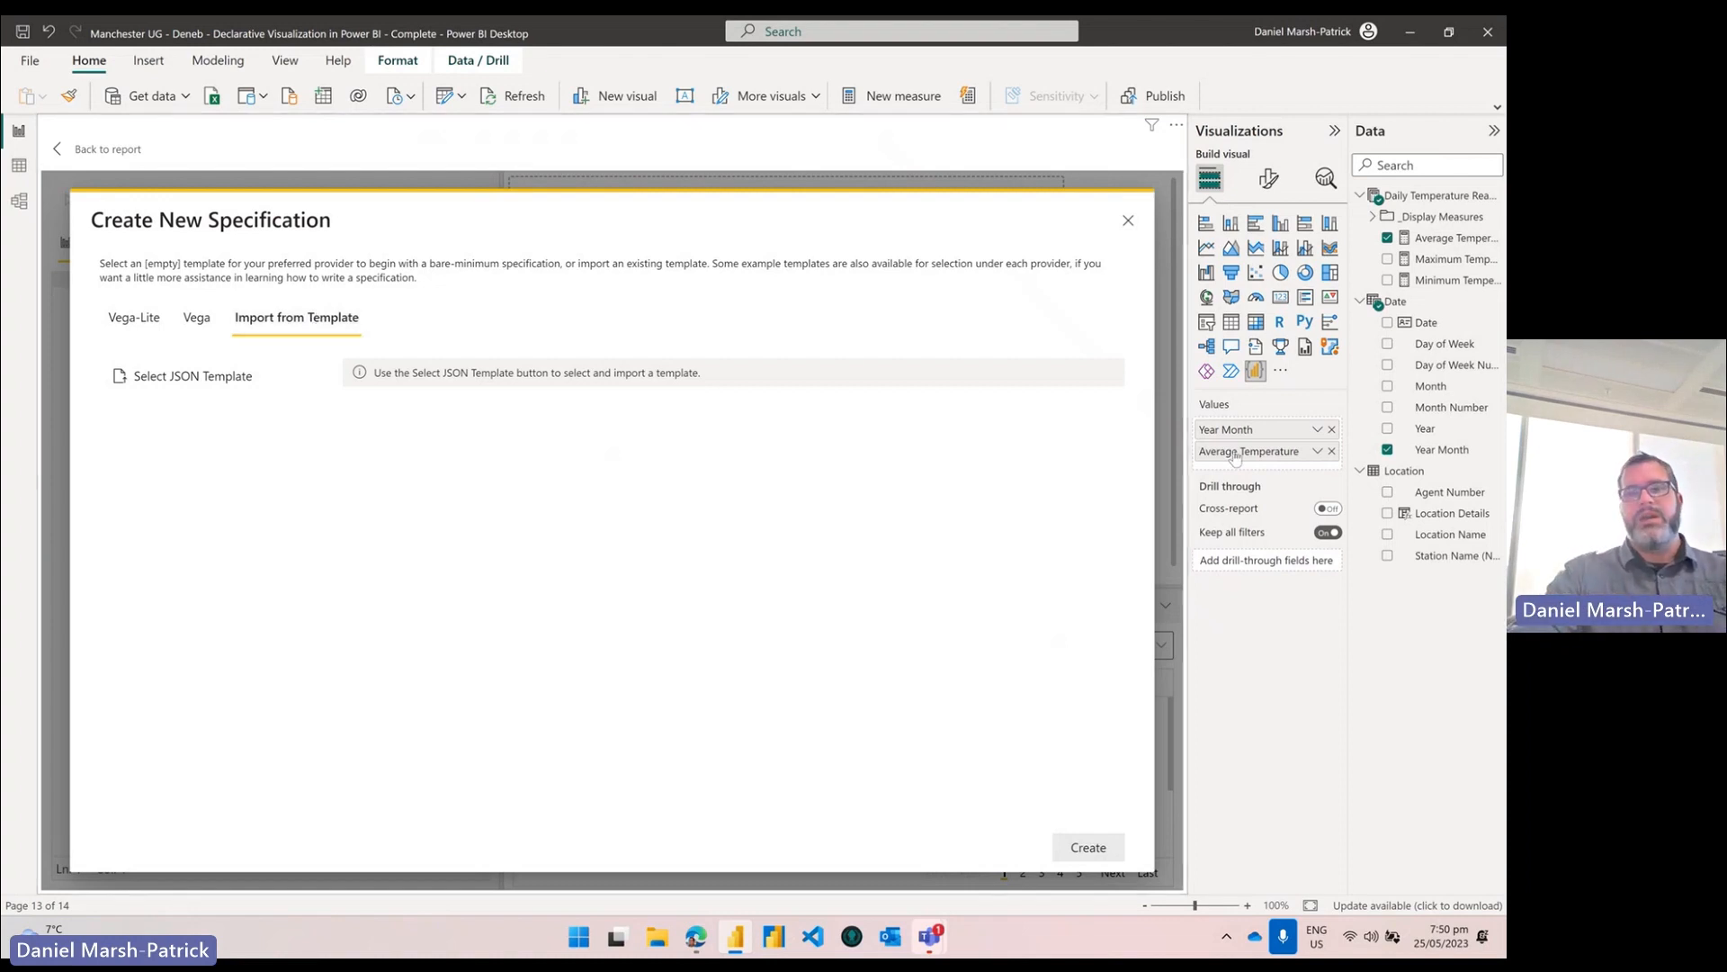
click(137, 319)
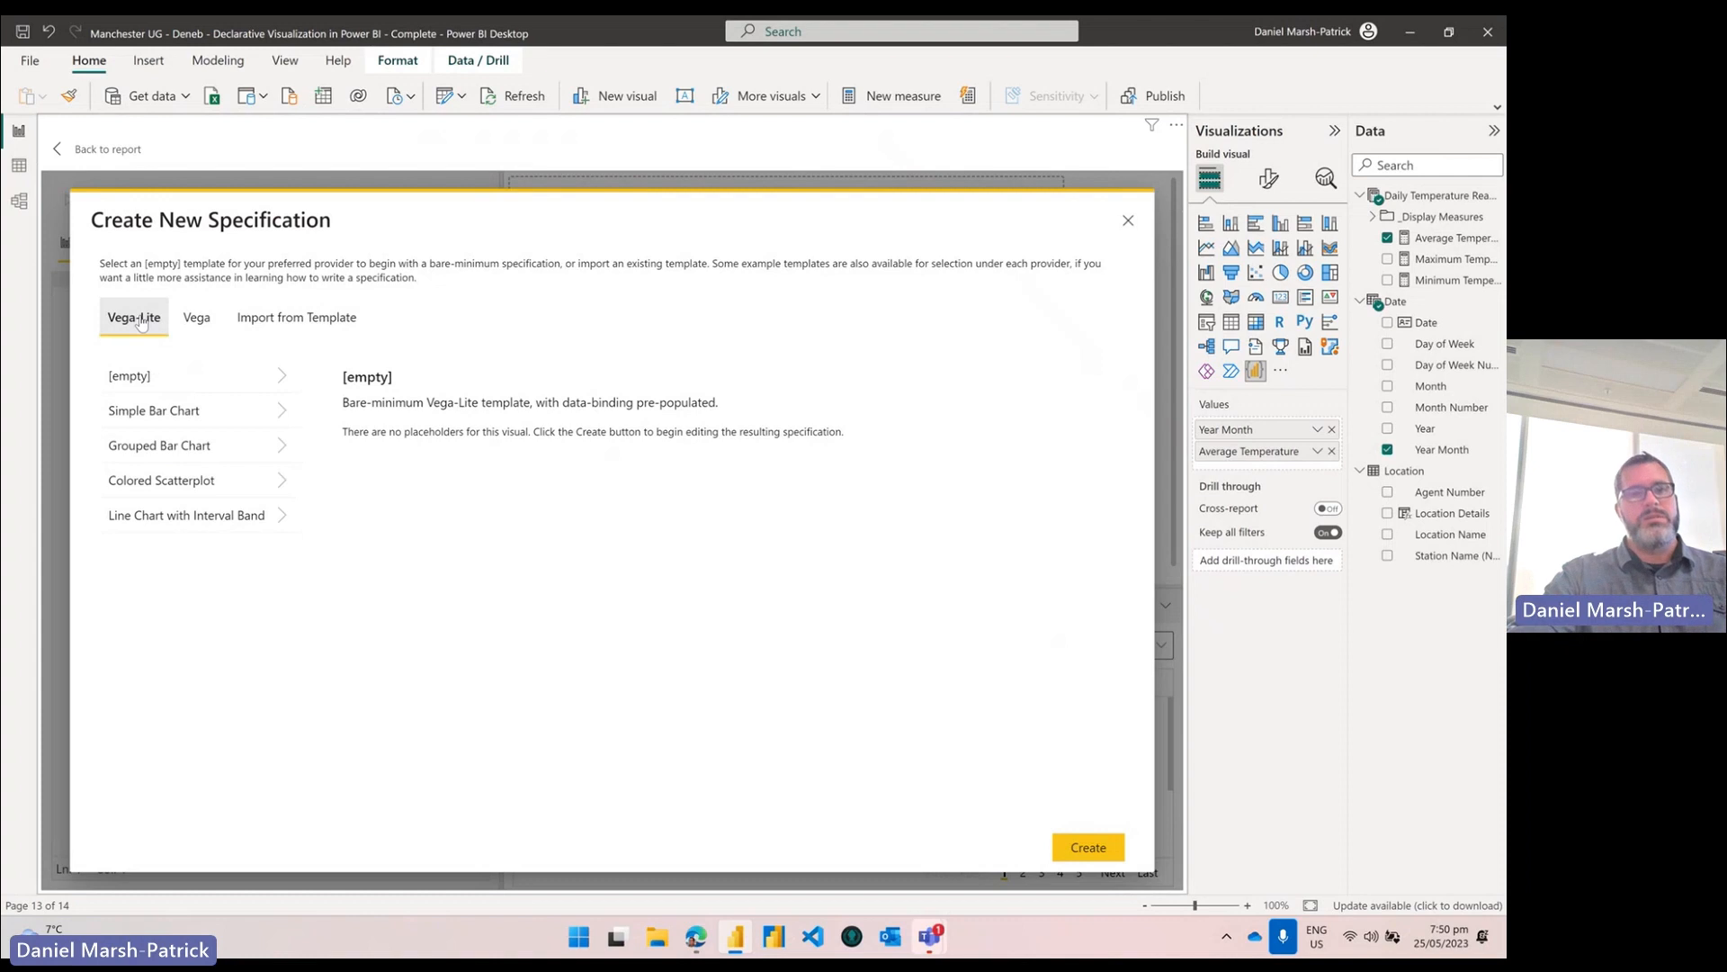
Step: Try the Simple Bar Chart template with Year Month as Category and Average Temperature as Measure
click(187, 415)
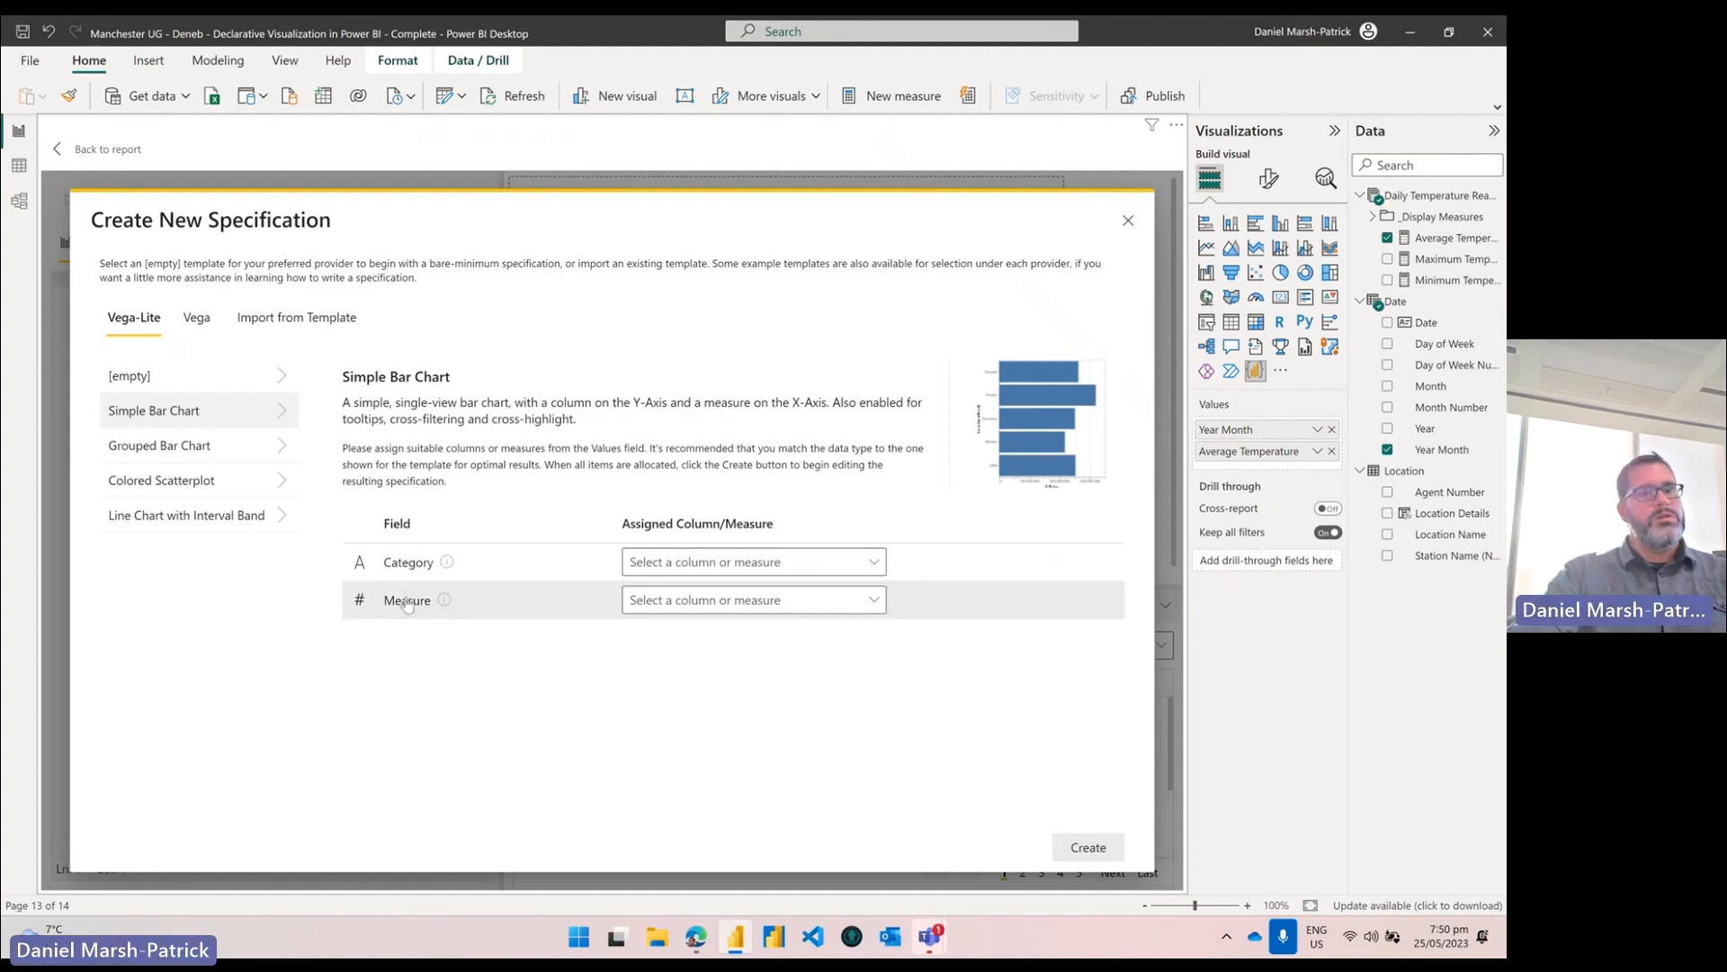
click(798, 562)
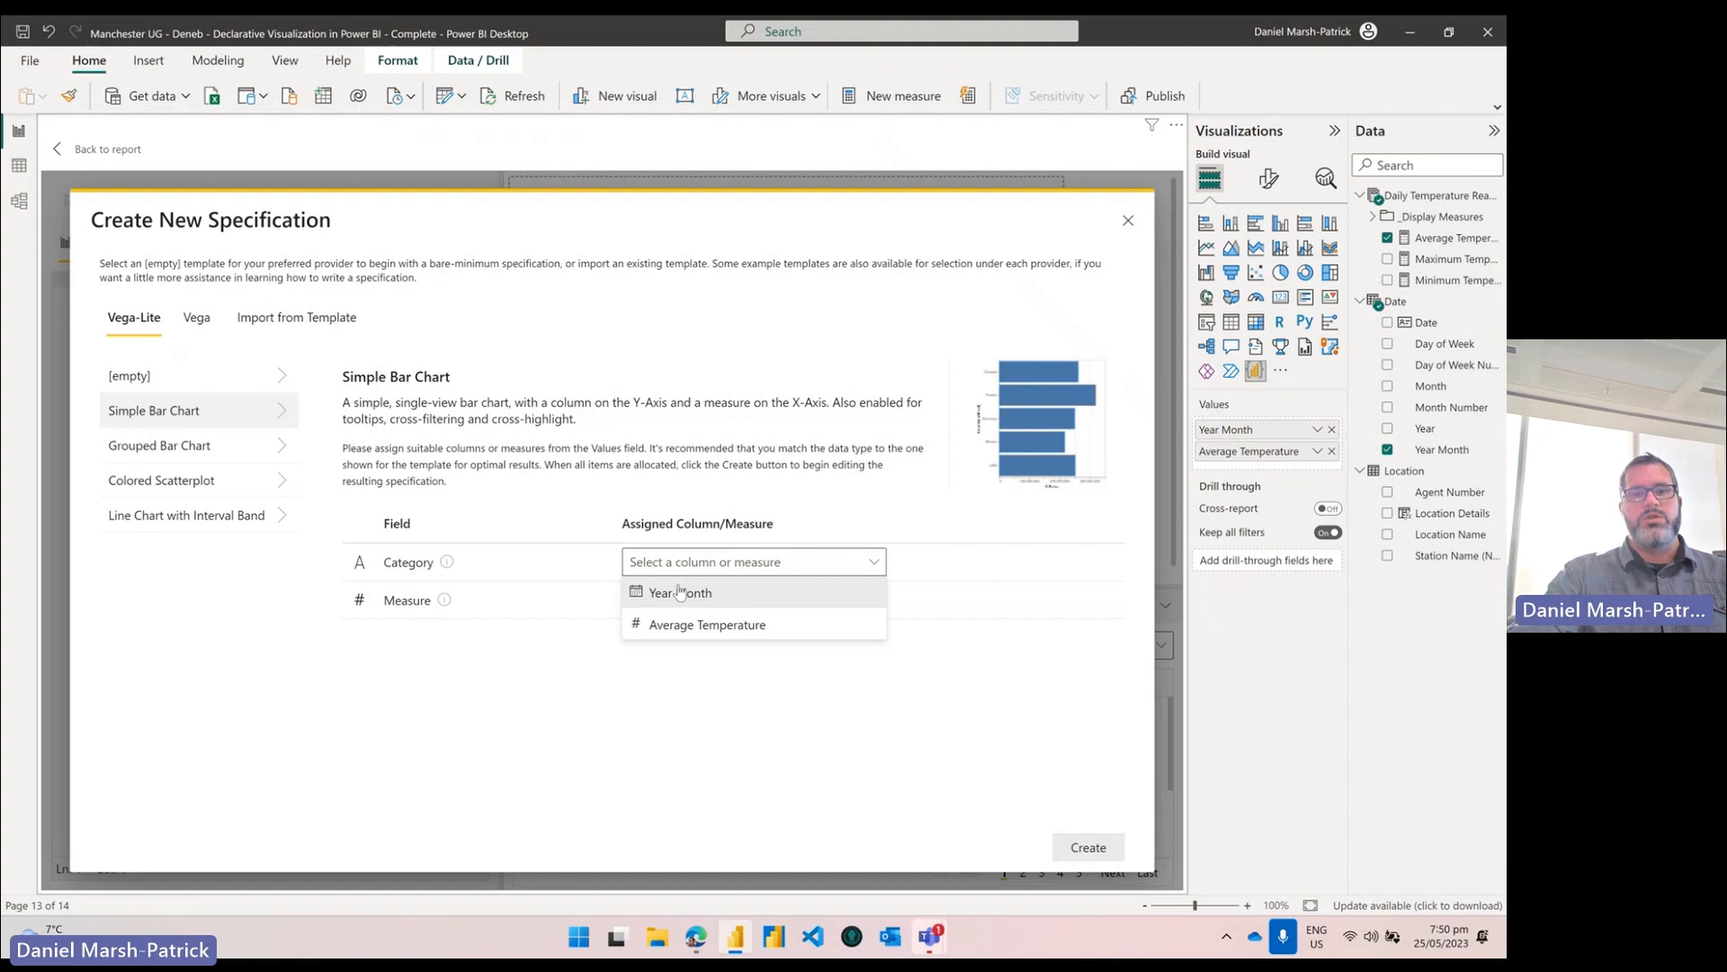
click(681, 593)
click(685, 600)
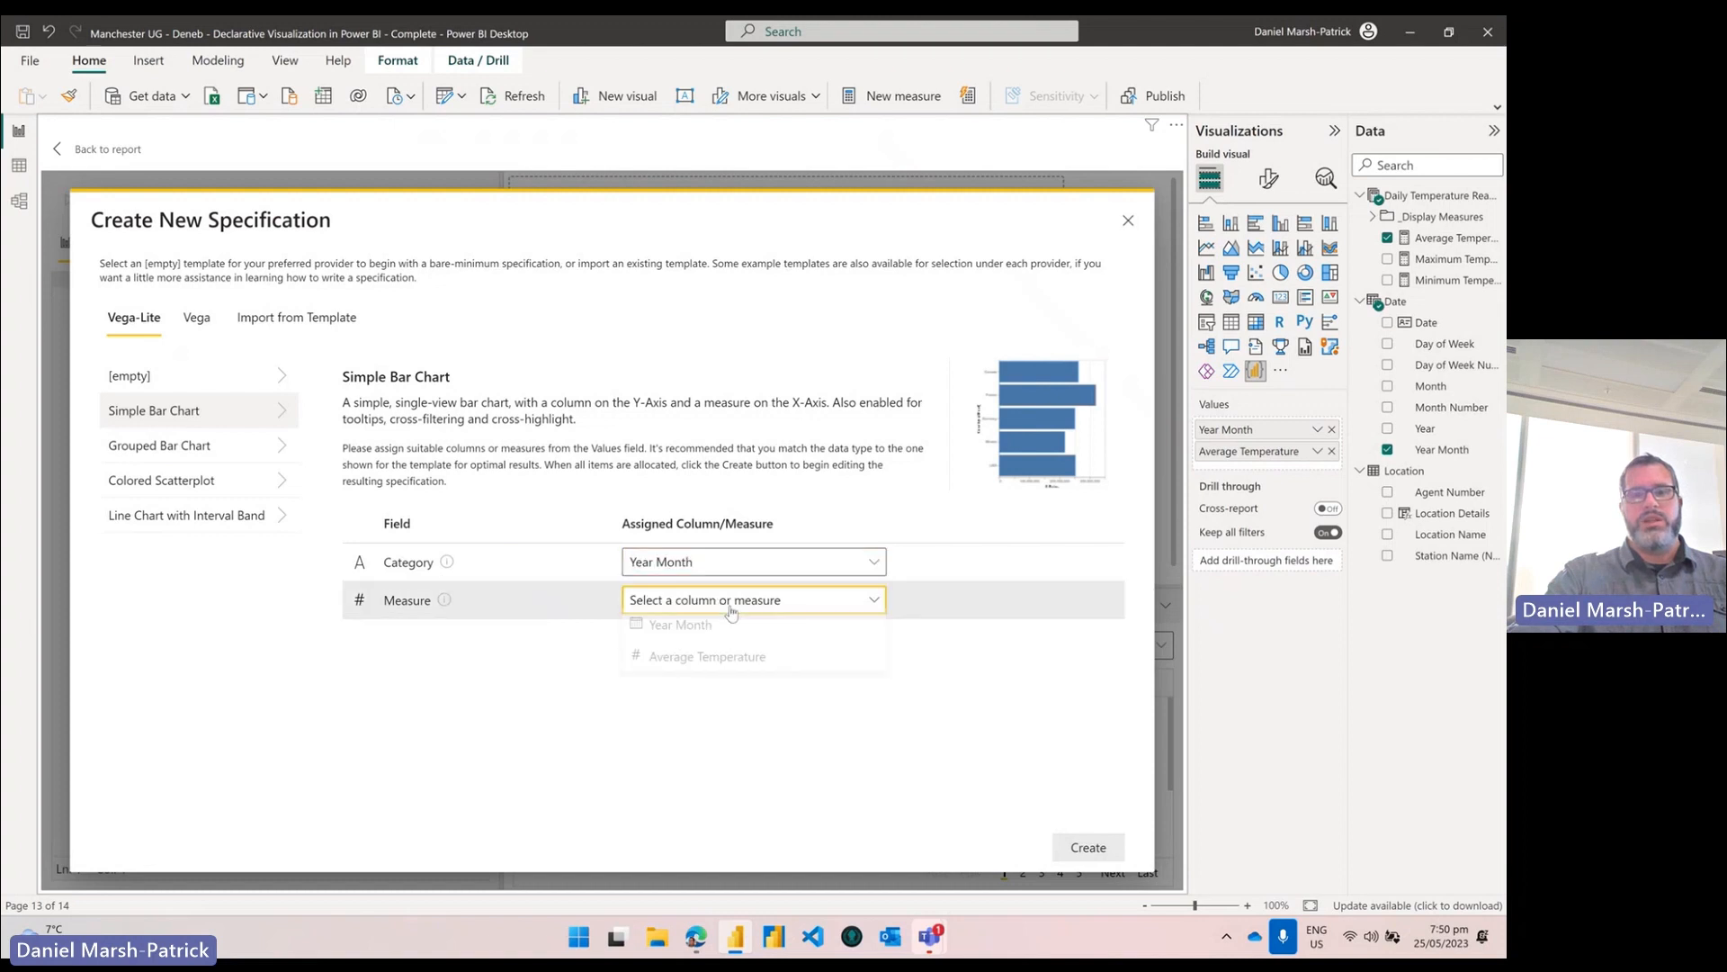
click(693, 663)
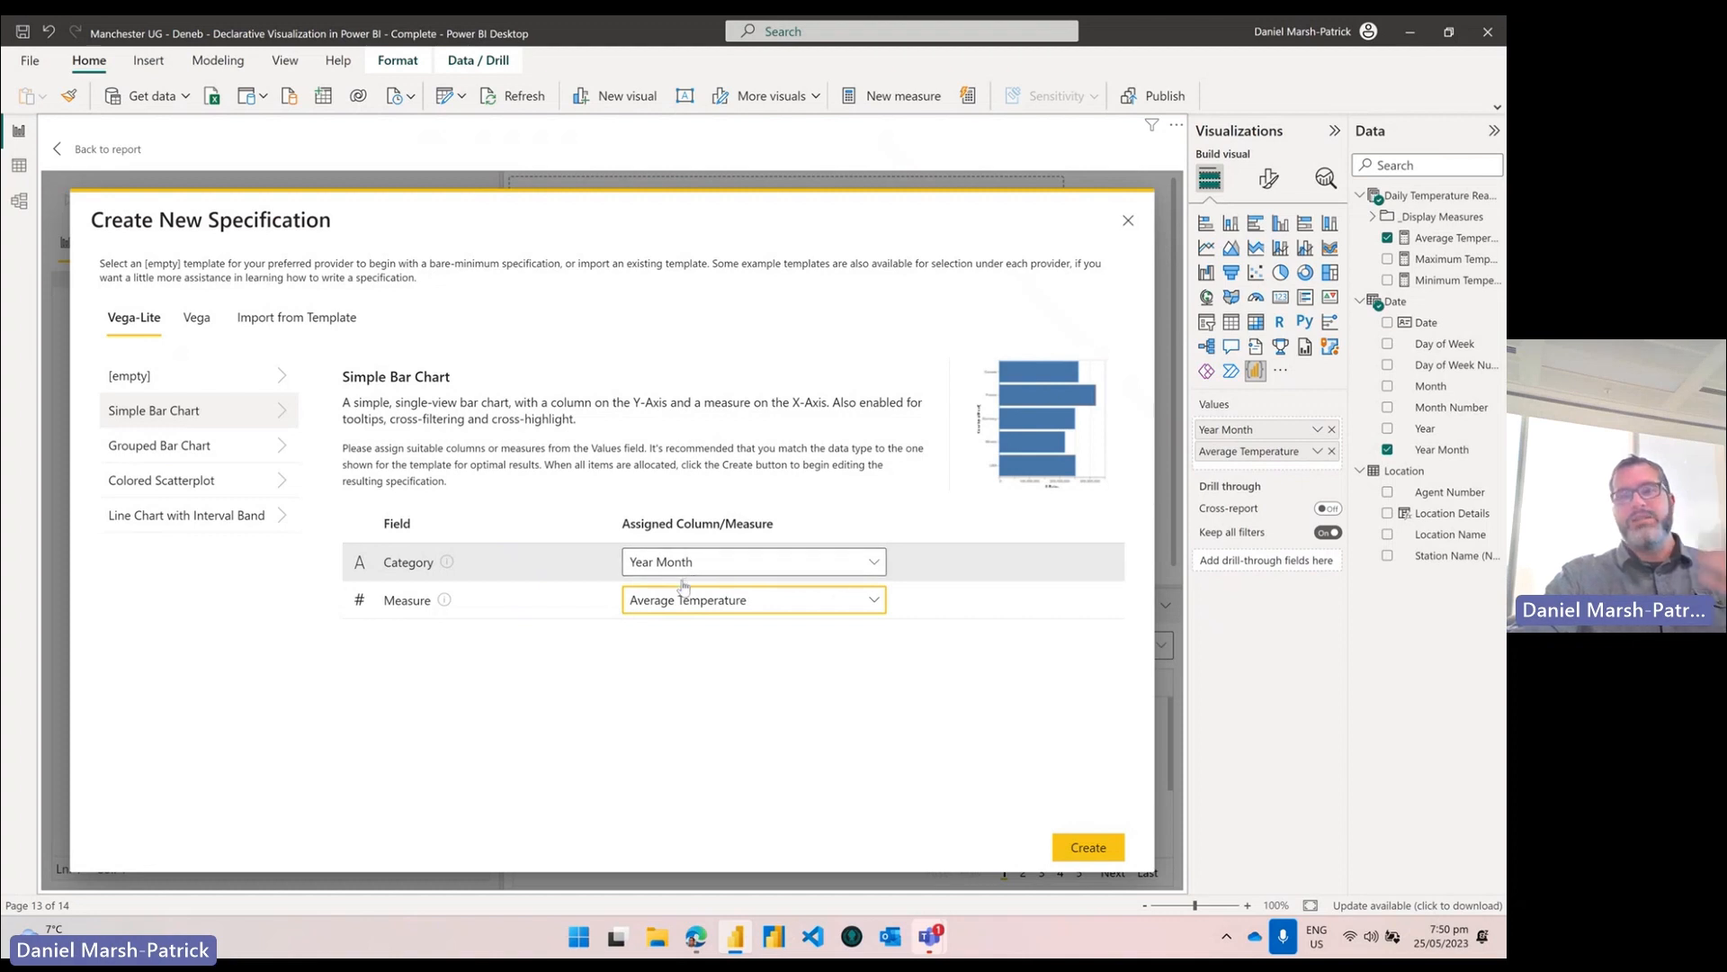
Step: Add Location Name as the Category, then remove it and pick the empty Vega-Lite template
drag(1419, 538, 1287, 455)
click(746, 561)
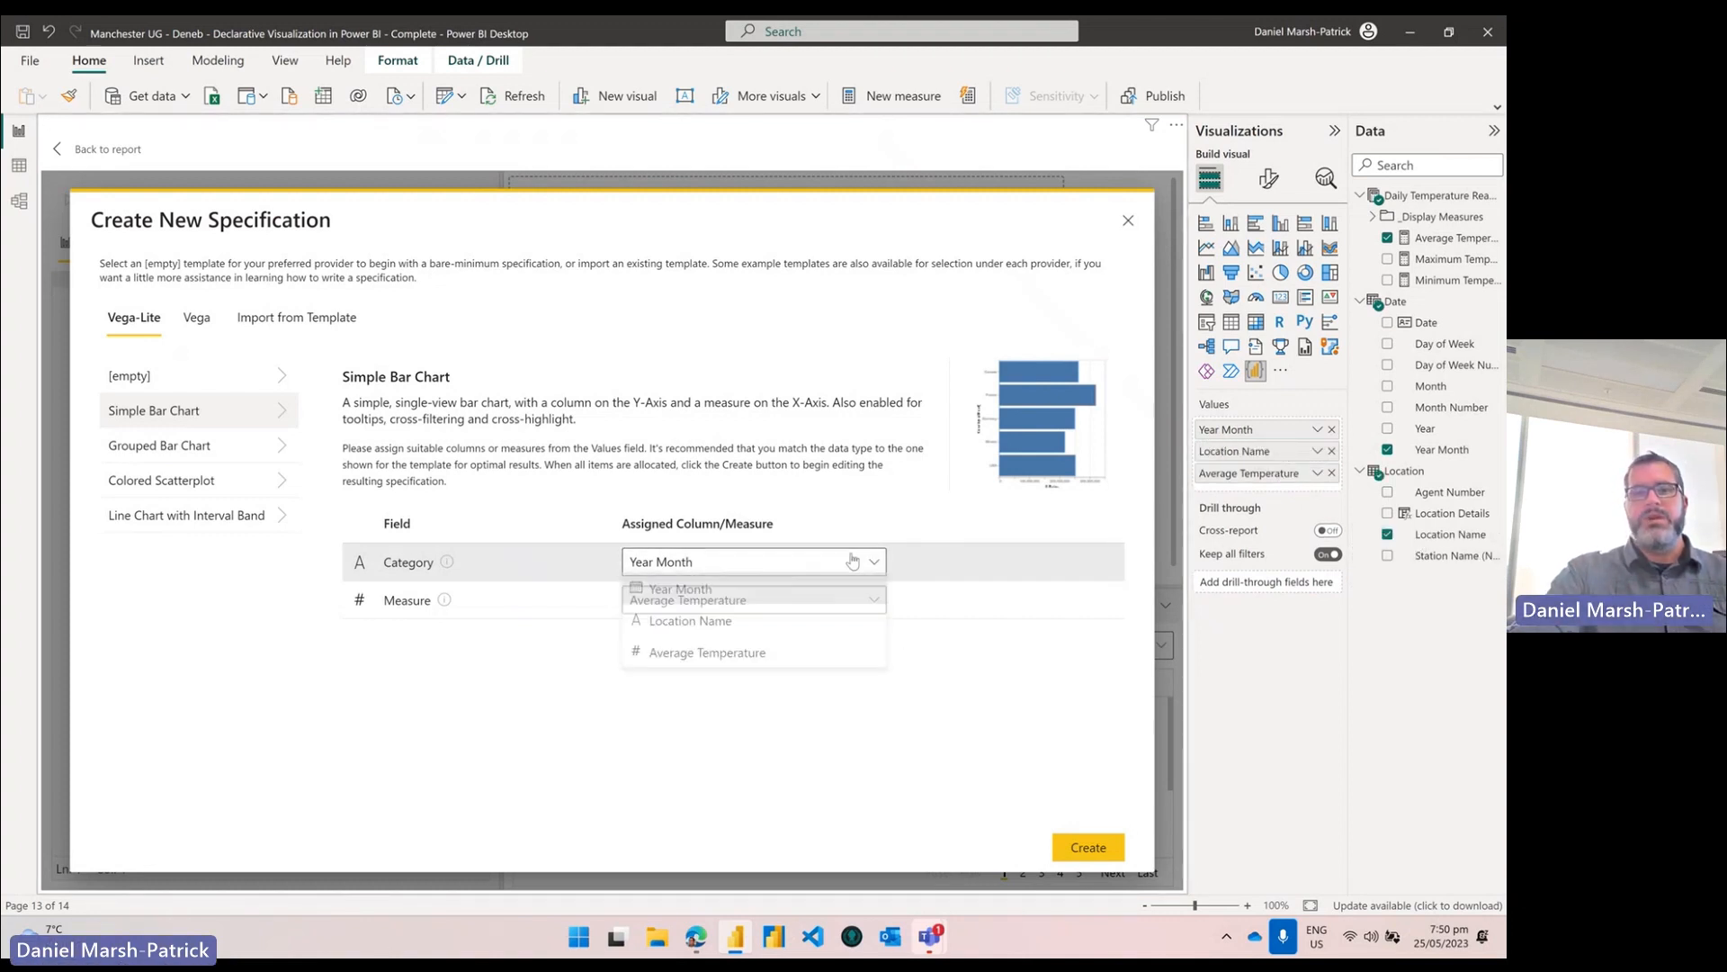
click(728, 630)
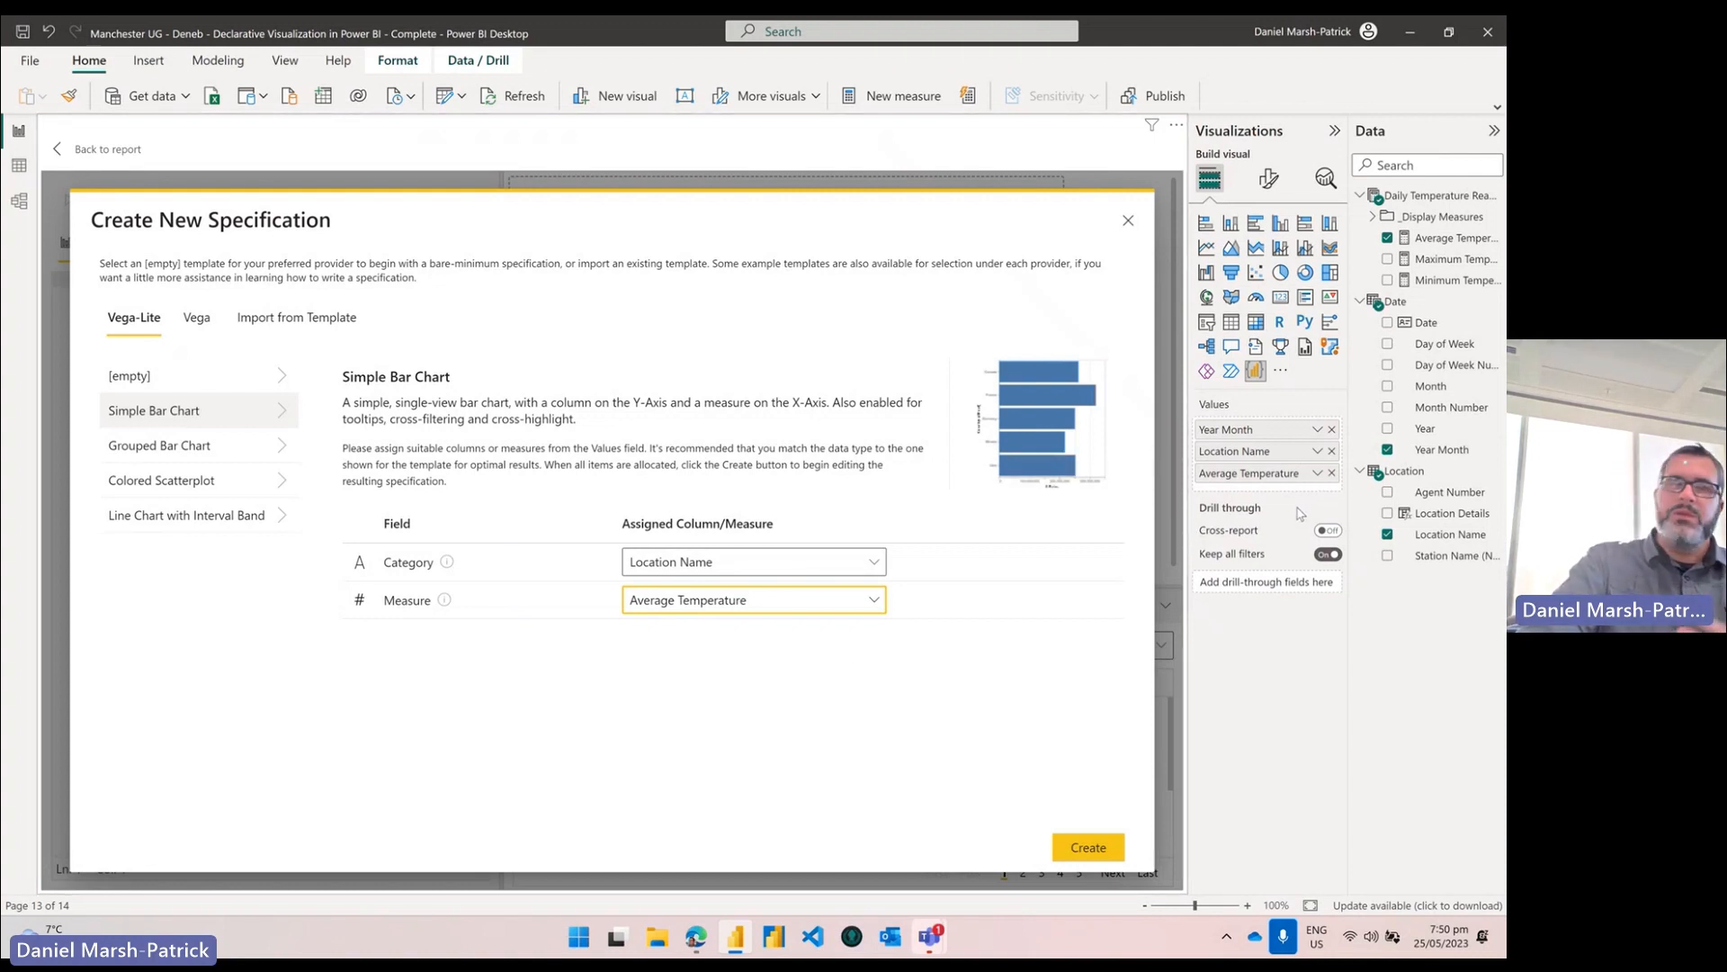
click(1331, 452)
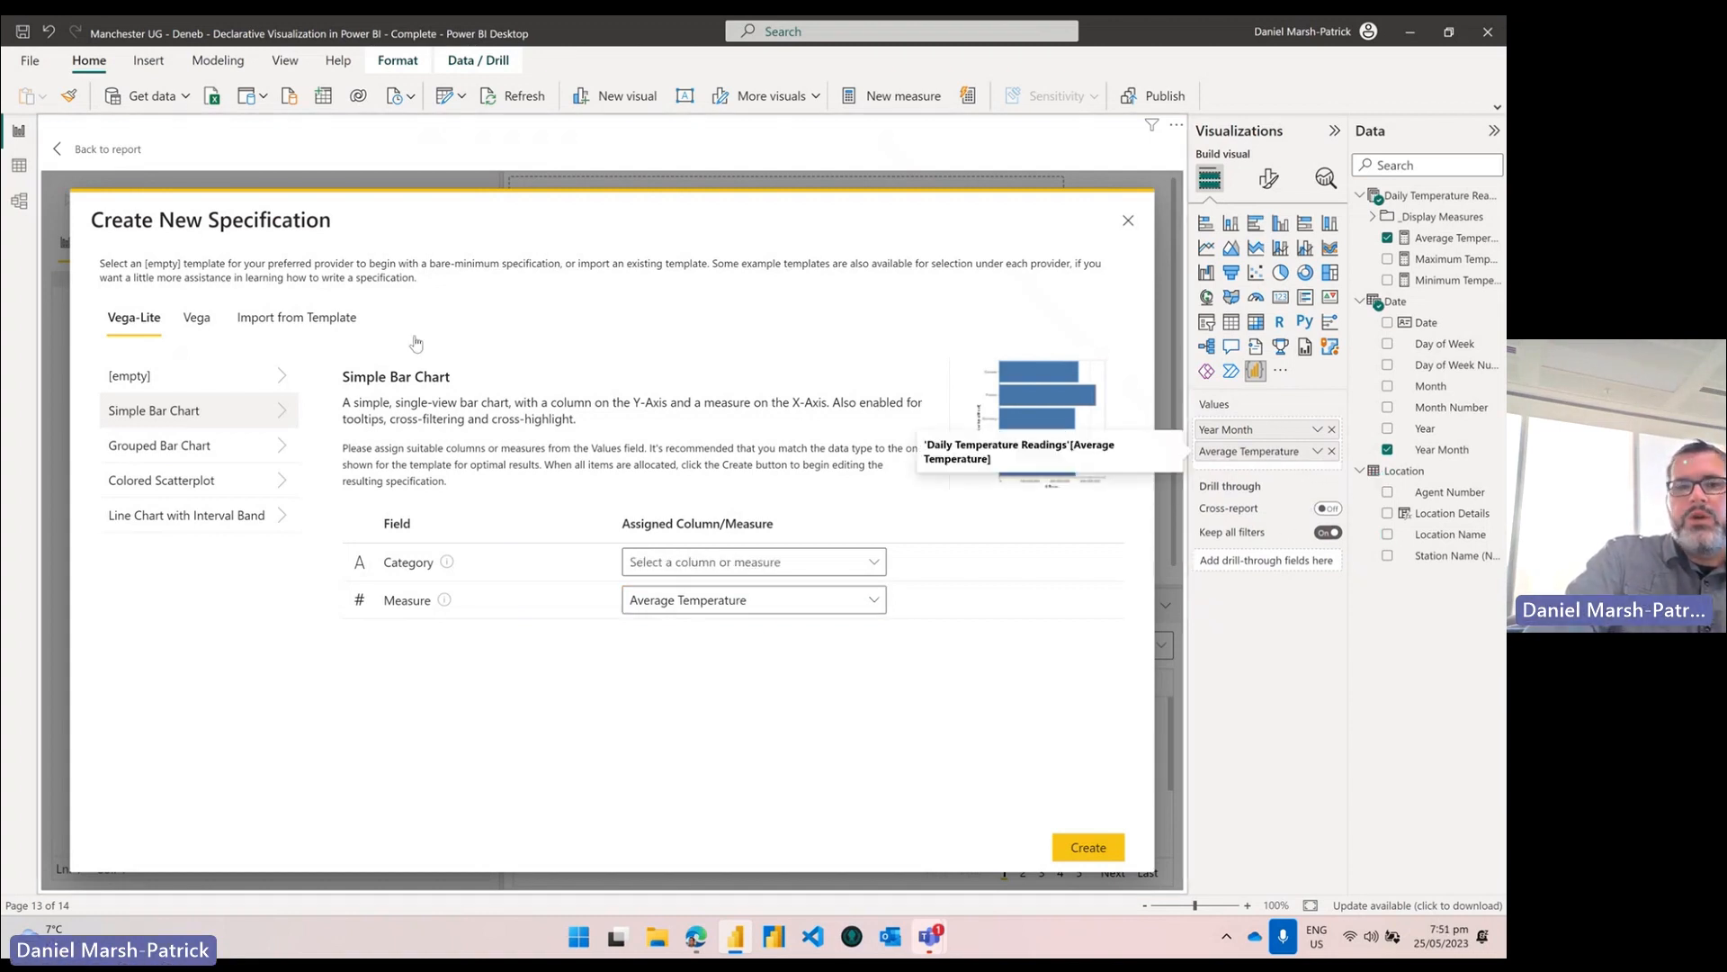
click(166, 376)
Step: Create the spec from the [empty] Vega-Lite template and raise the JSON Editor Font Size to 14 pt
click(1090, 846)
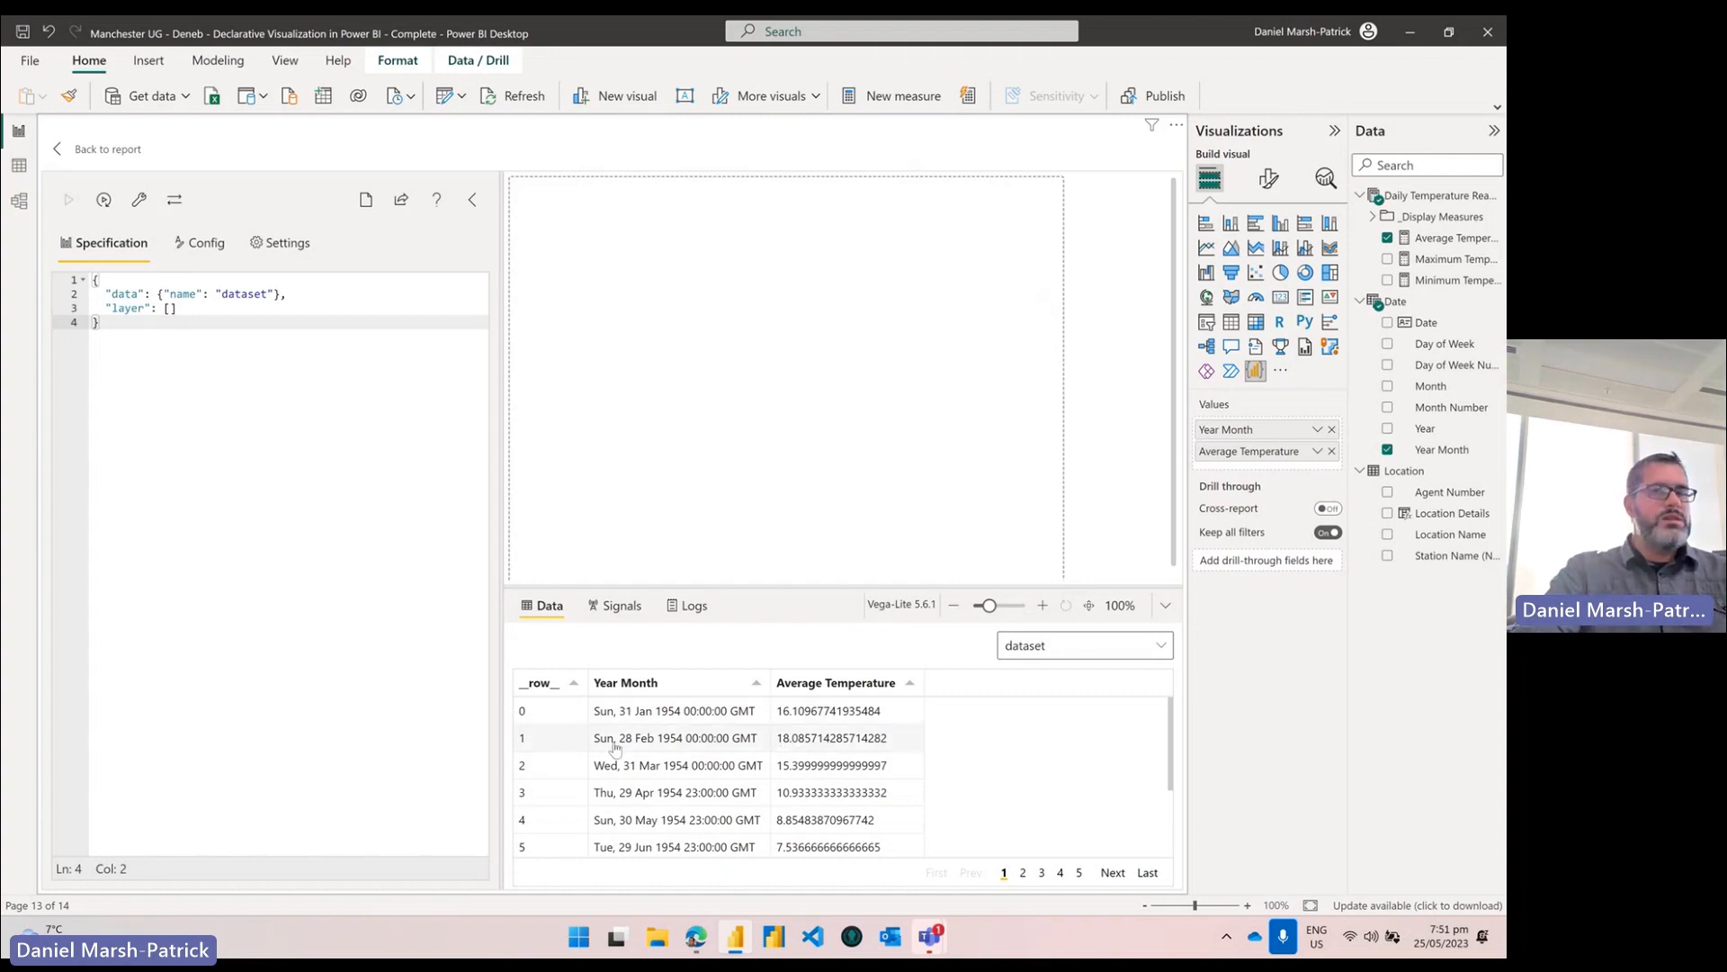
click(321, 308)
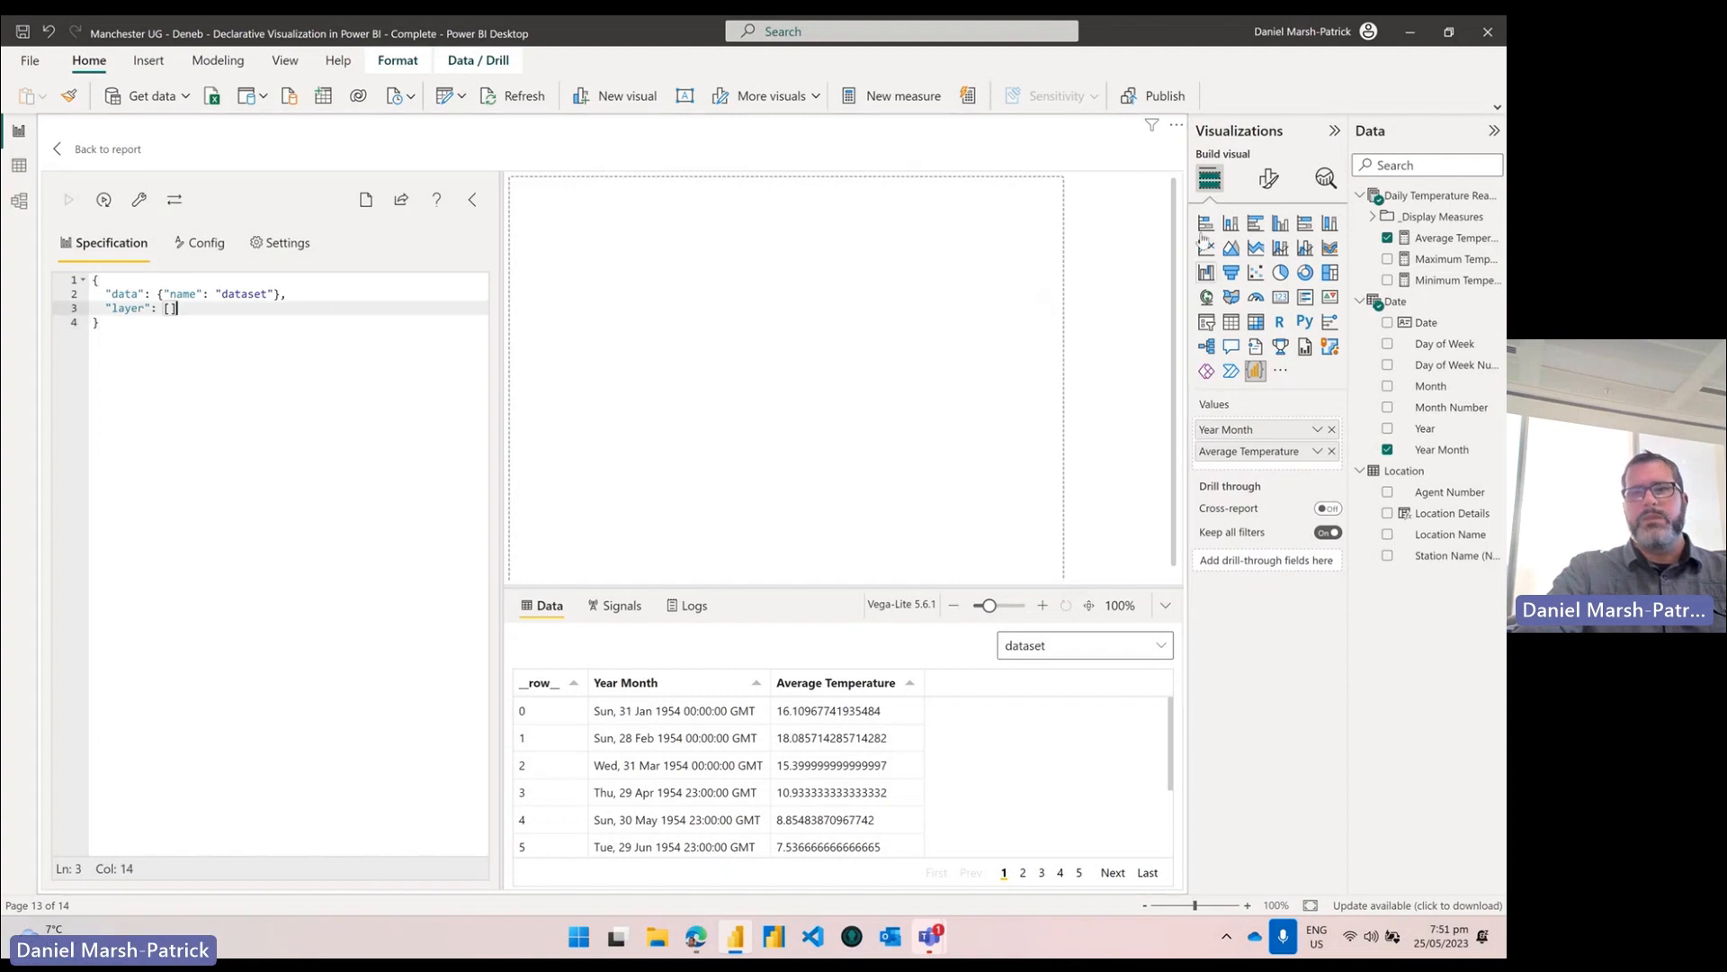
click(1269, 178)
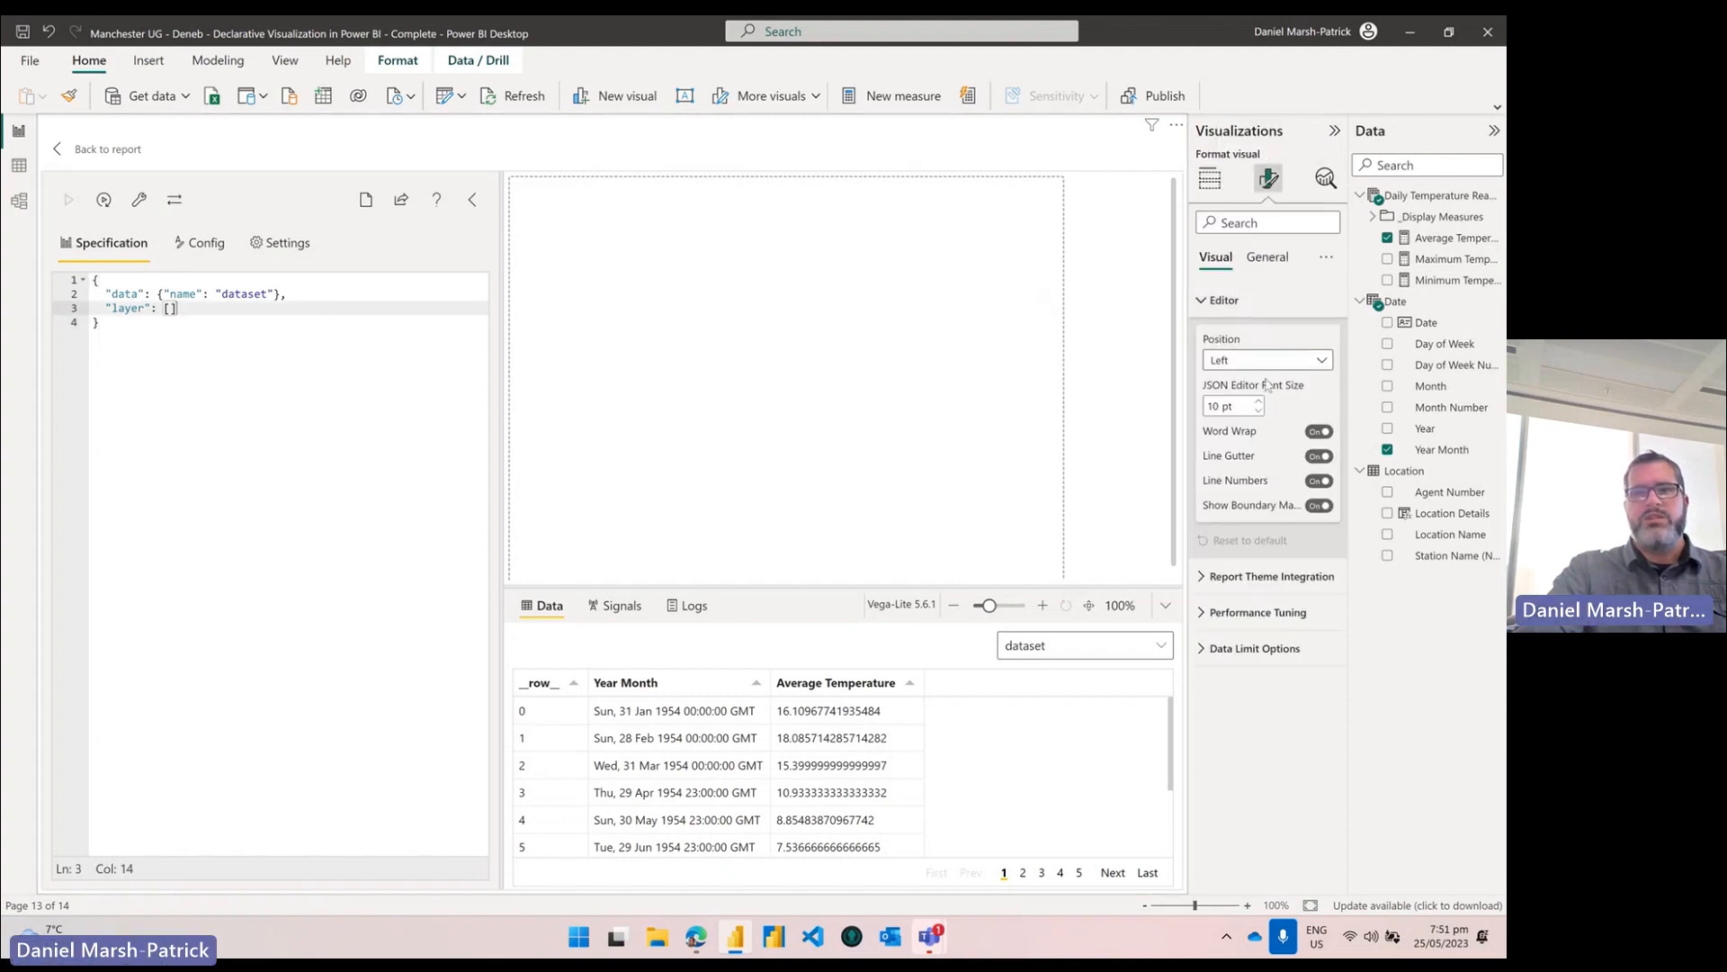
click(1259, 402)
click(1259, 402)
click(1260, 402)
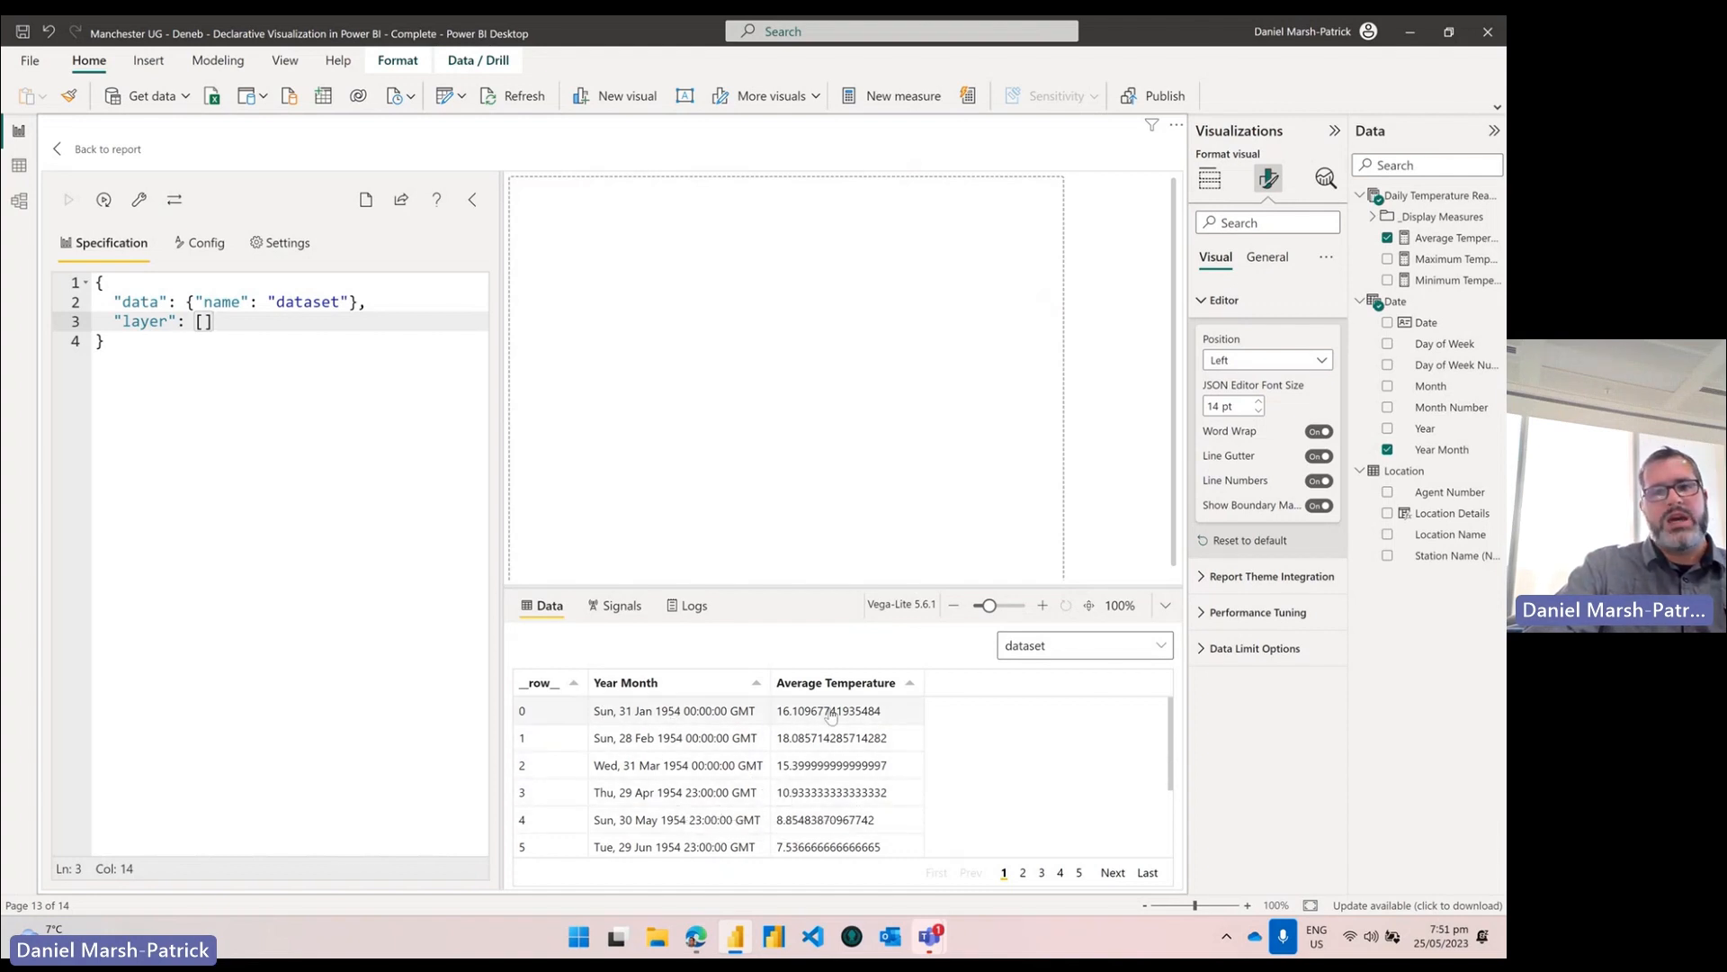
scroll(828, 792, down, 1)
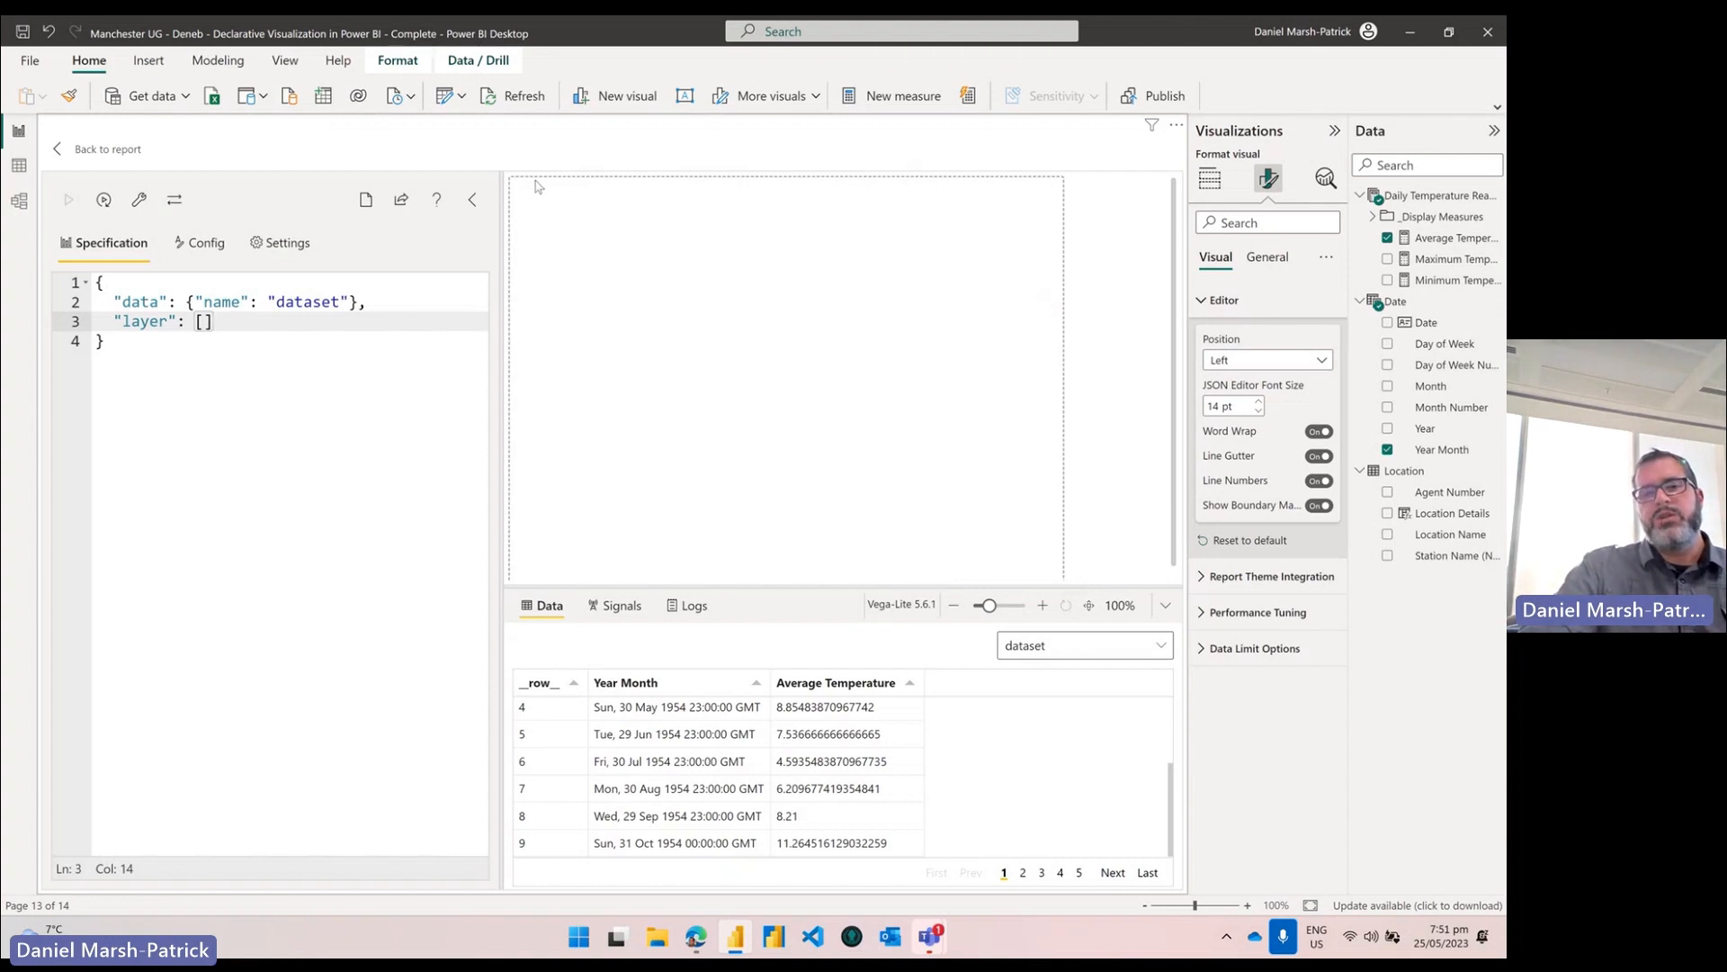
scroll(1068, 381, down, 1)
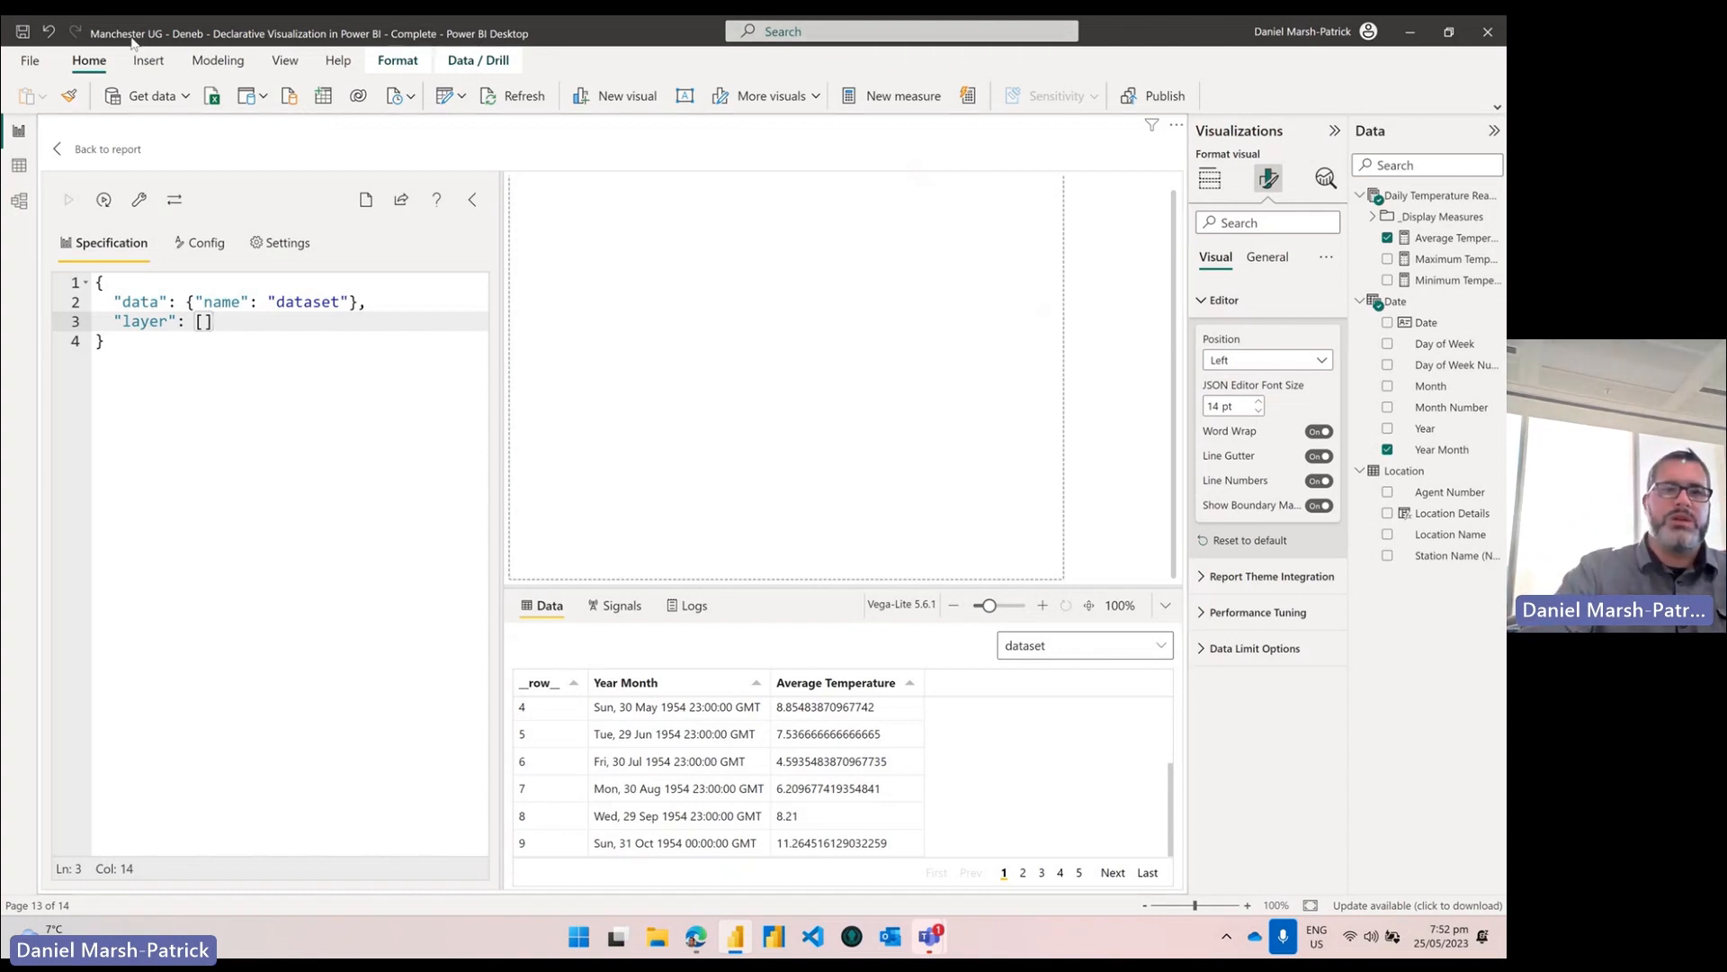
Step: Go back to the report, reduce the empty Deneb visual's height, and reopen it via … > Edit
click(105, 149)
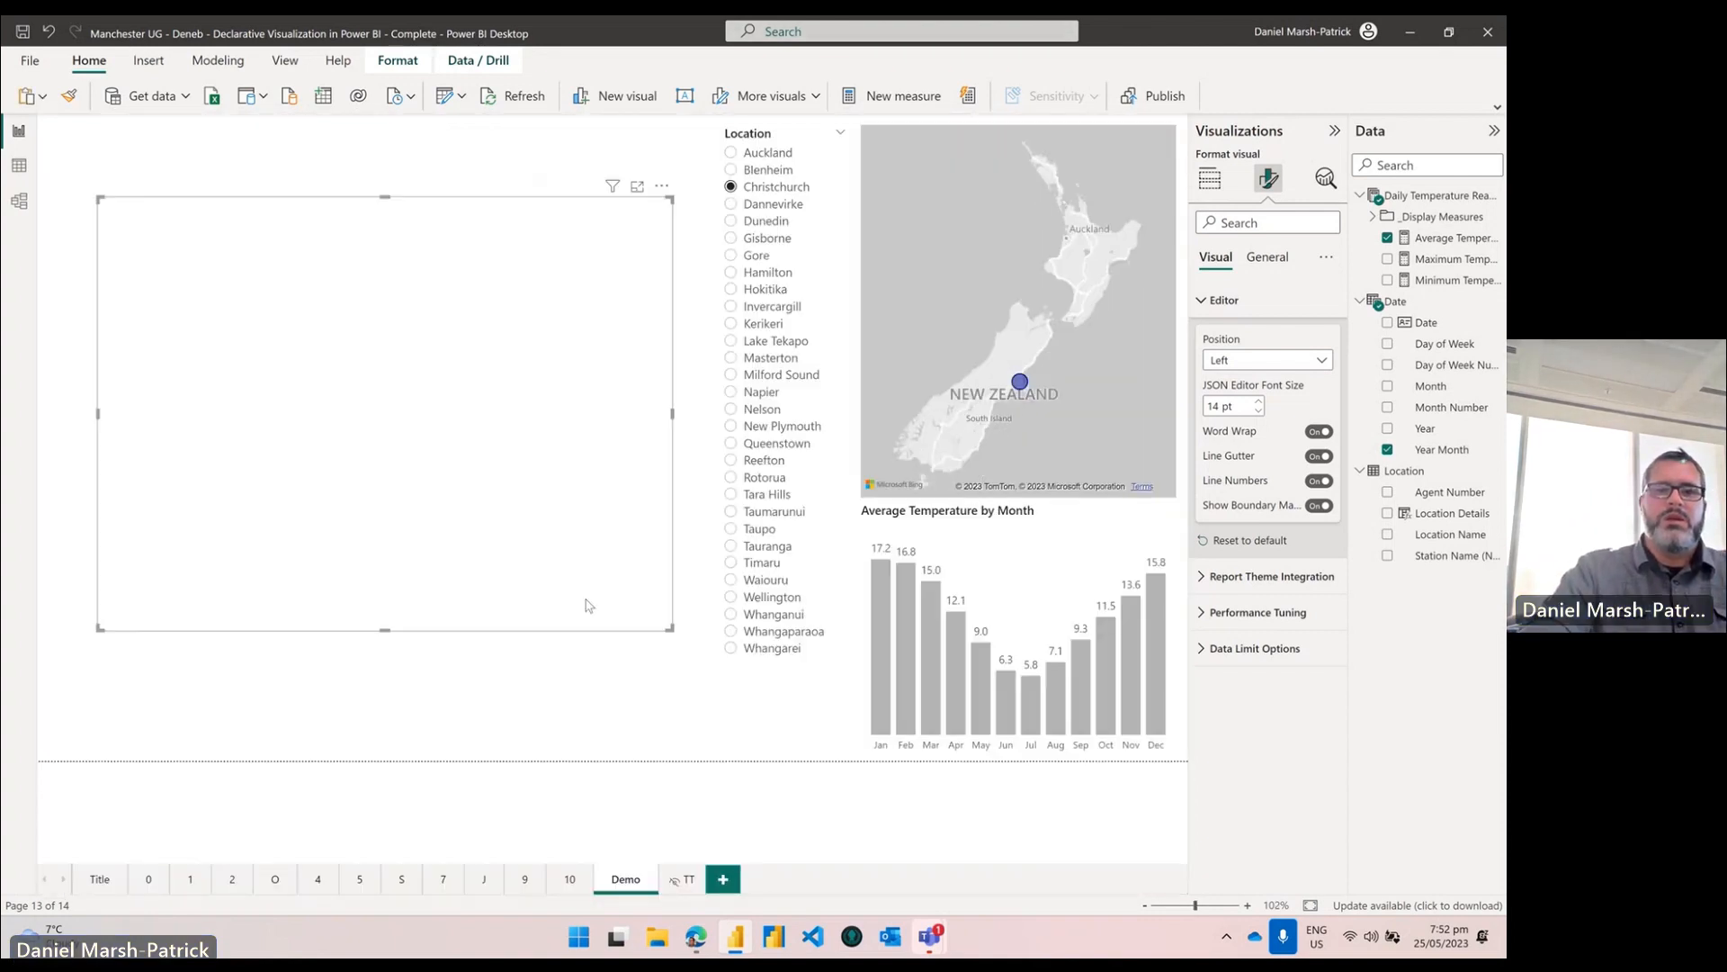
drag(550, 556, 560, 420)
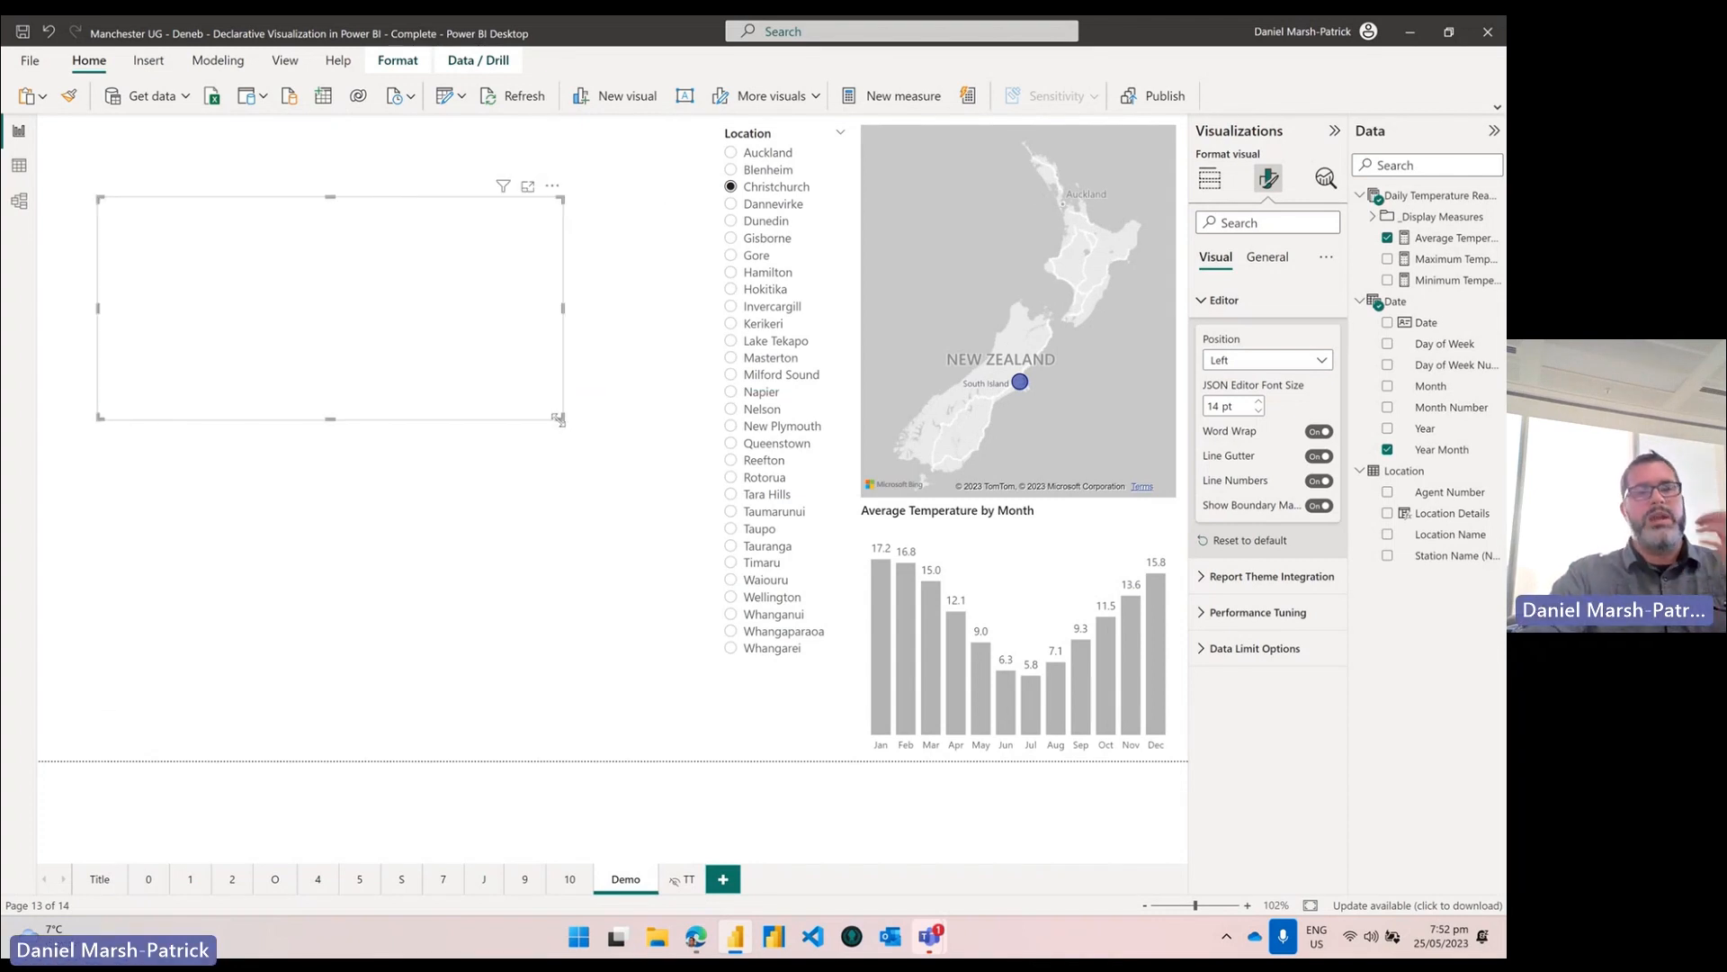
click(551, 185)
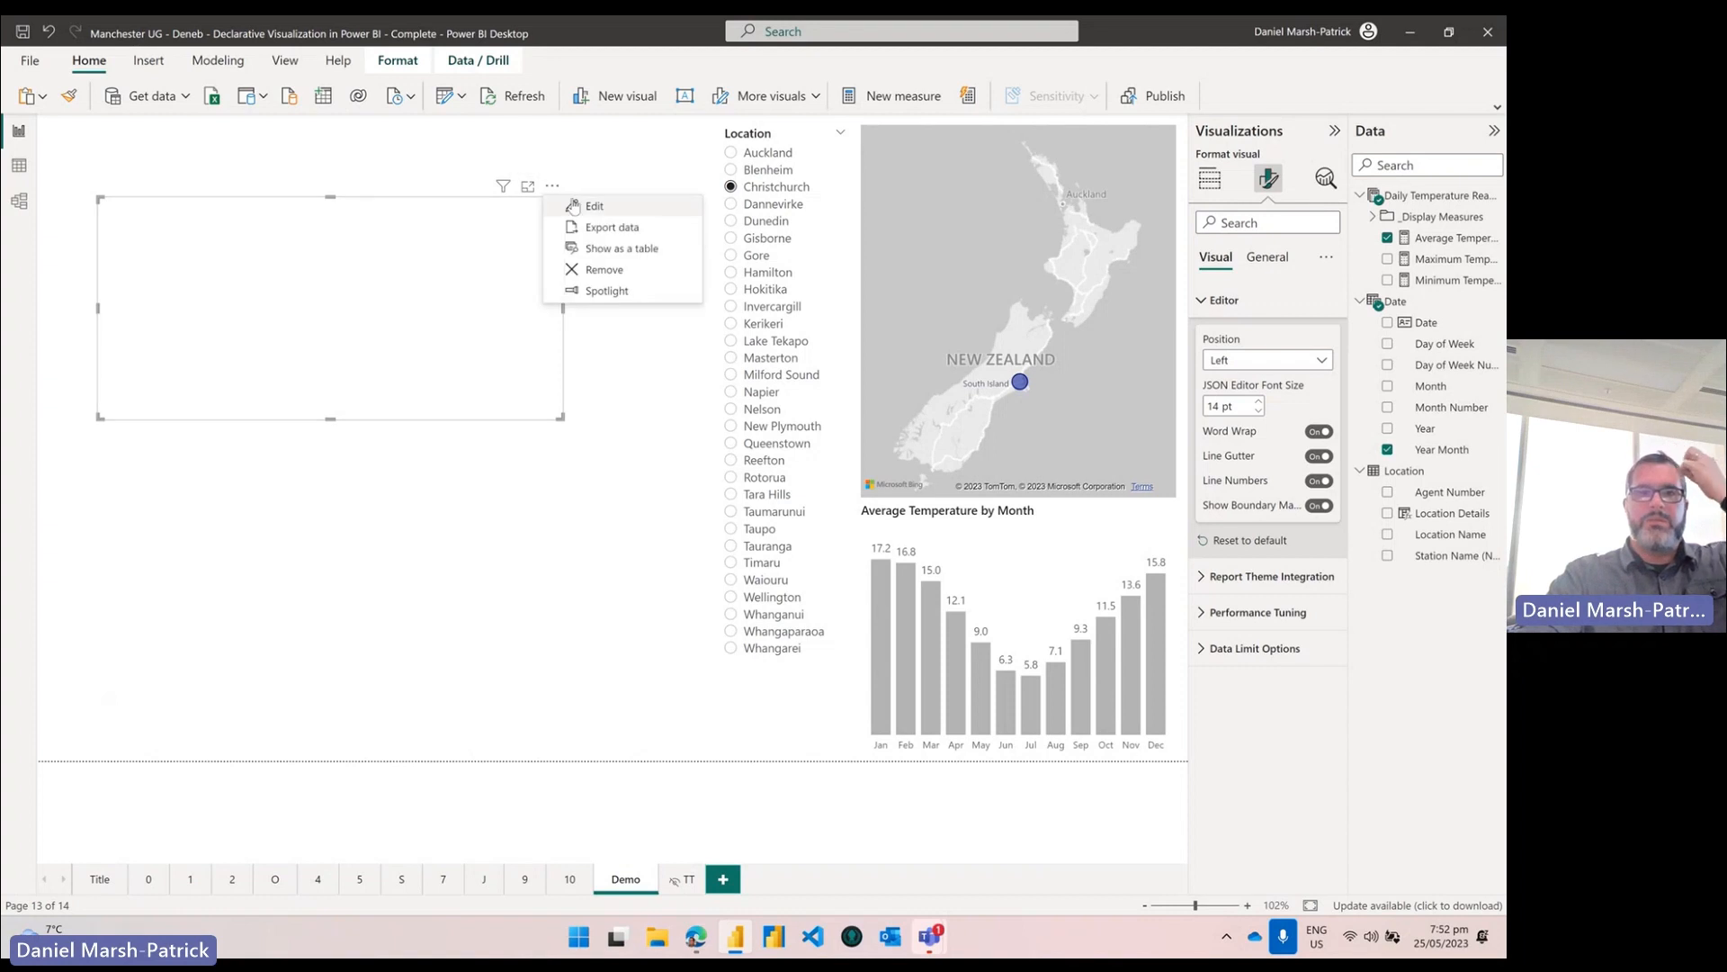
click(594, 206)
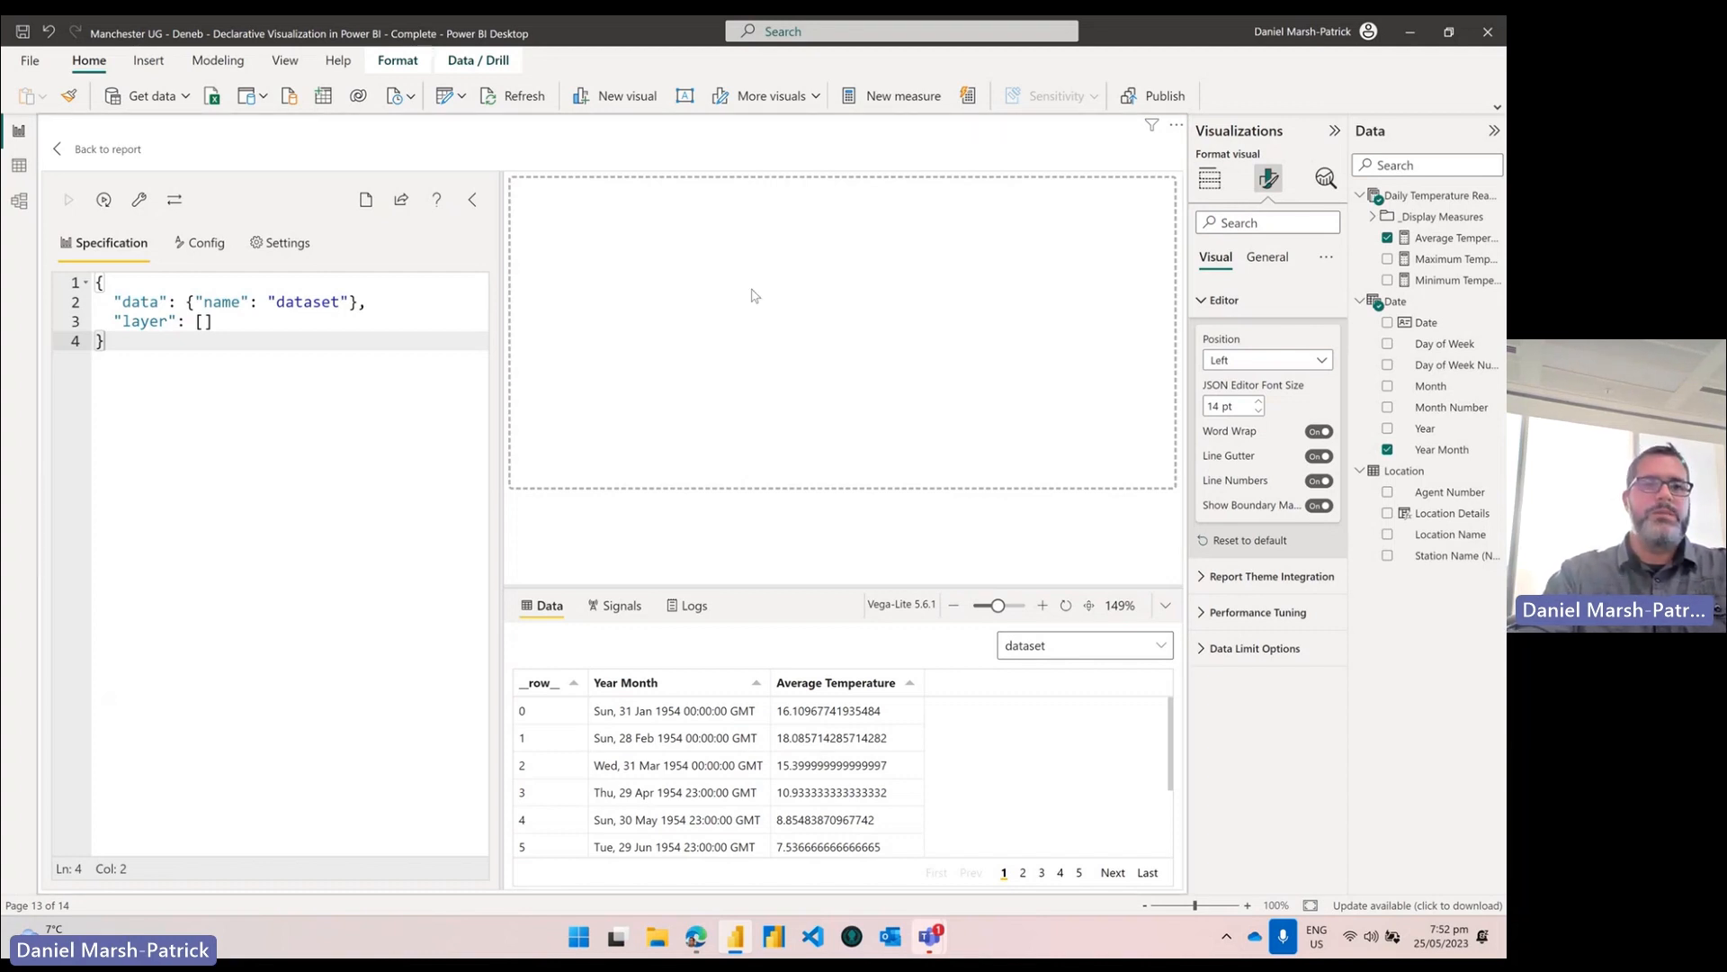
drag(106, 340, 92, 284)
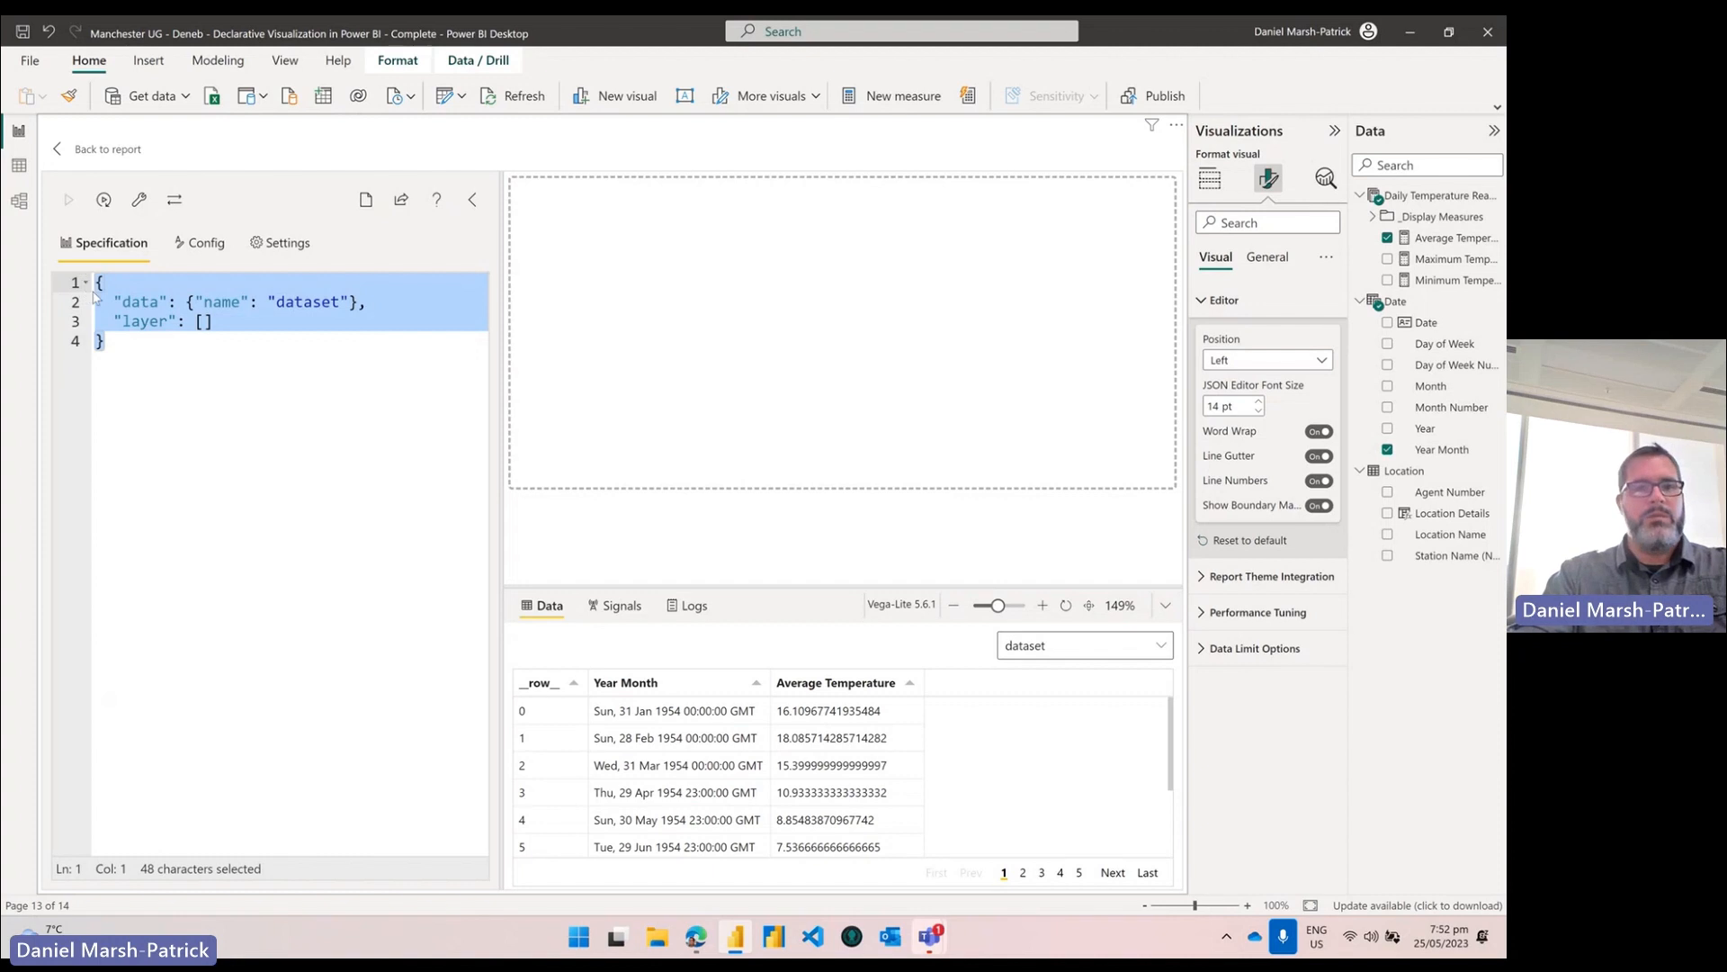
text({   "data": { "name": "dataset" },   "mark": { "type": "line" },   "encoding": {     "x": {       "field": "Year Month",       "type": "temporal"     },     "y": {       "field": "Average Temperature",       "type": "quantitative"     }   } })
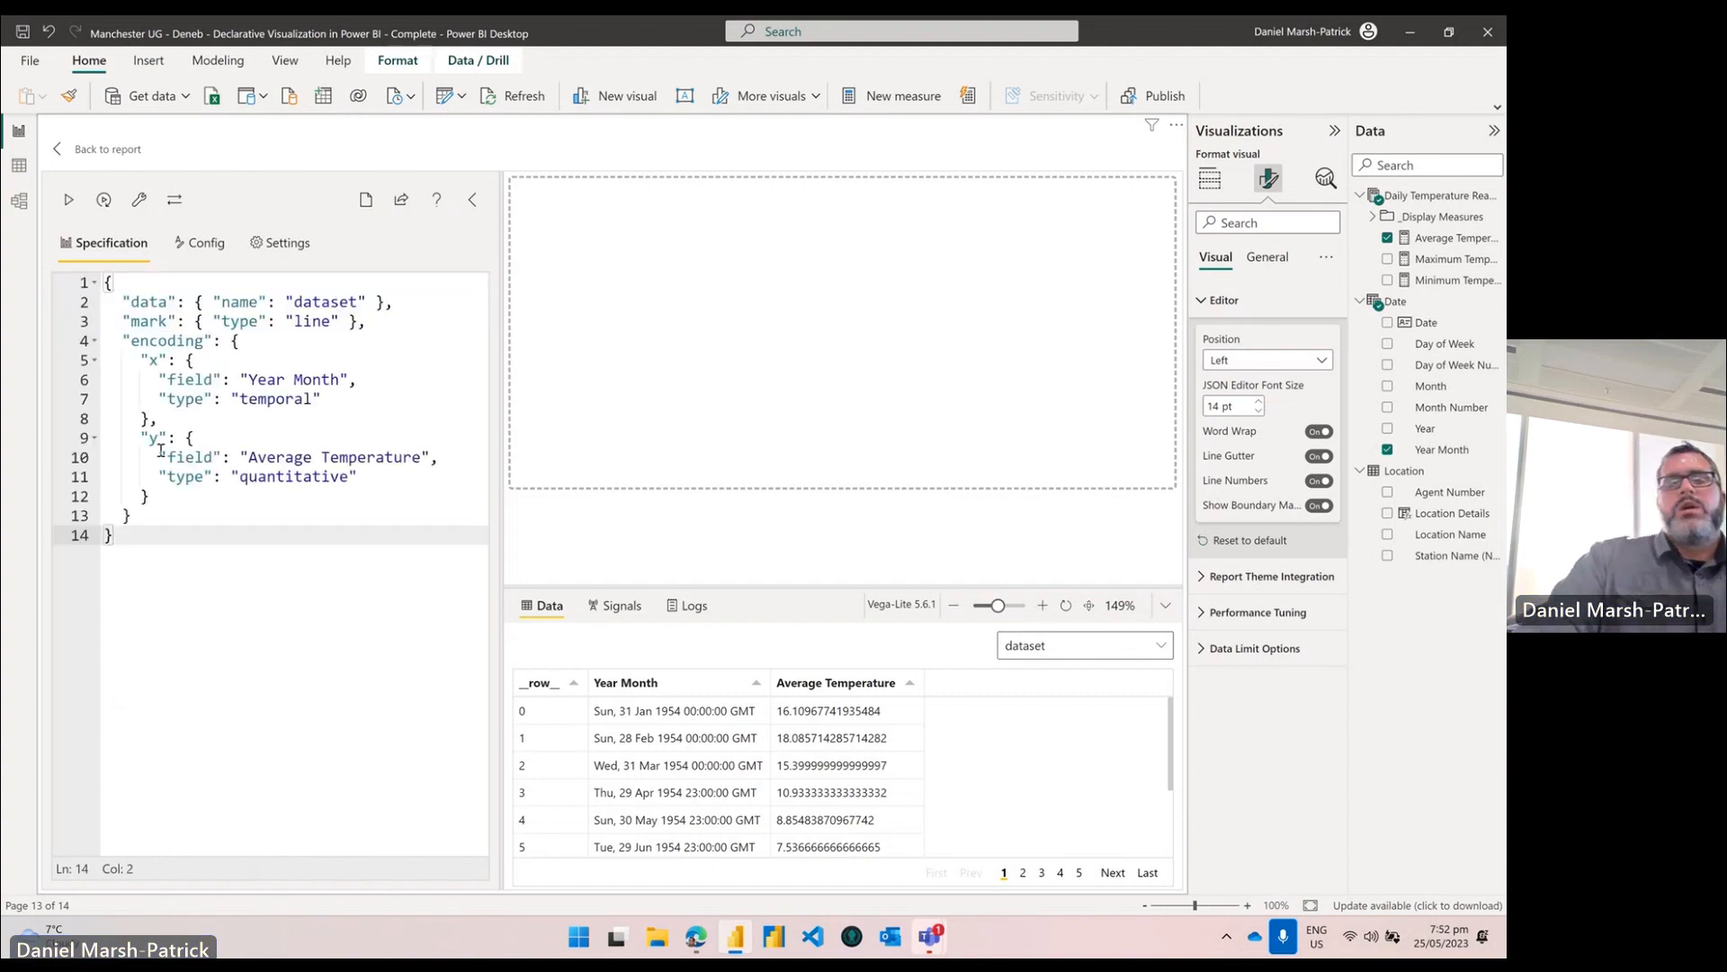
drag(394, 302, 121, 300)
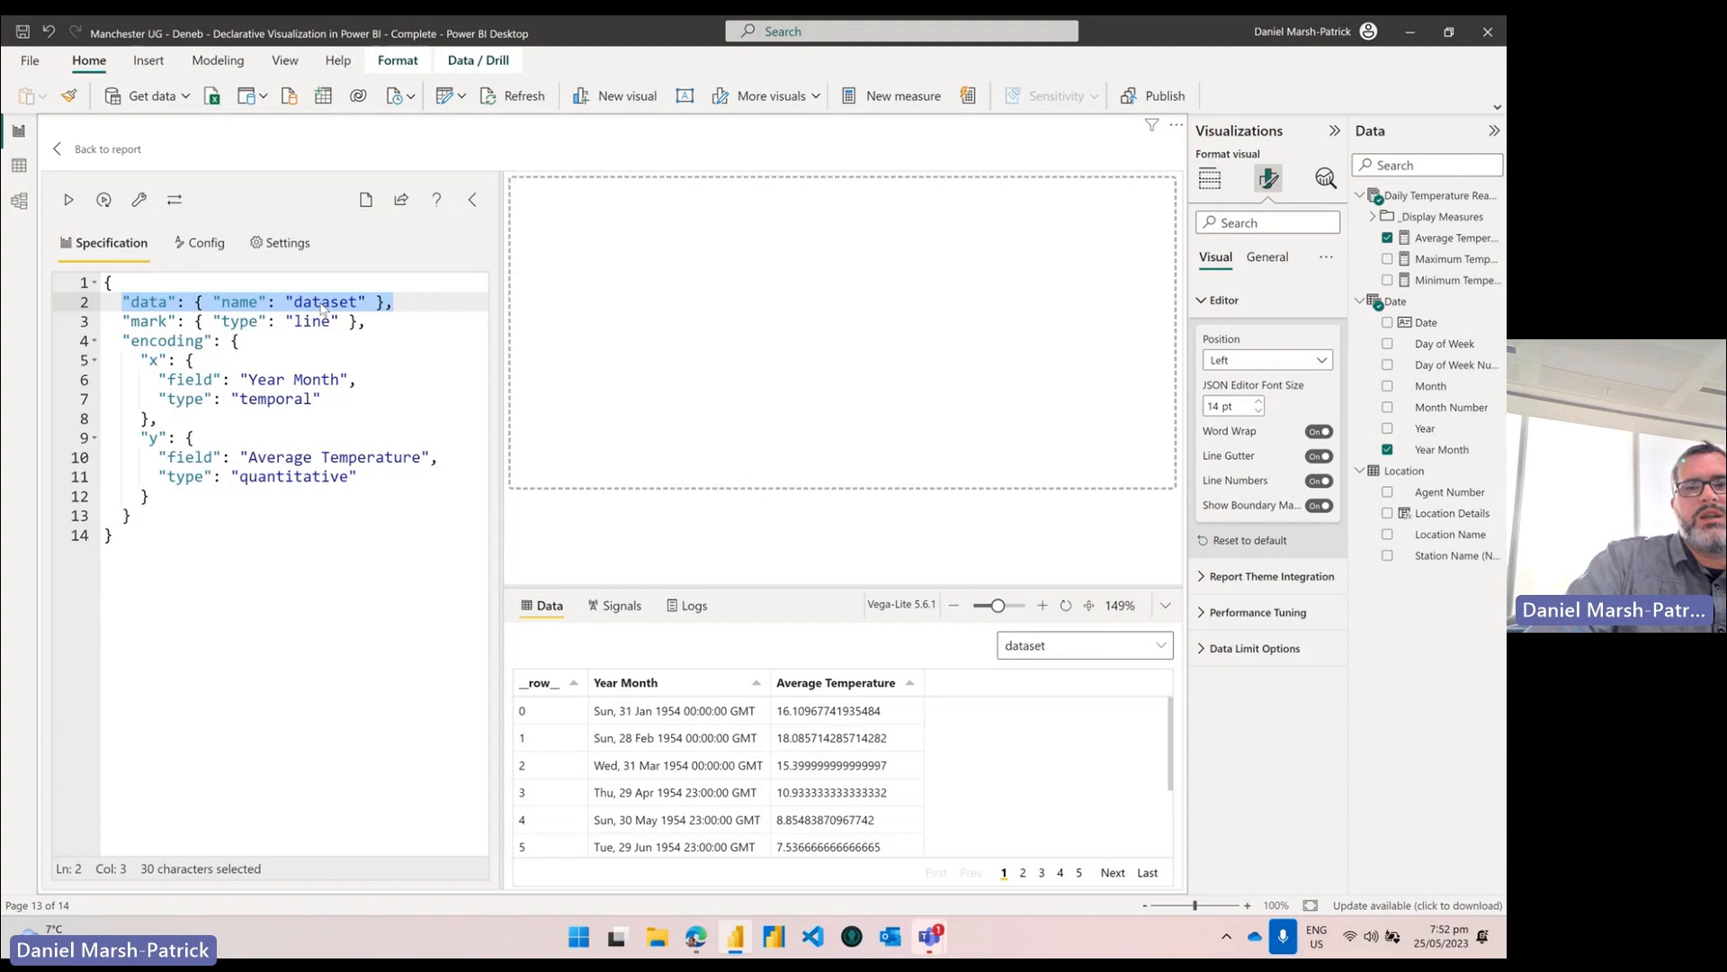
click(1210, 179)
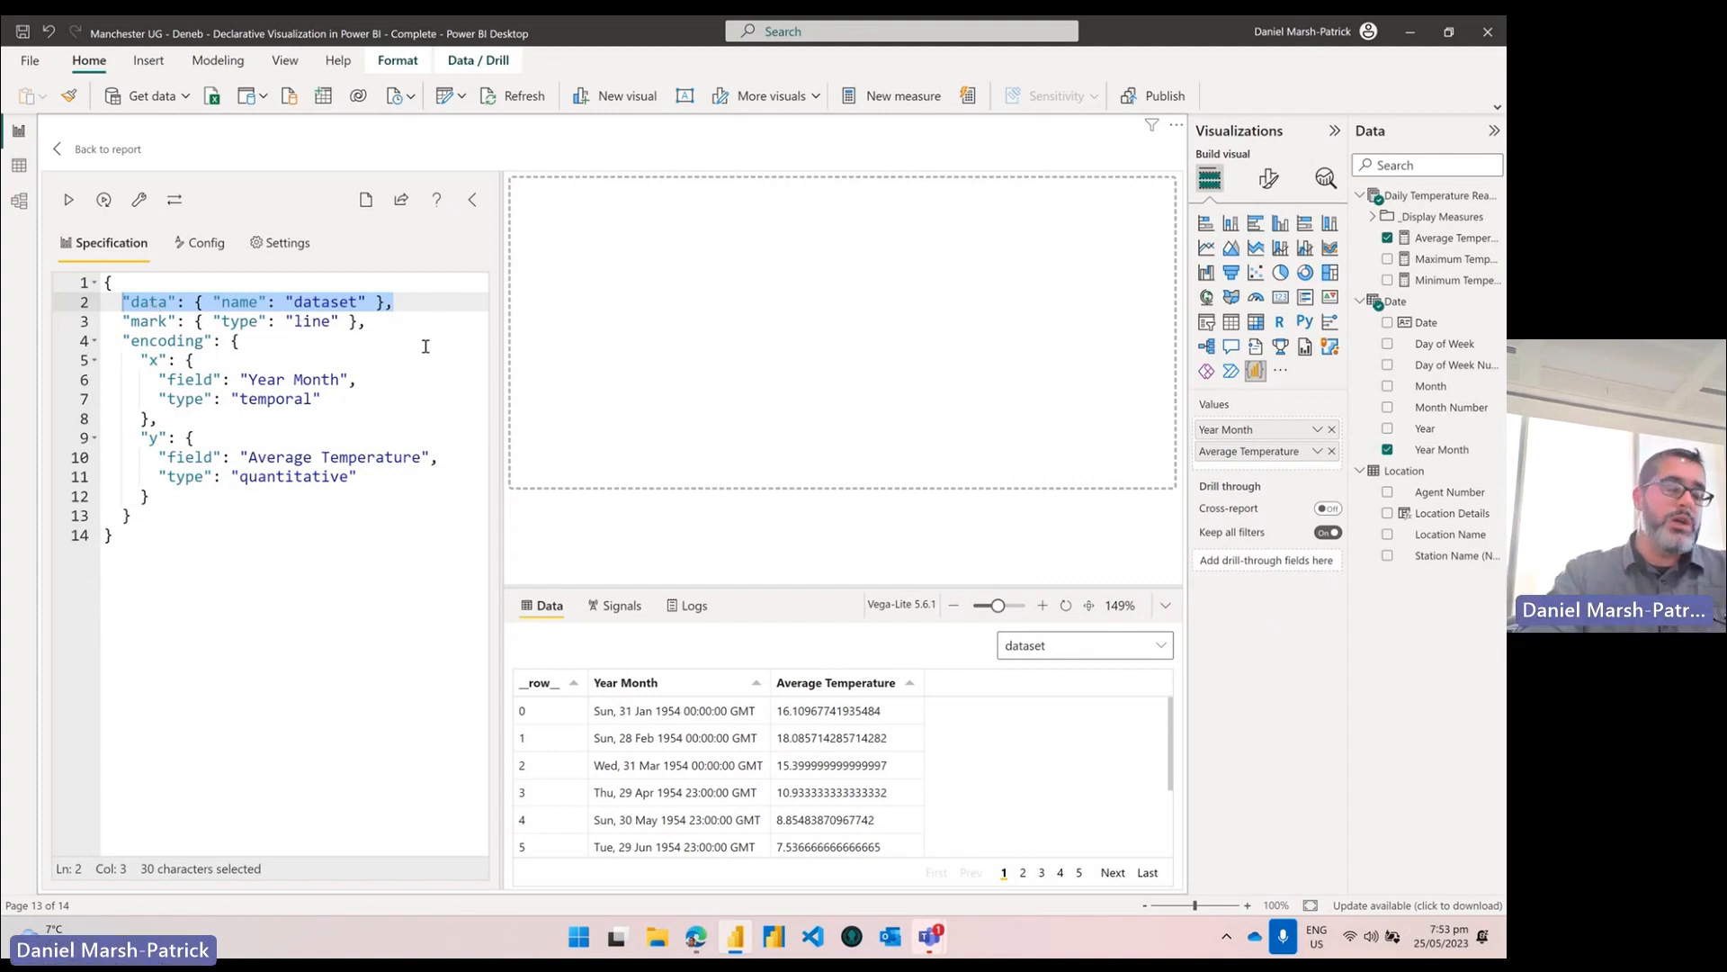
Step: Check the line mark, temporal Year Month x and quantitative Average Temperature y, then apply the spec
drag(387, 322, 125, 321)
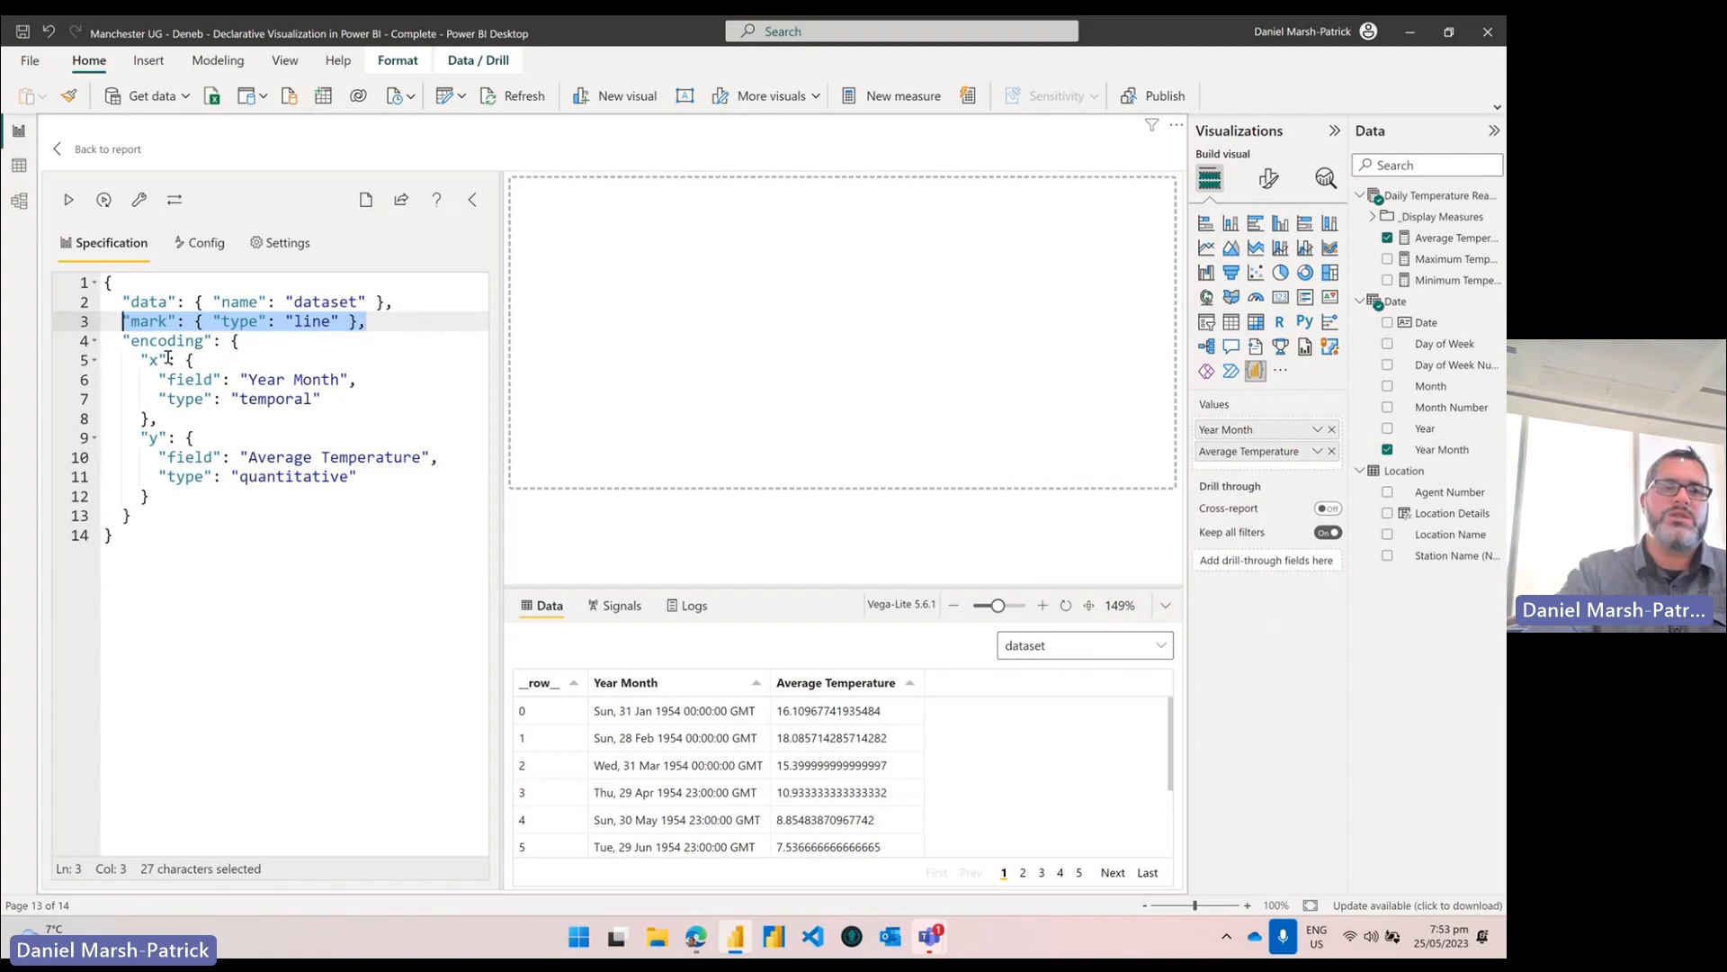
drag(249, 378, 349, 376)
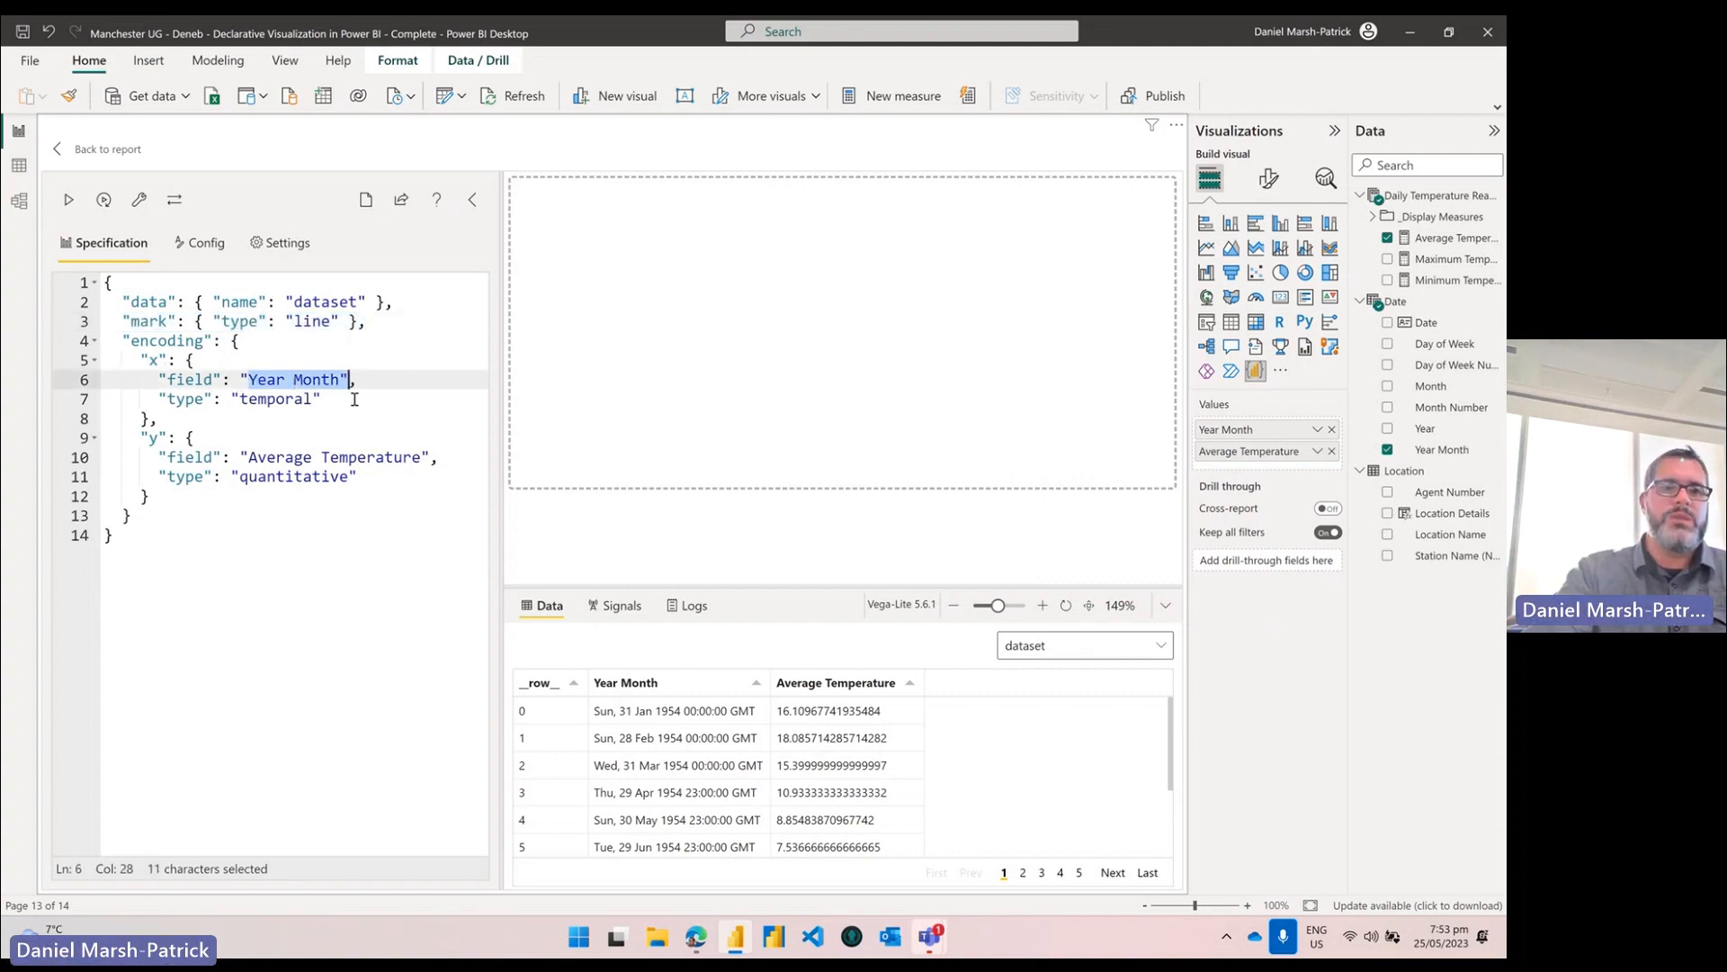
click(322, 399)
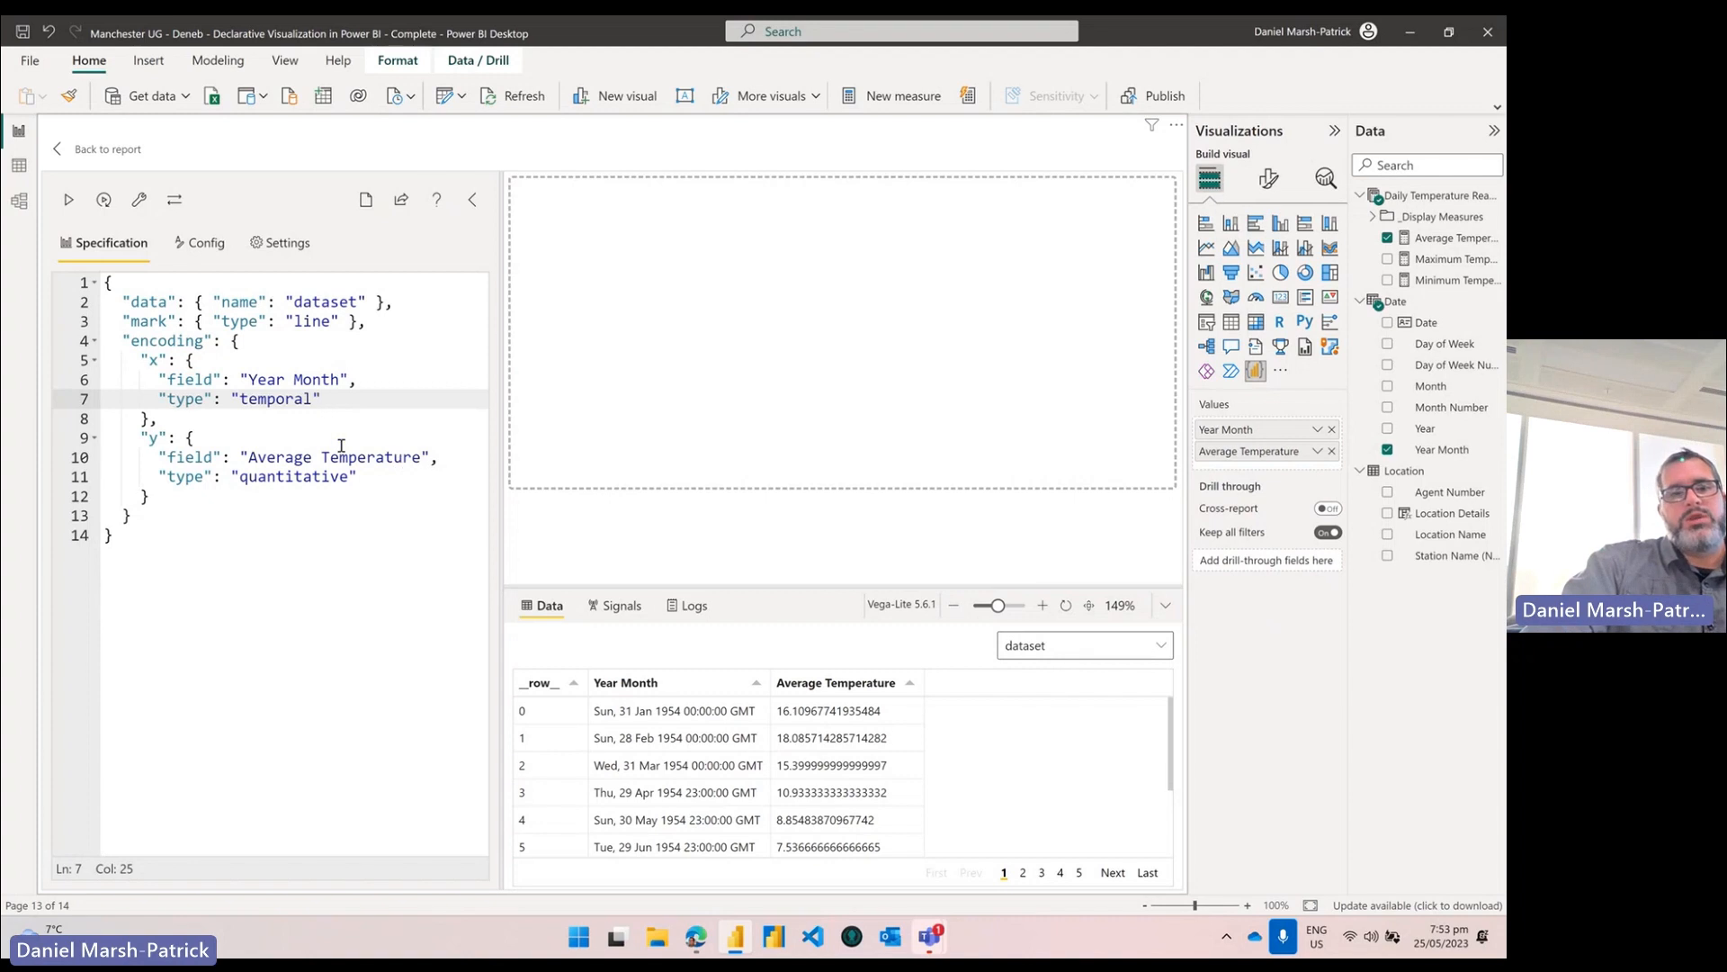
double_click(300, 476)
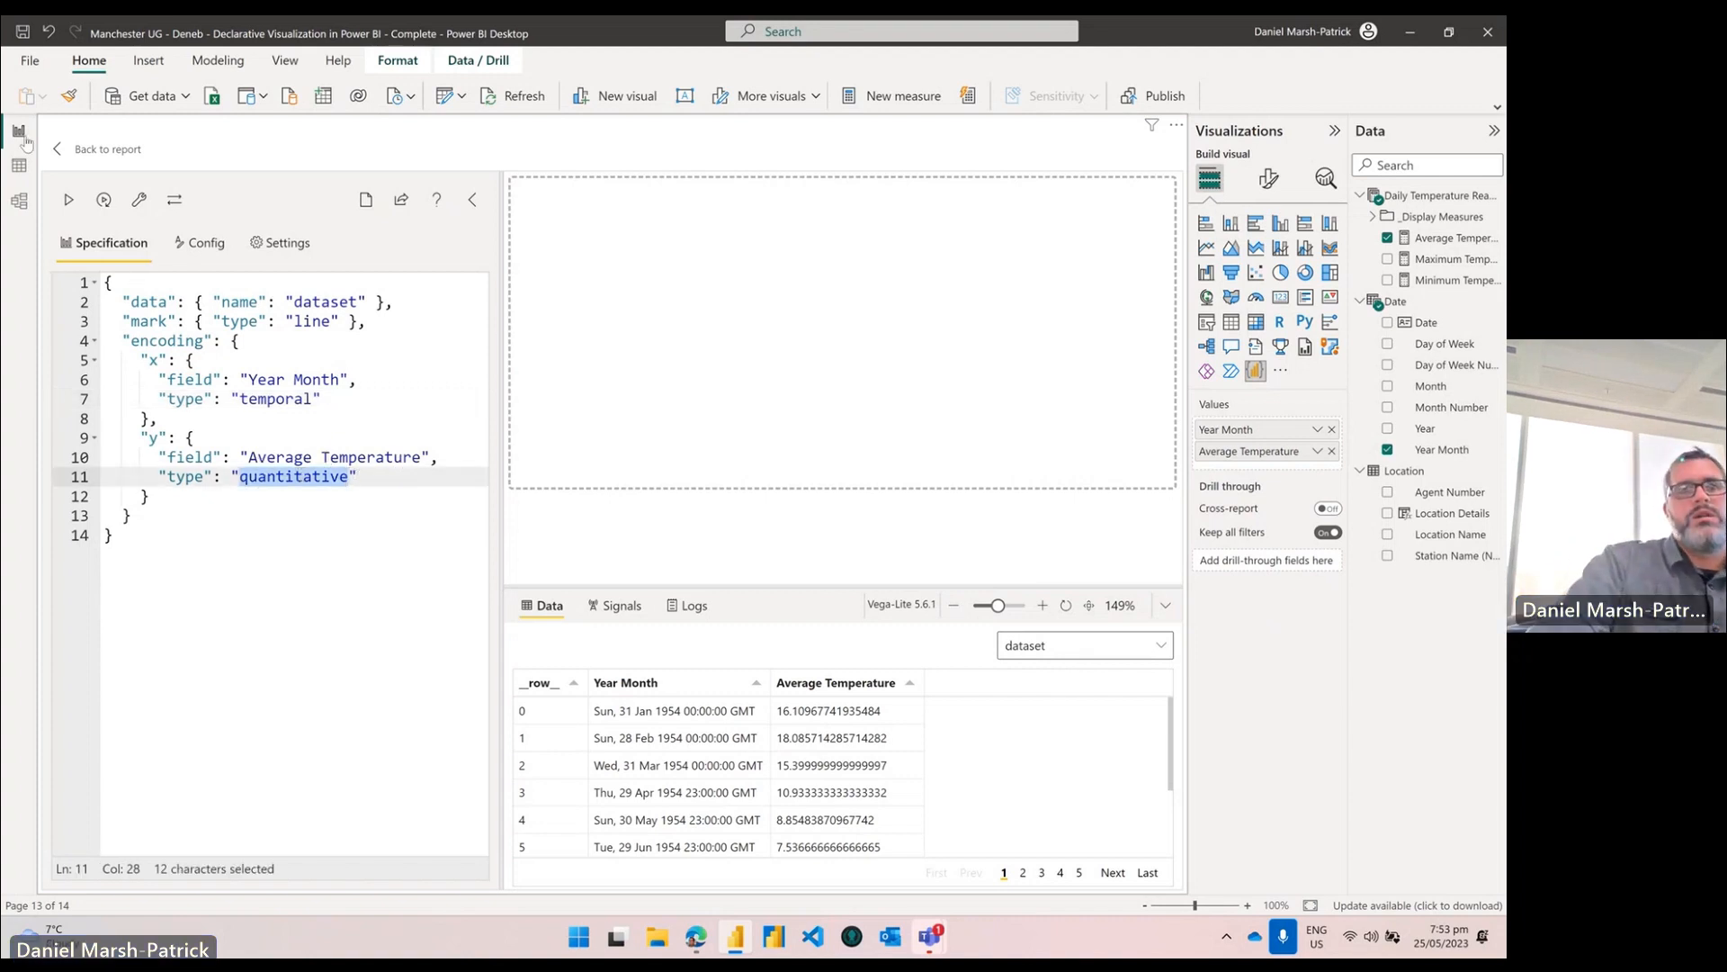
click(69, 199)
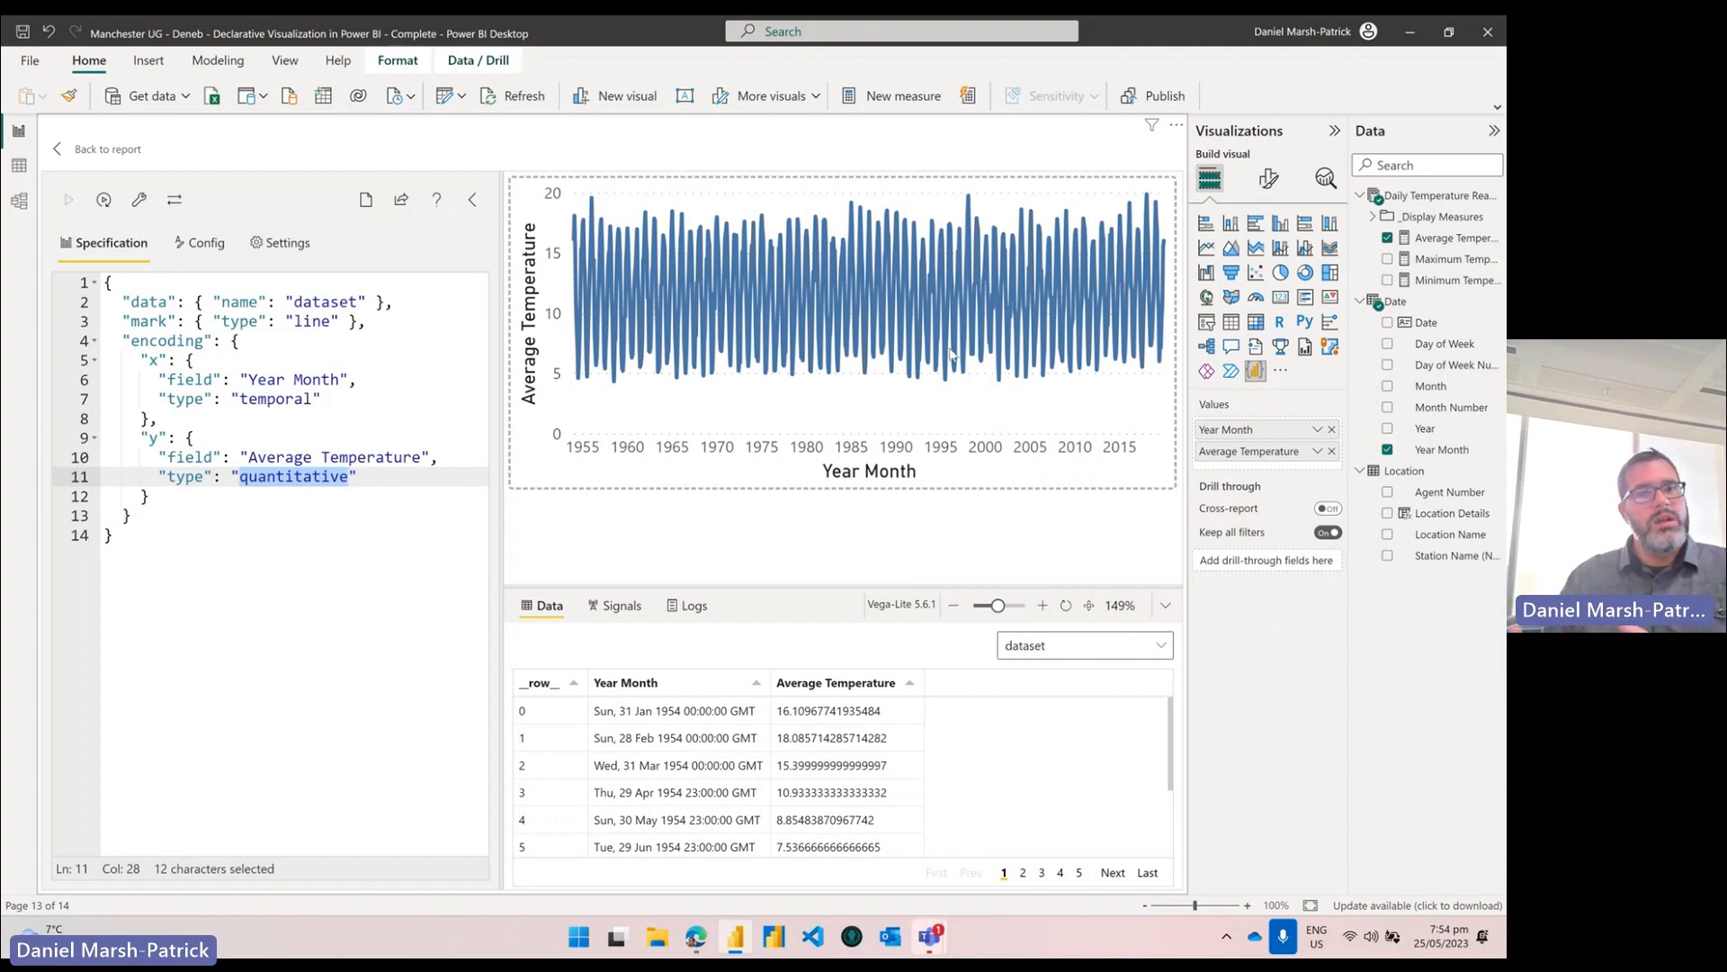
Step: Change the mark type to "point", apply it, then undo back to a line
double_click(317, 320)
text(point)
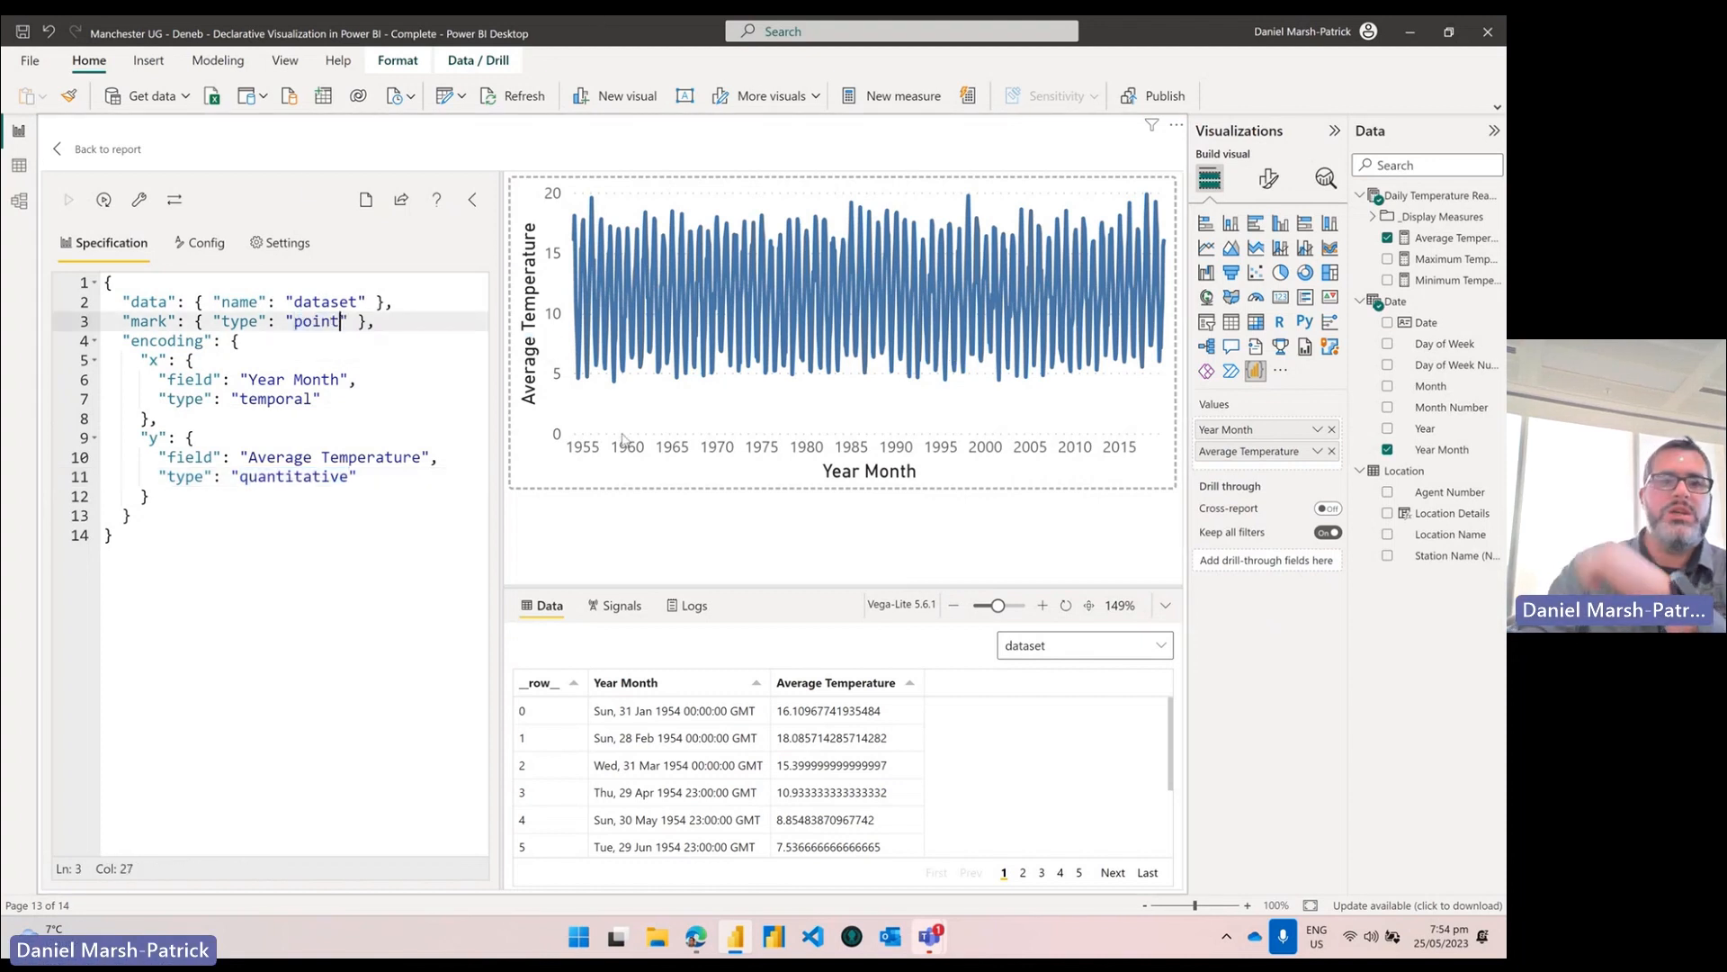
click(71, 203)
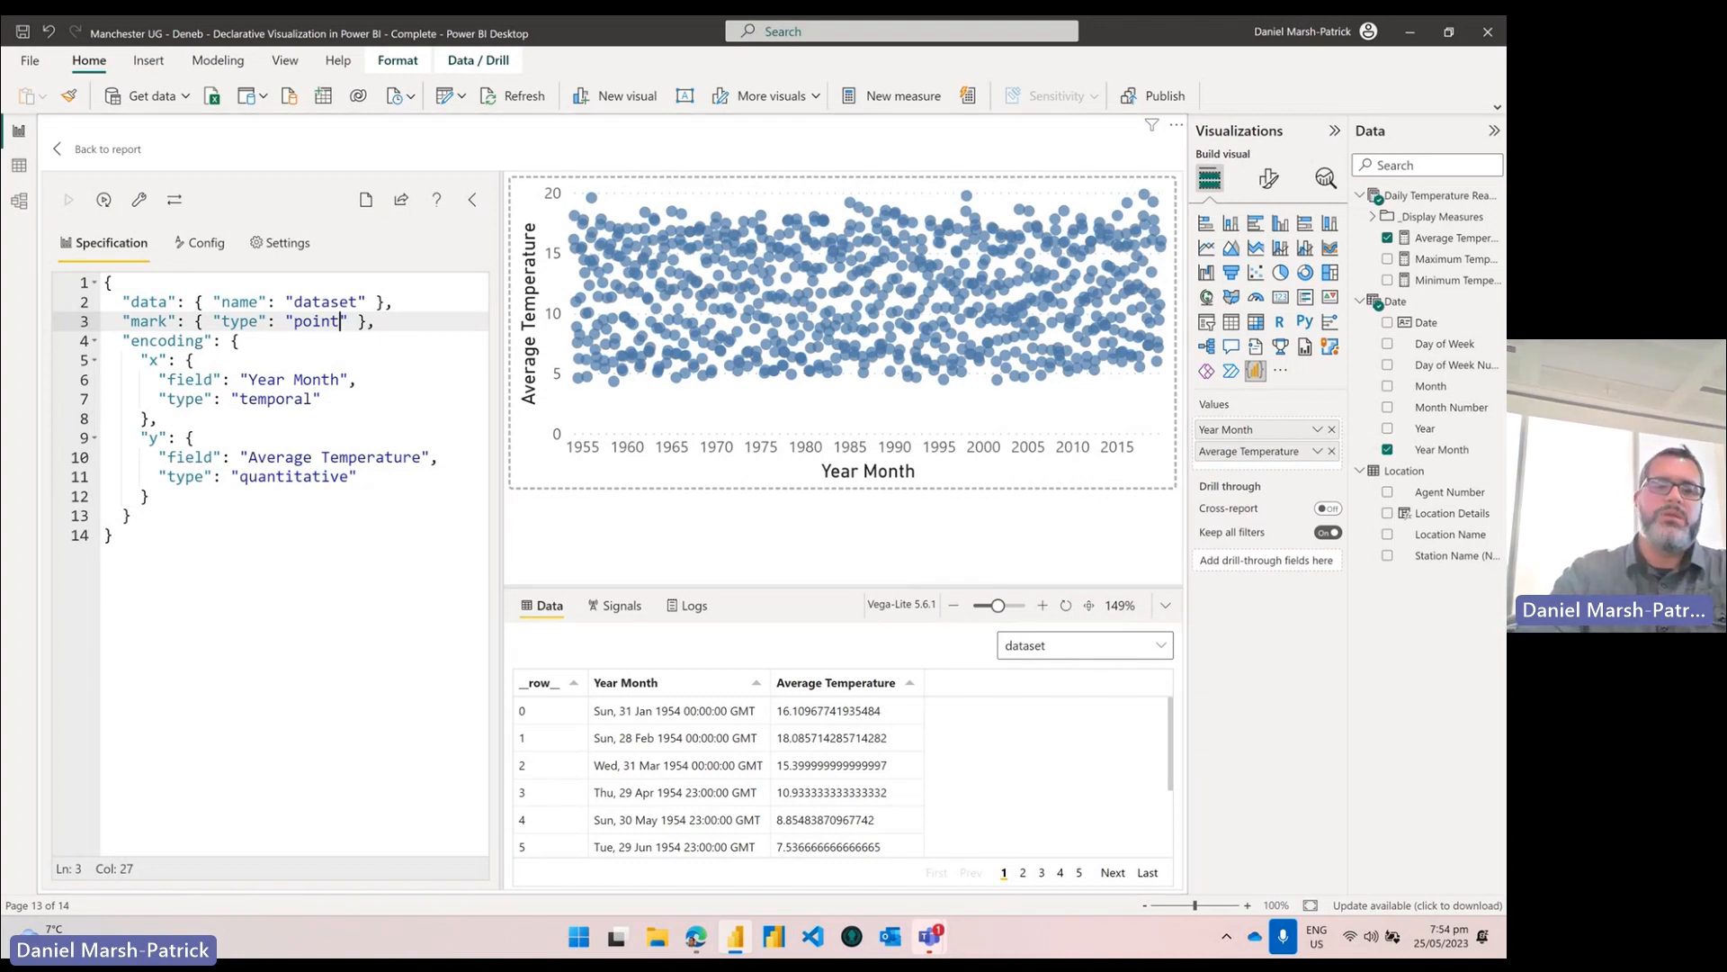
key(ctrl+z)
Step: Swap the x and y encoding keys, then revert so Year Month is x again
click(149, 360)
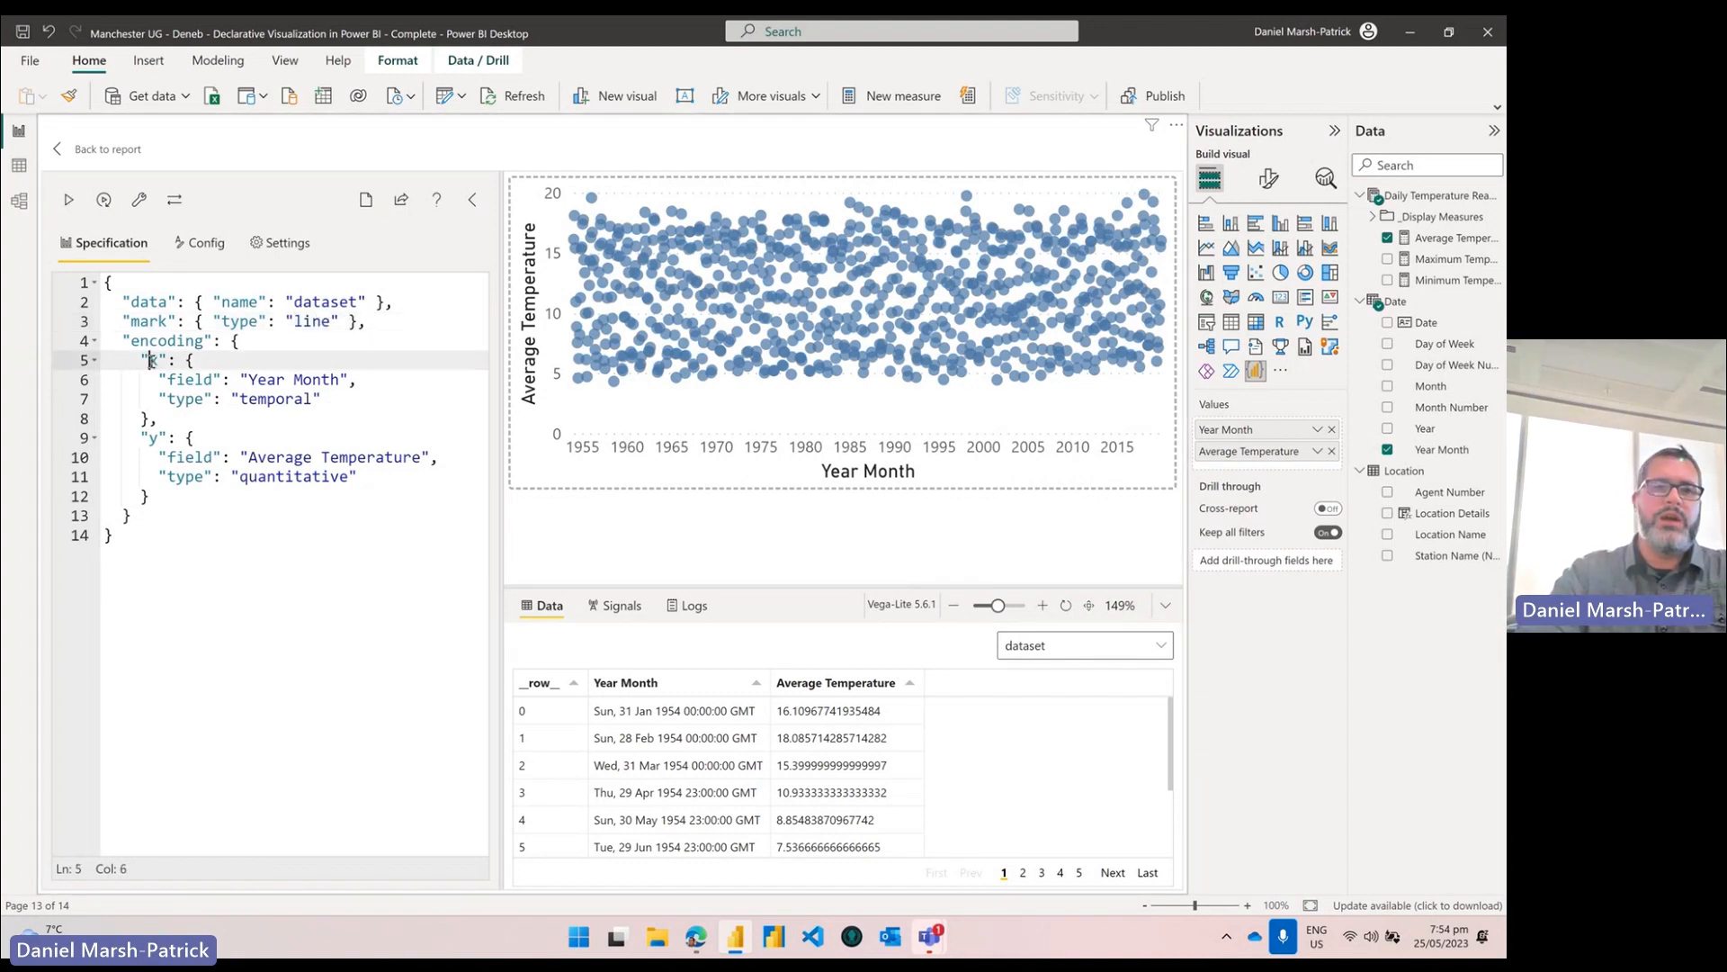
key(Delete)
text(y)
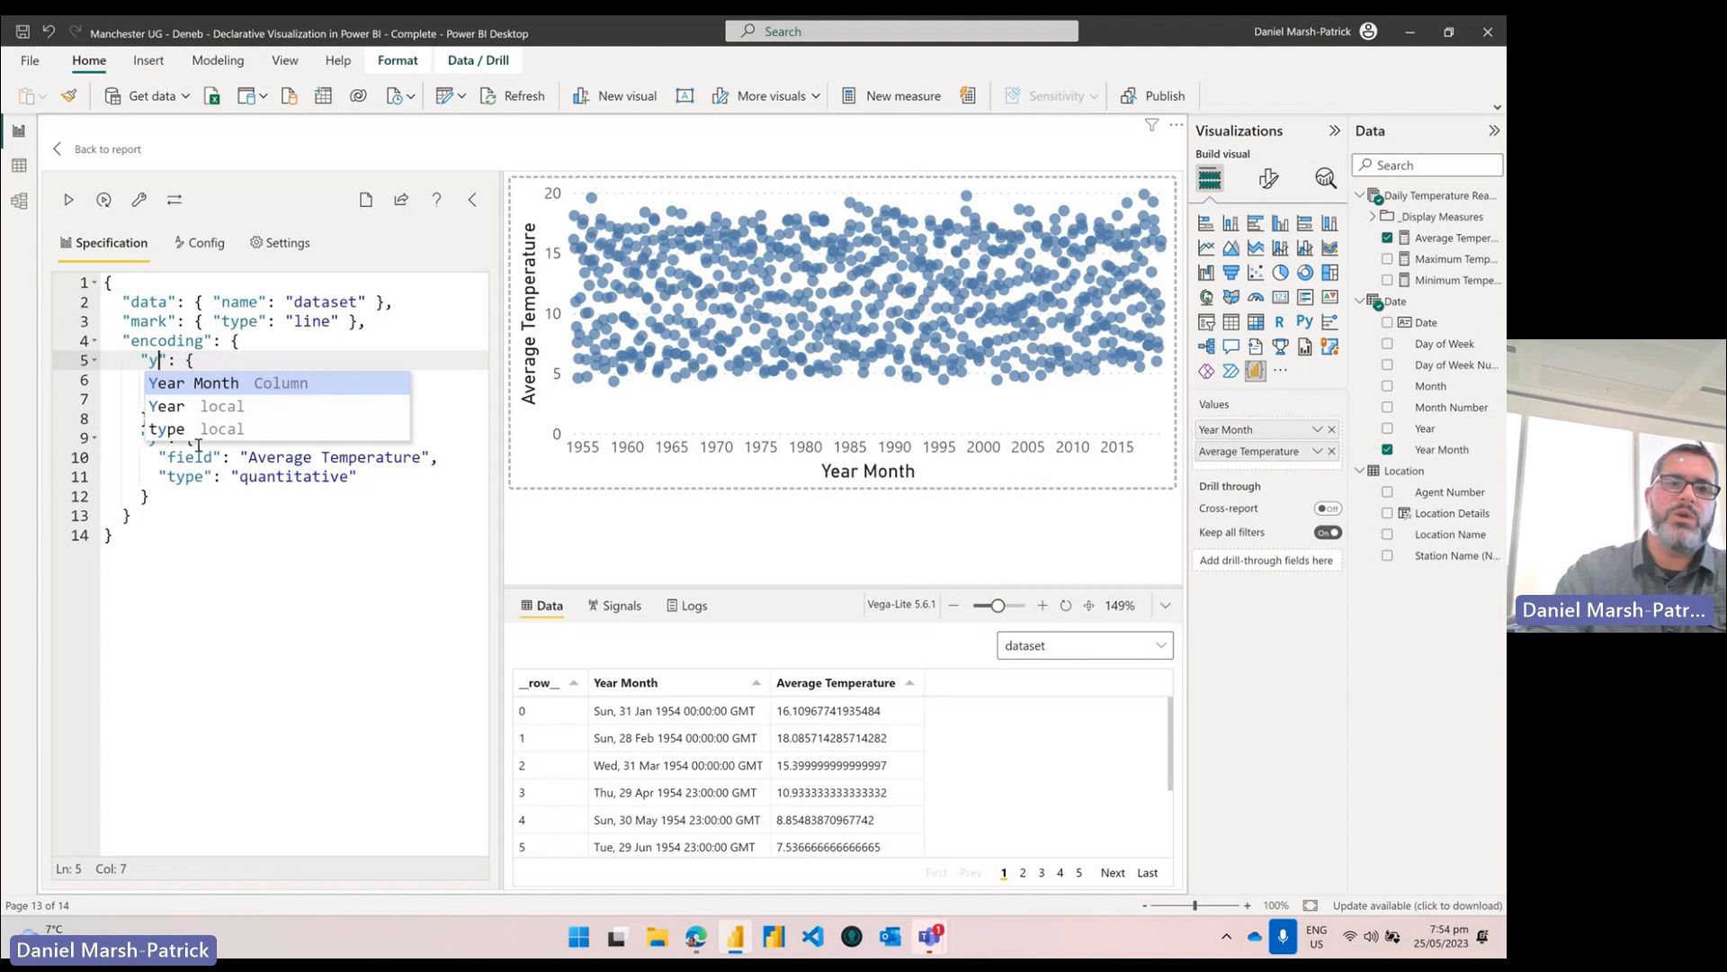
key(Escape)
key(Down)
key(Down)
key(Down)
key(Down)
key(BackSpace)
text(x)
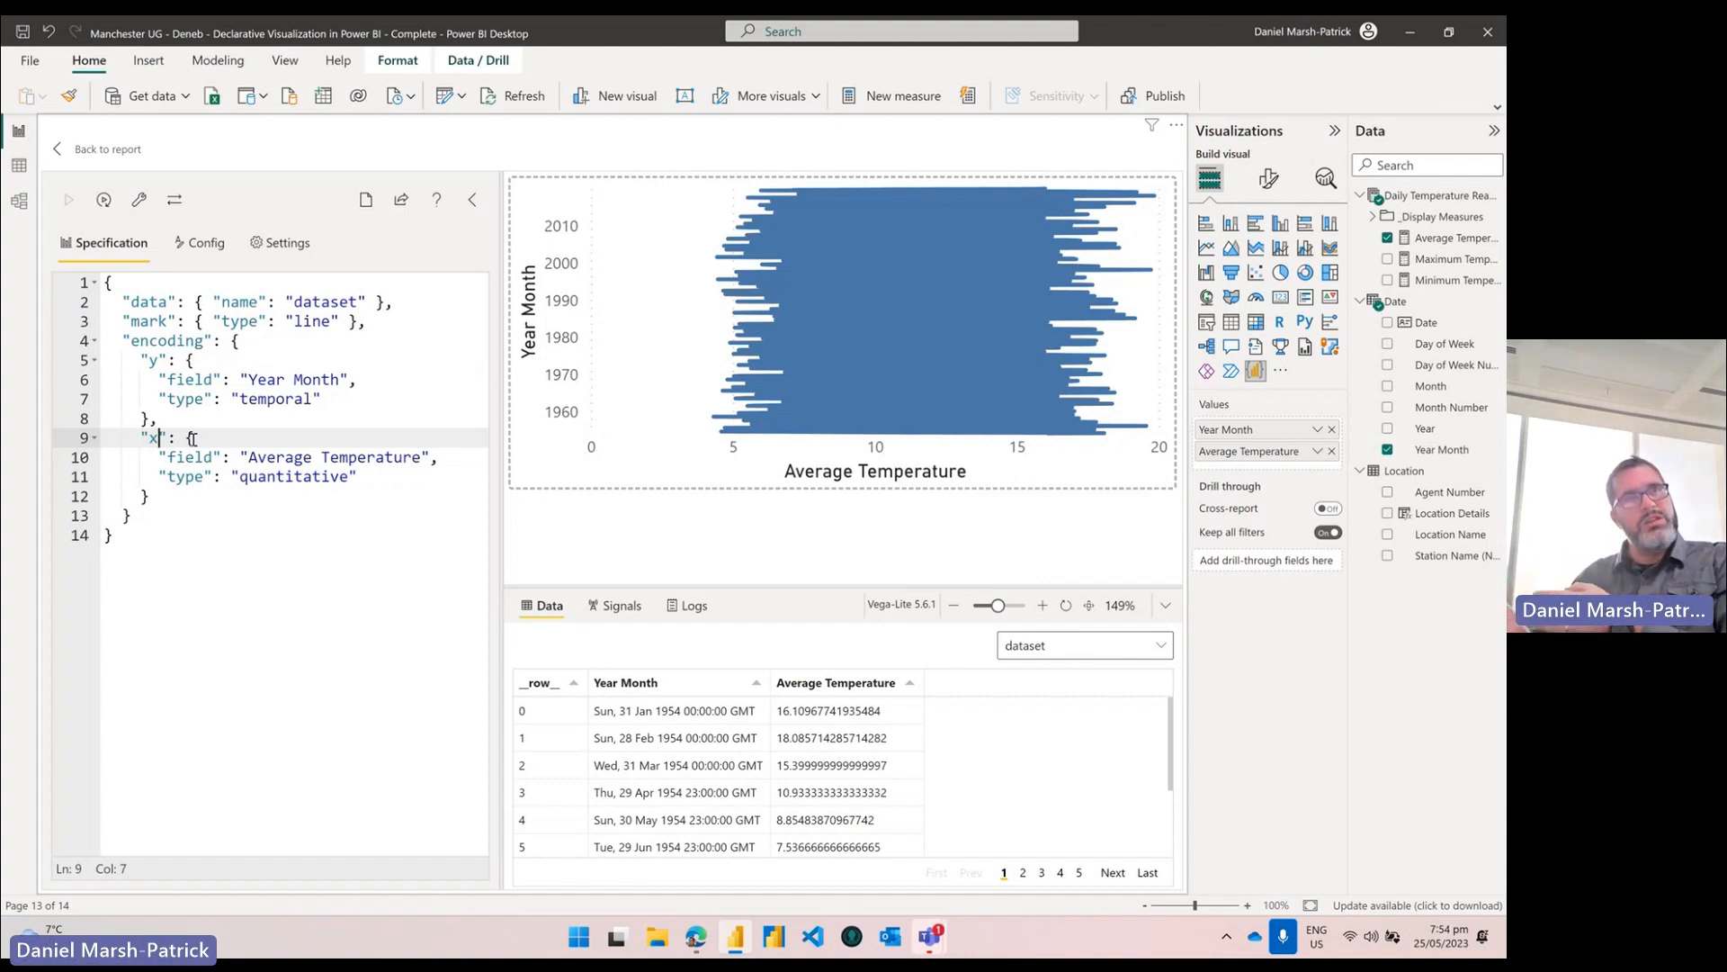
key(BackSpace)
text(y)
key(shift+Left)
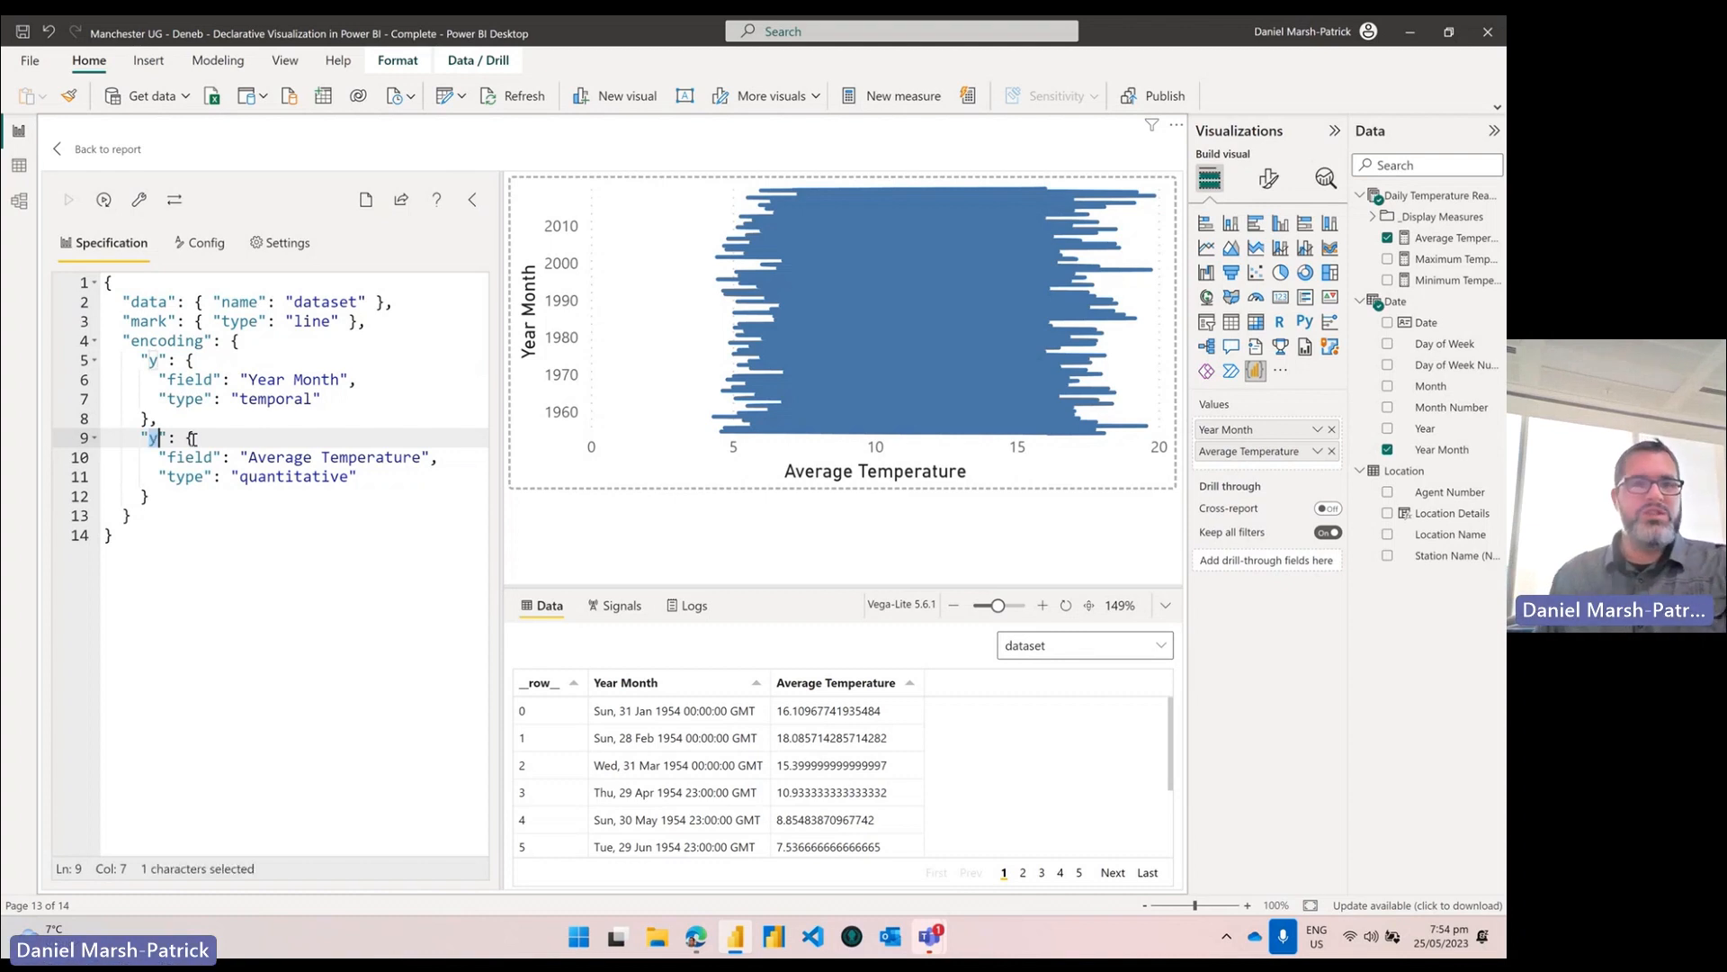
key(ctrl+z)
key(ctrl+z)
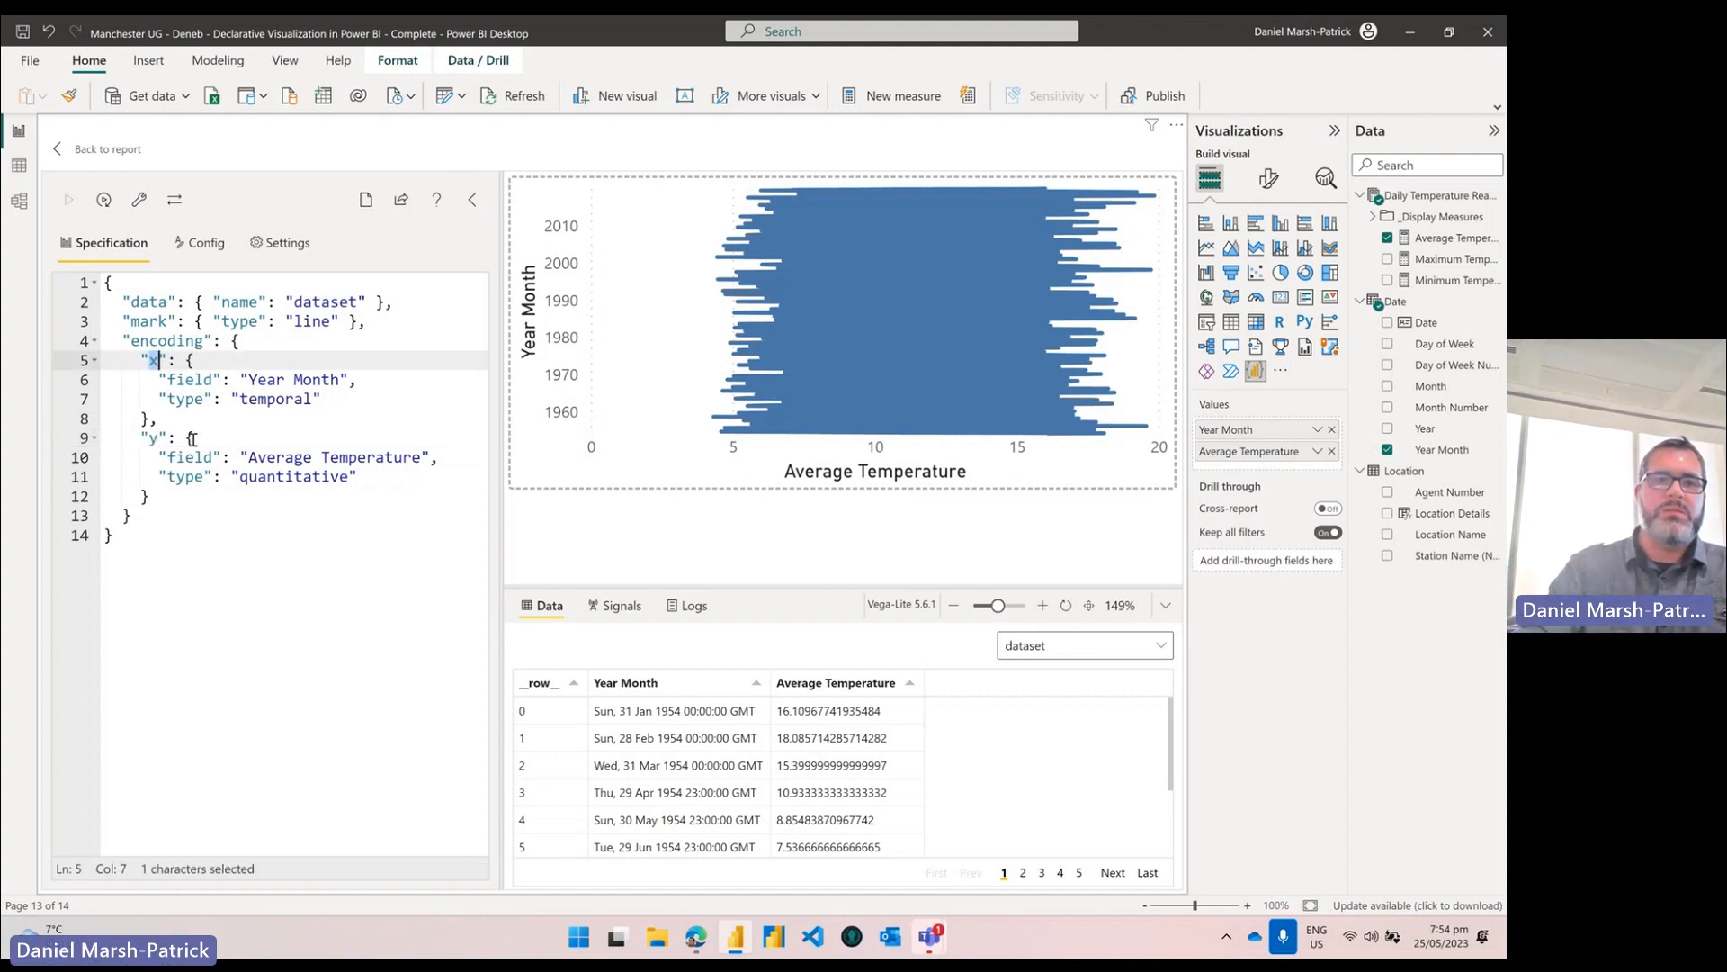
Step: Reapply the line chart, enlarge its visual on the Demo page so axes show, and reopen it in Deneb
click(112, 157)
drag(563, 420, 678, 499)
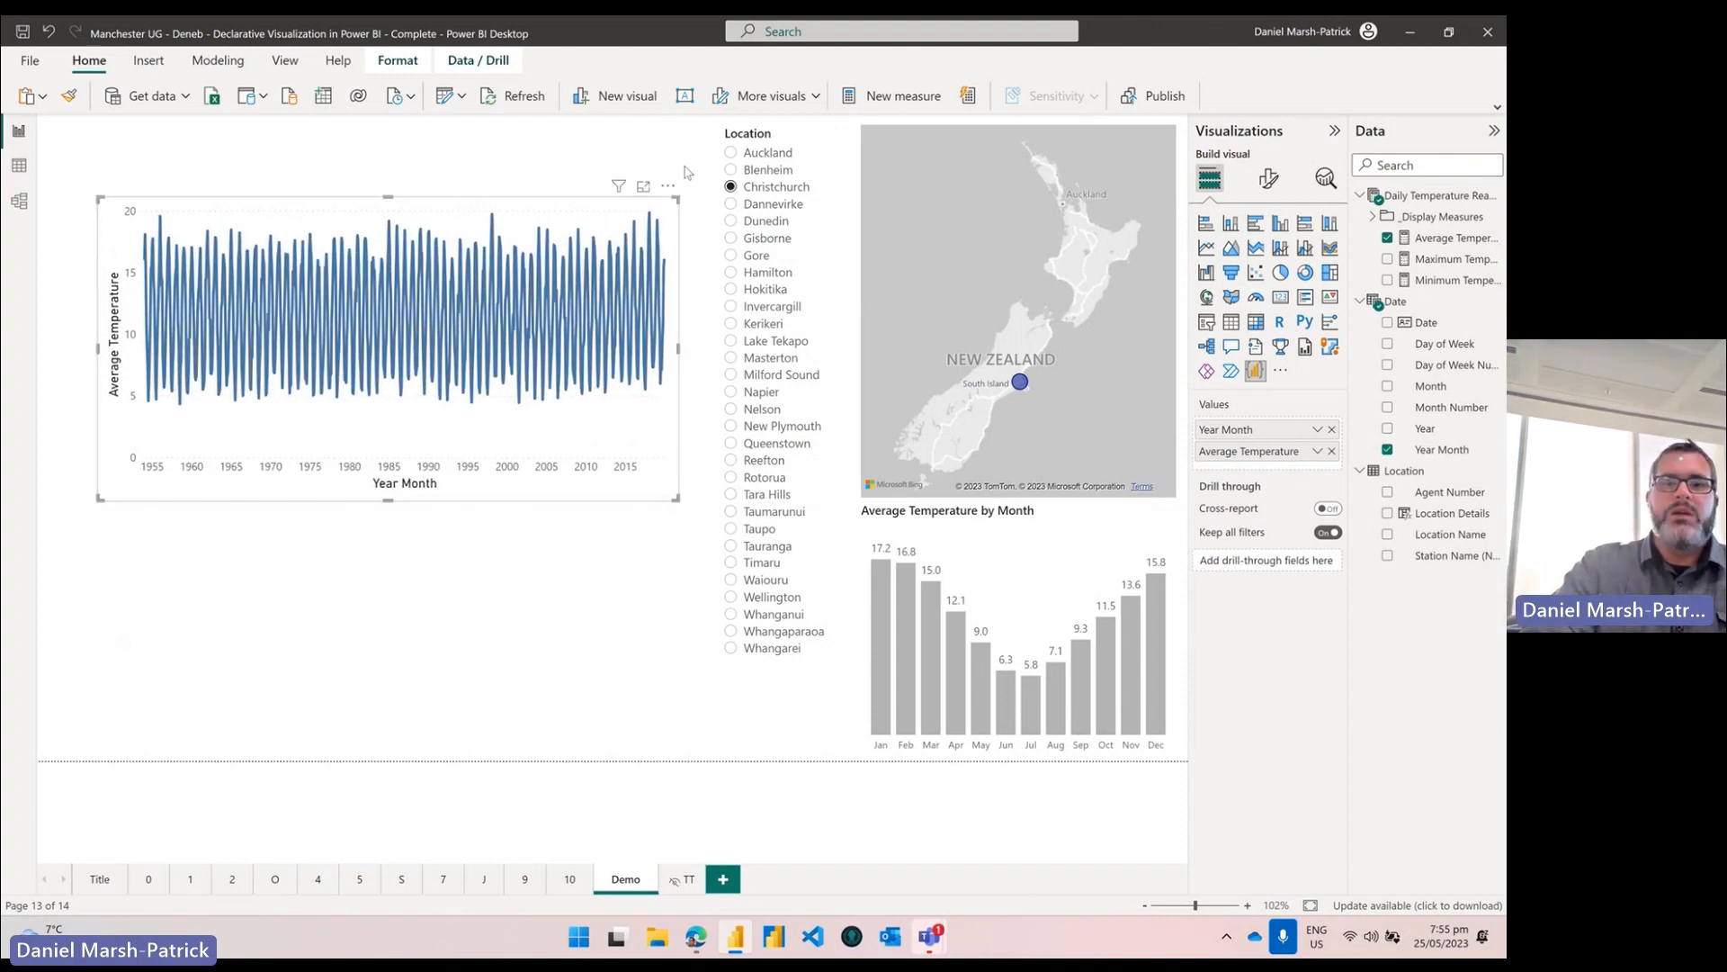
click(668, 189)
click(693, 219)
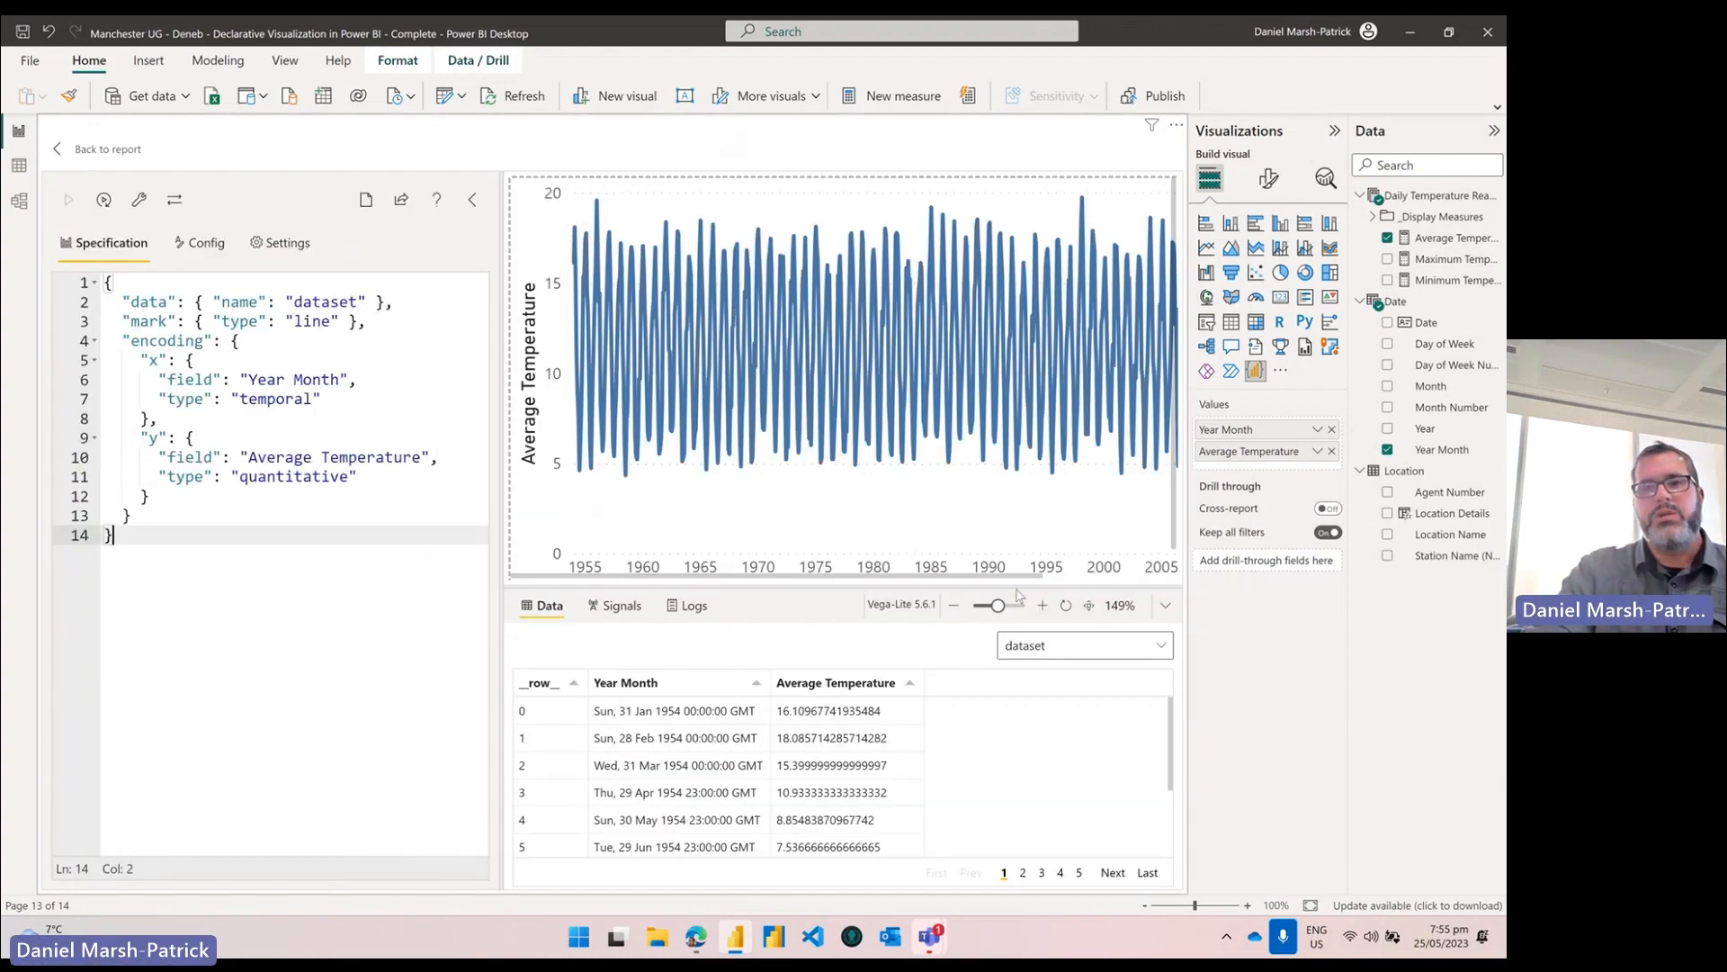
Step: Zoom the Deneb preview to fit the whole chart, then select all the spec text
click(1091, 608)
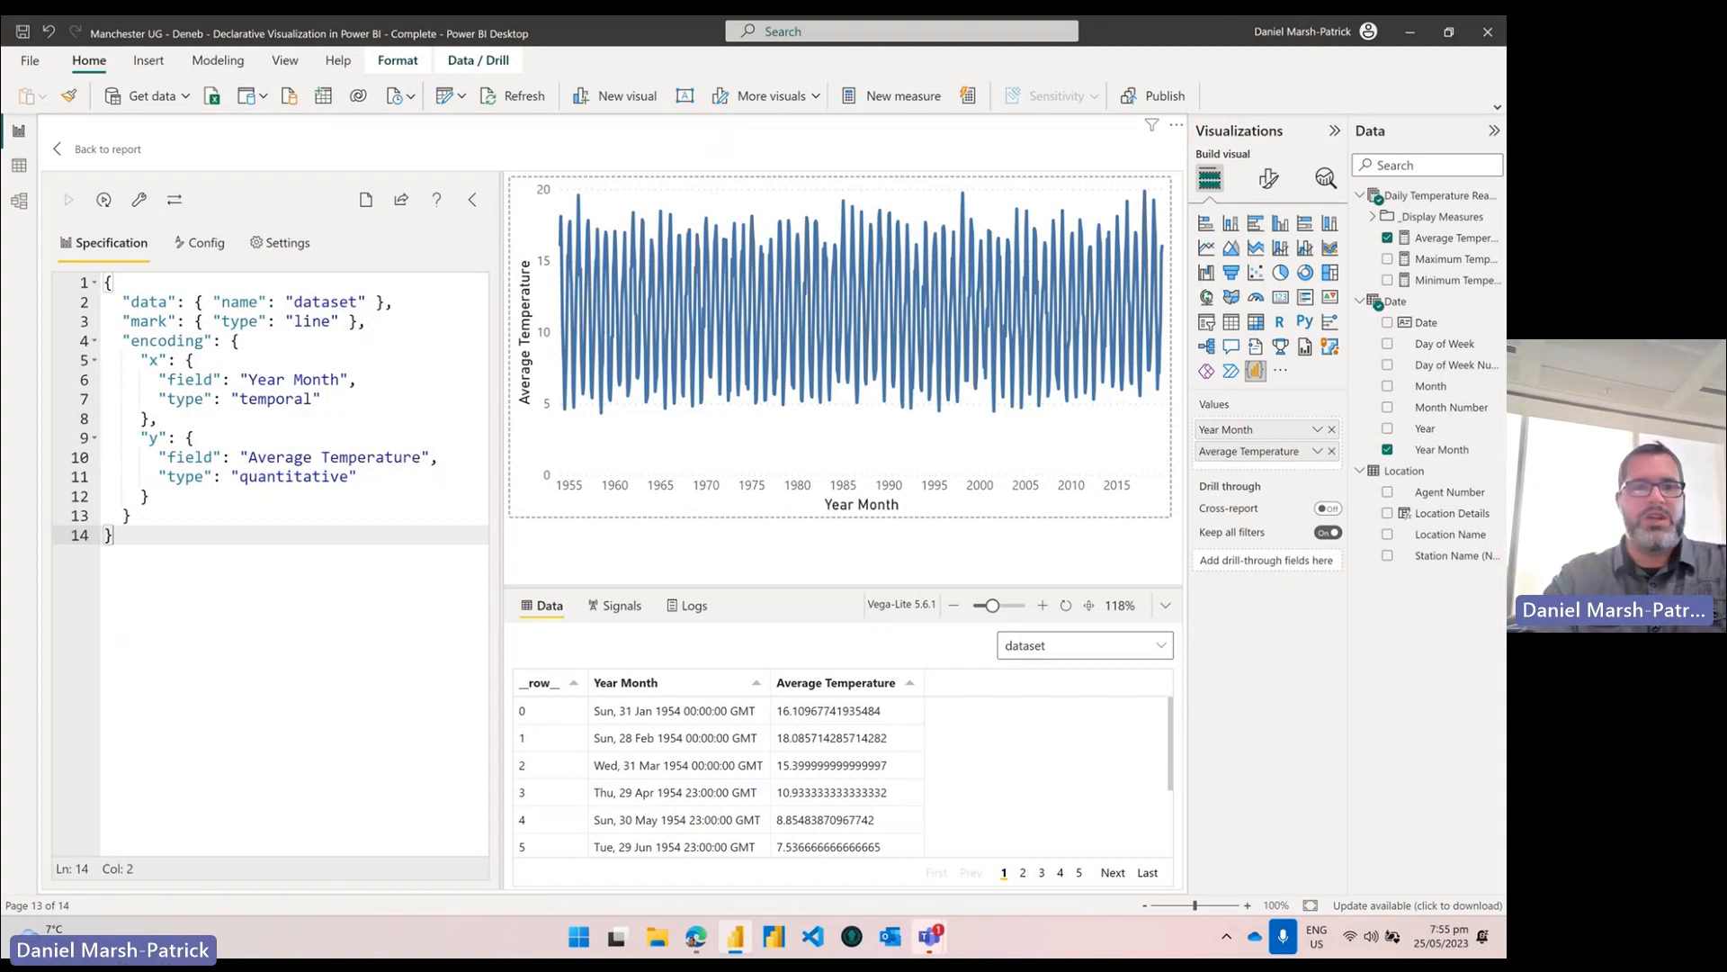
click(334, 510)
key(ctrl+a)
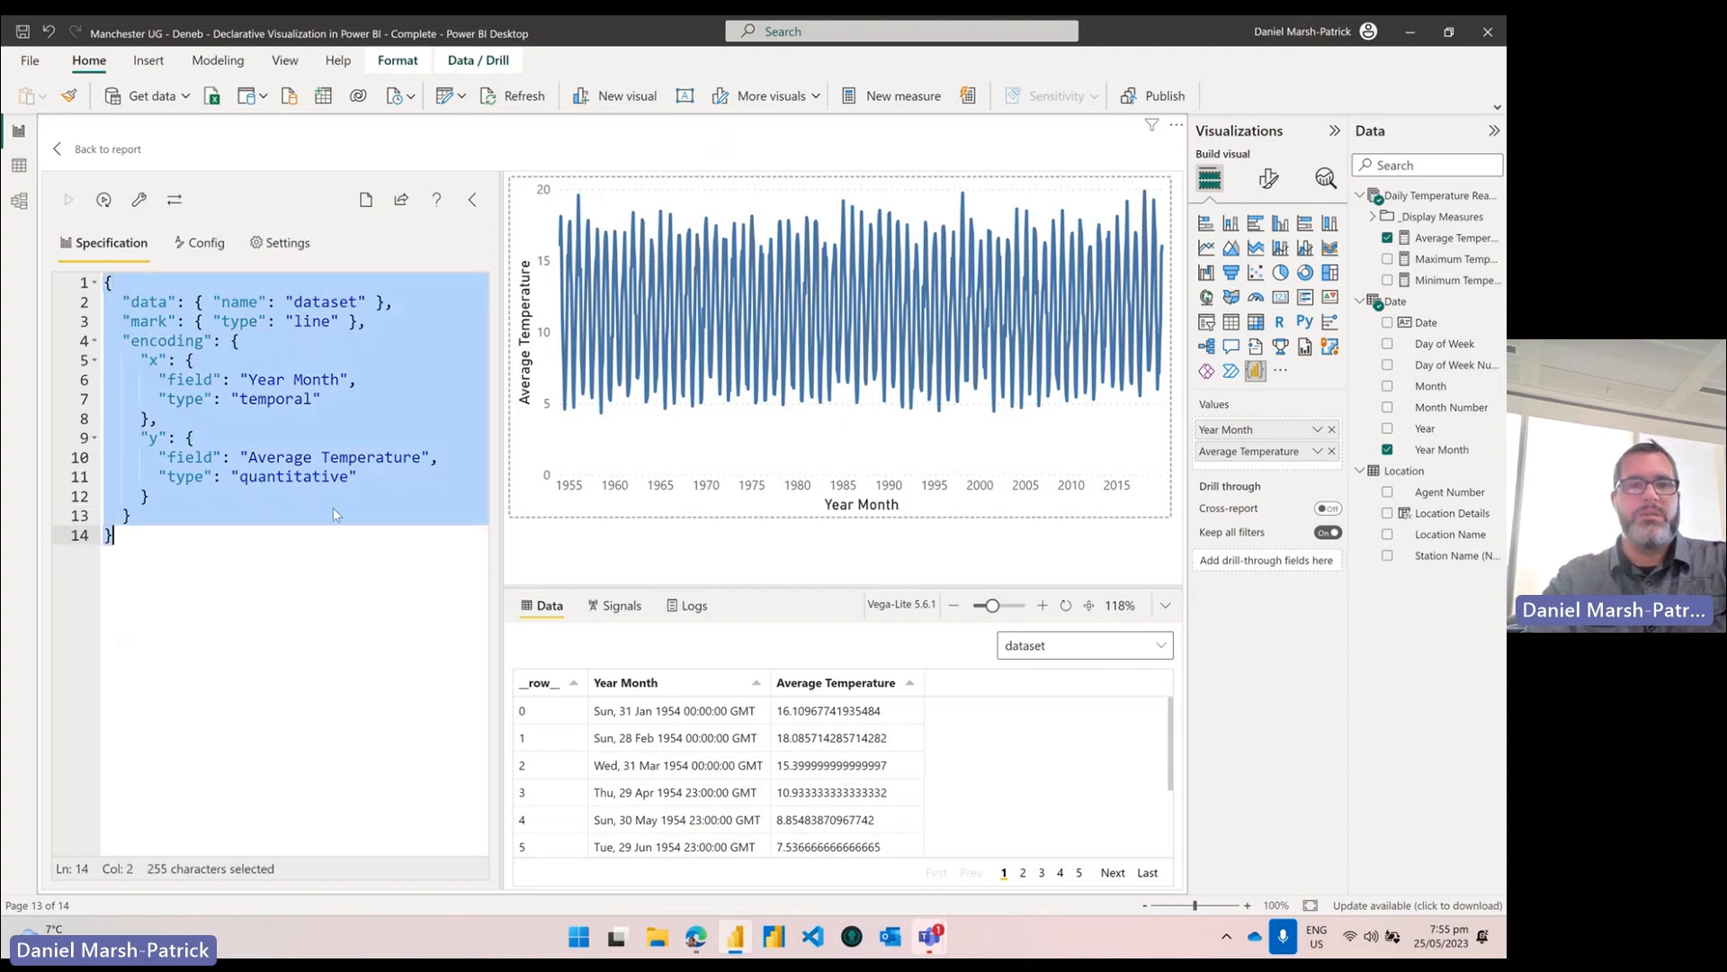
Step: Replace the spec with the rect heatmap spec, render it, and inspect the rect mark definition
text({   "data": { "name": "dataset" },   "mark": { "type": "rect" },   "encoding": {     "x": {       "field": "Year Month",       "timeUnit": "year",       "type": "temporal"     },     "color": {       "field": "Average Temperature",       "type": "quantitative"     },     "y": {       "field": "Year Month",       "timeUnit": "month",       "type": "ordinal"     }   } })
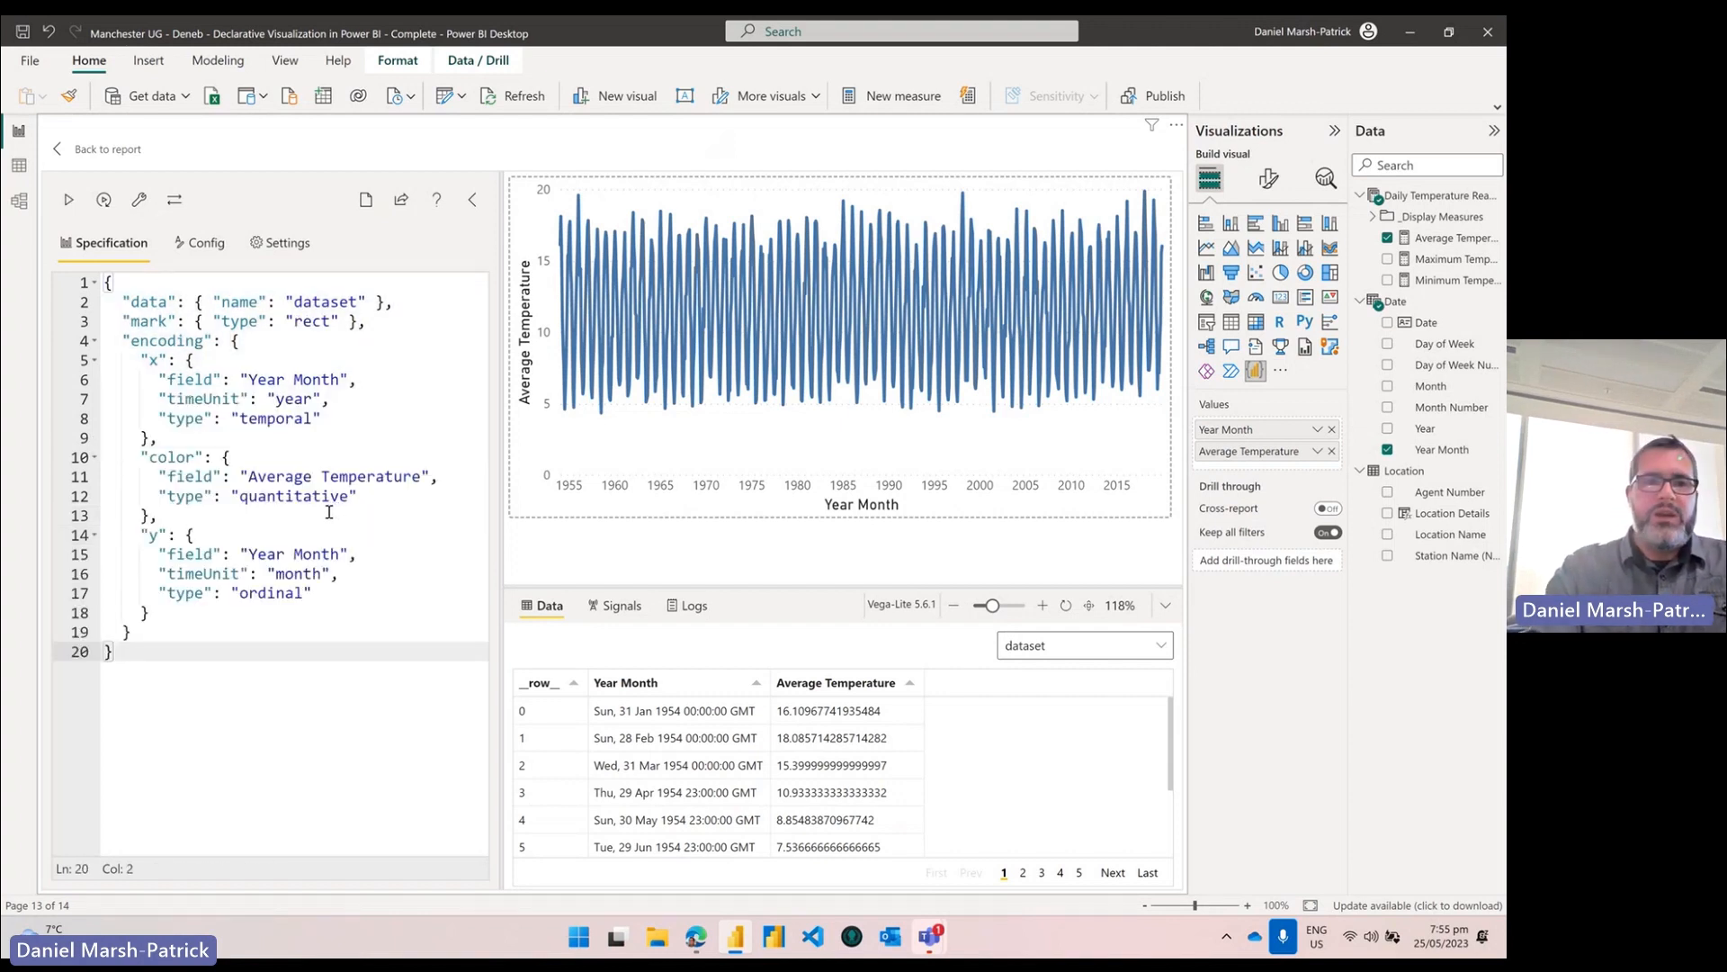
key(ctrl+Return)
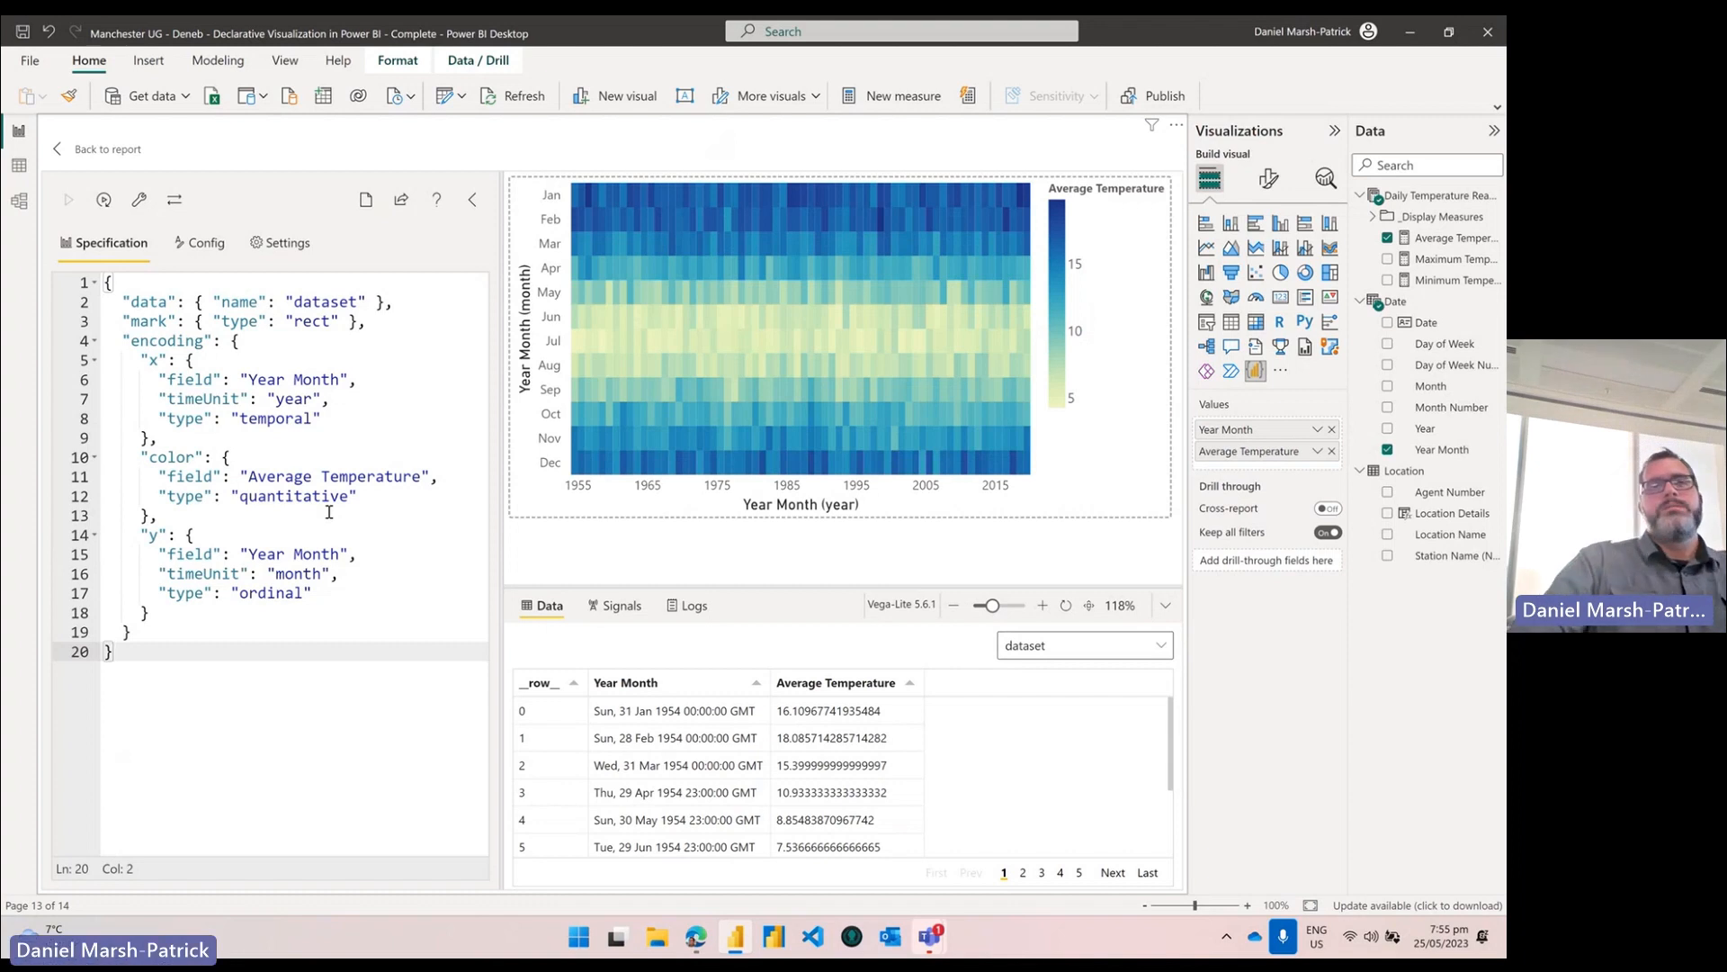
click(375, 321)
drag(376, 321, 193, 322)
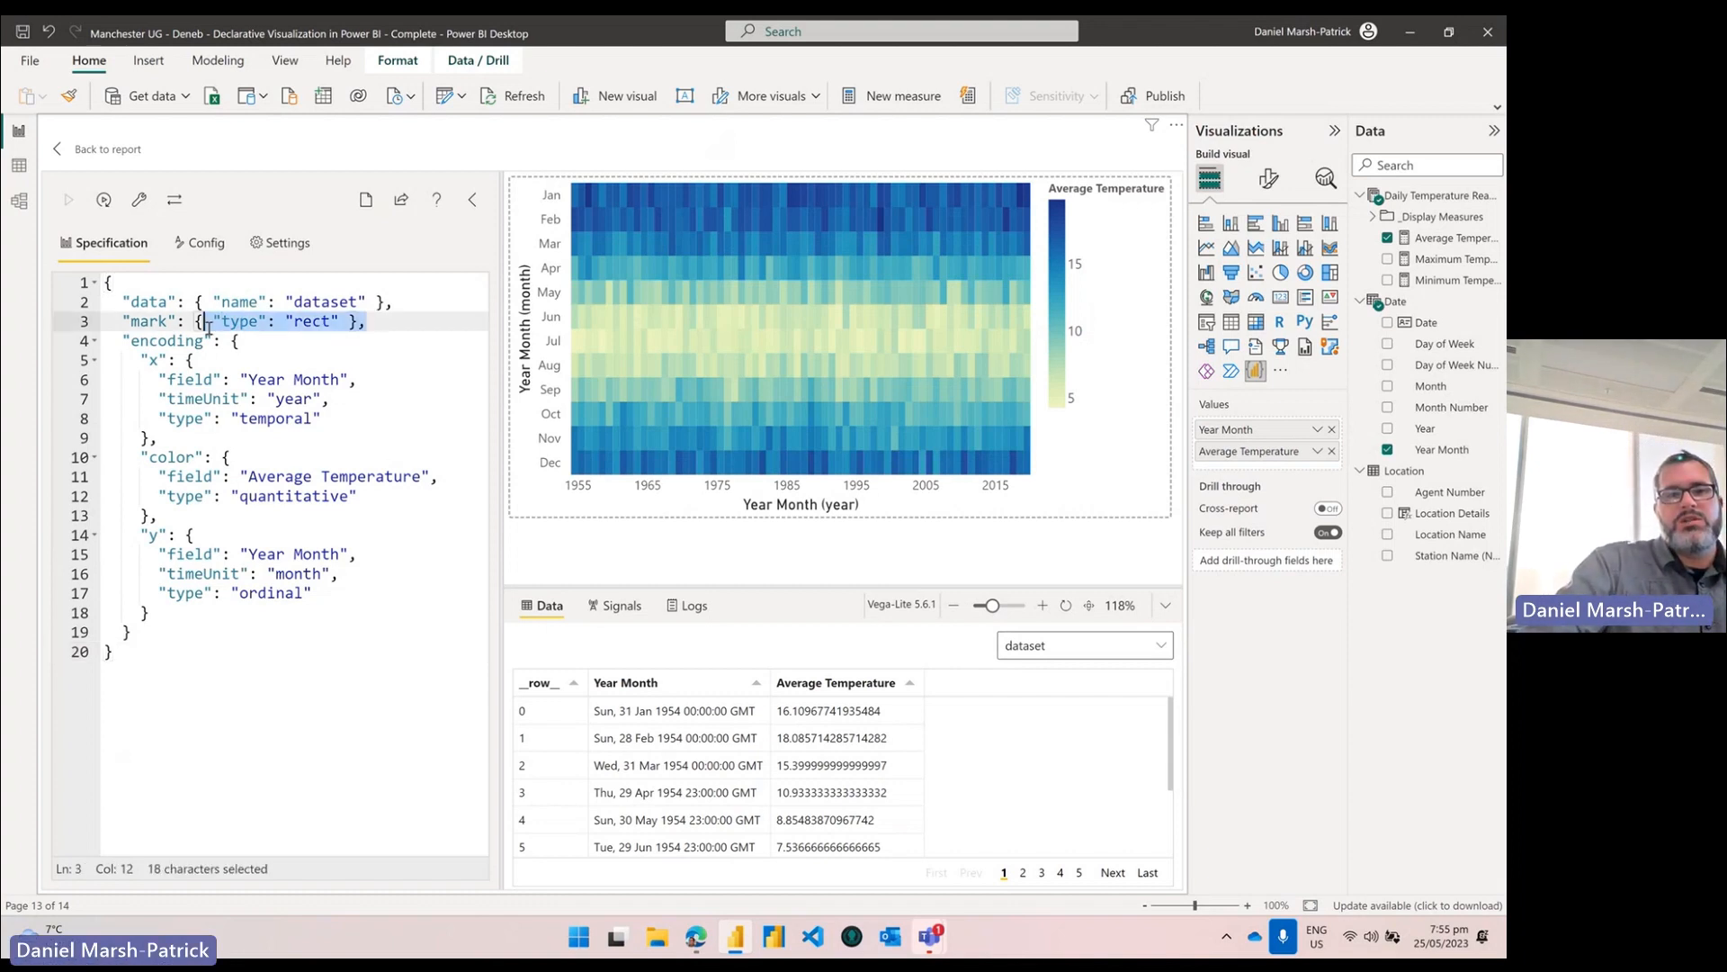
drag(332, 321, 295, 322)
click(366, 321)
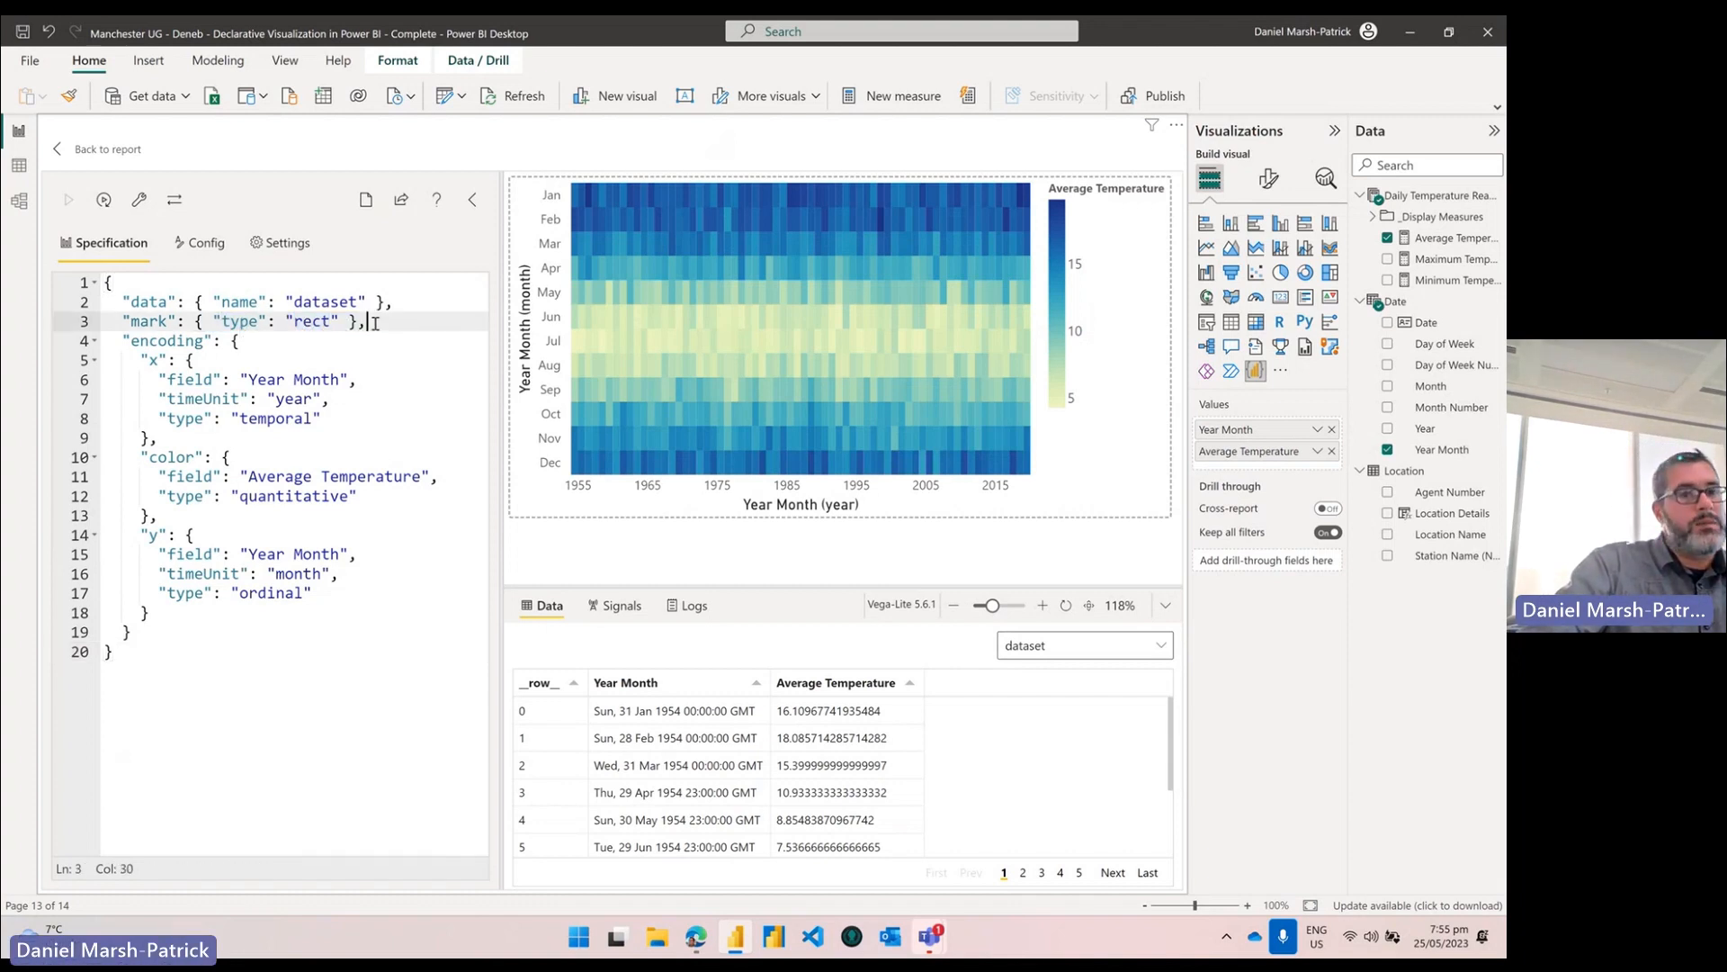
Step: Review the encodings: year timeUnit on x, ordinal month timeUnit on y, and the color block
double_click(153, 360)
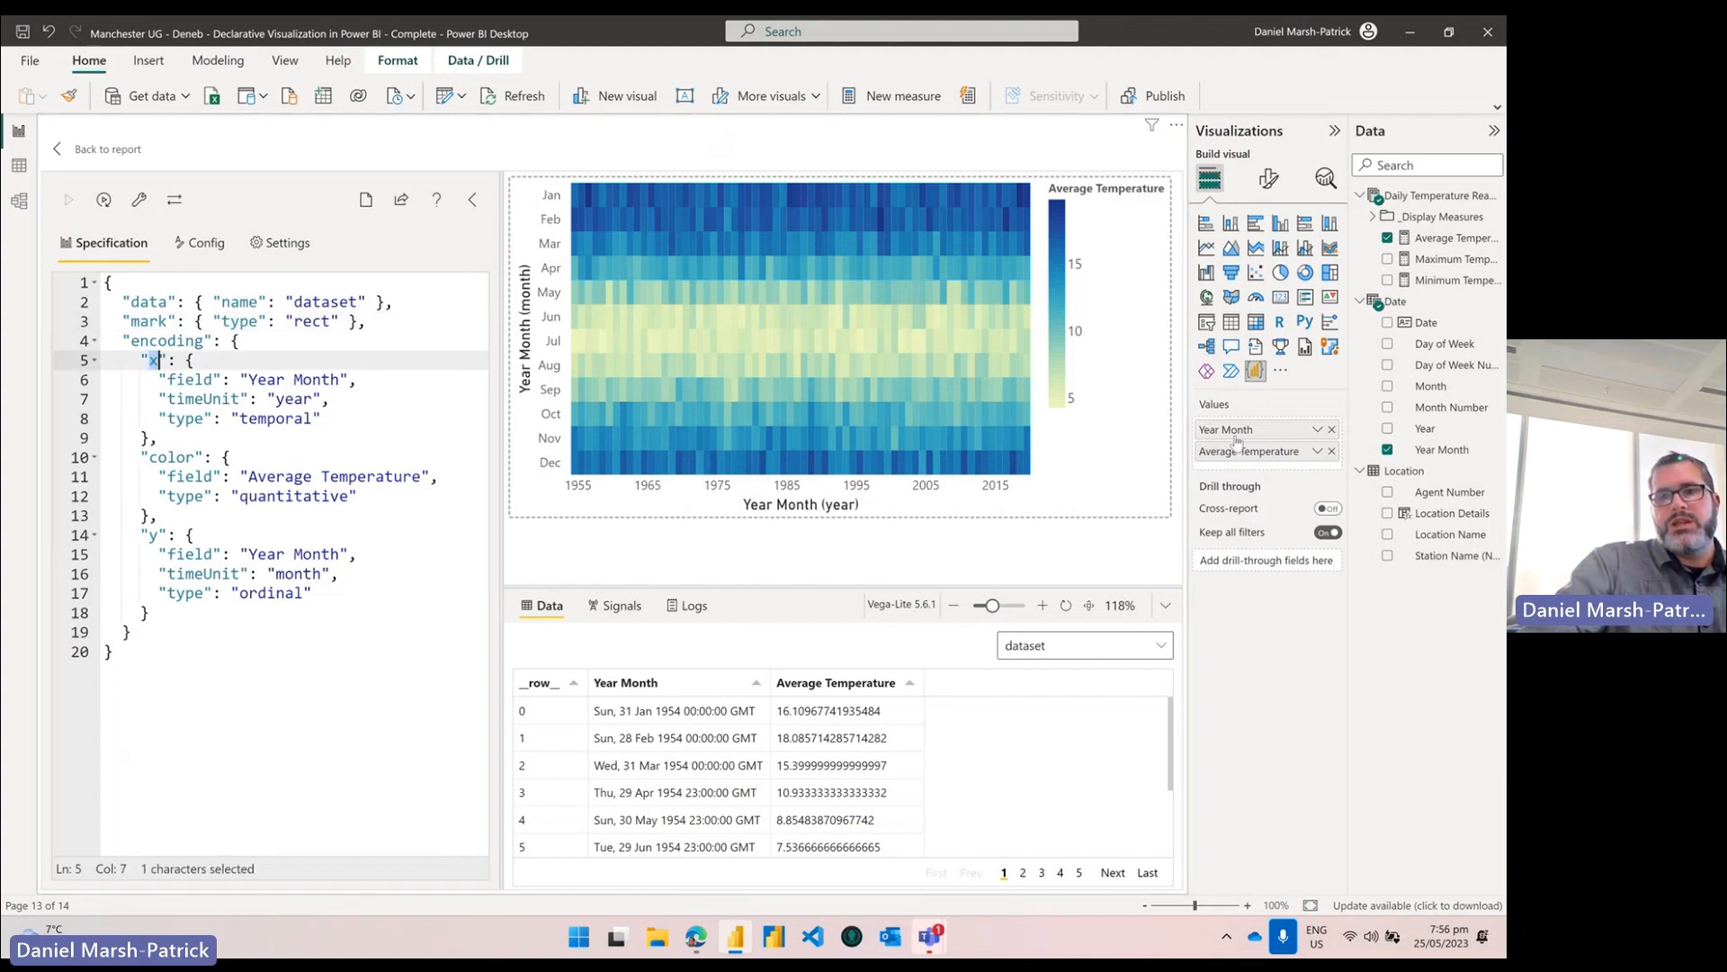
click(227, 366)
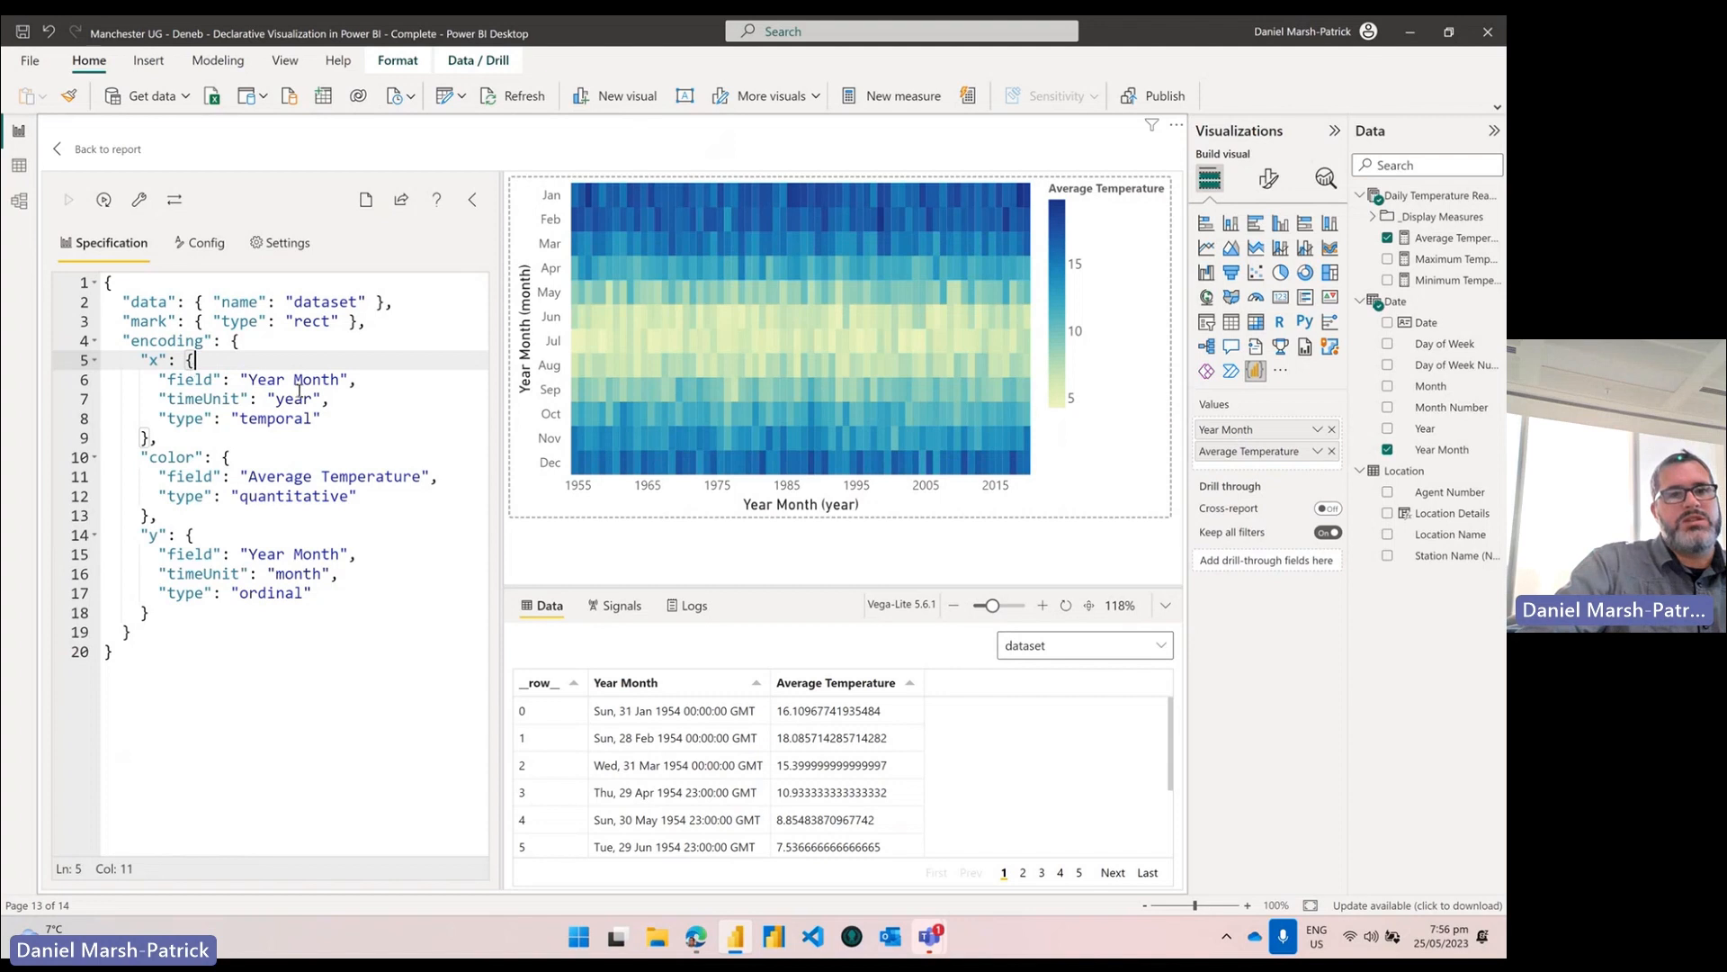
drag(159, 398, 333, 399)
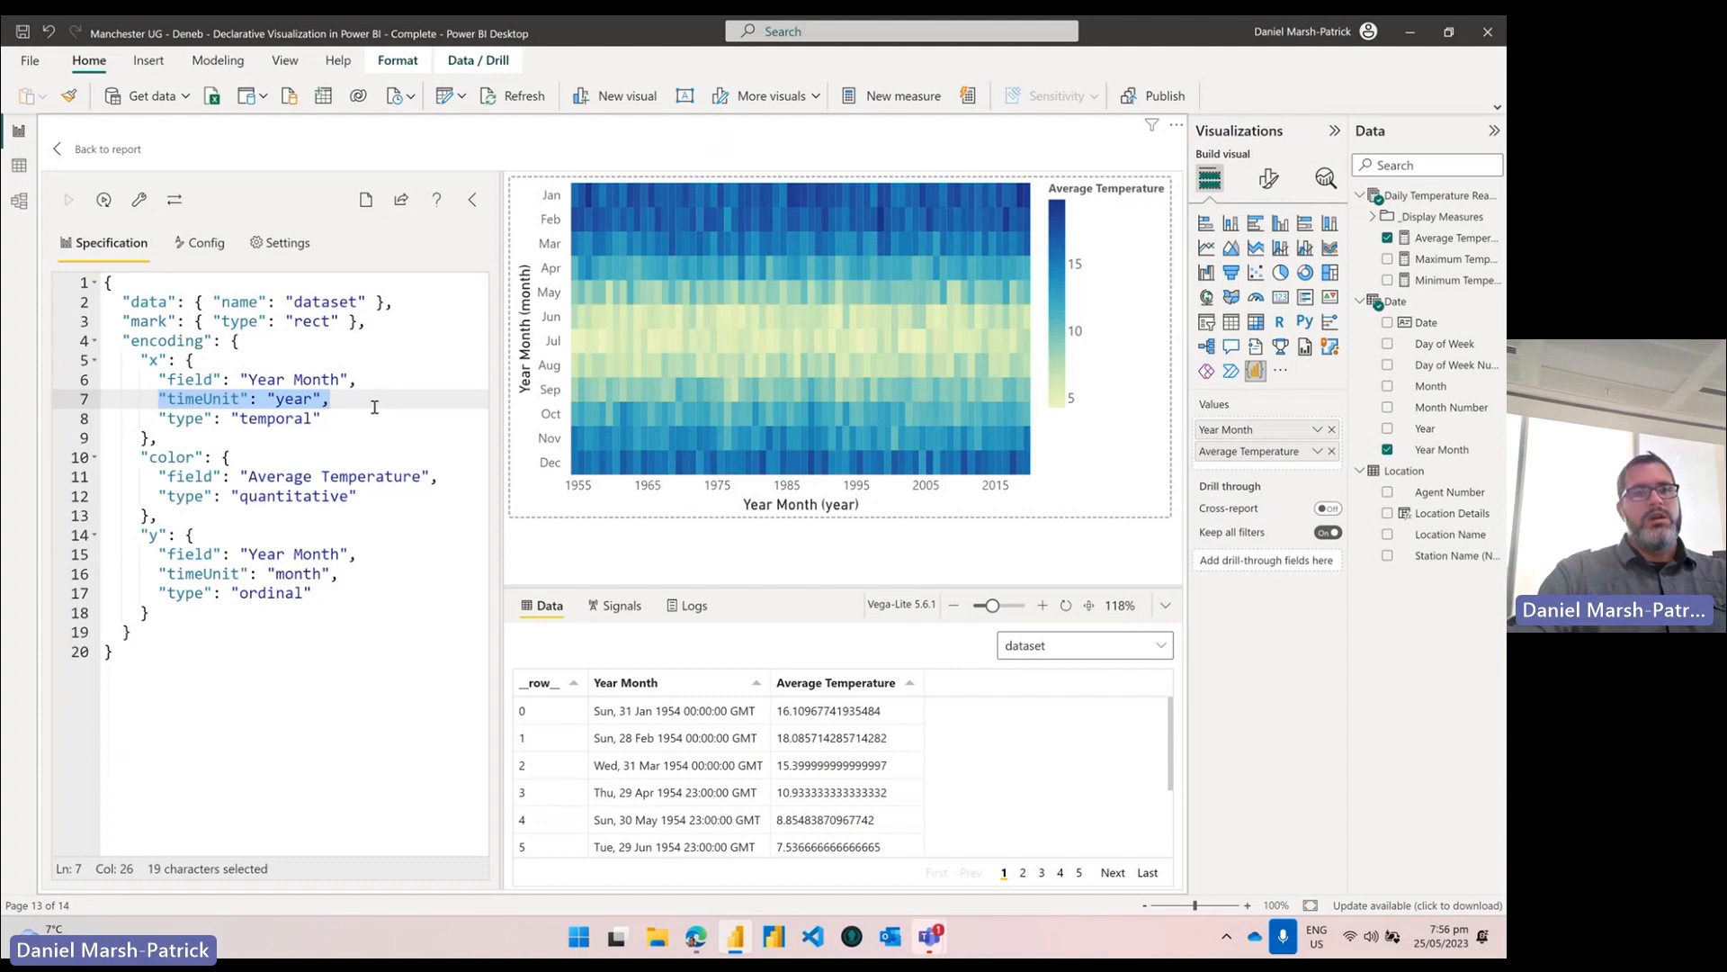
drag(144, 536, 221, 612)
drag(342, 574, 162, 574)
drag(345, 592, 232, 592)
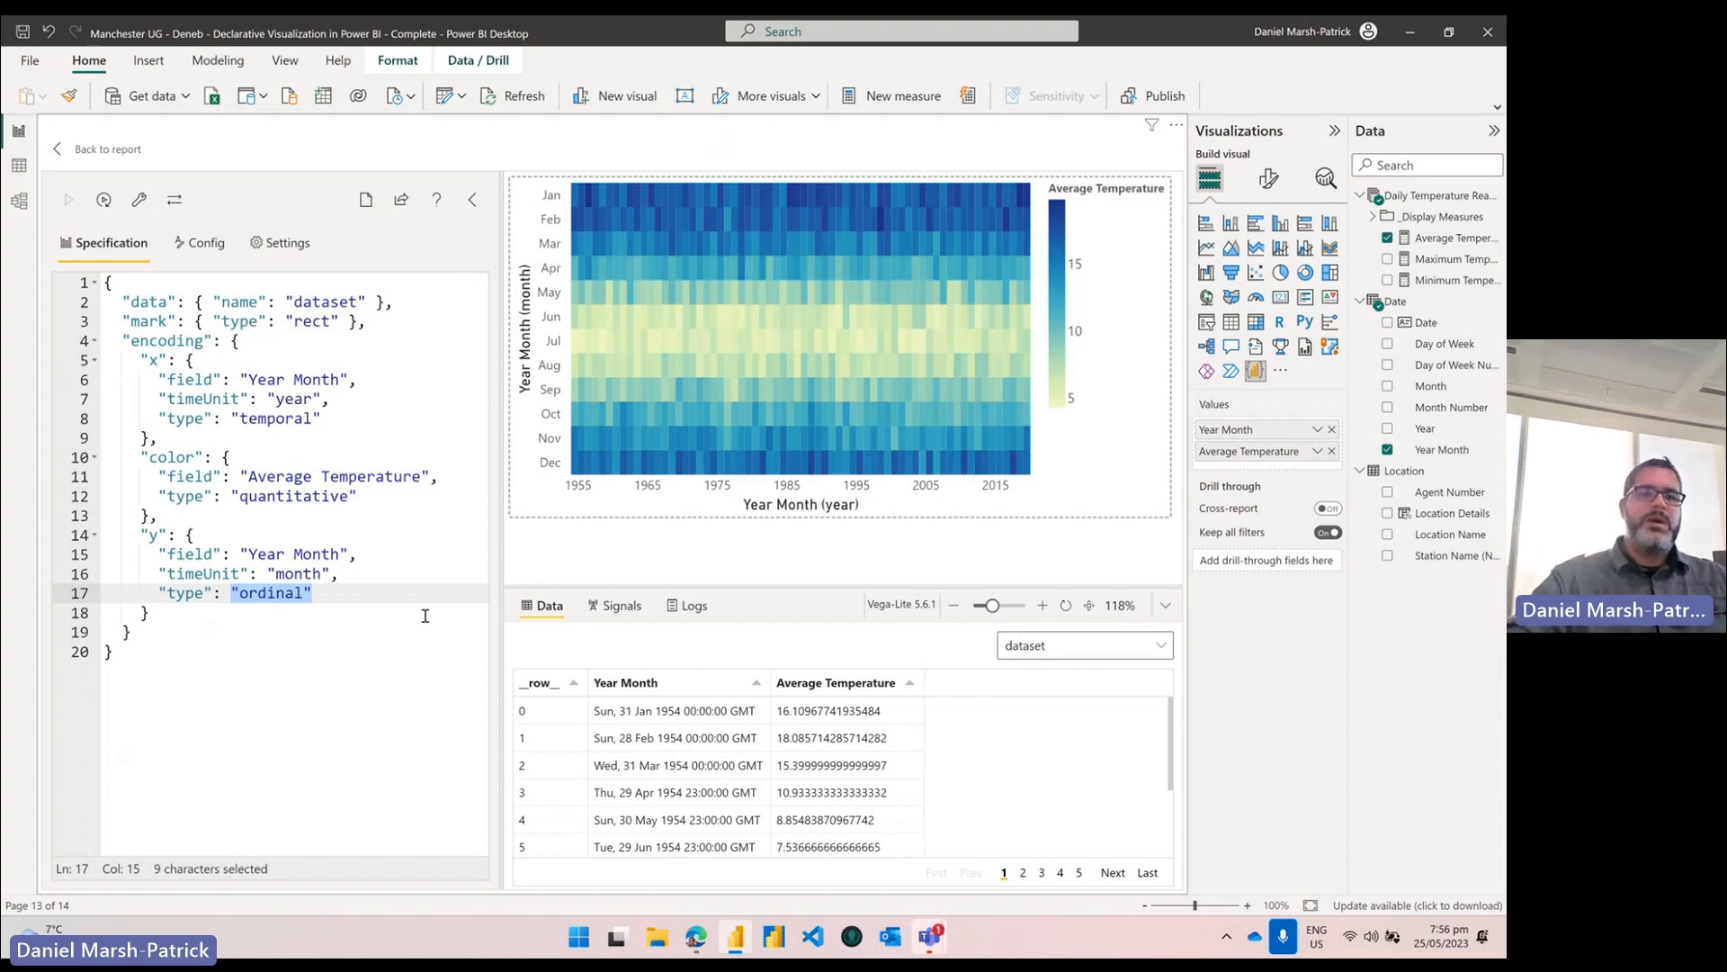
drag(191, 510, 141, 462)
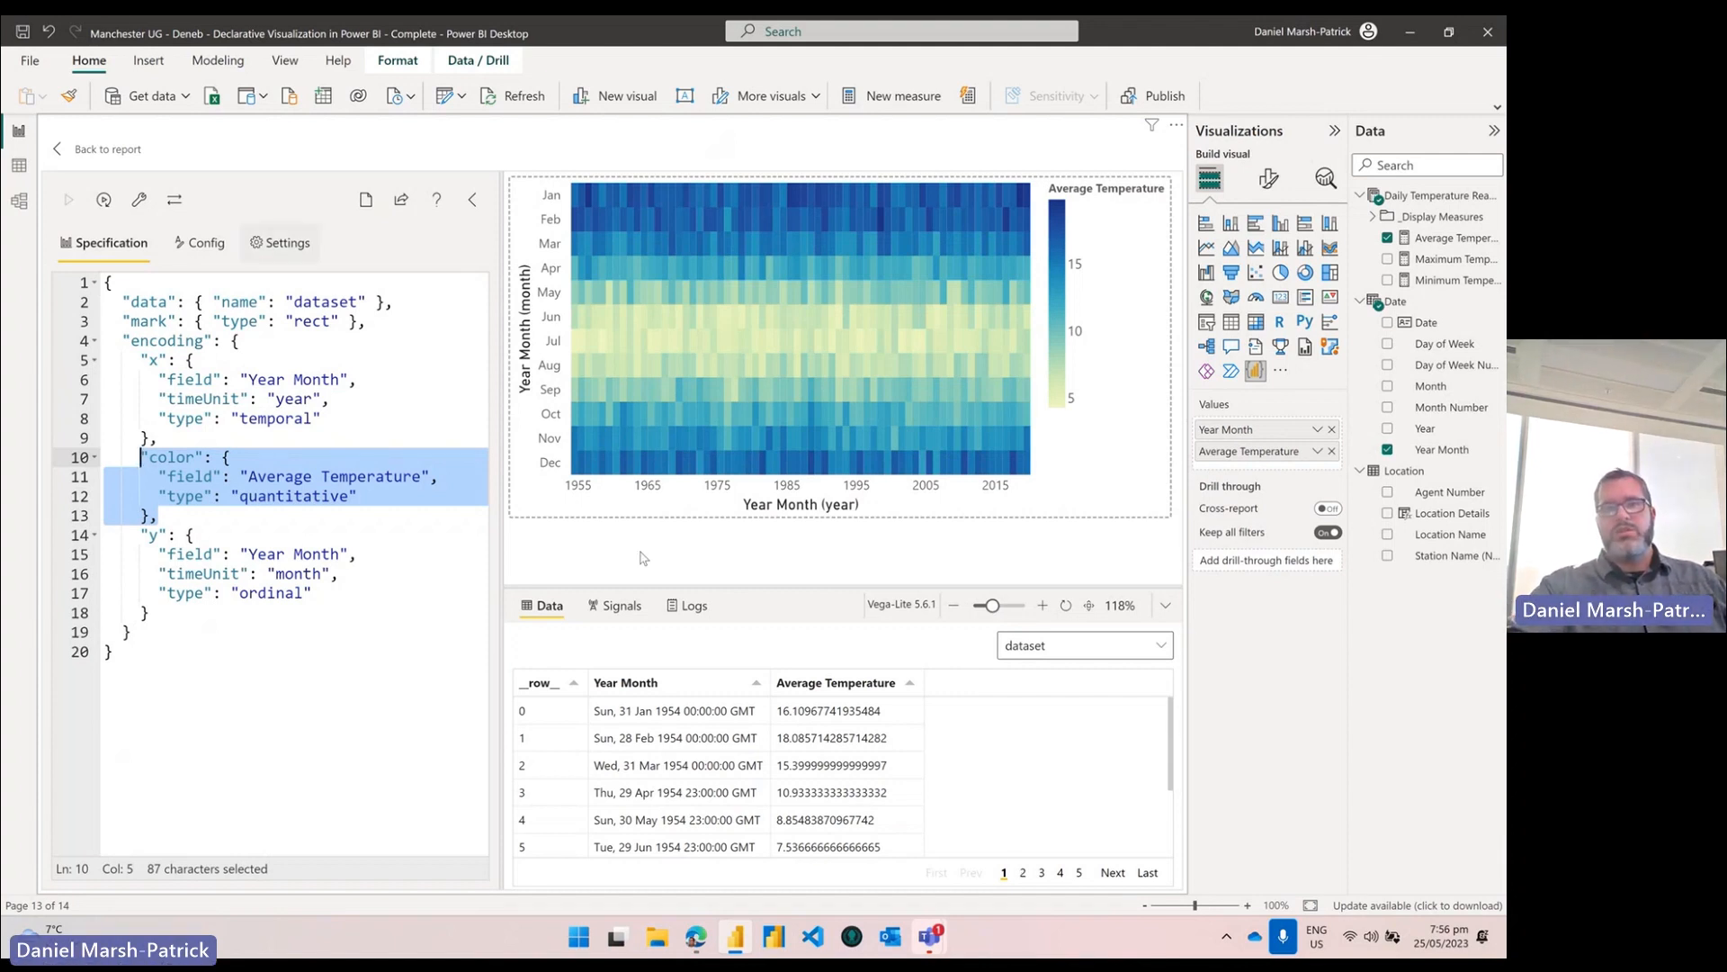
Step: Enlarge and zoom out the chart preview so the legend shows, then view Deneb's Settings
drag(1016, 590, 1007, 775)
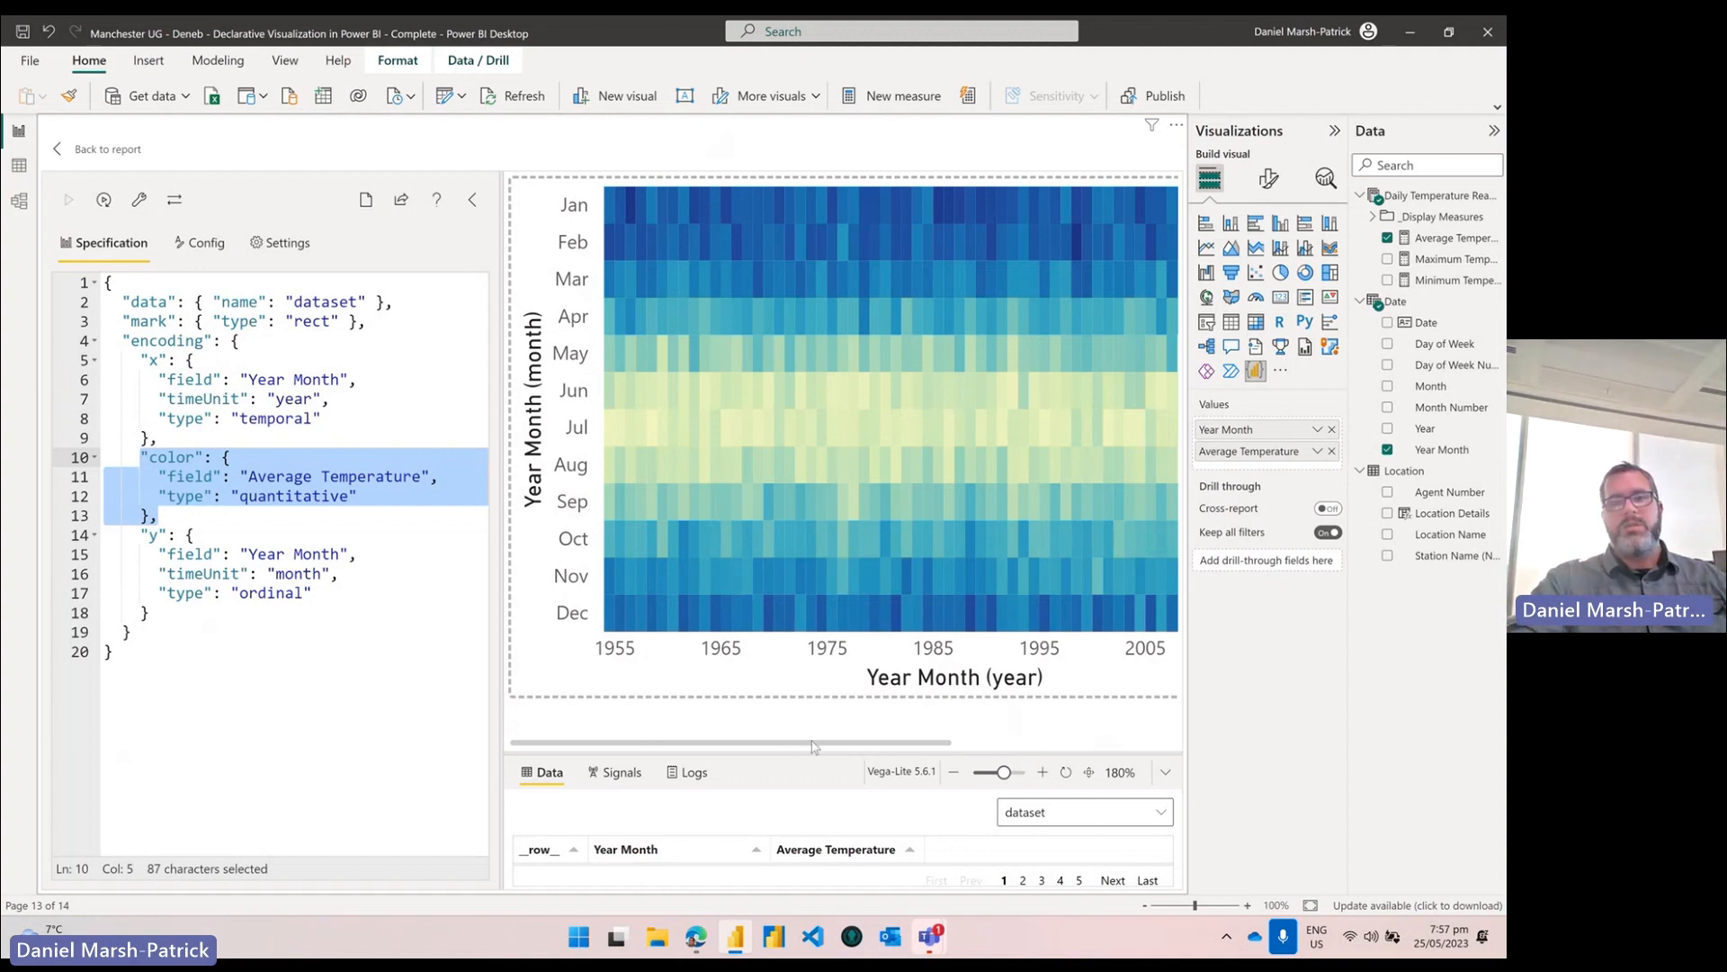
click(996, 773)
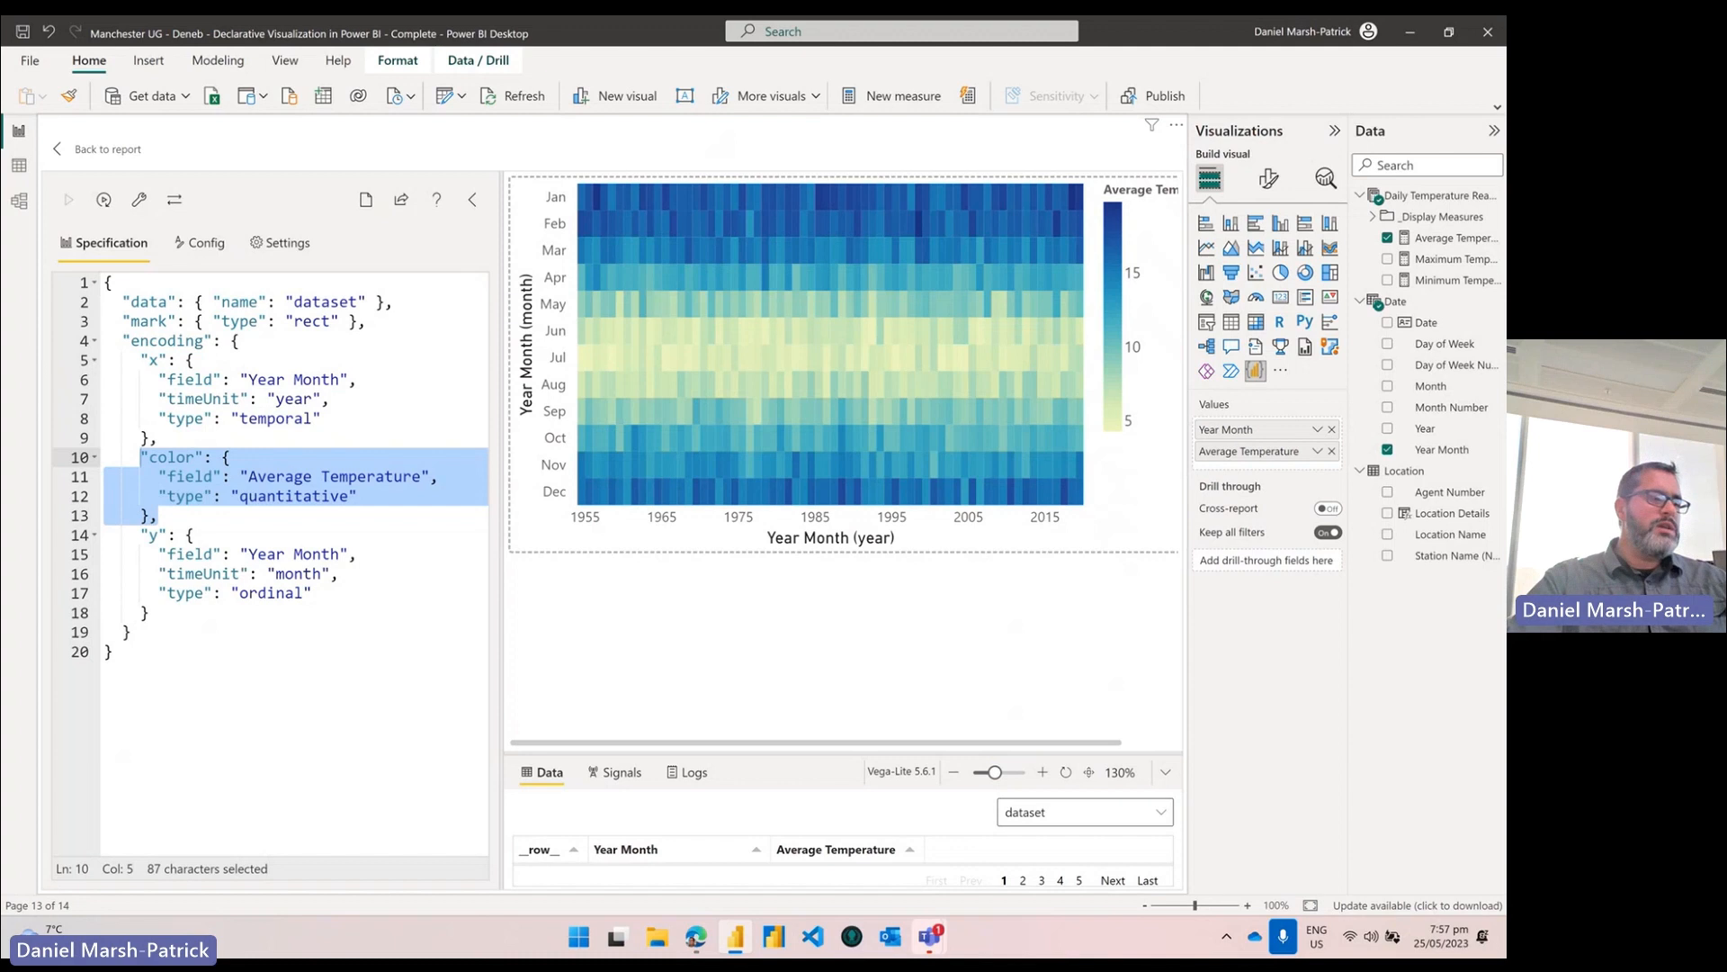
click(351, 379)
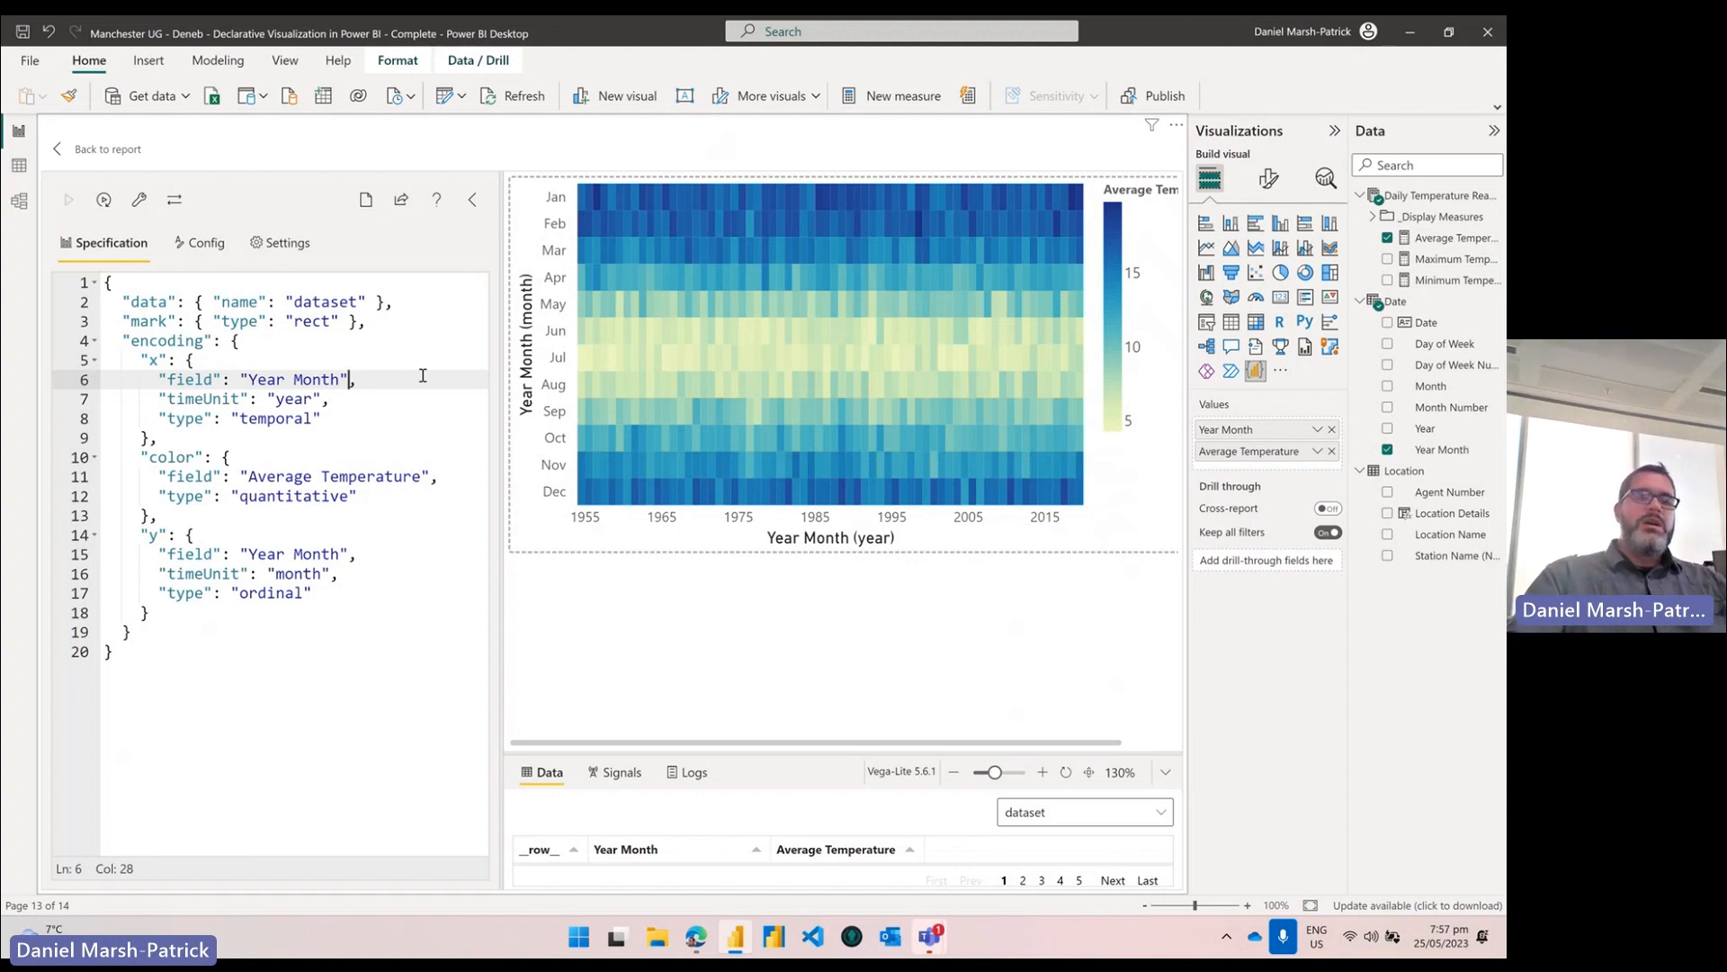
click(279, 256)
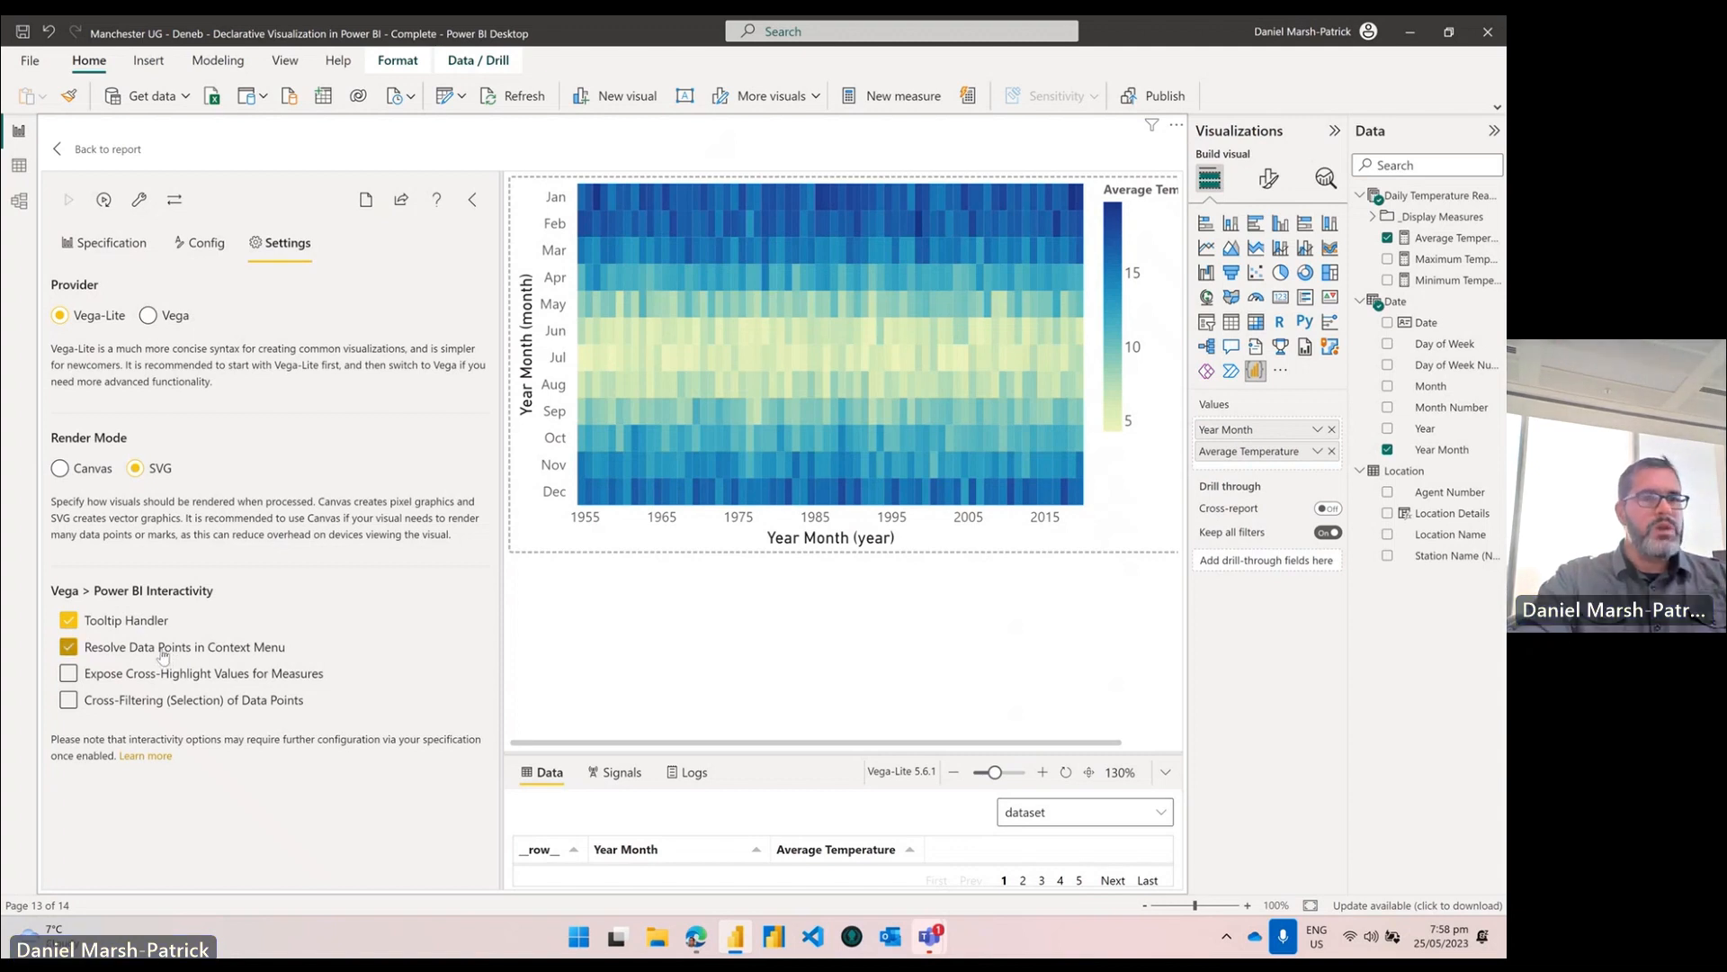
click(198, 708)
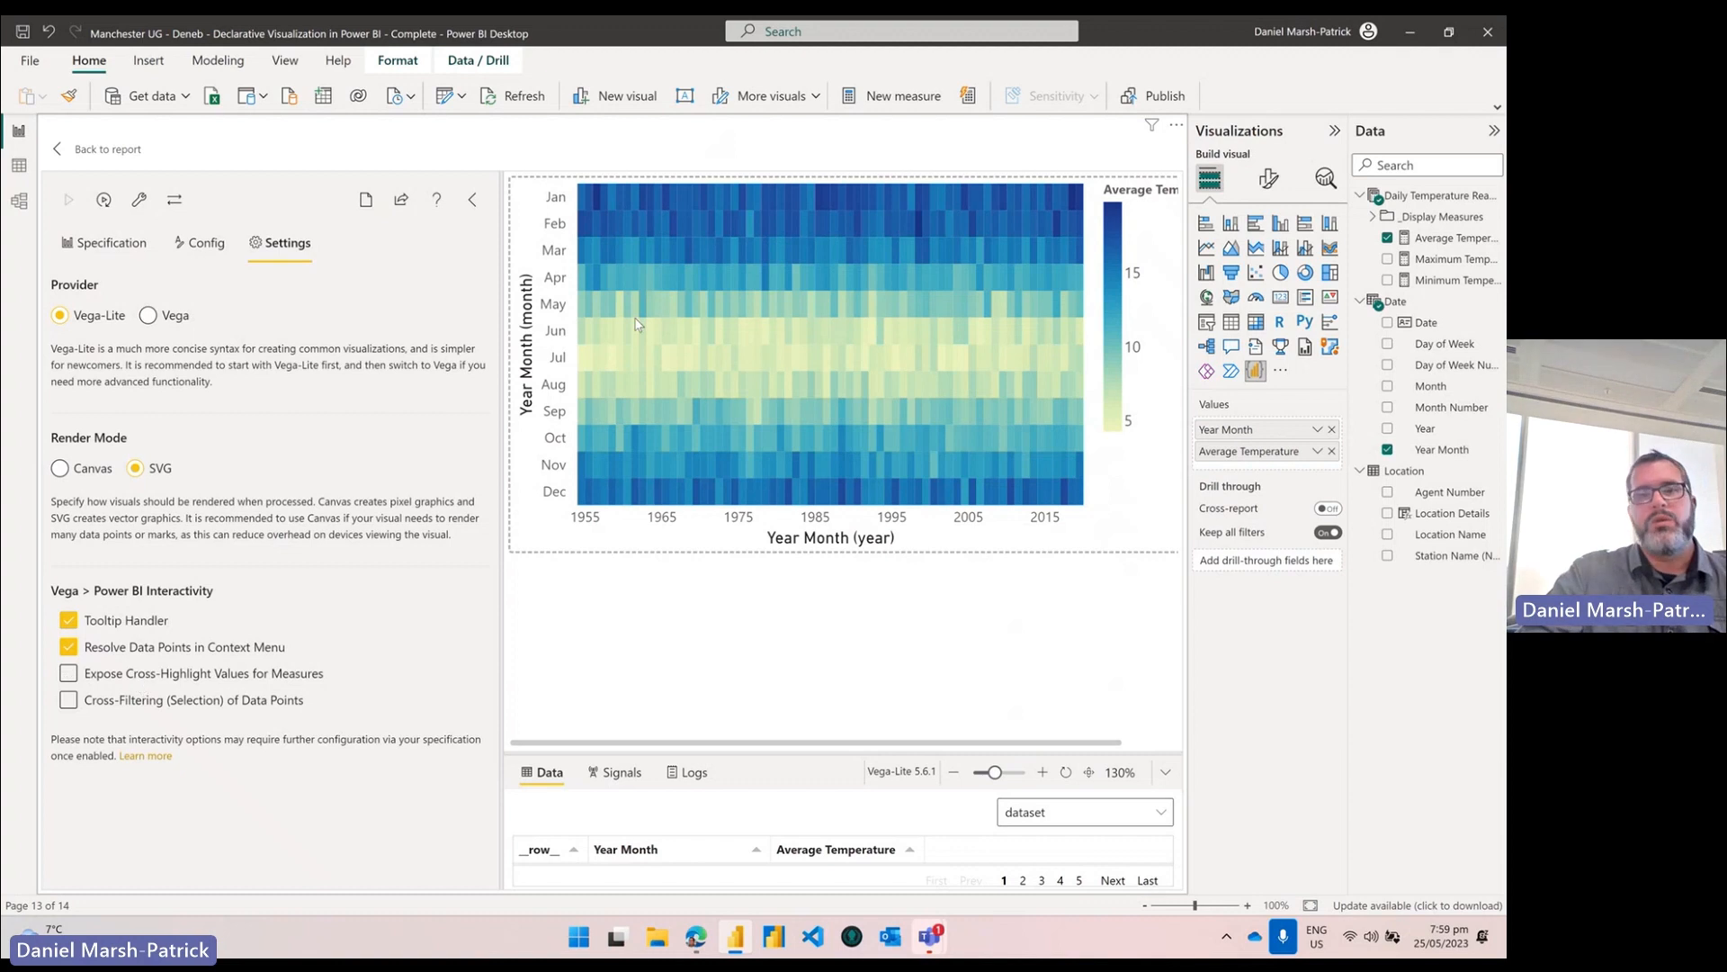
right_click(663, 254)
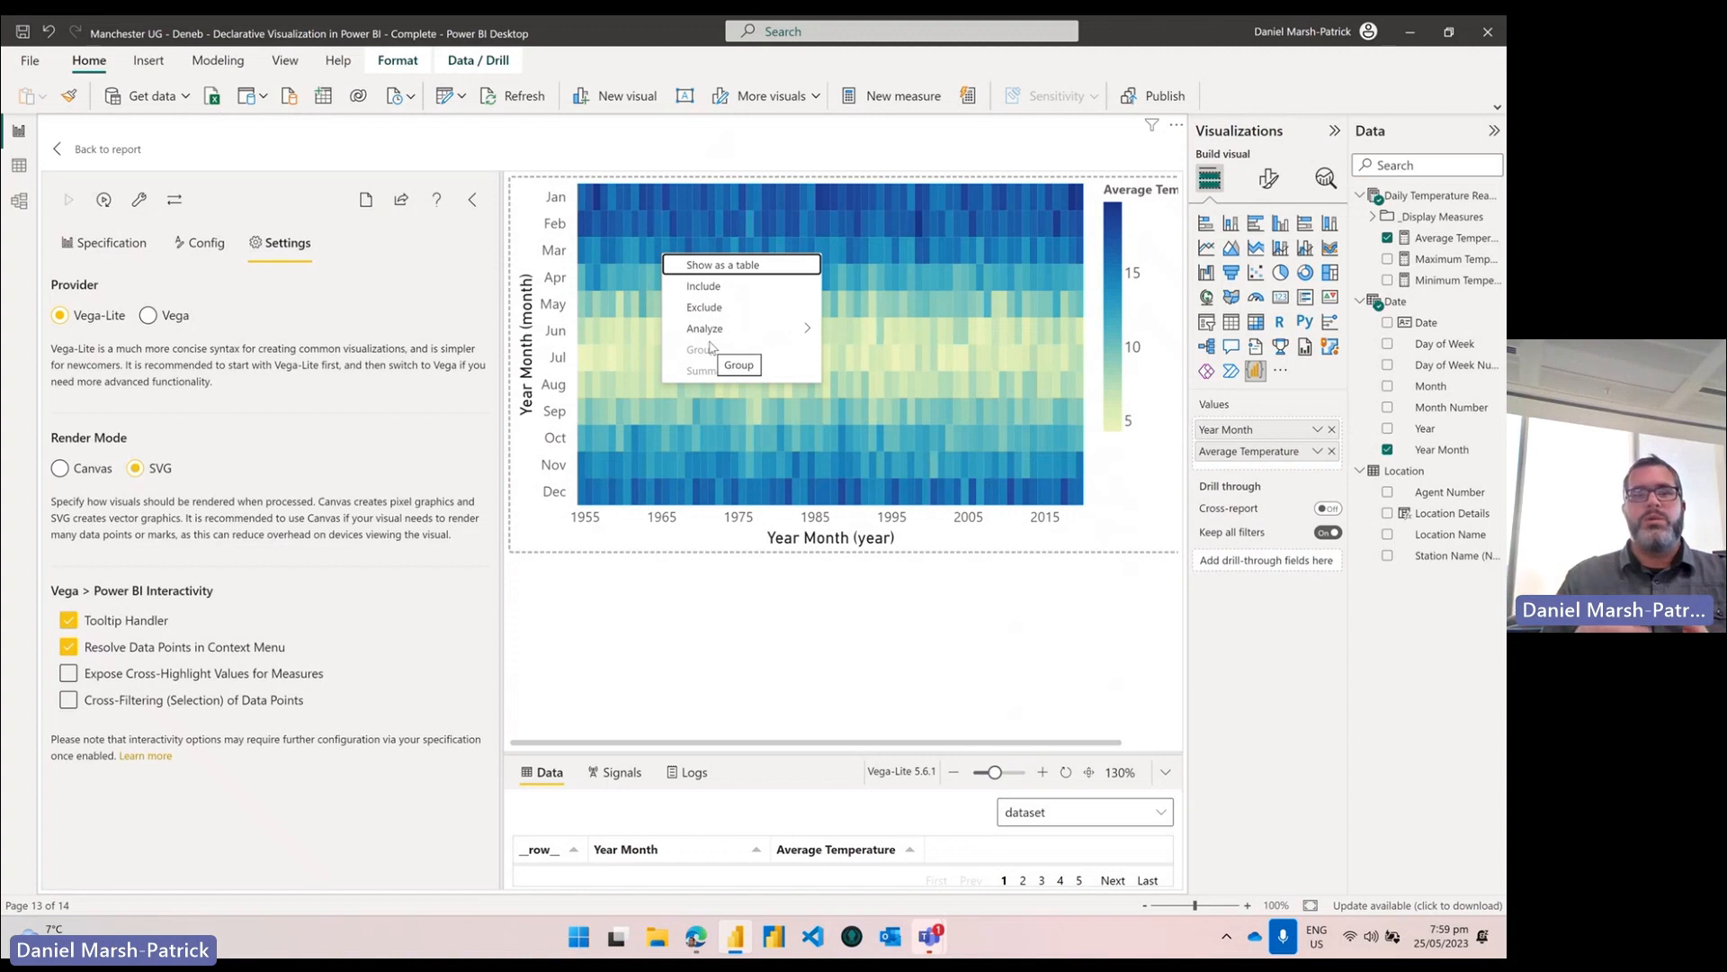
click(675, 627)
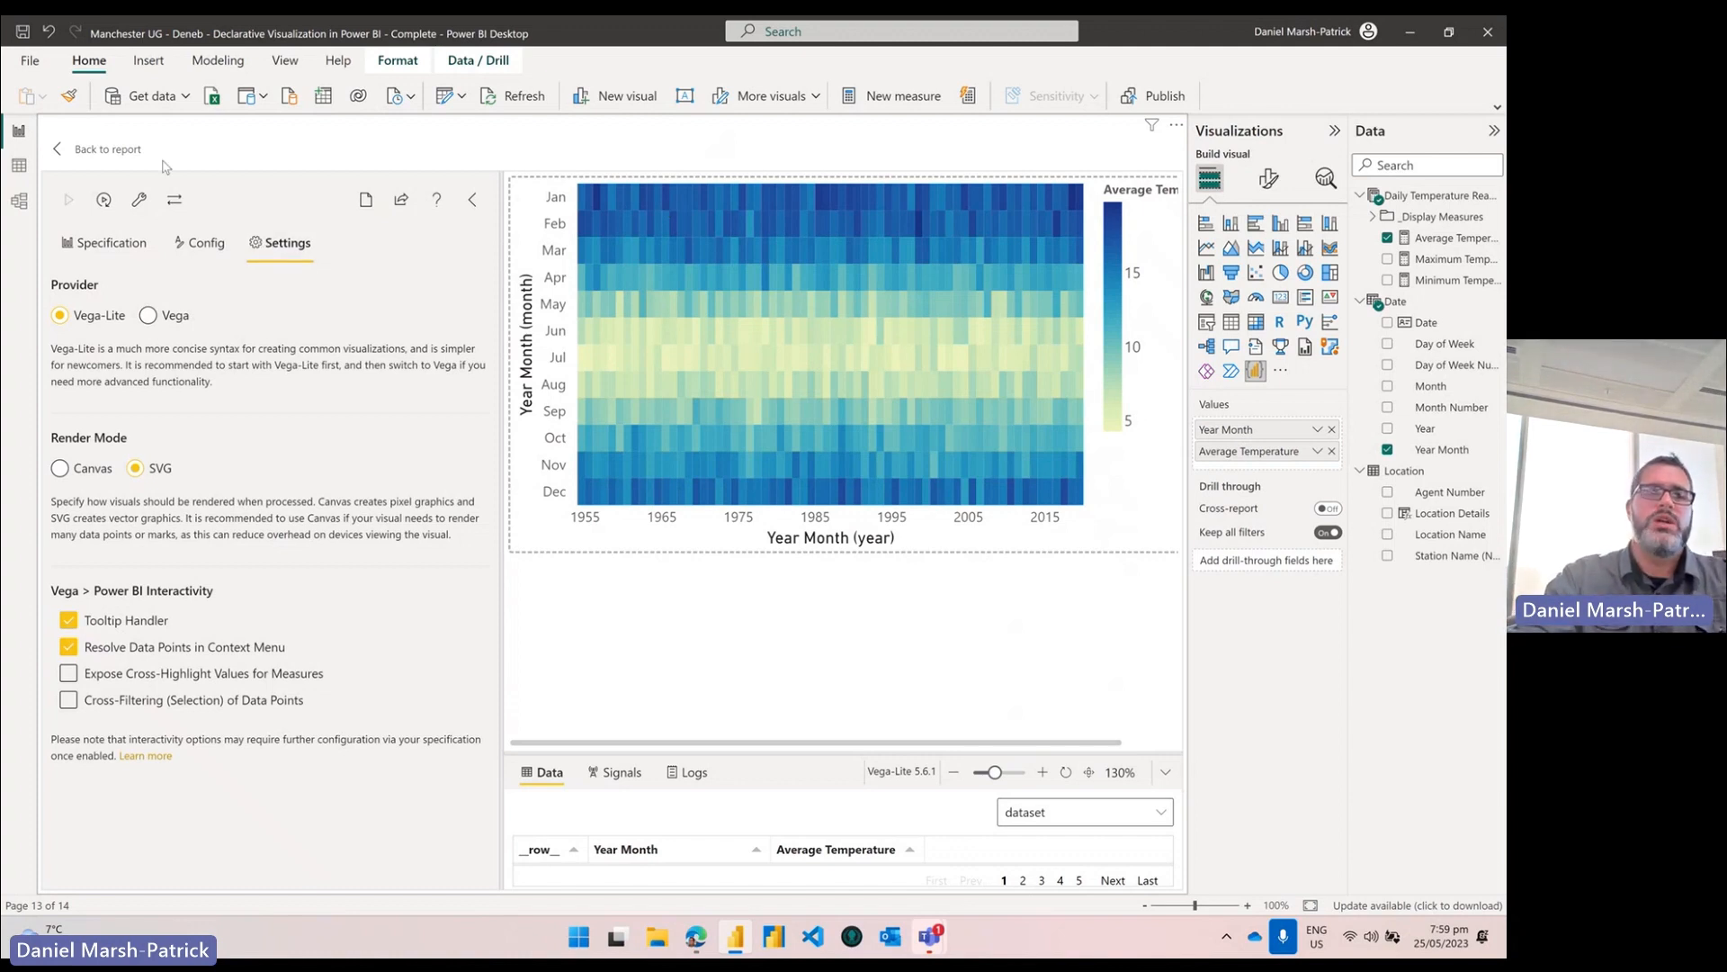
Step: Add "tooltip": true to the rect mark in the Specification and apply the change
click(115, 245)
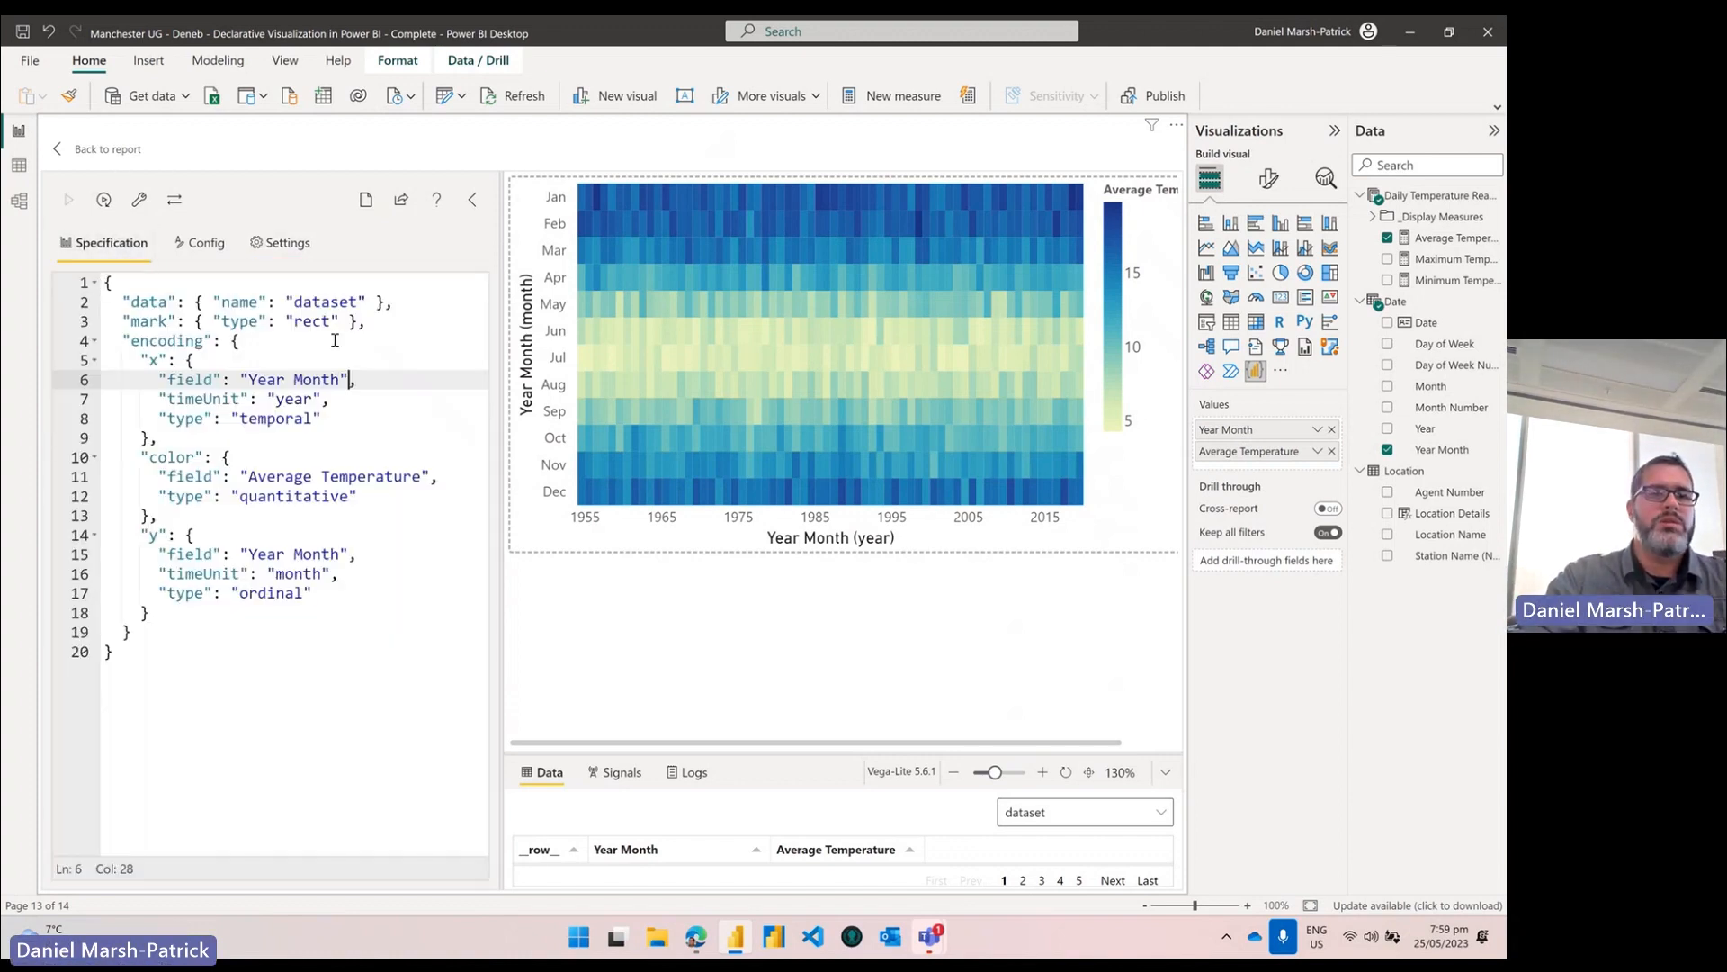
click(340, 321)
text(,)
key(Return)
key(Return)
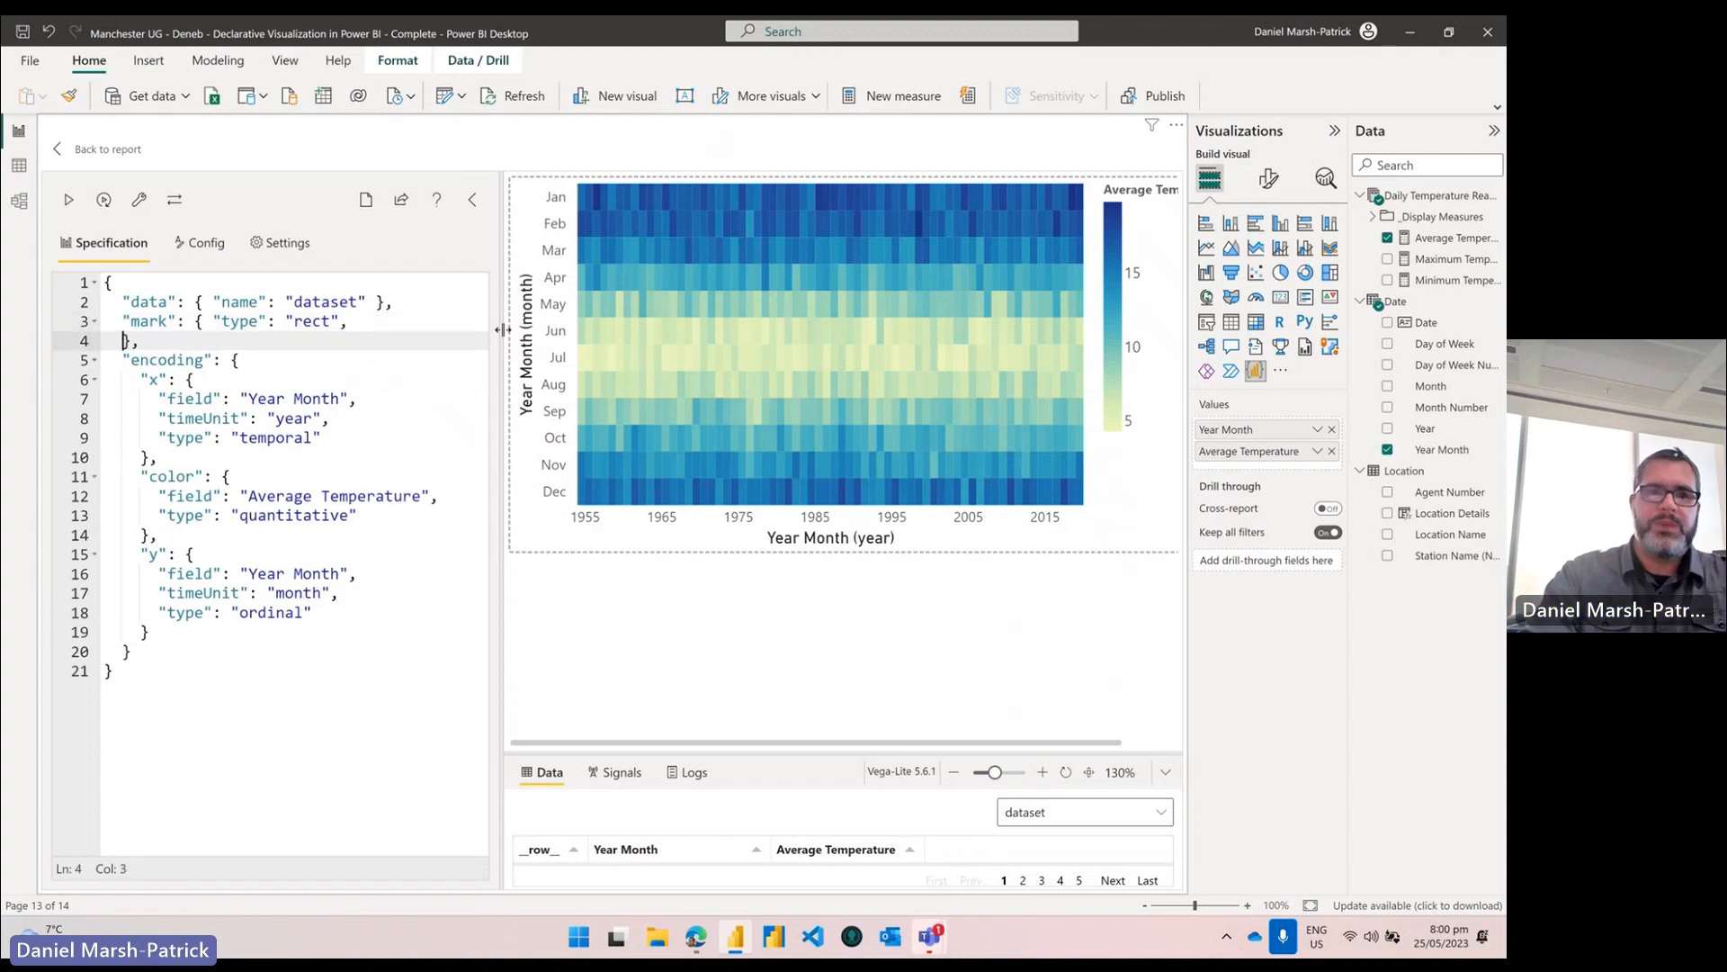
key(Up)
text("tooltip")
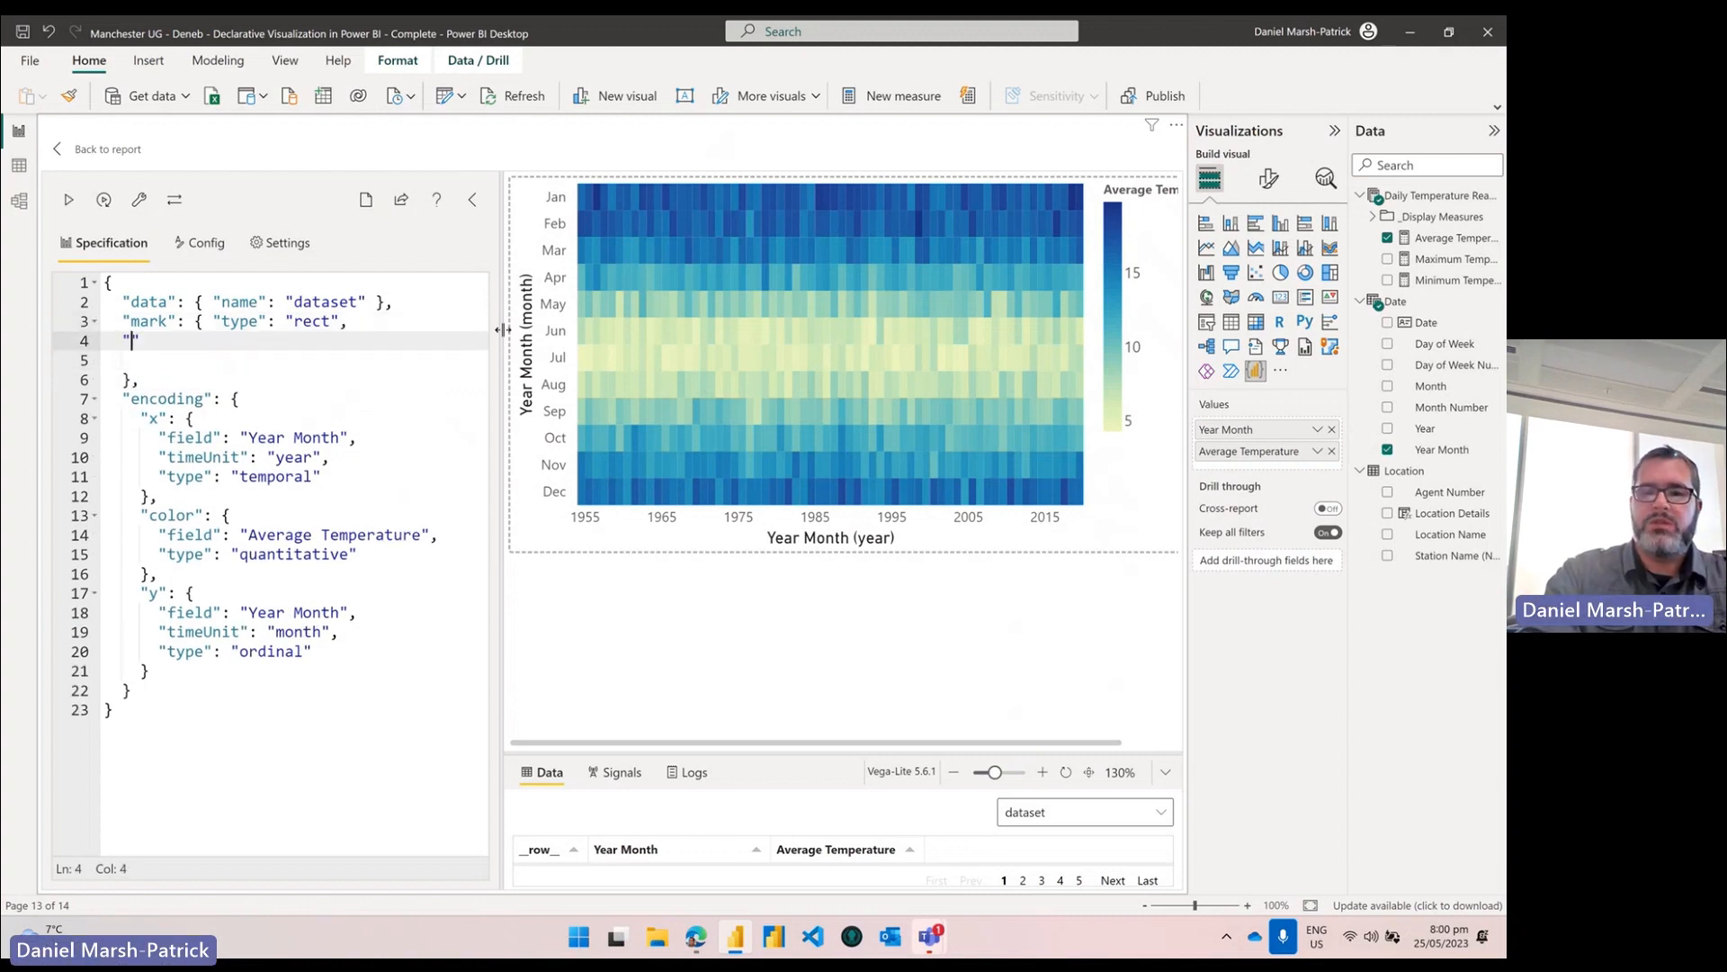
text(: treu)
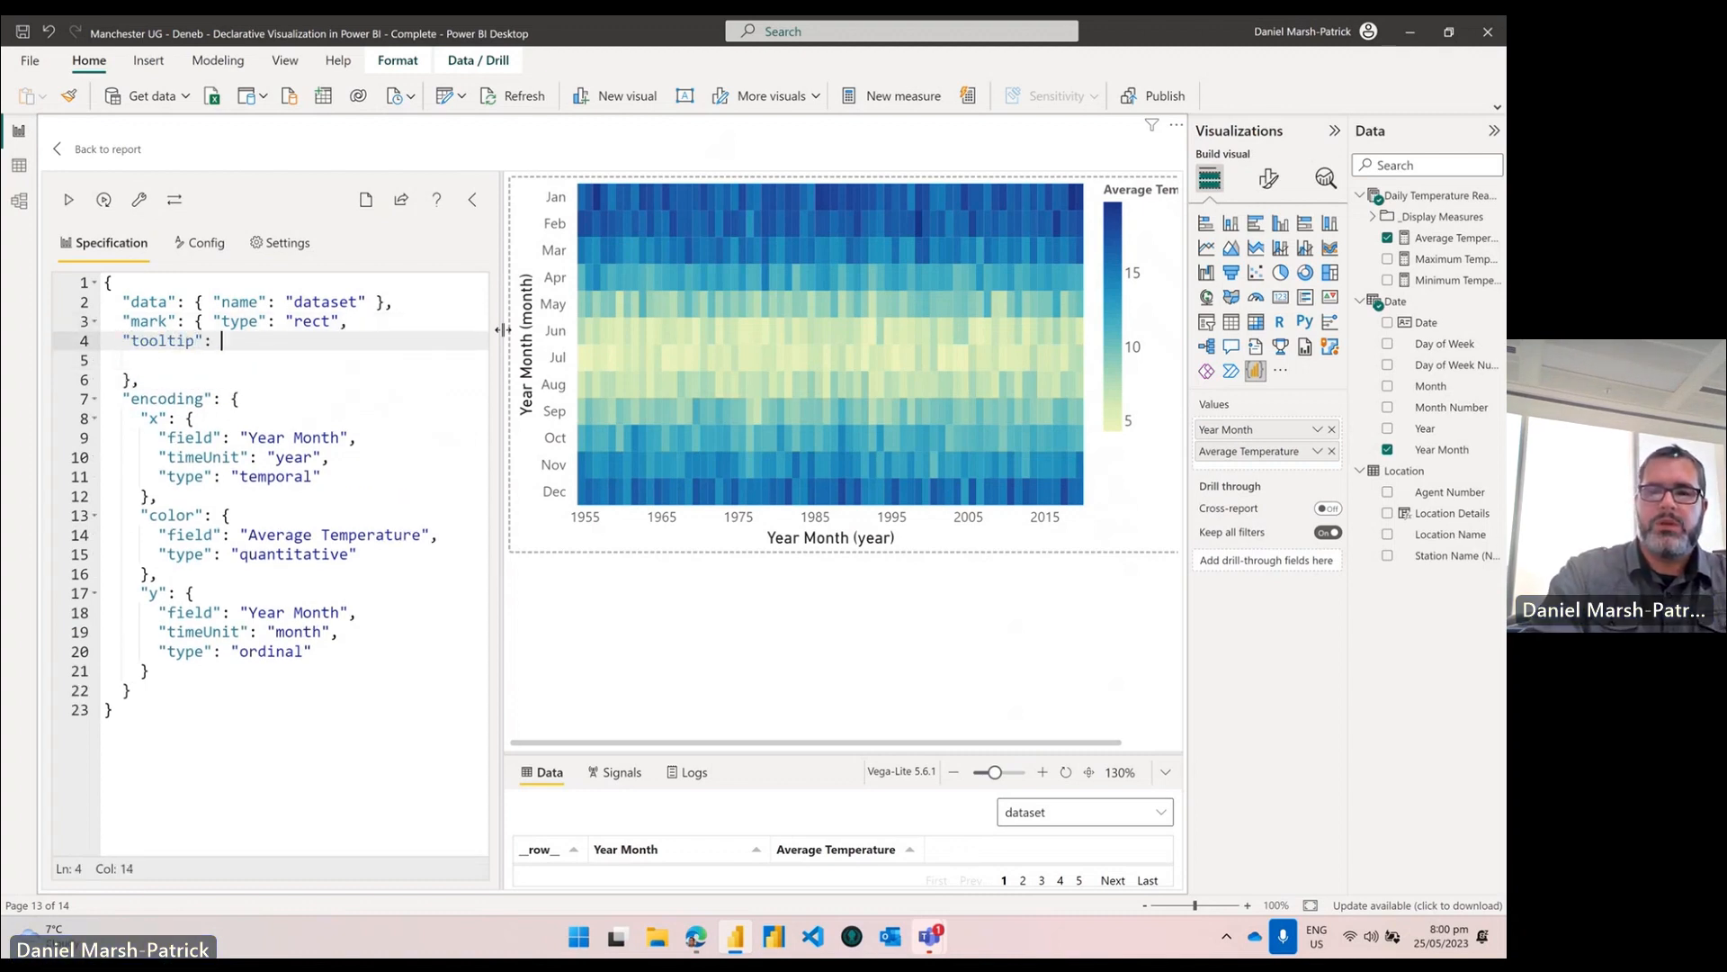
key(BackSpace)
key(BackSpace)
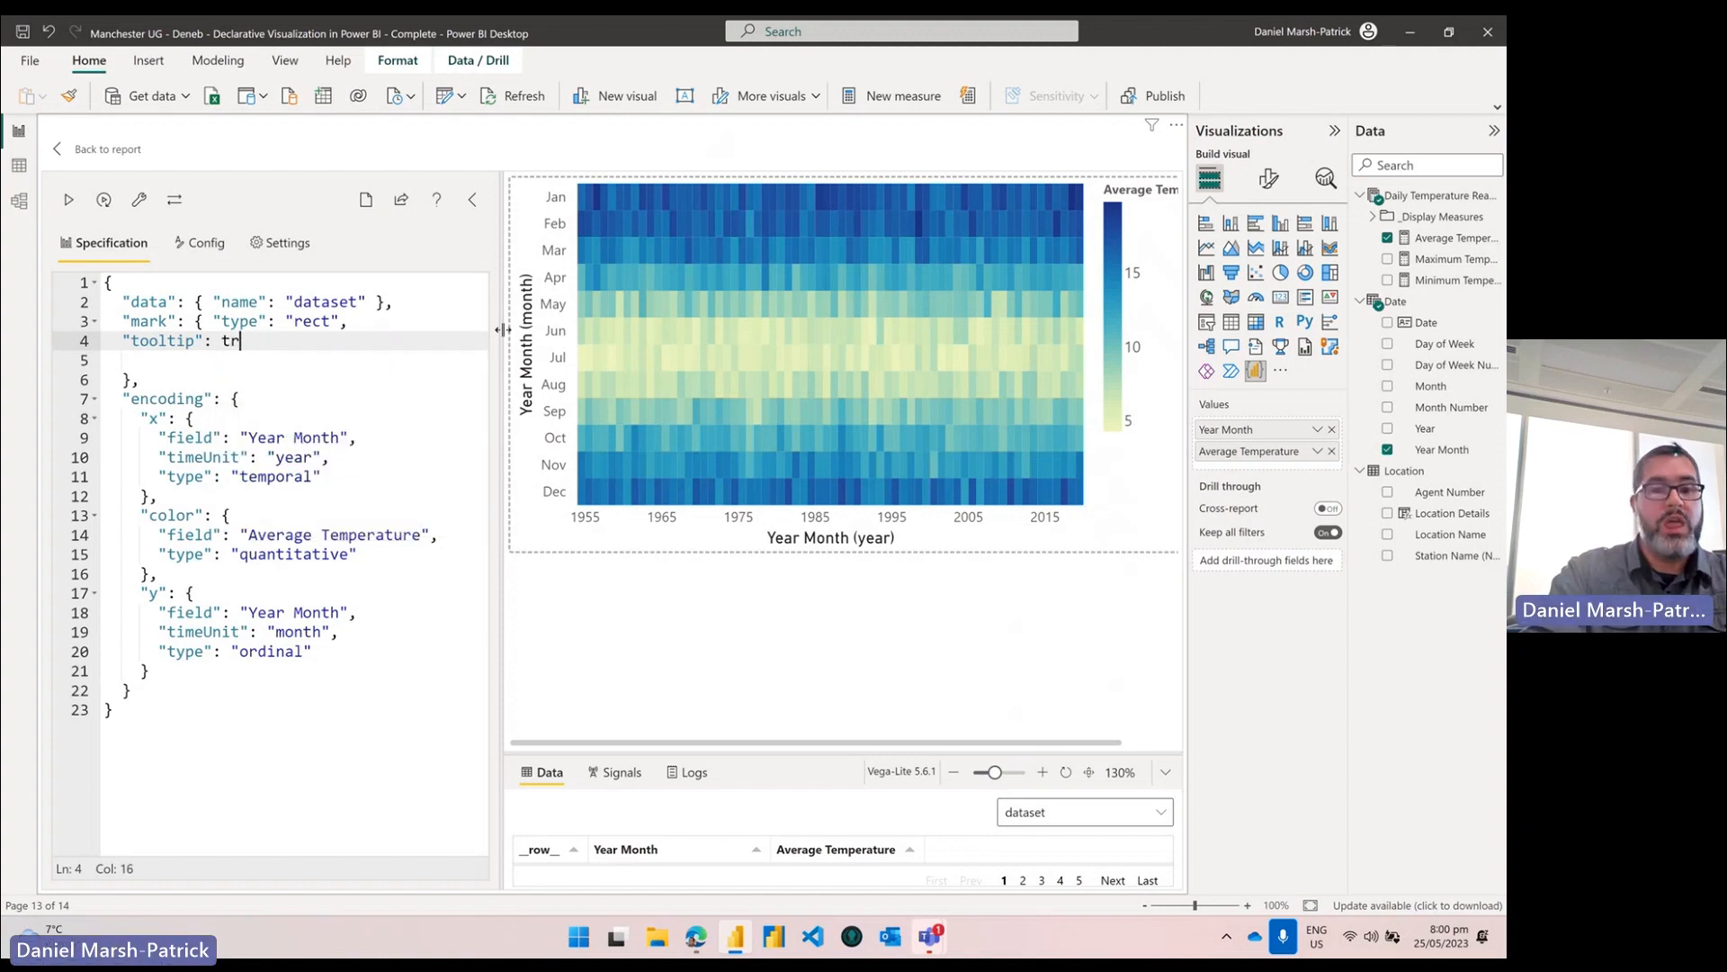
text(ue)
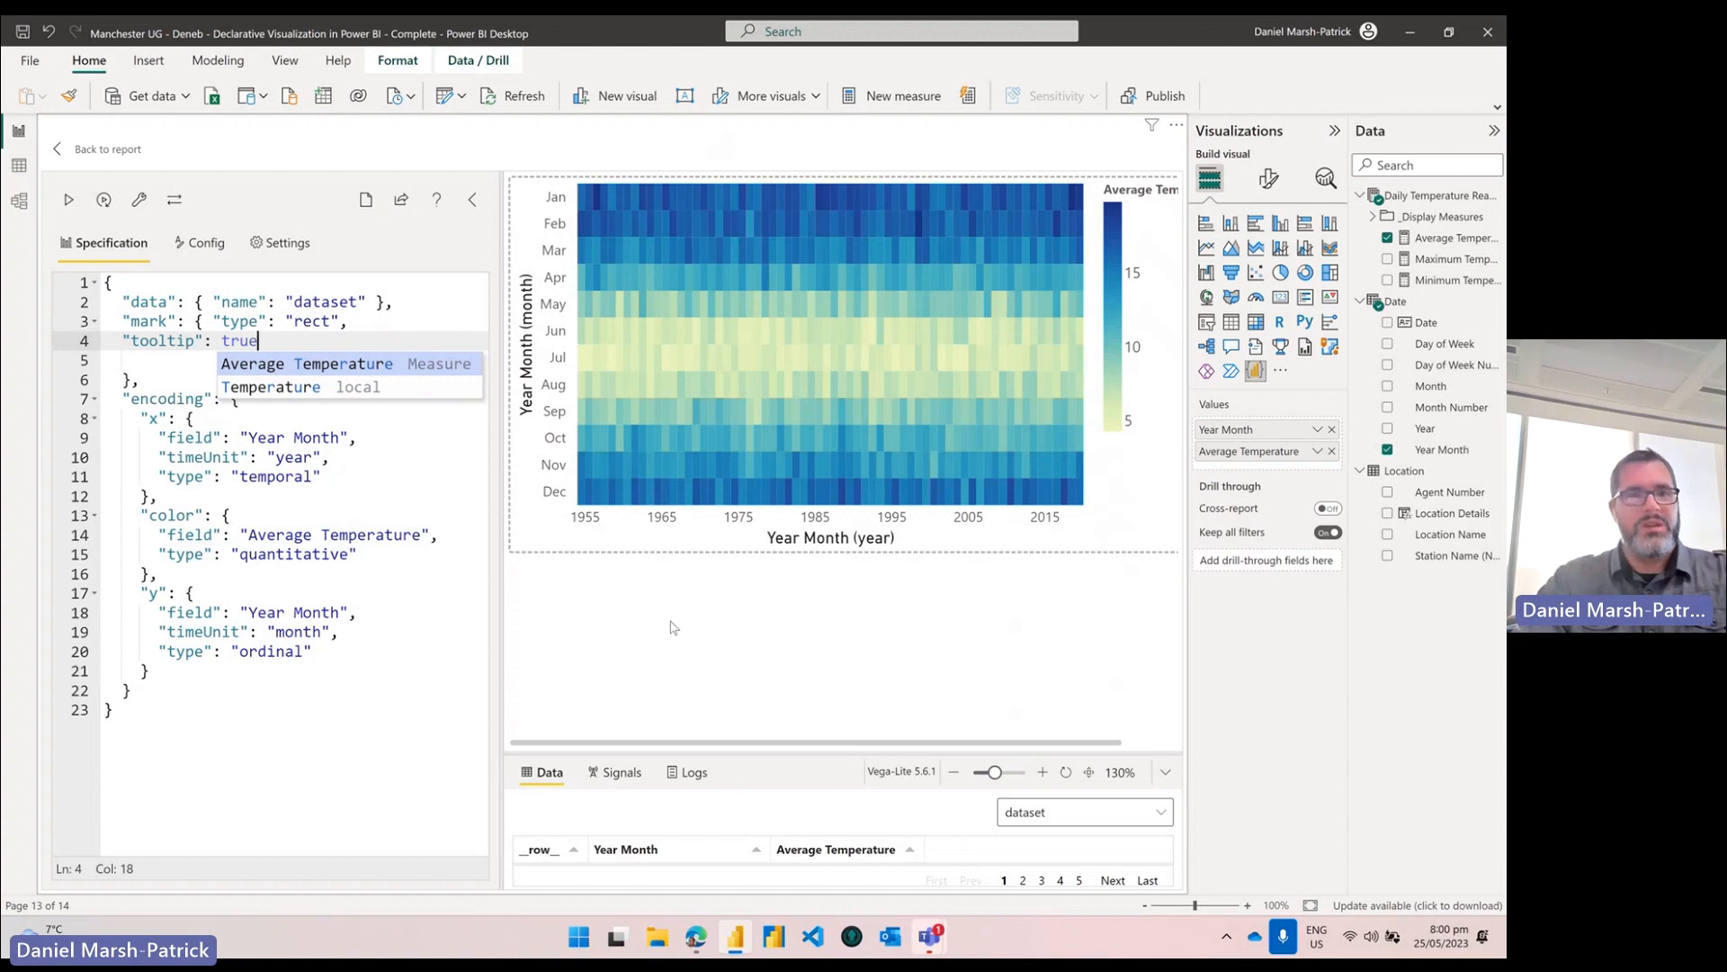
click(340, 512)
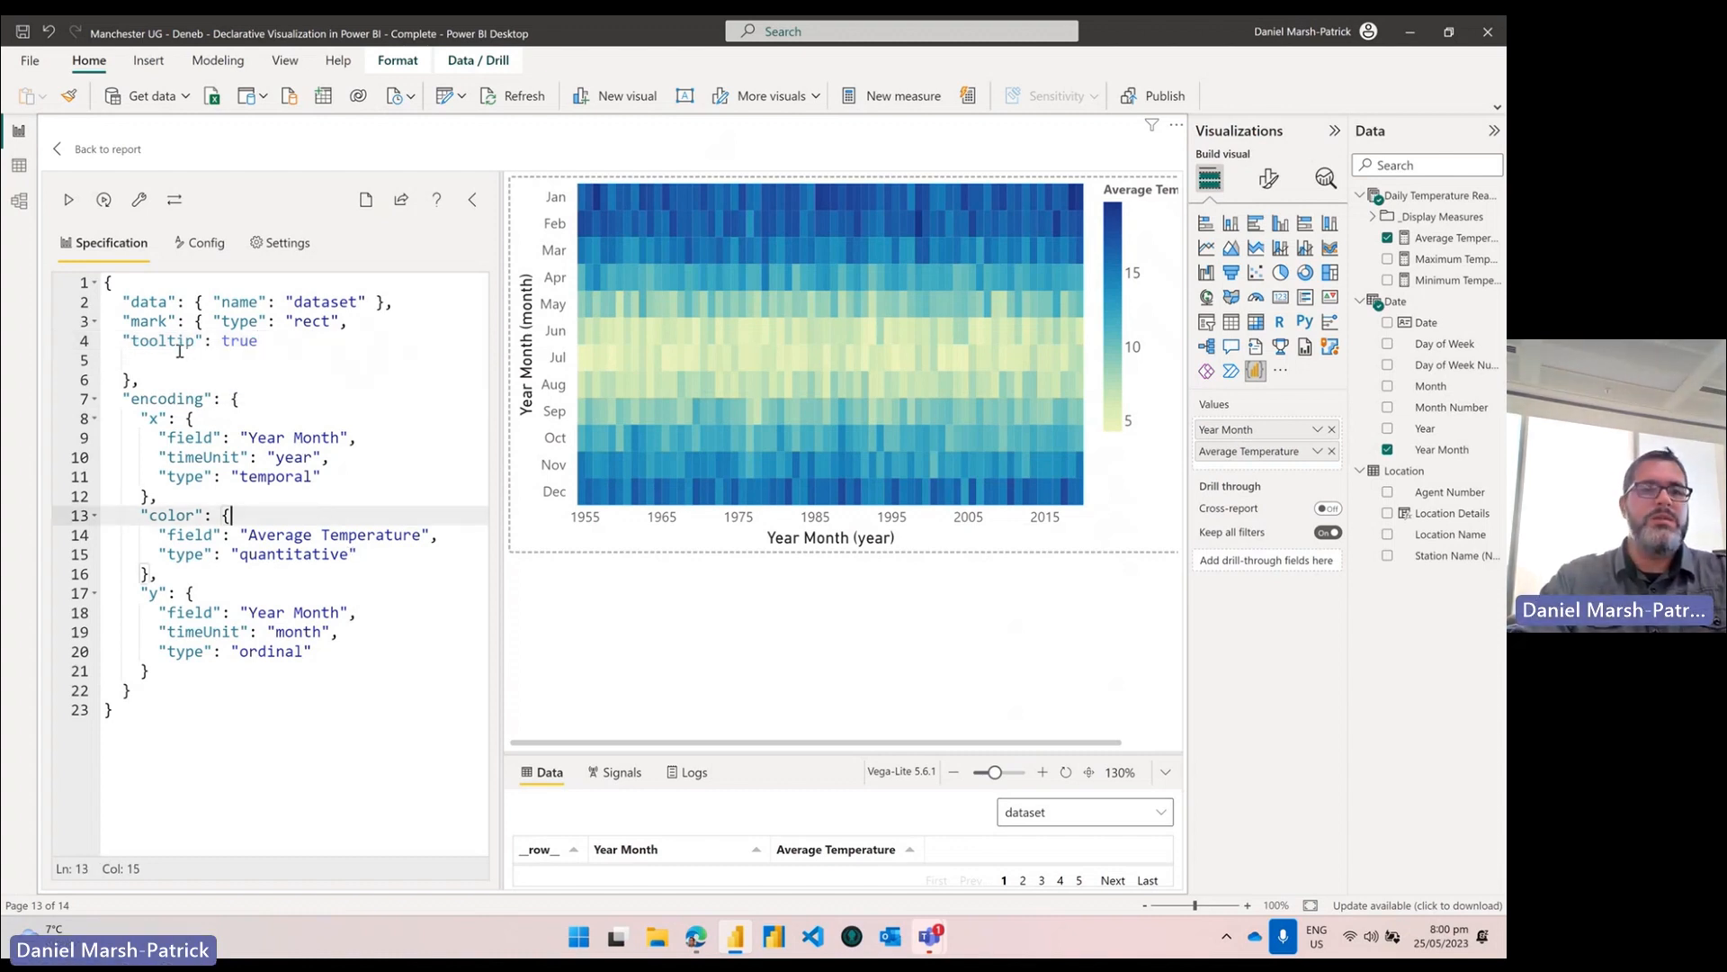
click(140, 202)
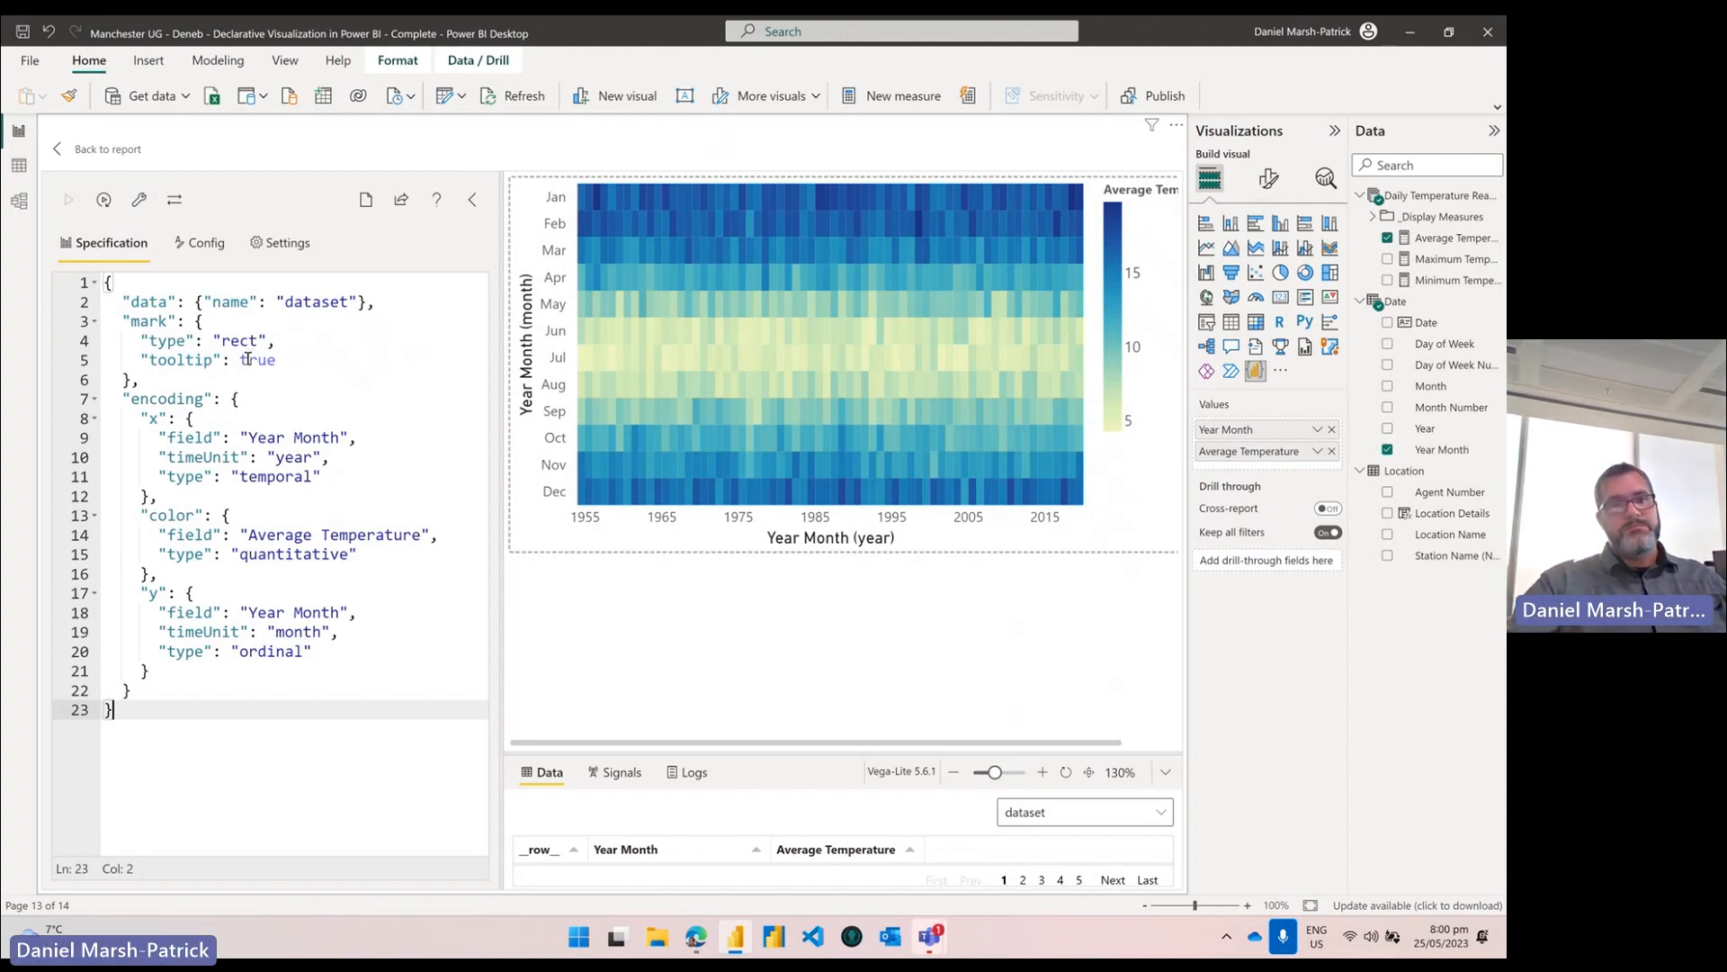
Step: Highlight the new tooltip property, hover a heatmap cell to test it, then switch to the Deneb docs
drag(275, 361, 141, 360)
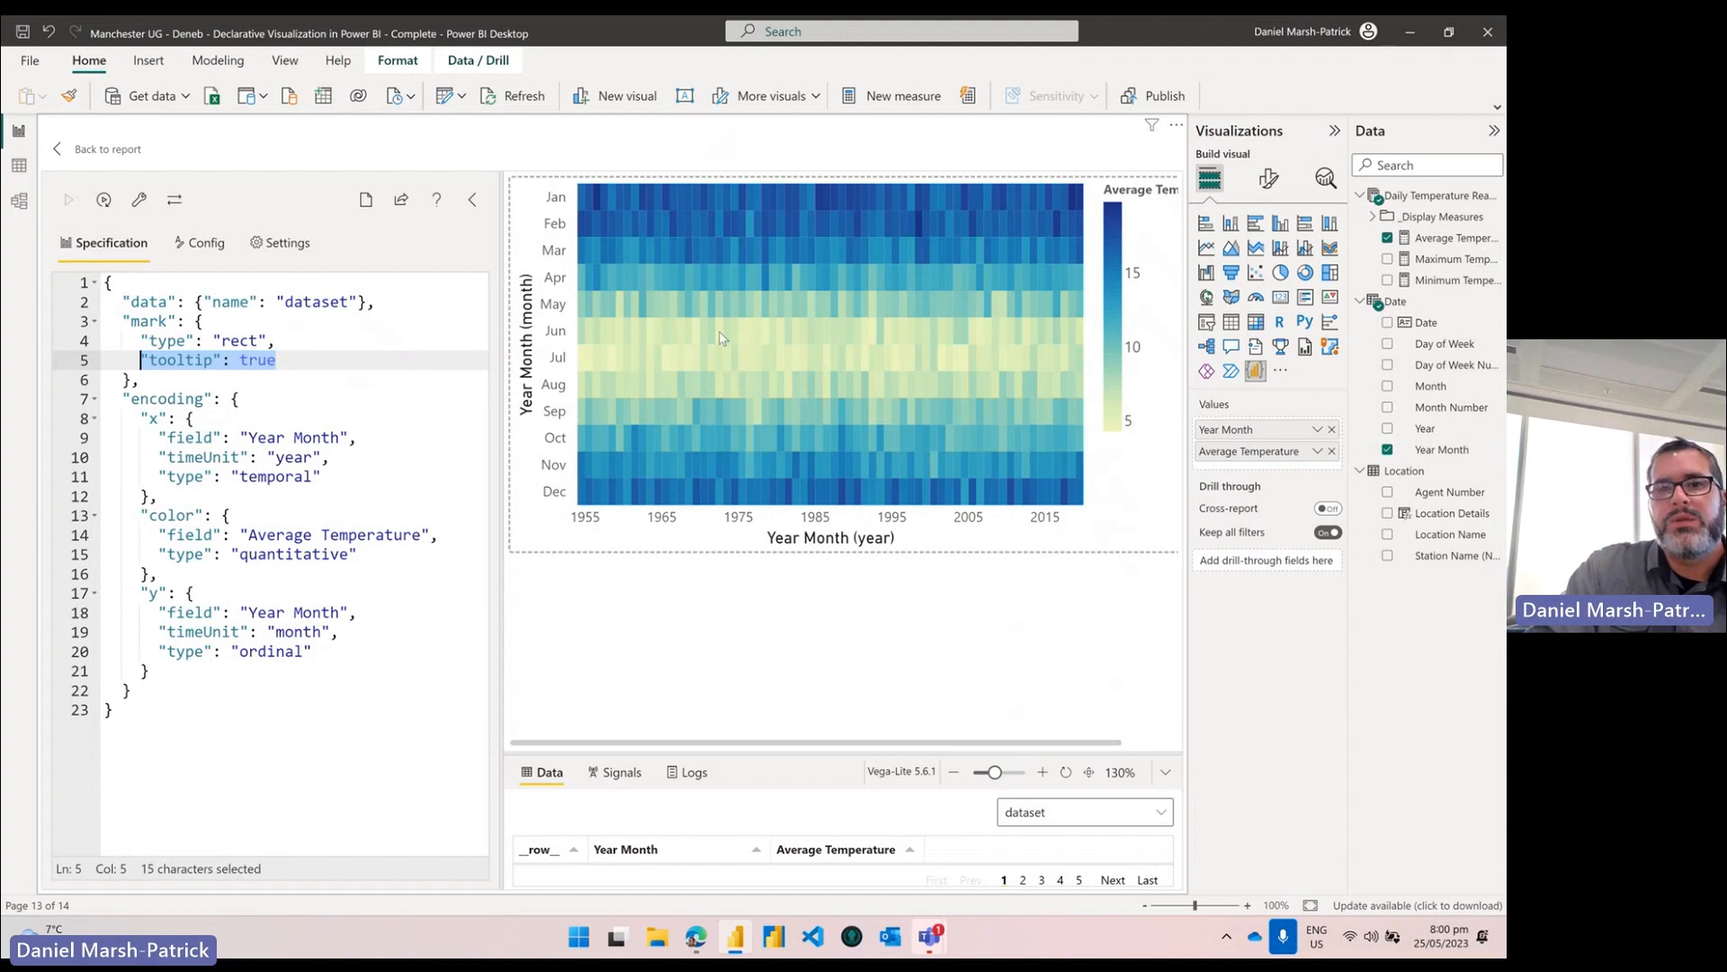
mouse_move(720, 338)
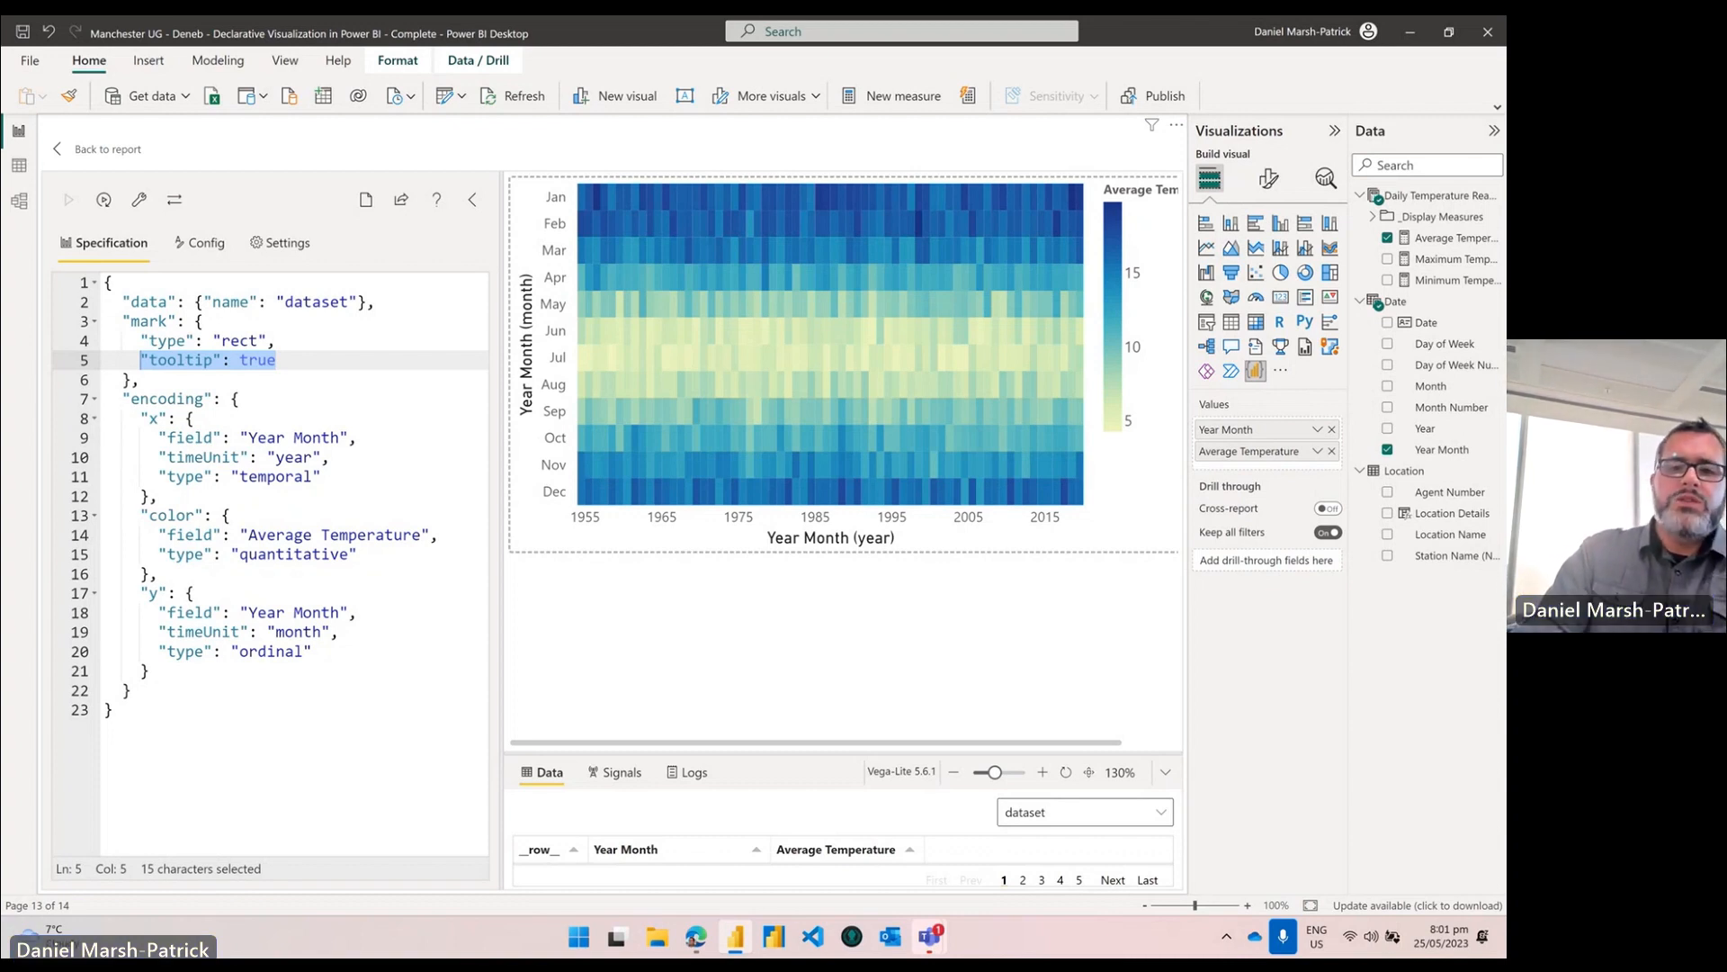
click(695, 937)
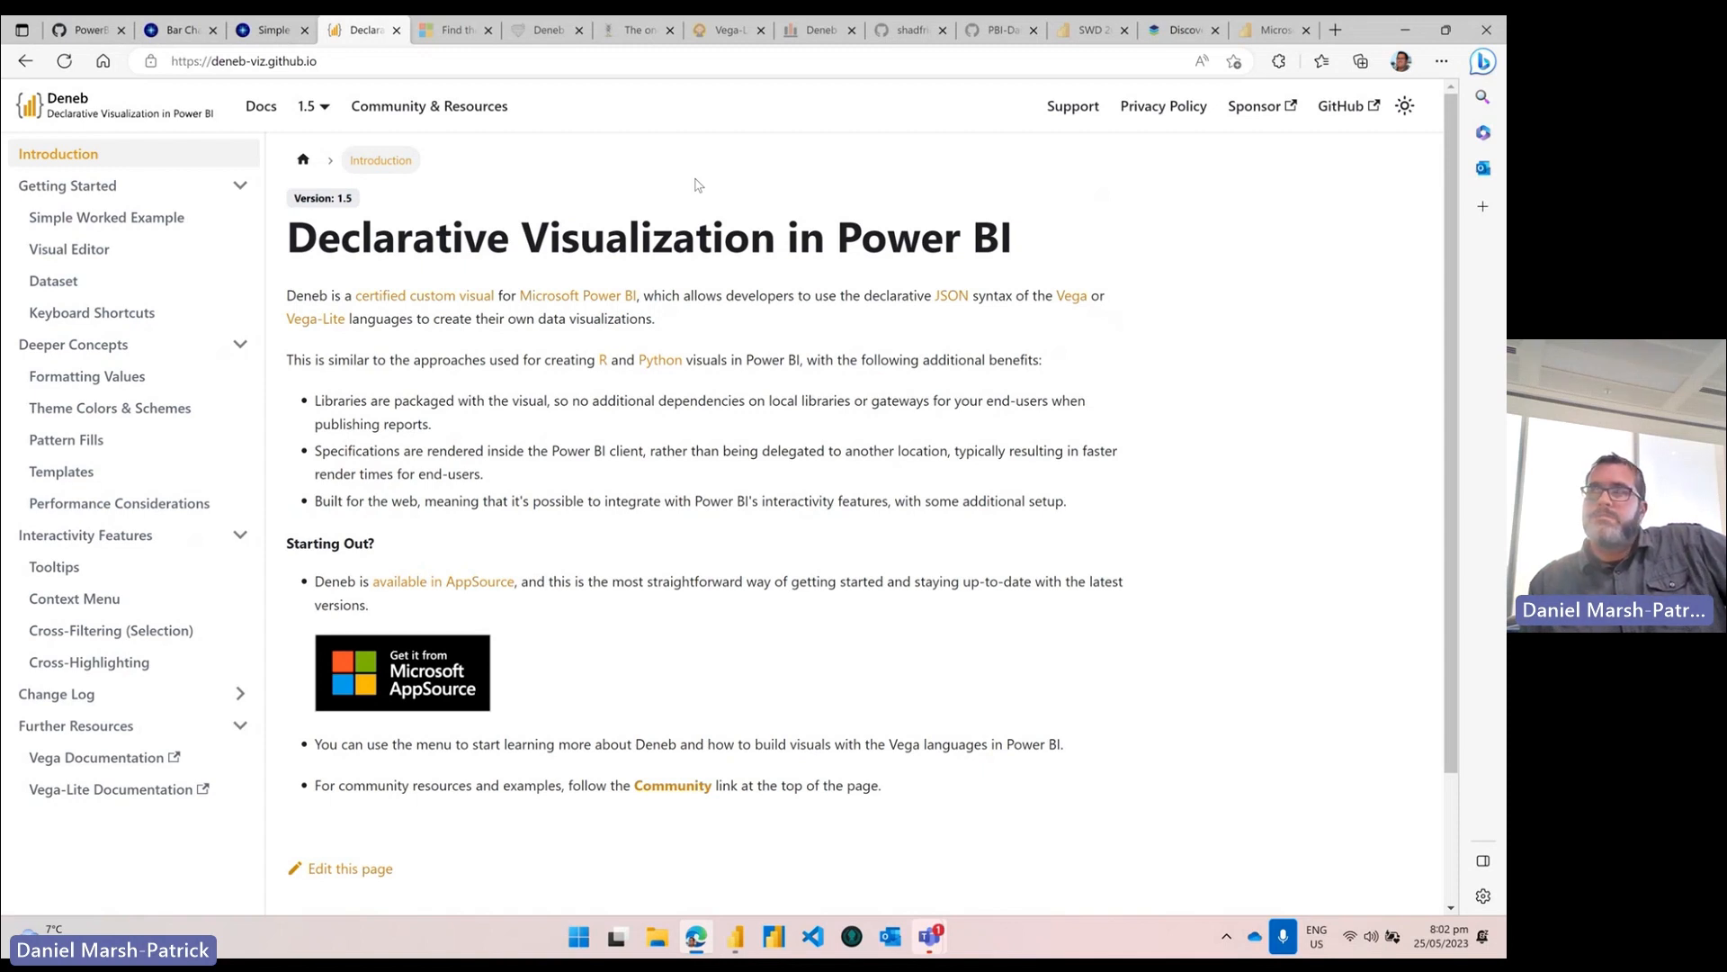
Step: Go to the Community & Resources page from the Deneb docs navigation
click(433, 109)
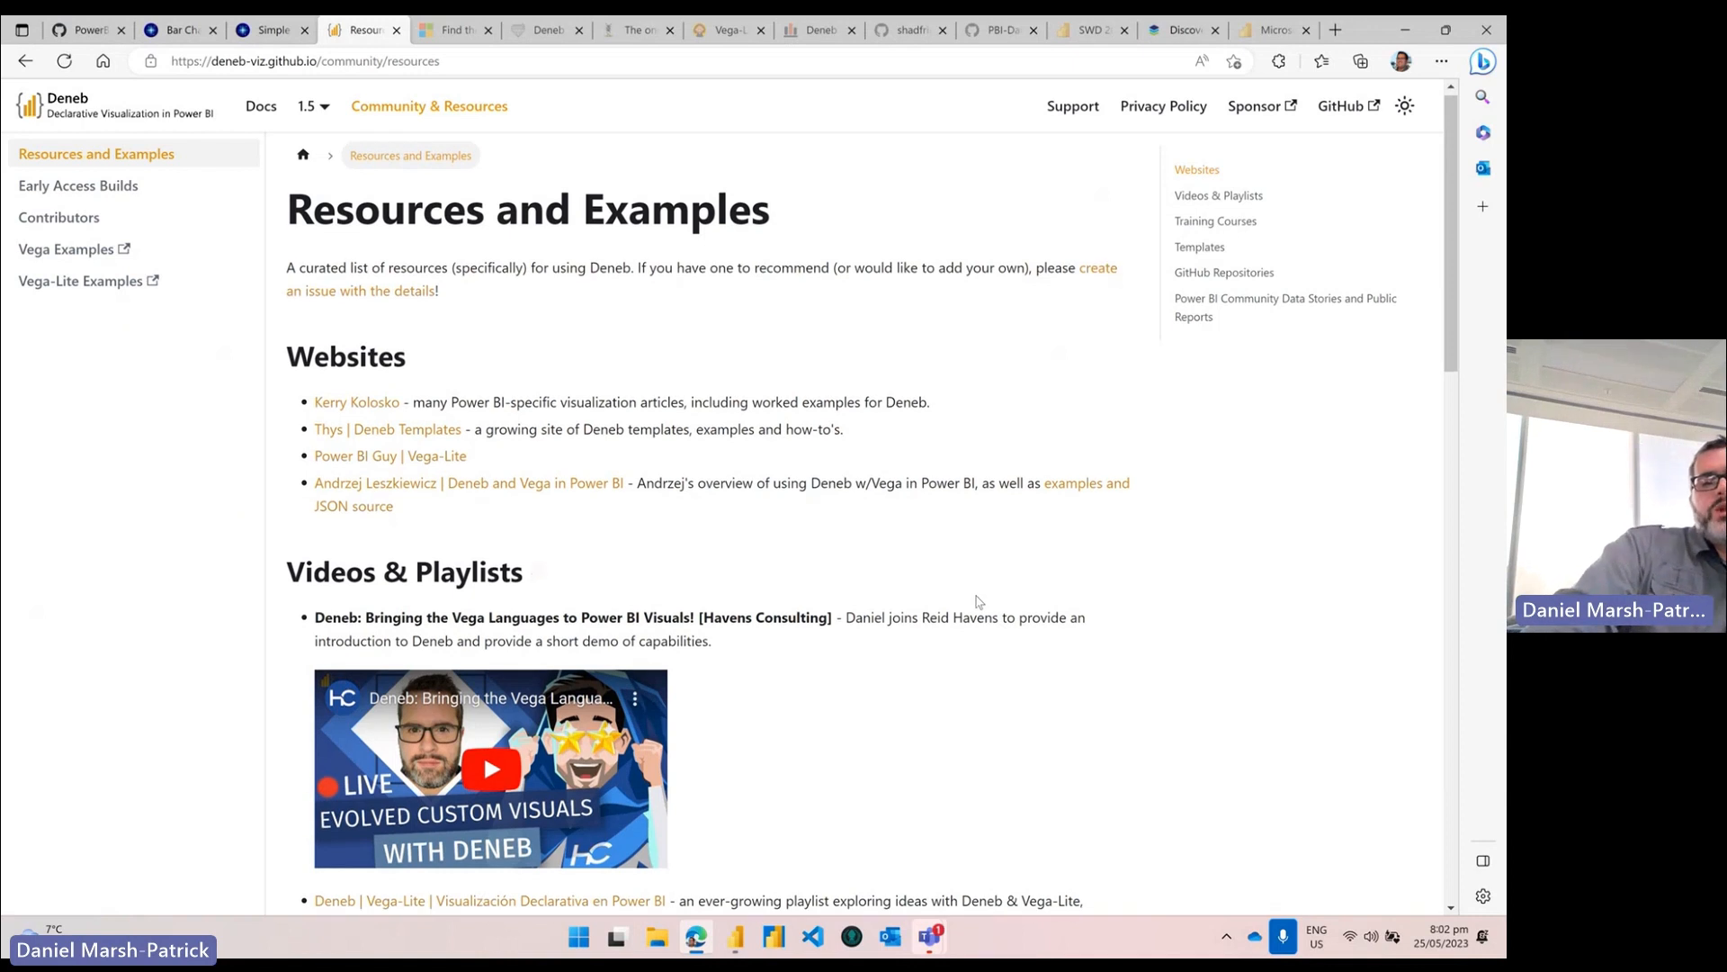
Step: Scroll down through videos, training courses, templates, GitHub repositories and community reports
scroll(977, 597, down, 5)
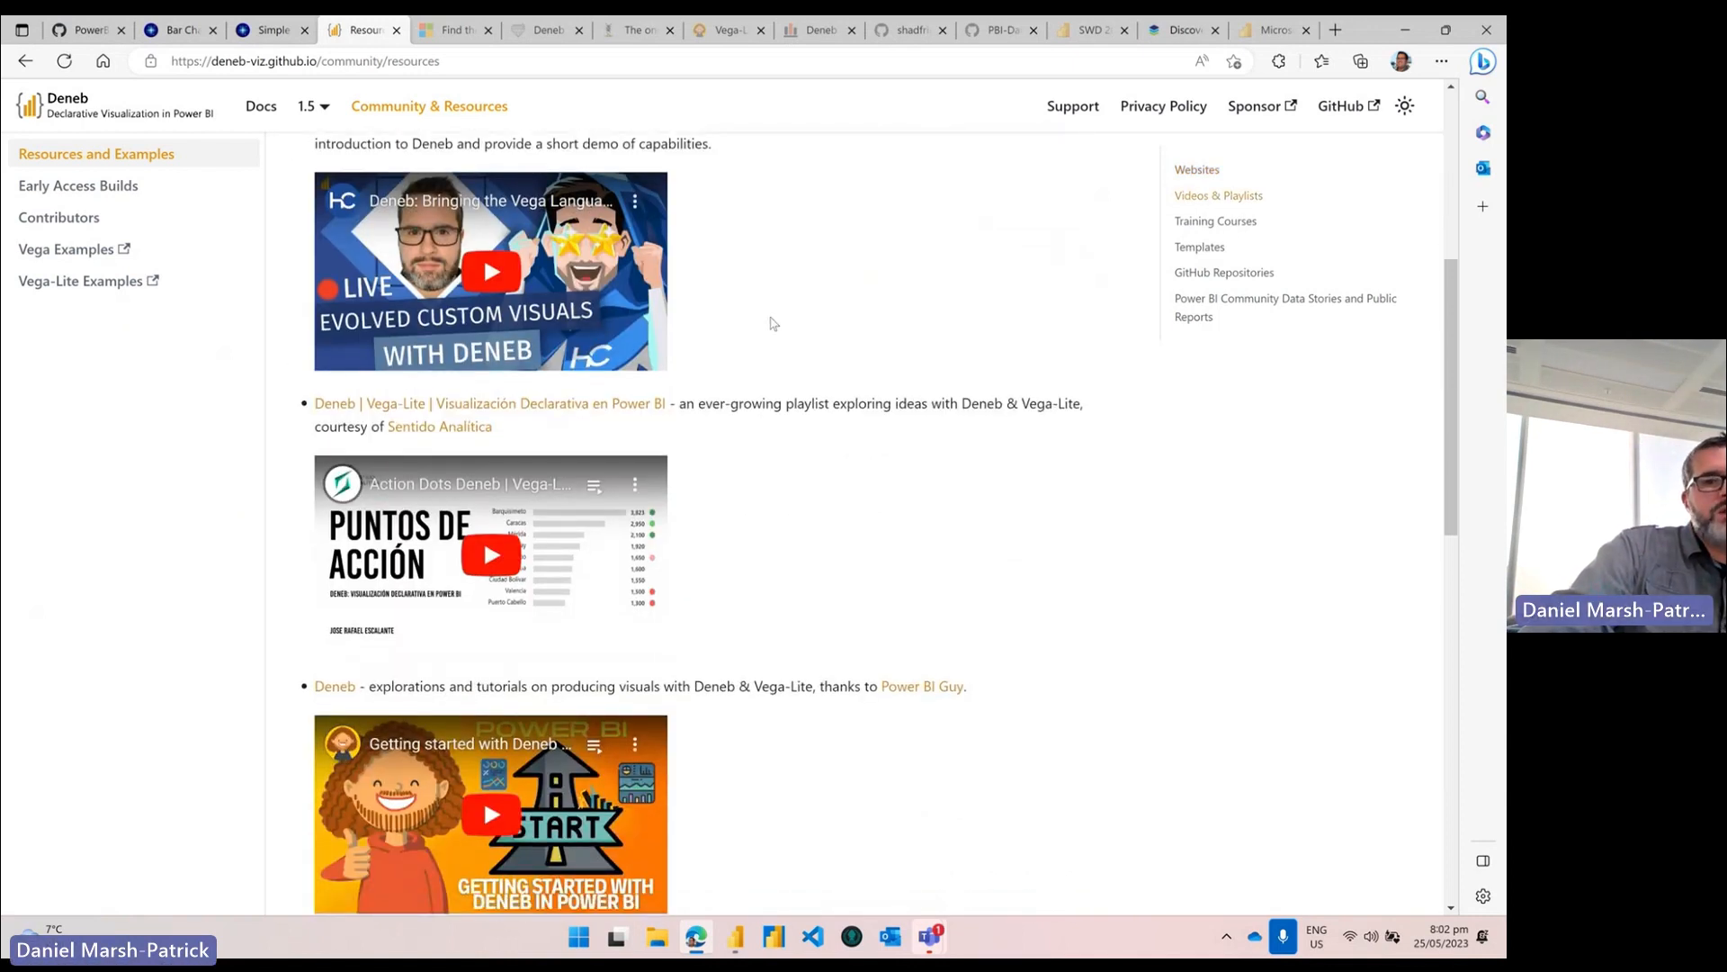
scroll(771, 326, up, 1)
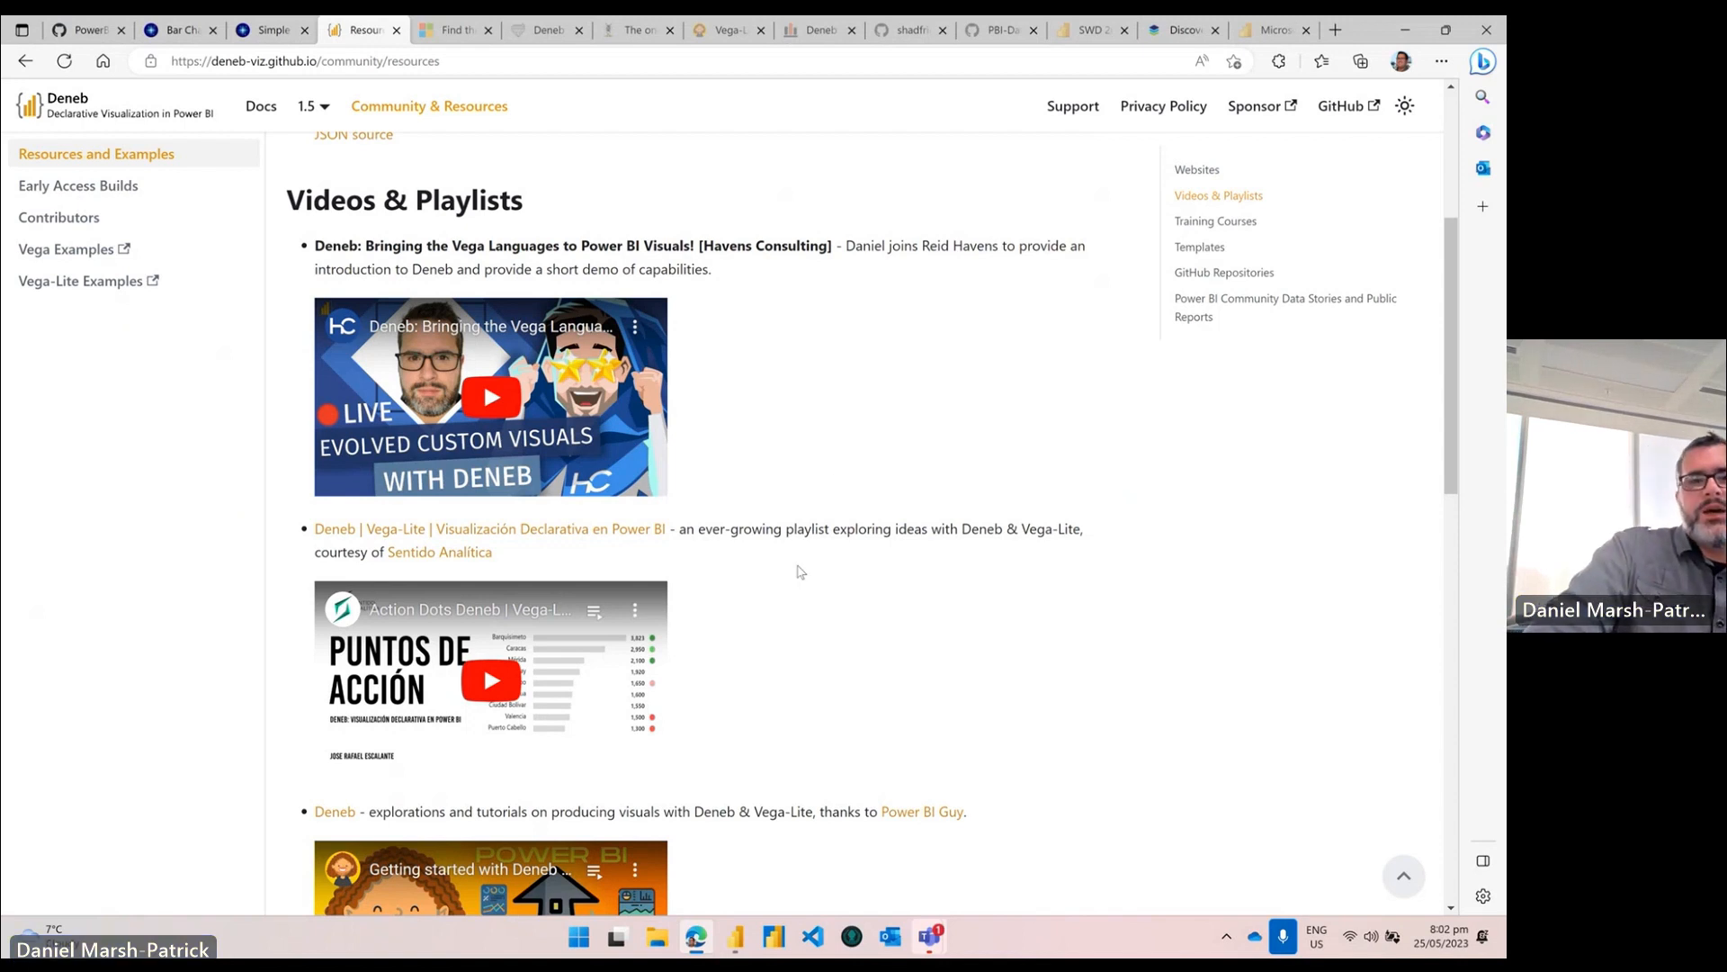
scroll(783, 606, down, 3)
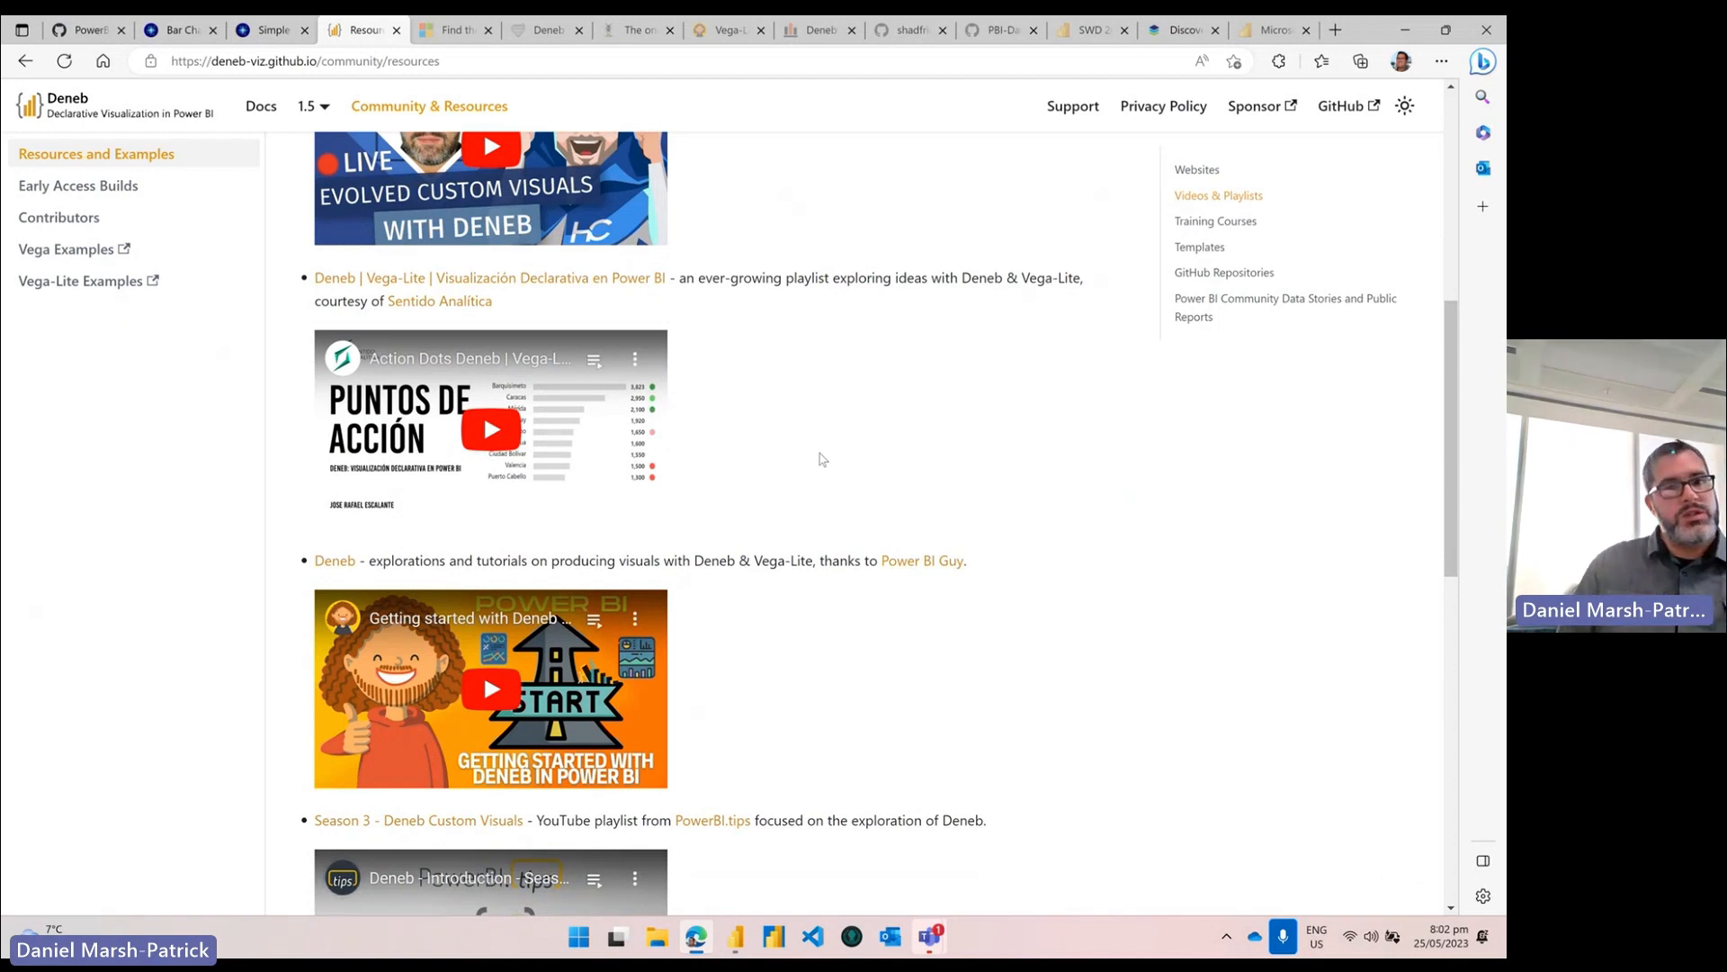
scroll(952, 641, down, 1)
scroll(952, 641, down, 1)
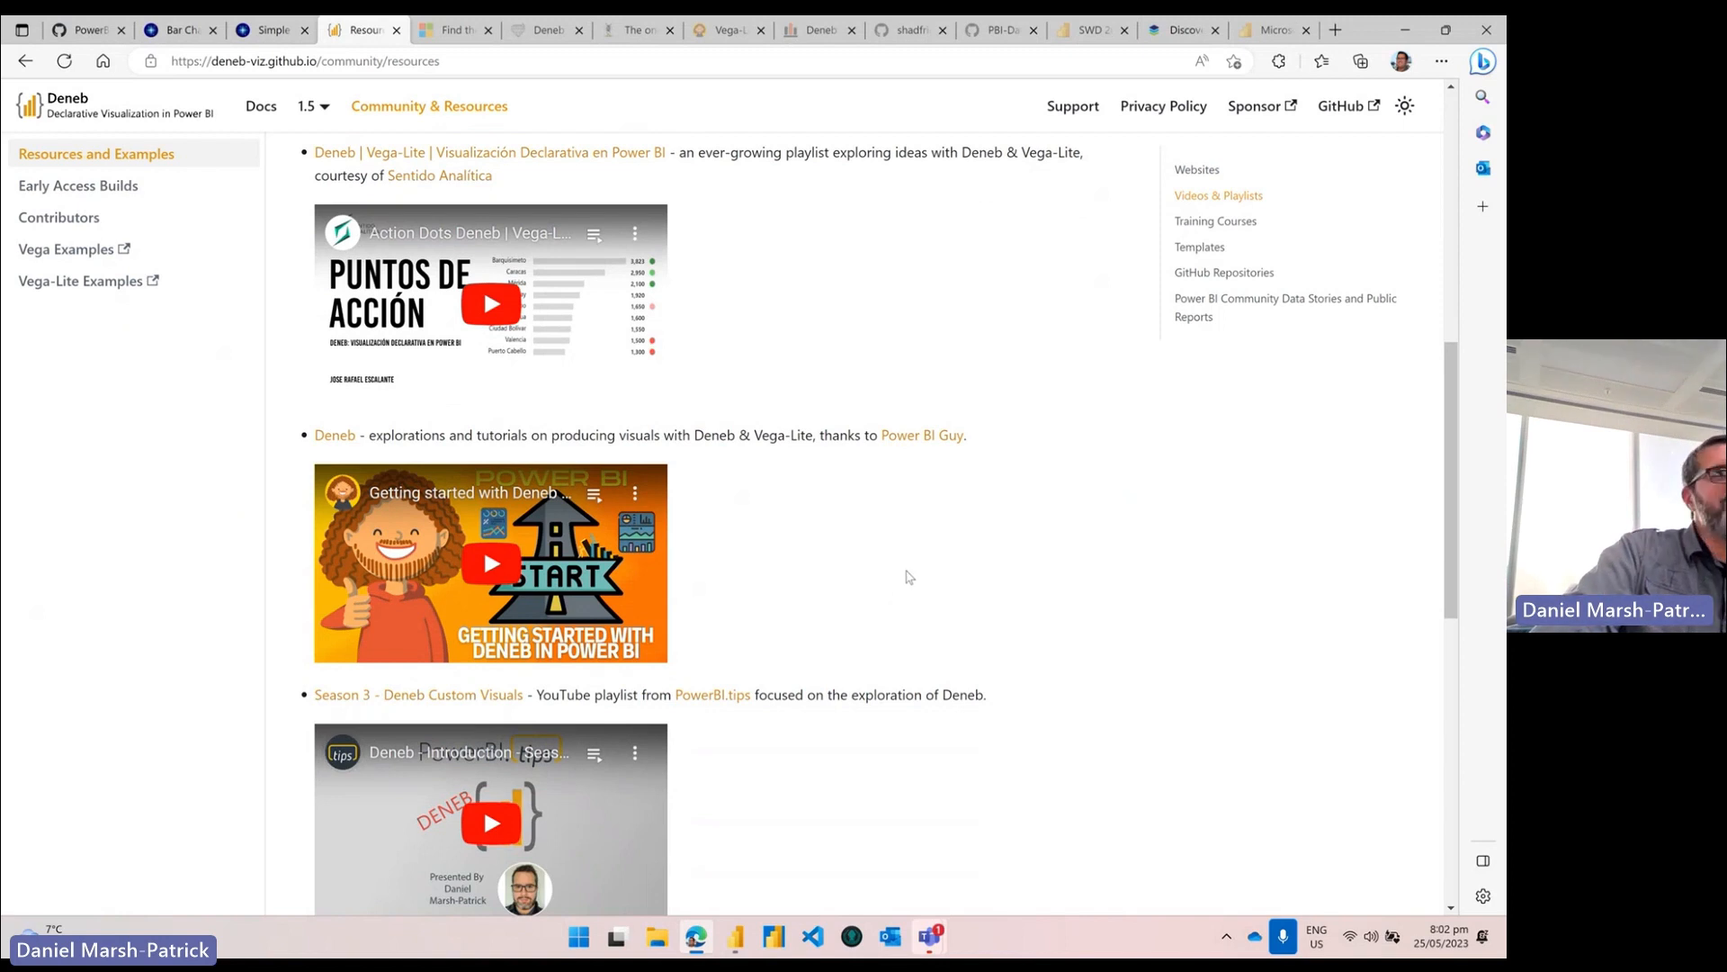
scroll(861, 545, down, 1)
scroll(860, 545, down, 1)
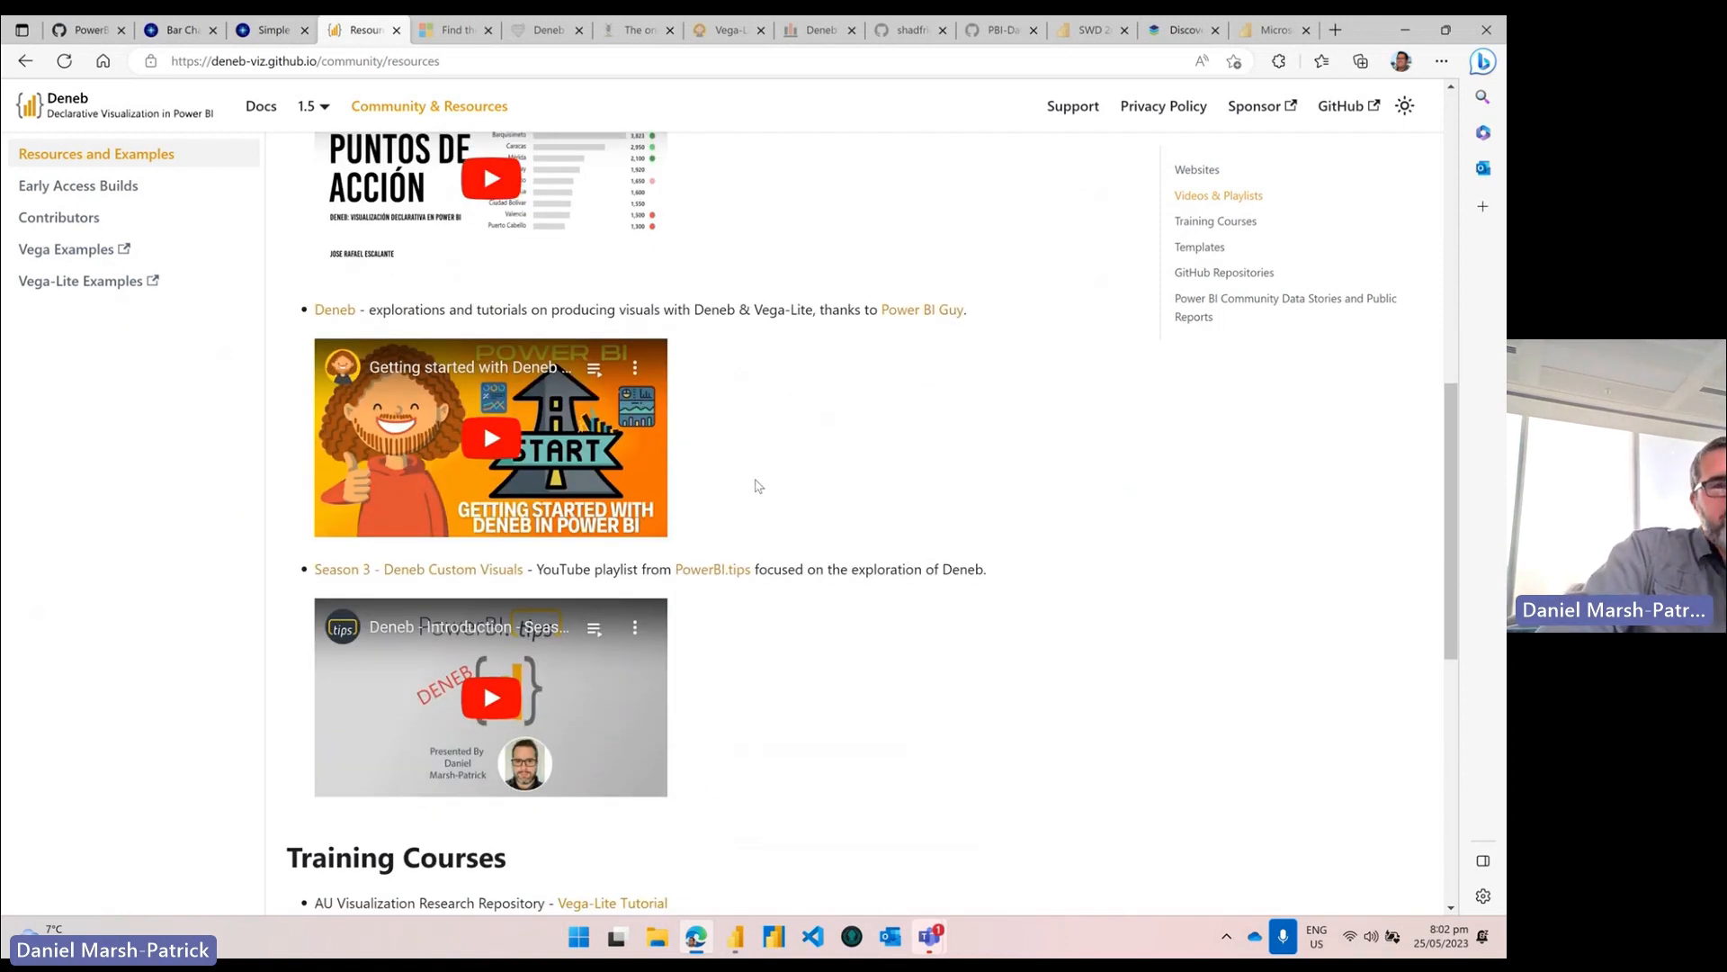
scroll(754, 490, down, 3)
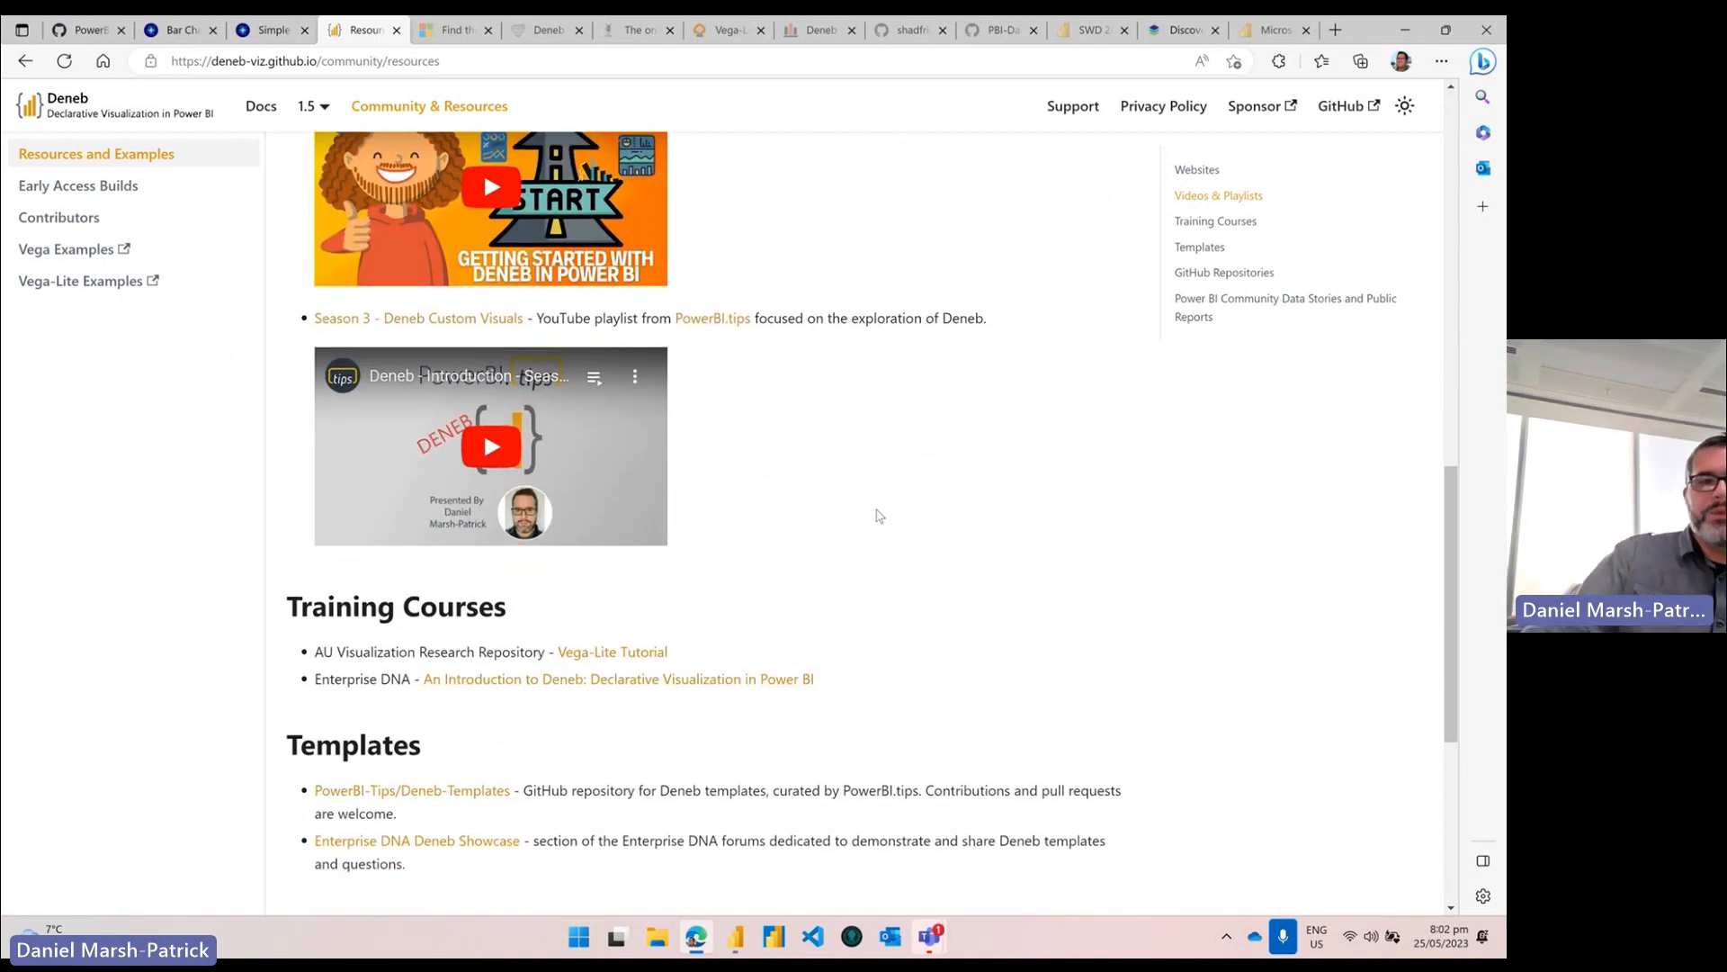
scroll(892, 515, down, 1)
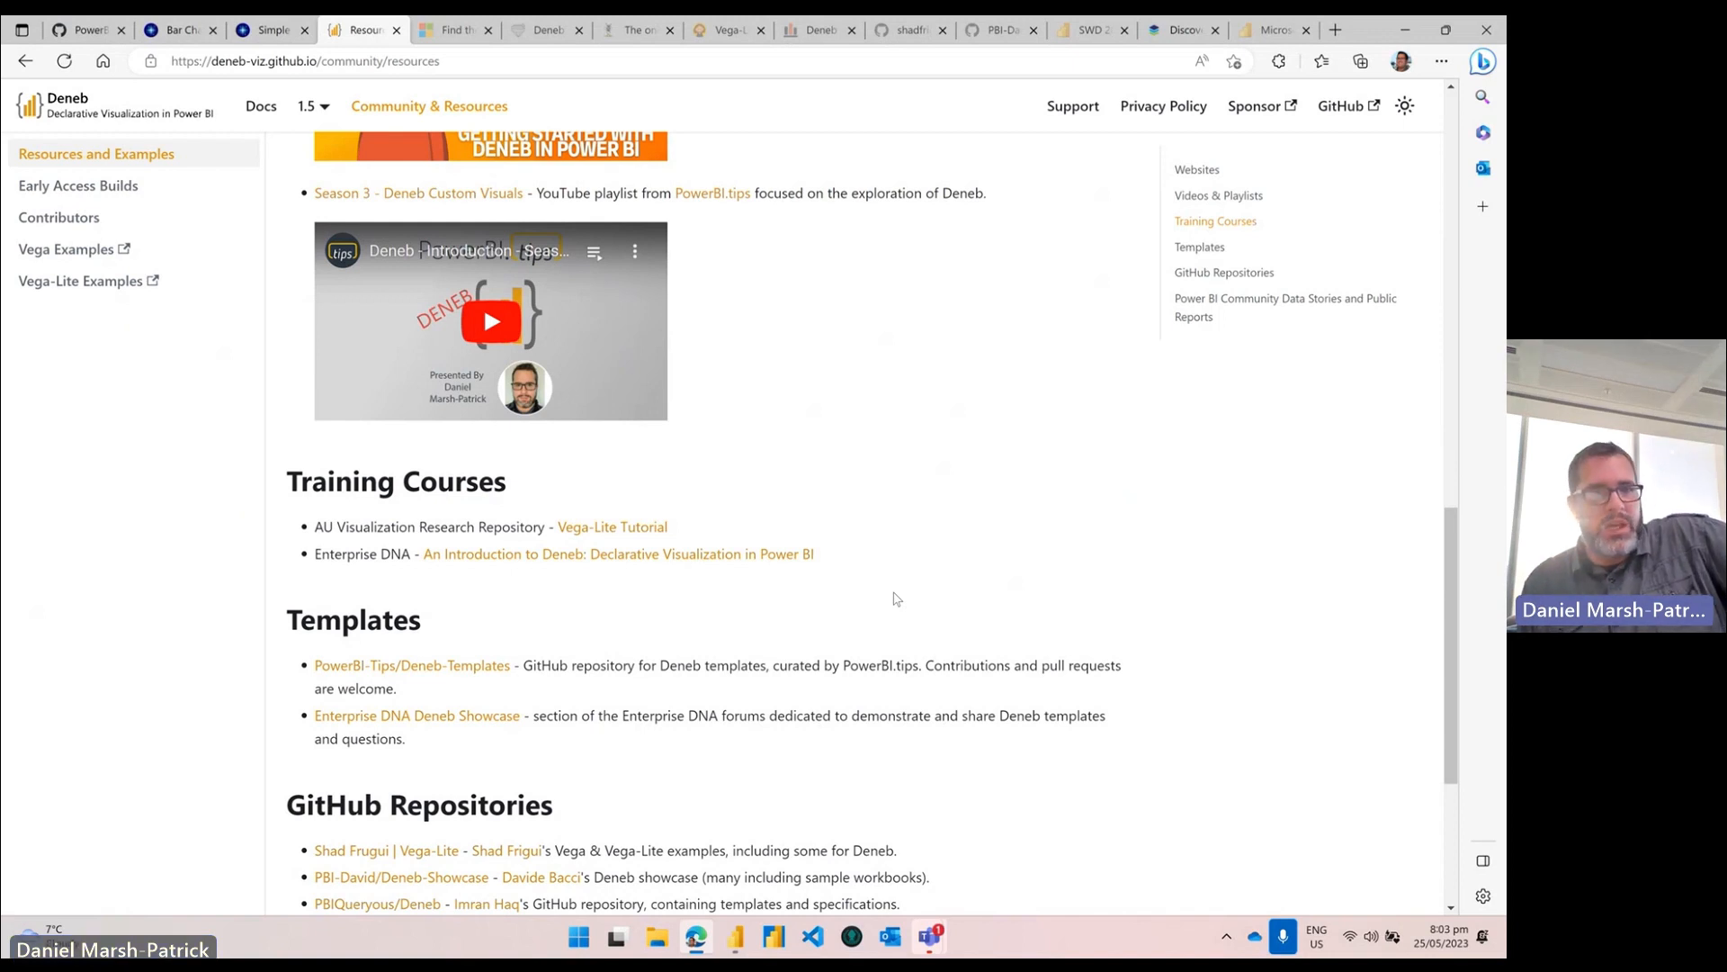
scroll(861, 454, down, 3)
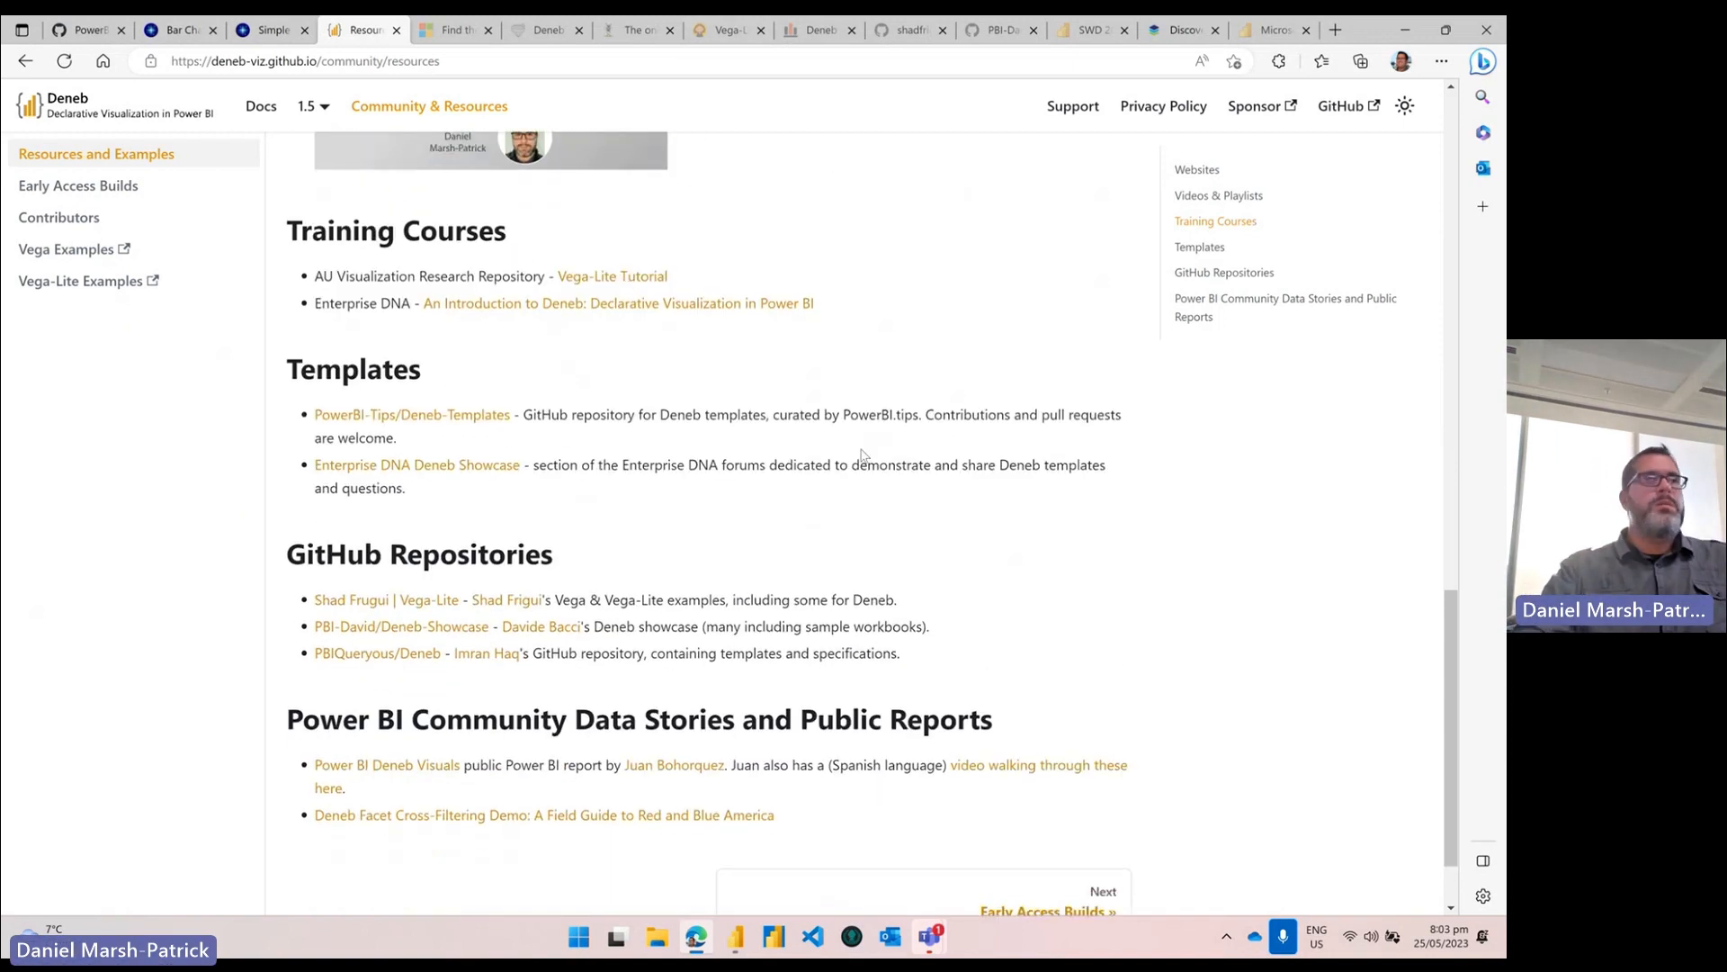
scroll(864, 488, down, 2)
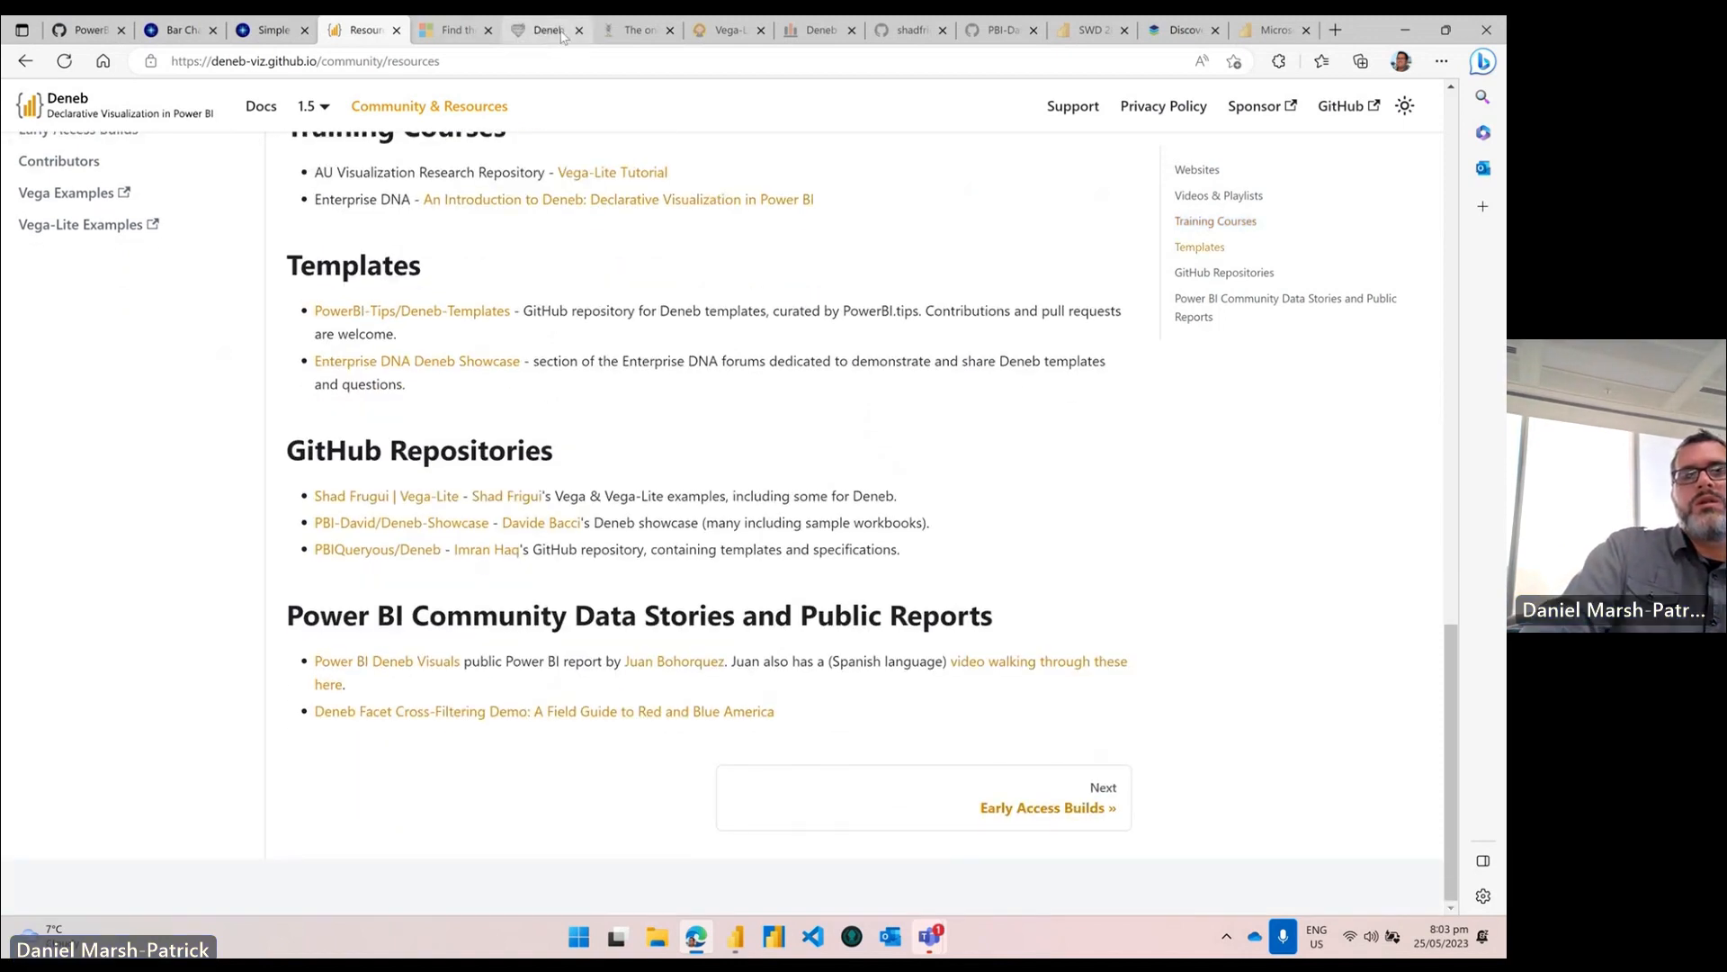
Step: Browse the blog's Deneb posts down to Faceted Charts, then drag the sample workbook window onto this screen
click(544, 31)
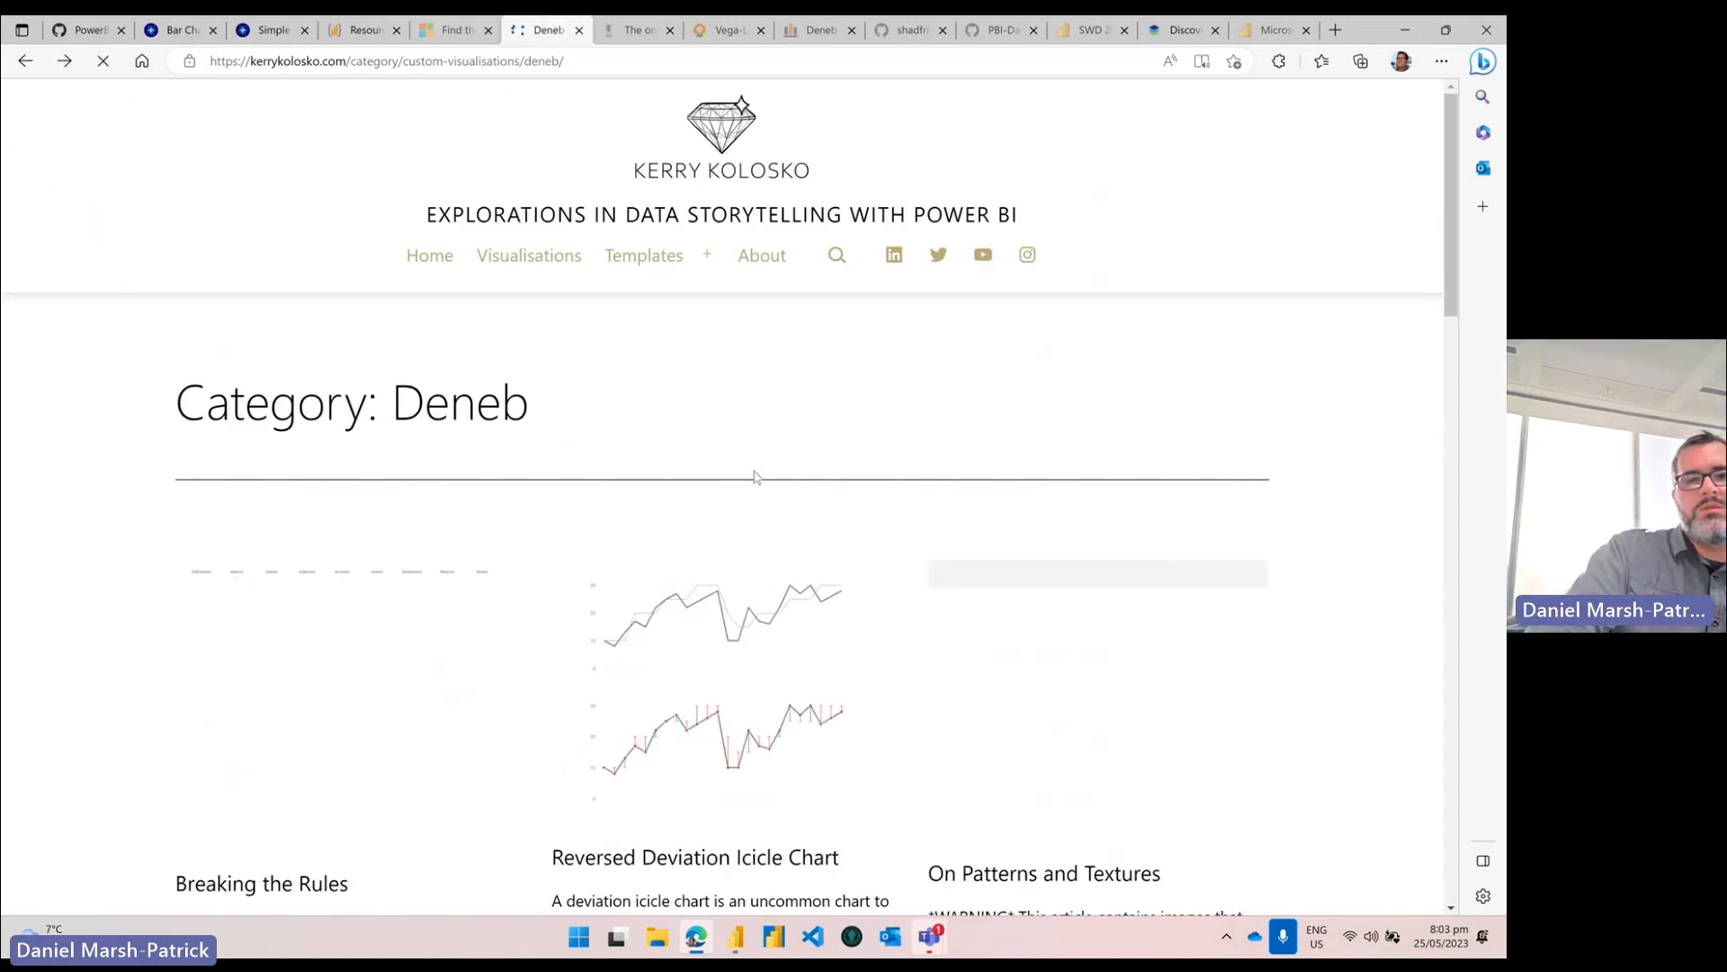
scroll(756, 475, down, 2)
scroll(756, 475, down, 2)
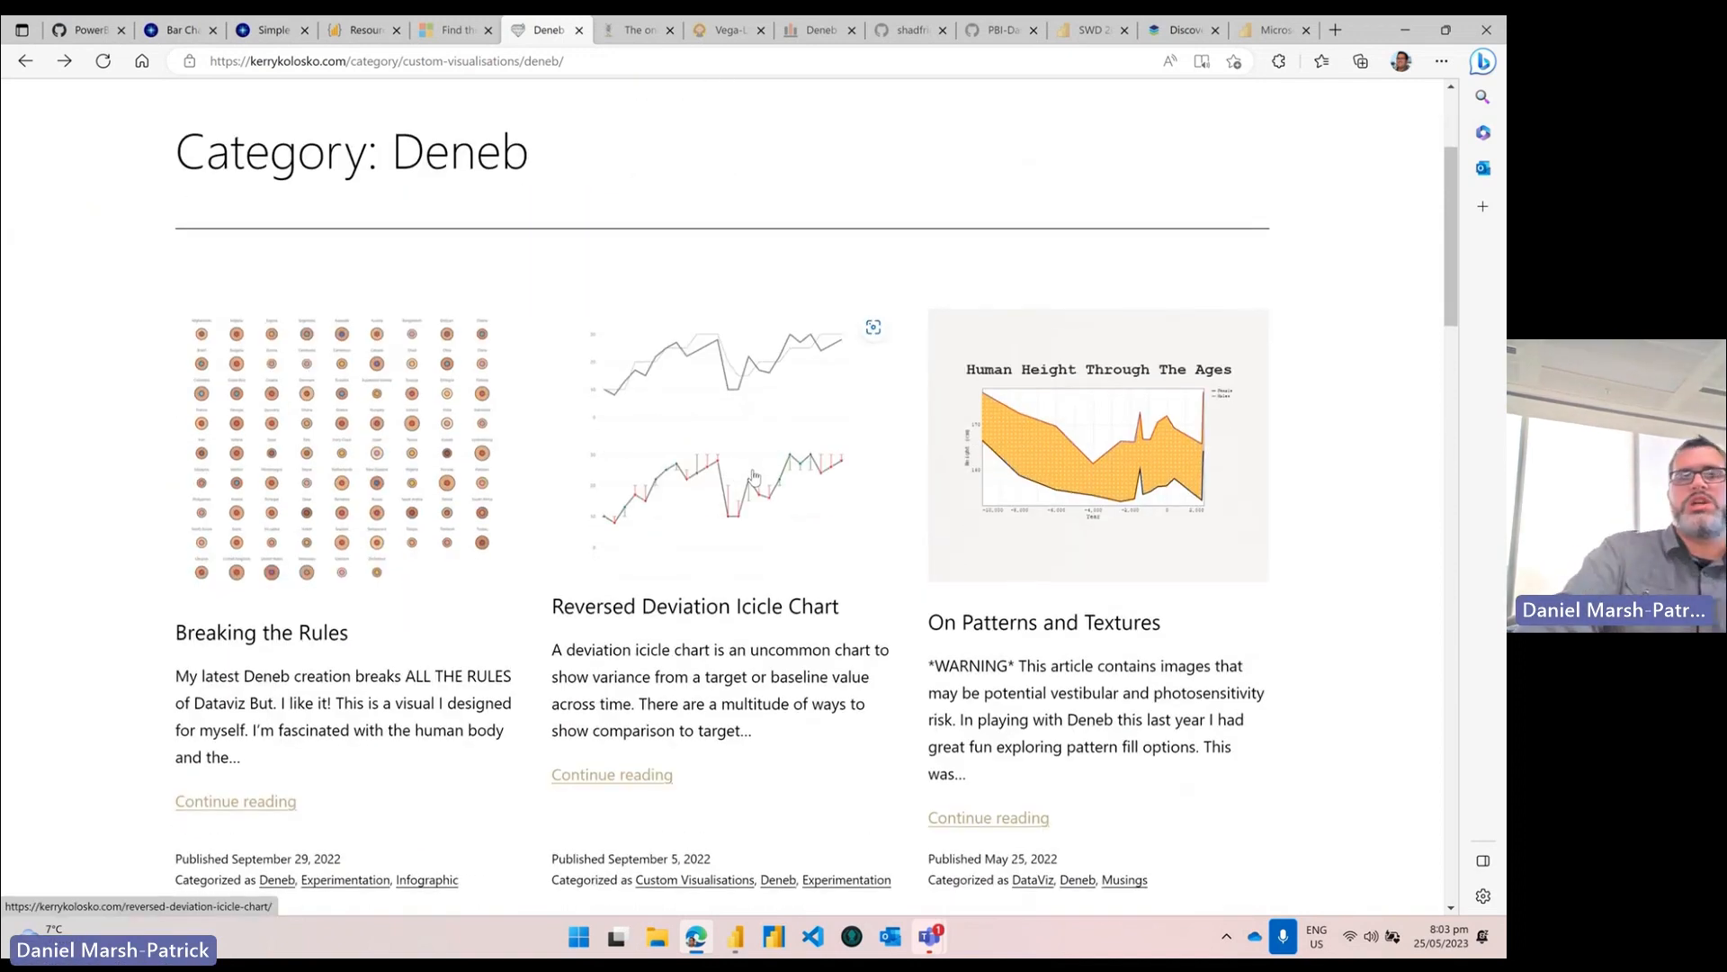
scroll(762, 513, down, 4)
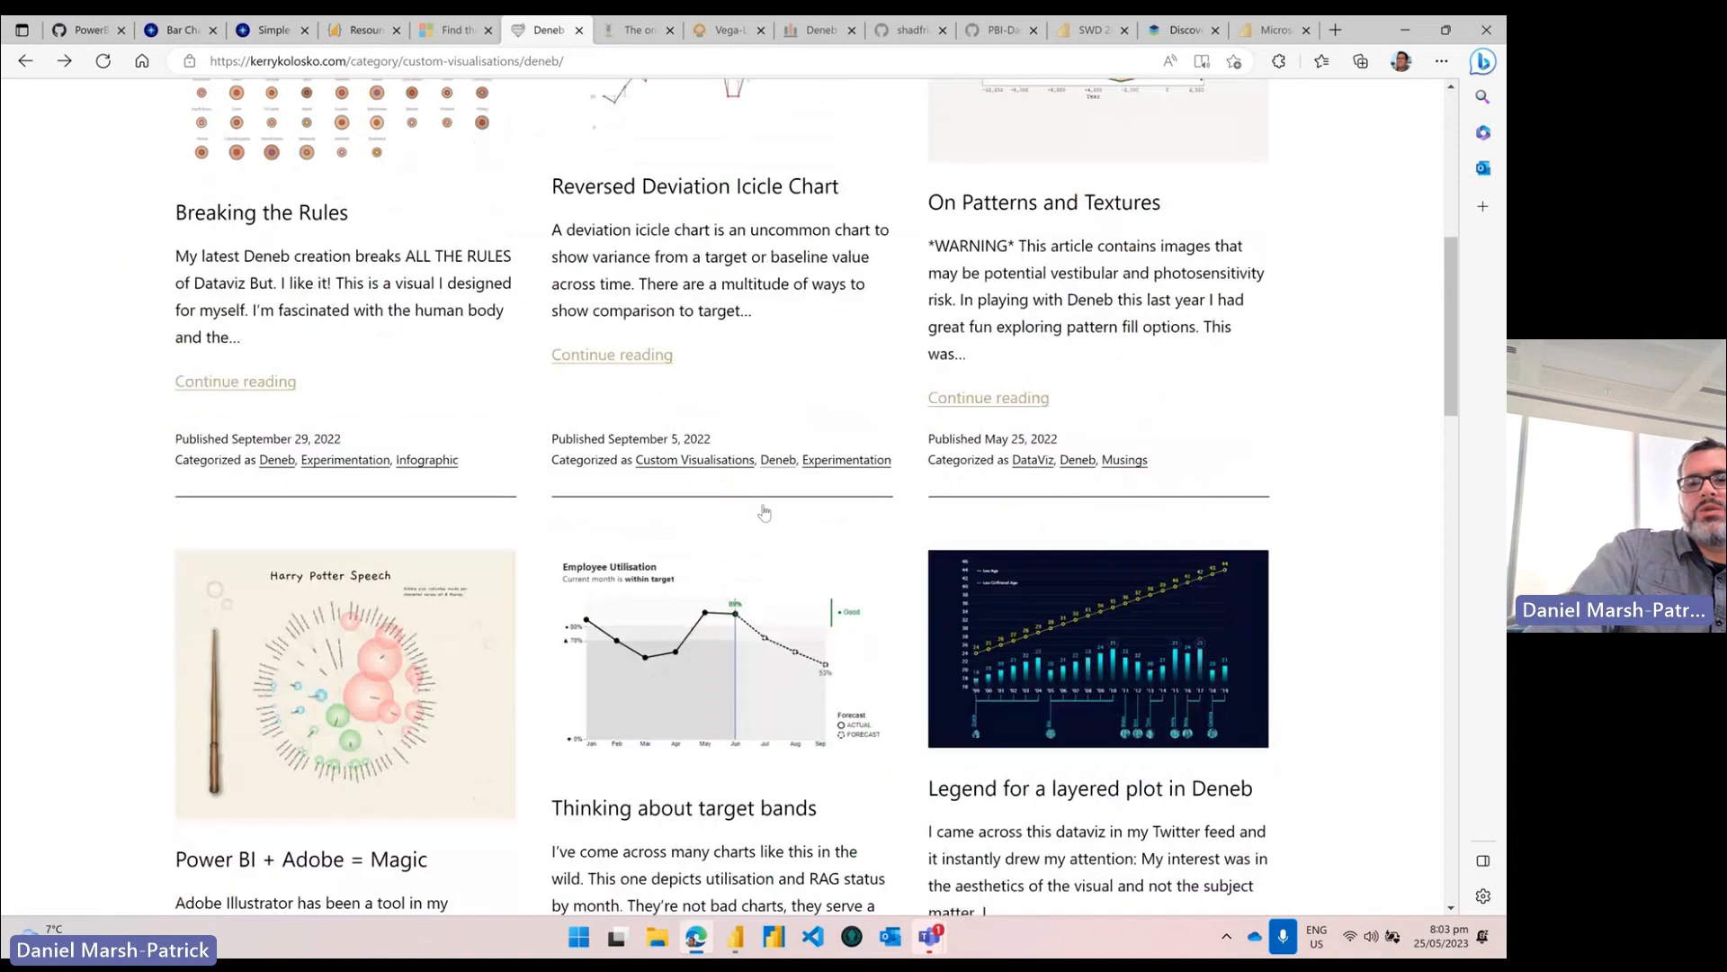
scroll(763, 513, down, 1)
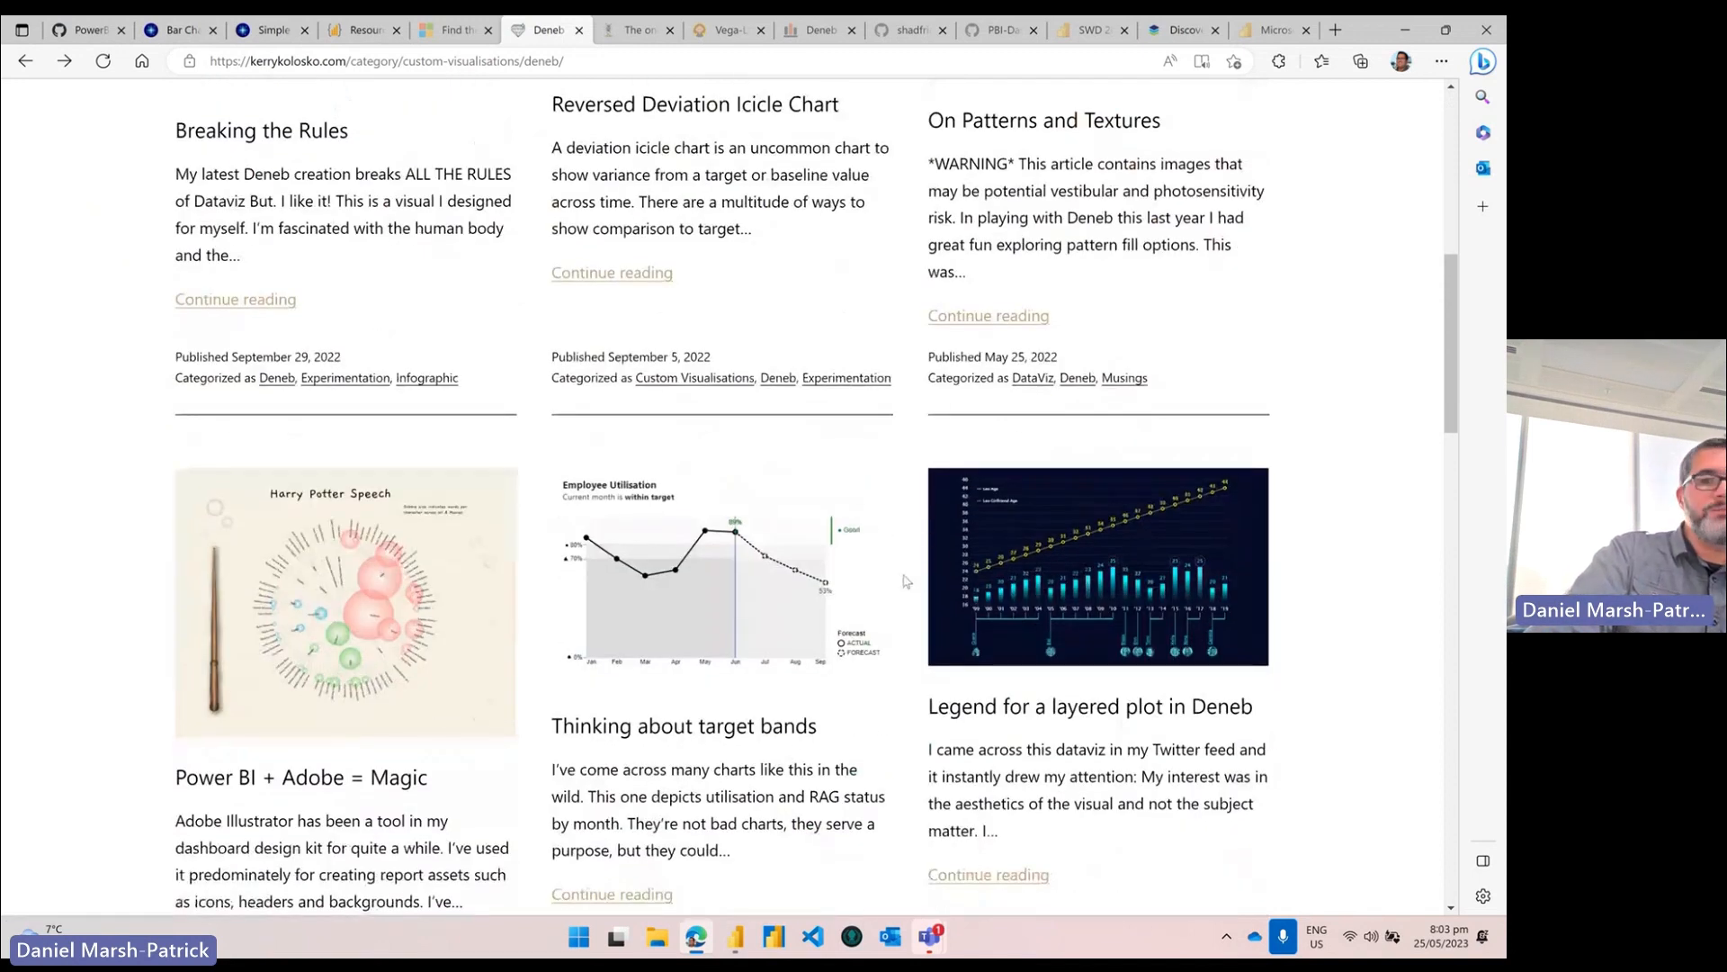
scroll(904, 580, down, 8)
scroll(861, 577, down, 6)
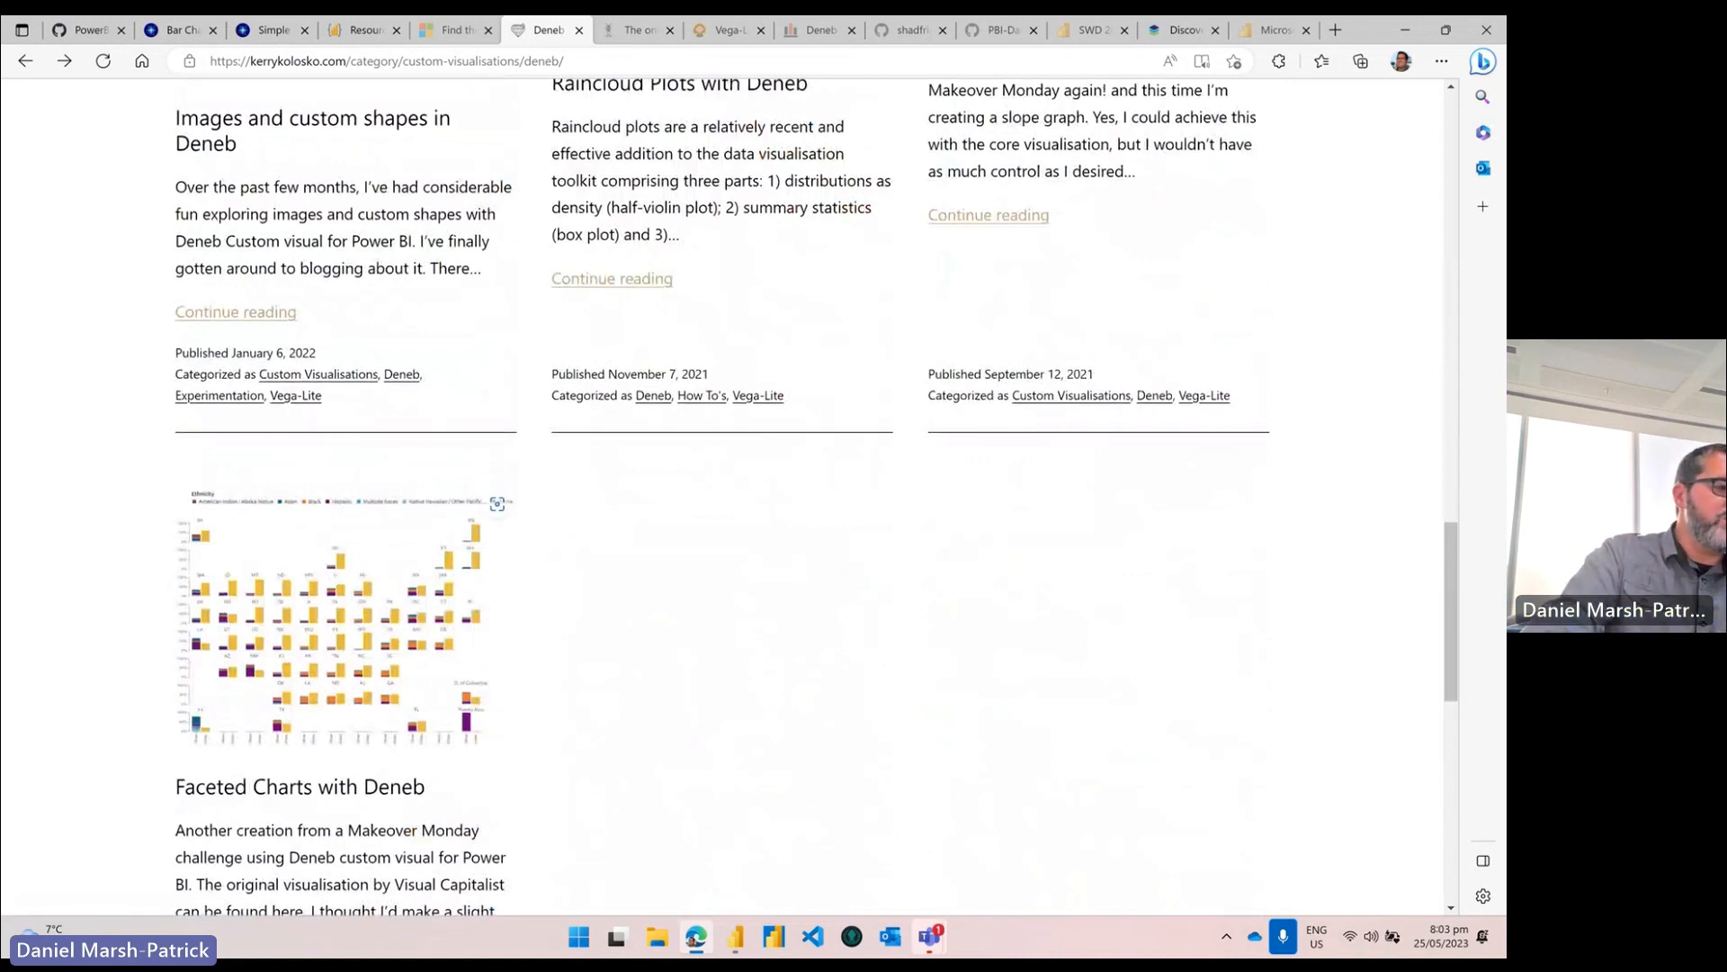
drag(0, 378, 869, 179)
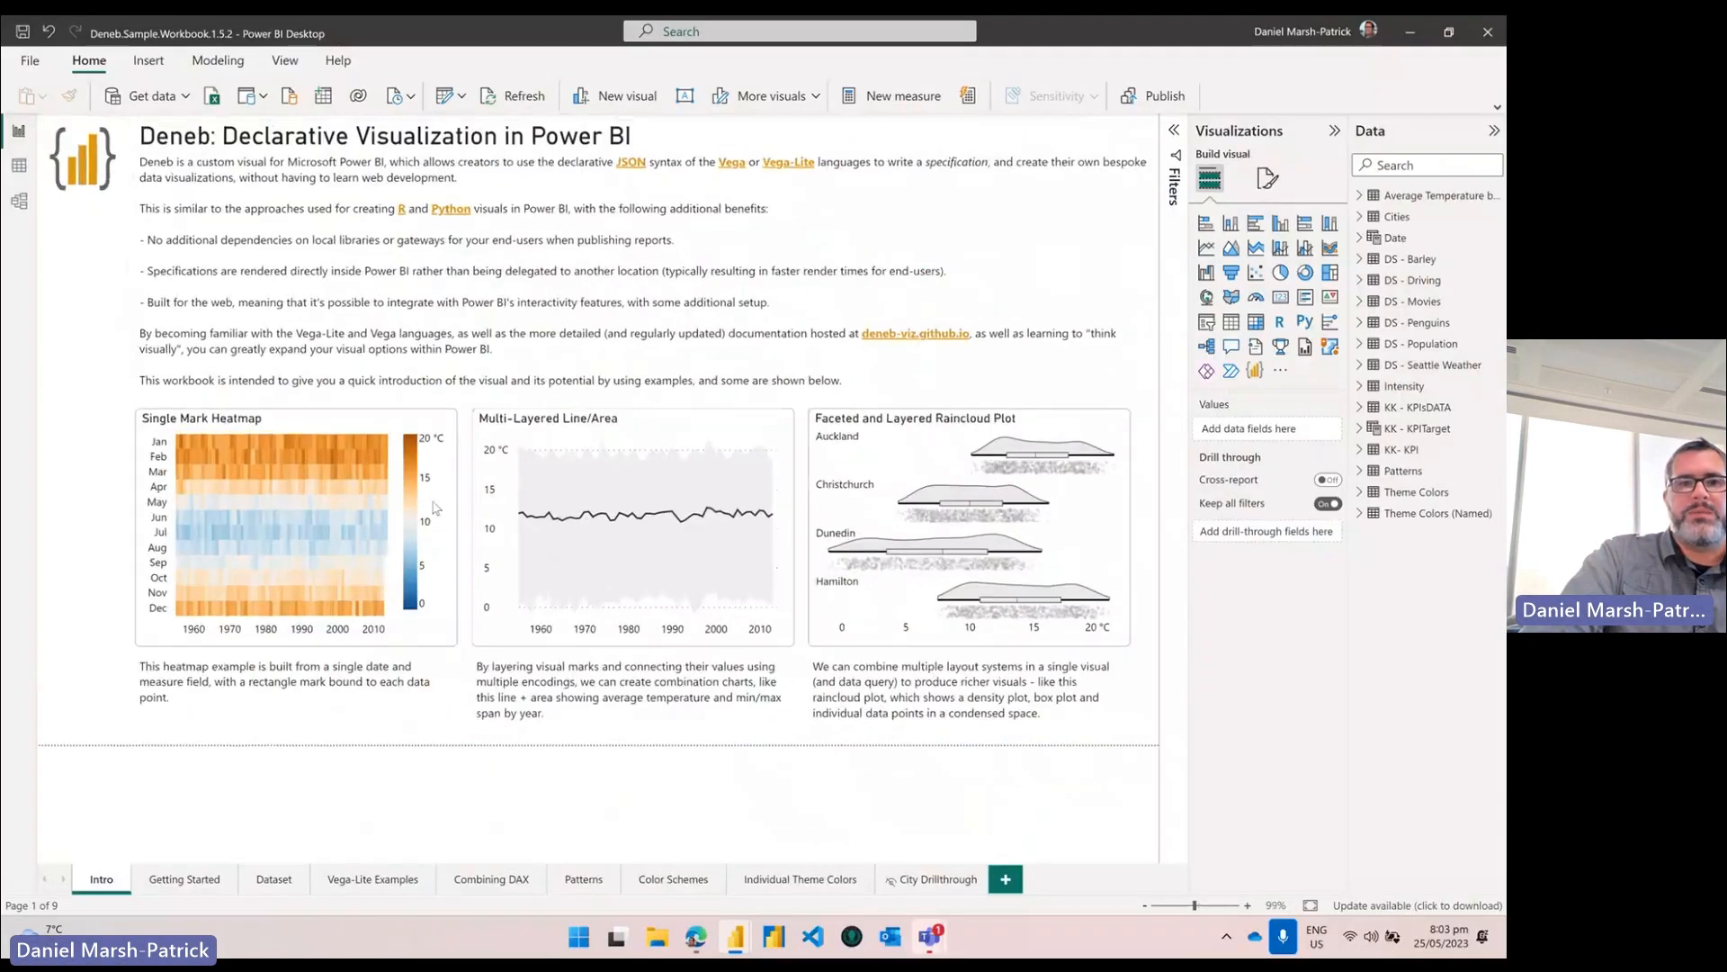
Step: Maximize the sample workbook, collapse the Visualizations and Data panes, and open the Combining DAX page
double_click(869, 179)
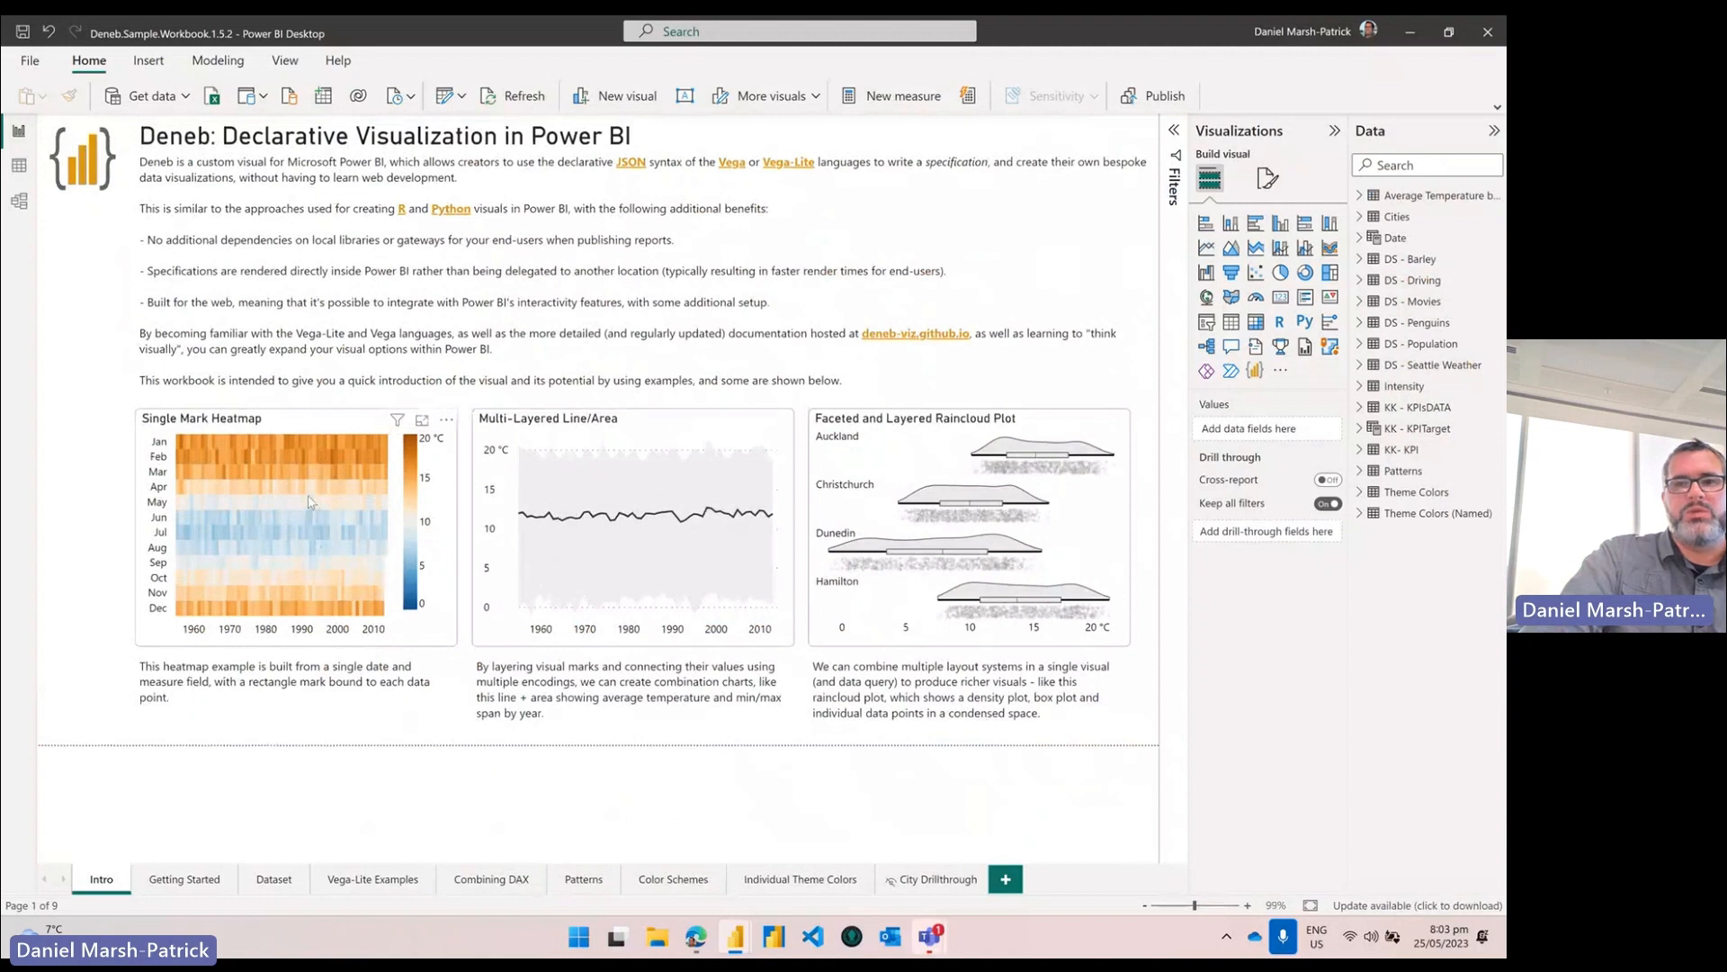
click(1334, 130)
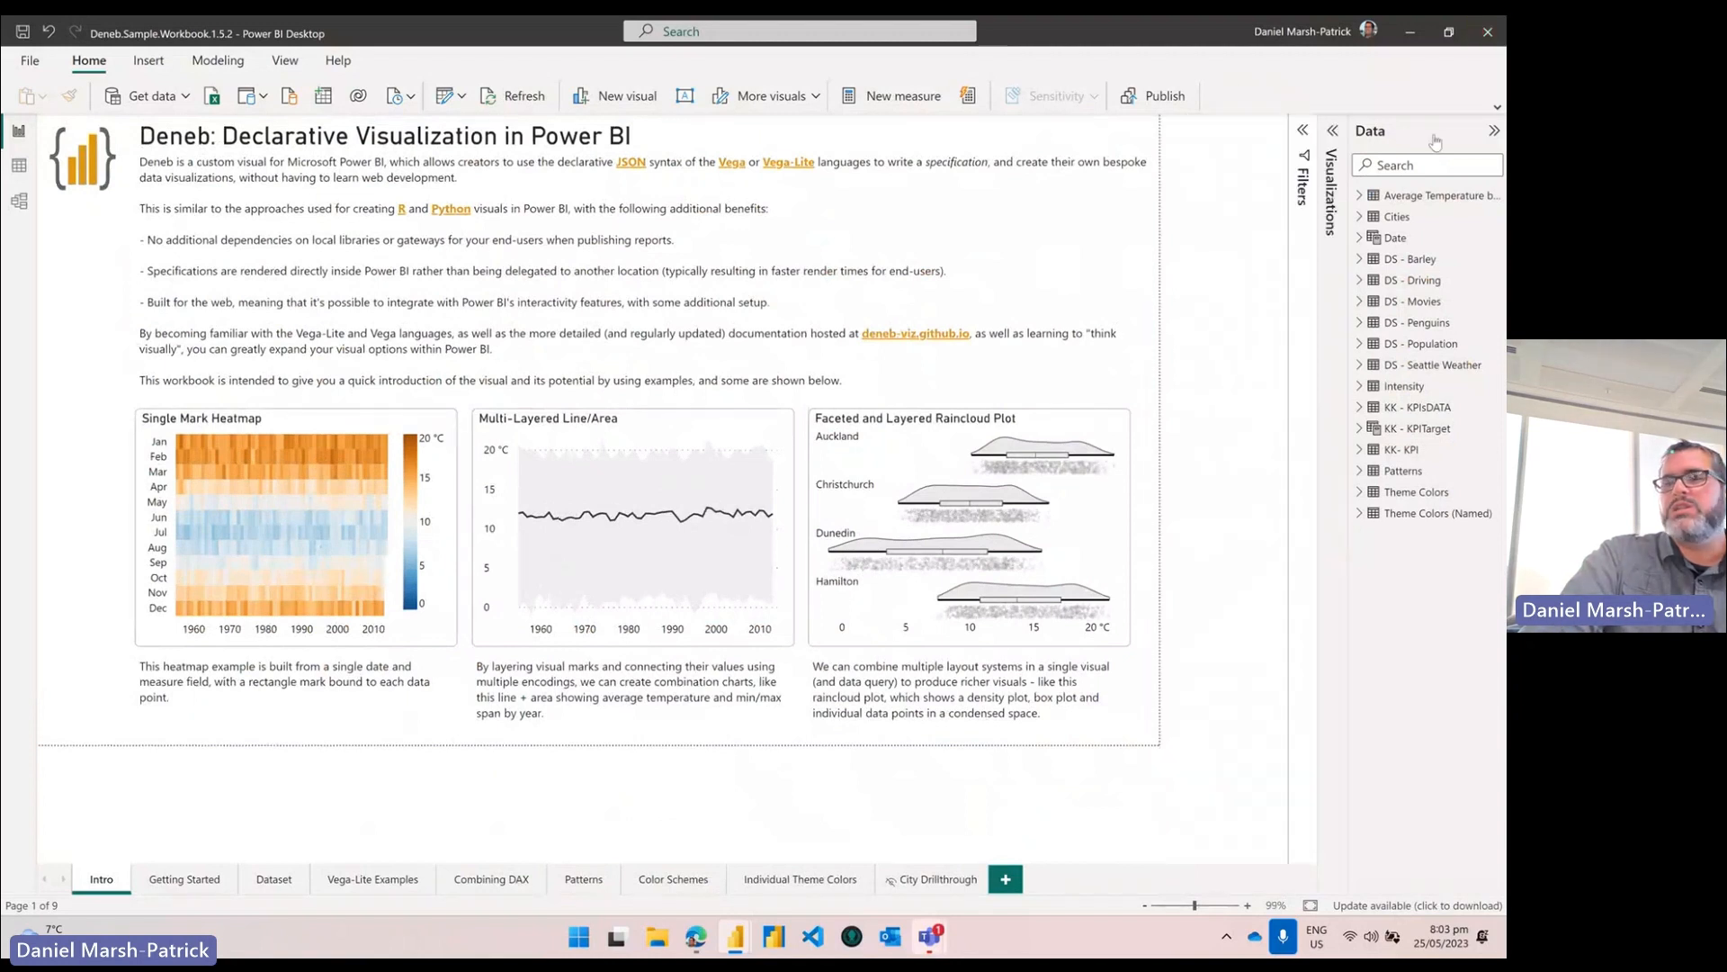
click(1495, 130)
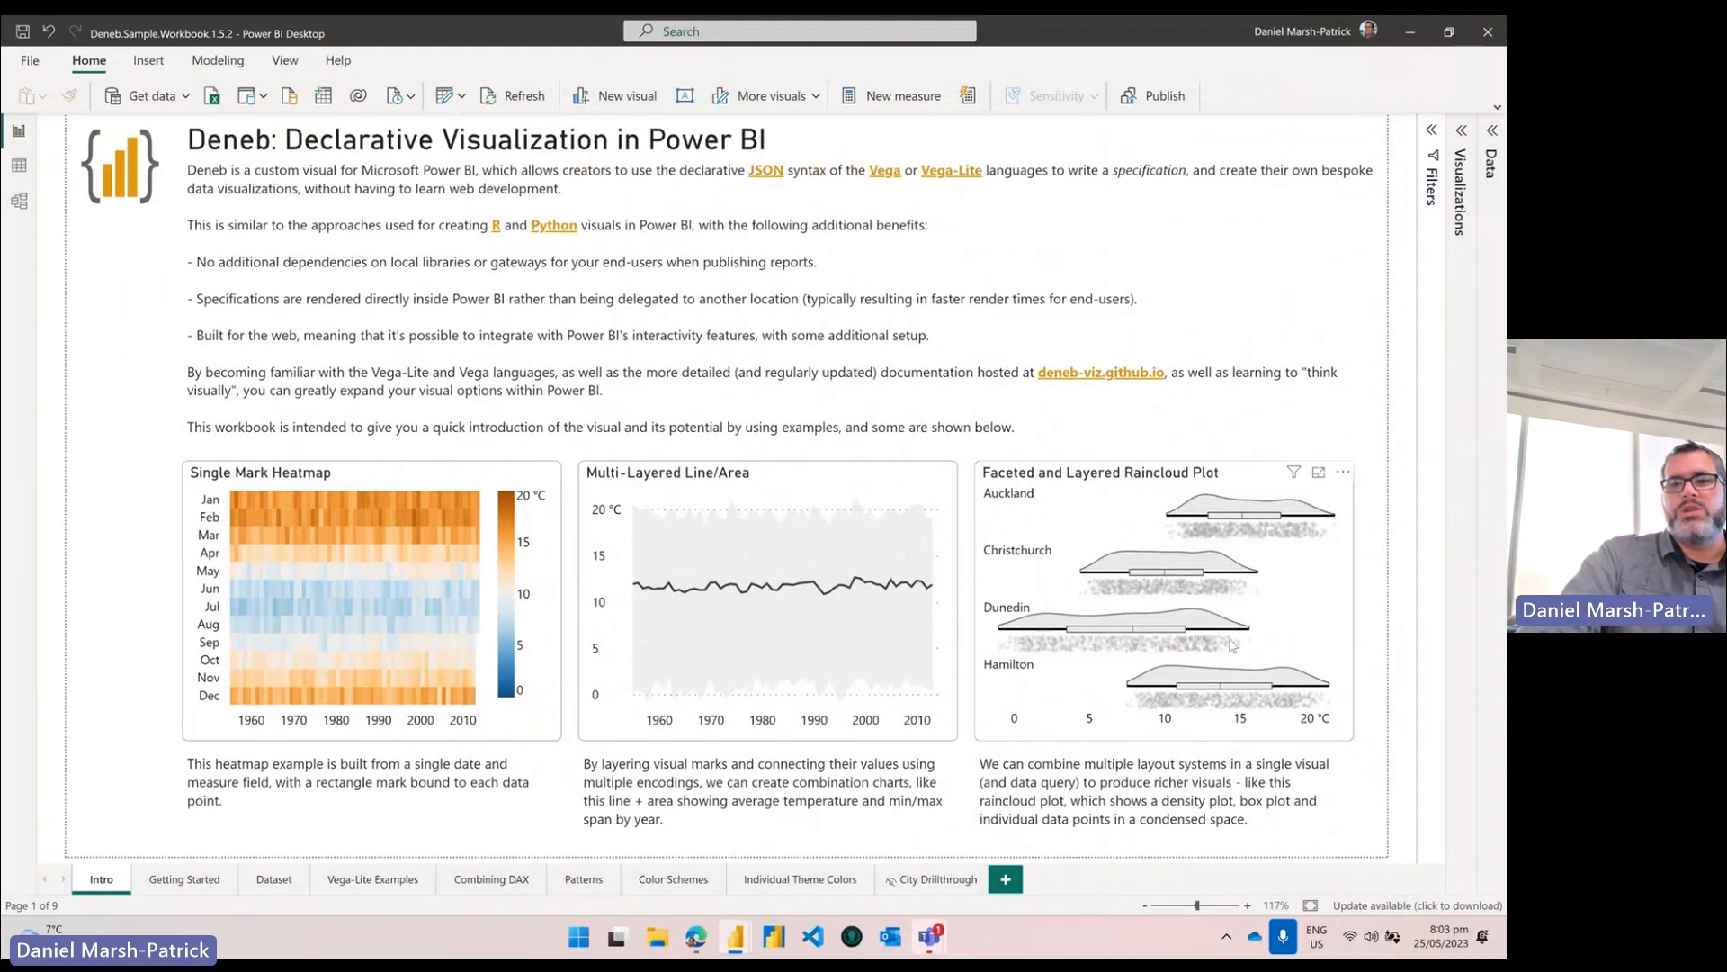
mouse_move(1232, 645)
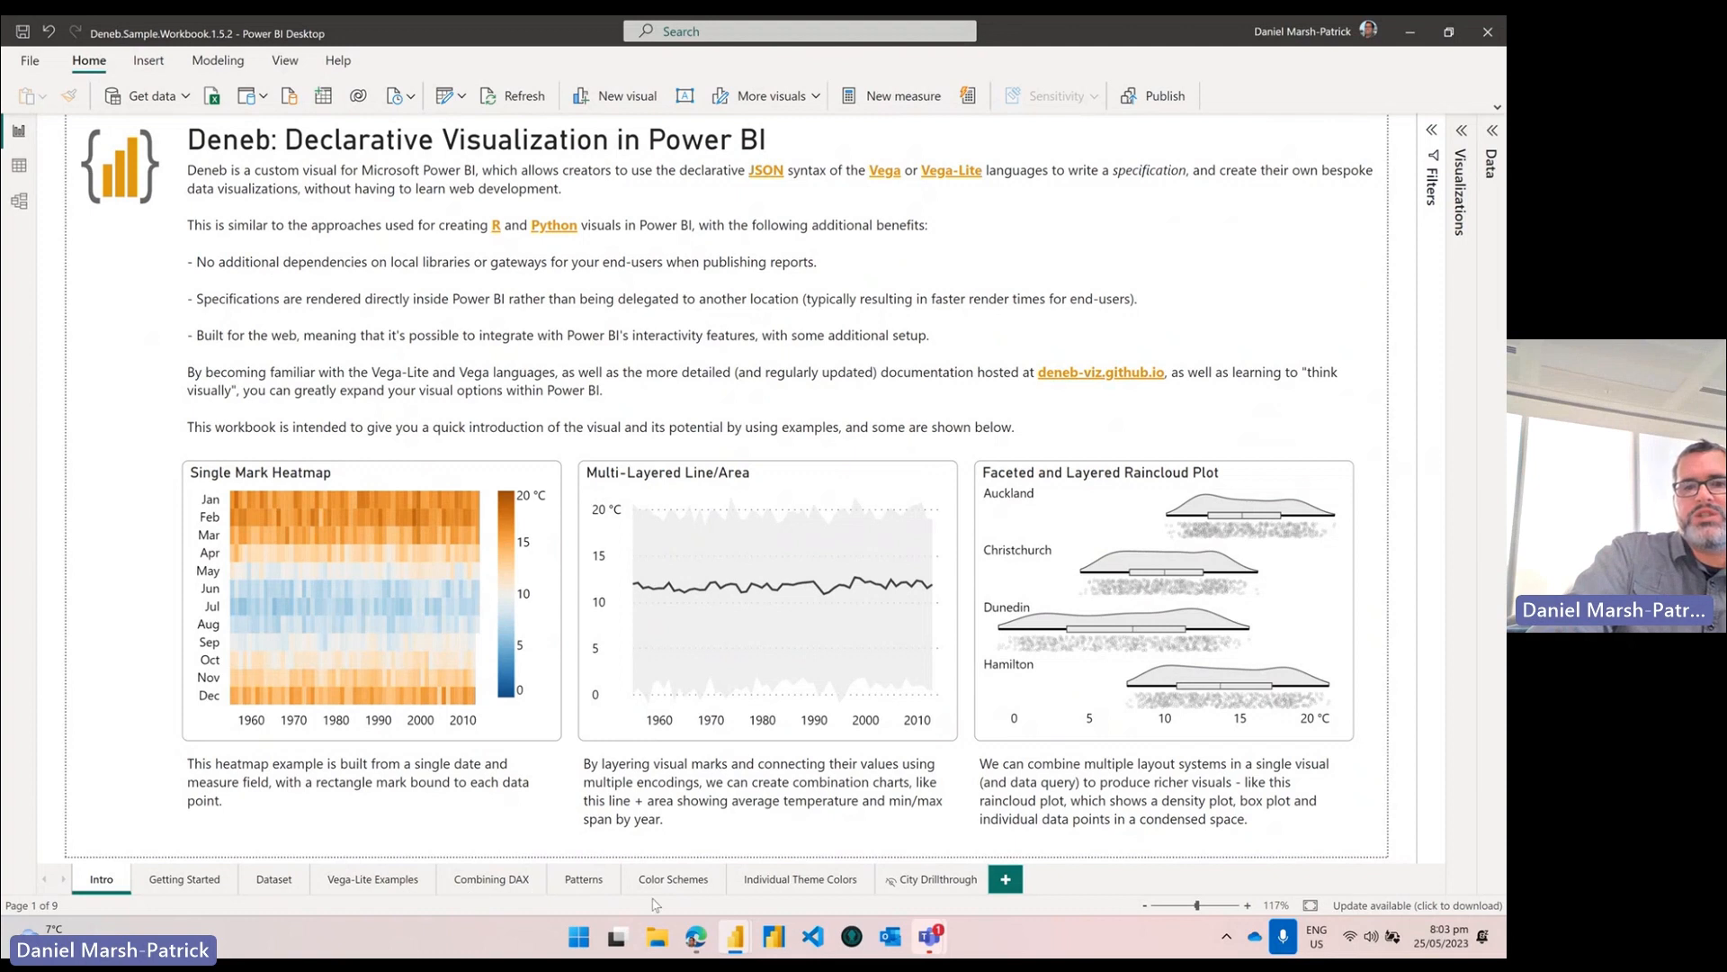
click(477, 882)
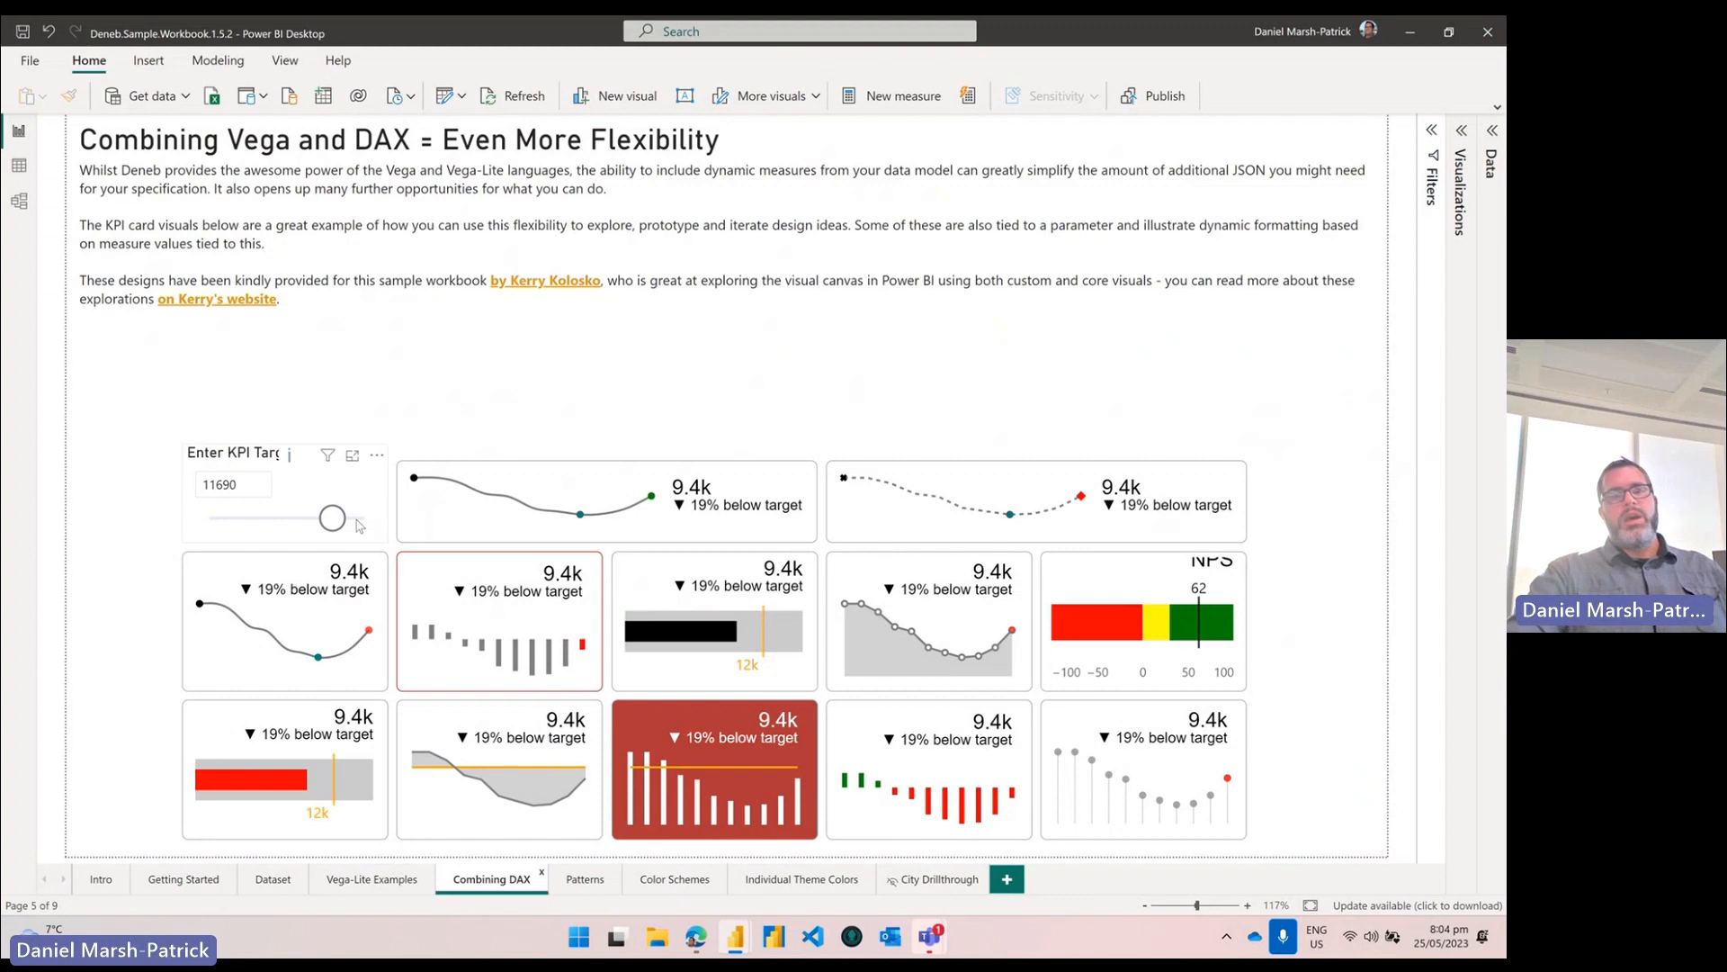
Step: Lower the KPI target slider so all cards turn green at 36% above target, then open Color Schemes
drag(331, 518, 288, 535)
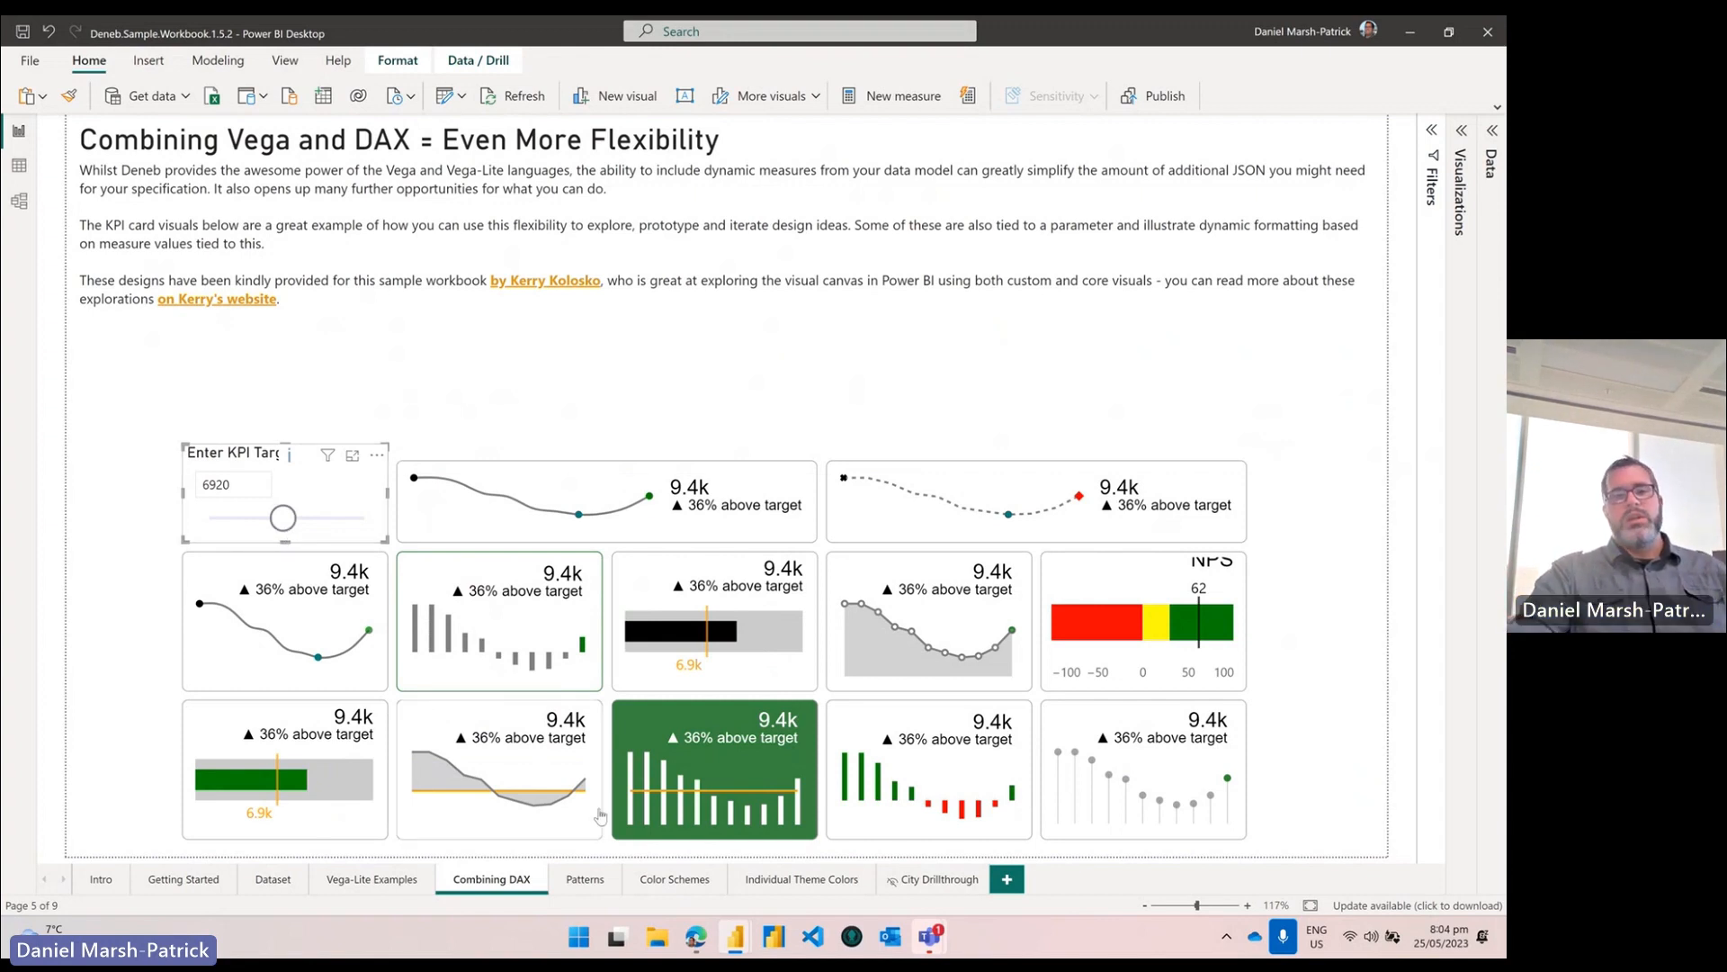
click(663, 882)
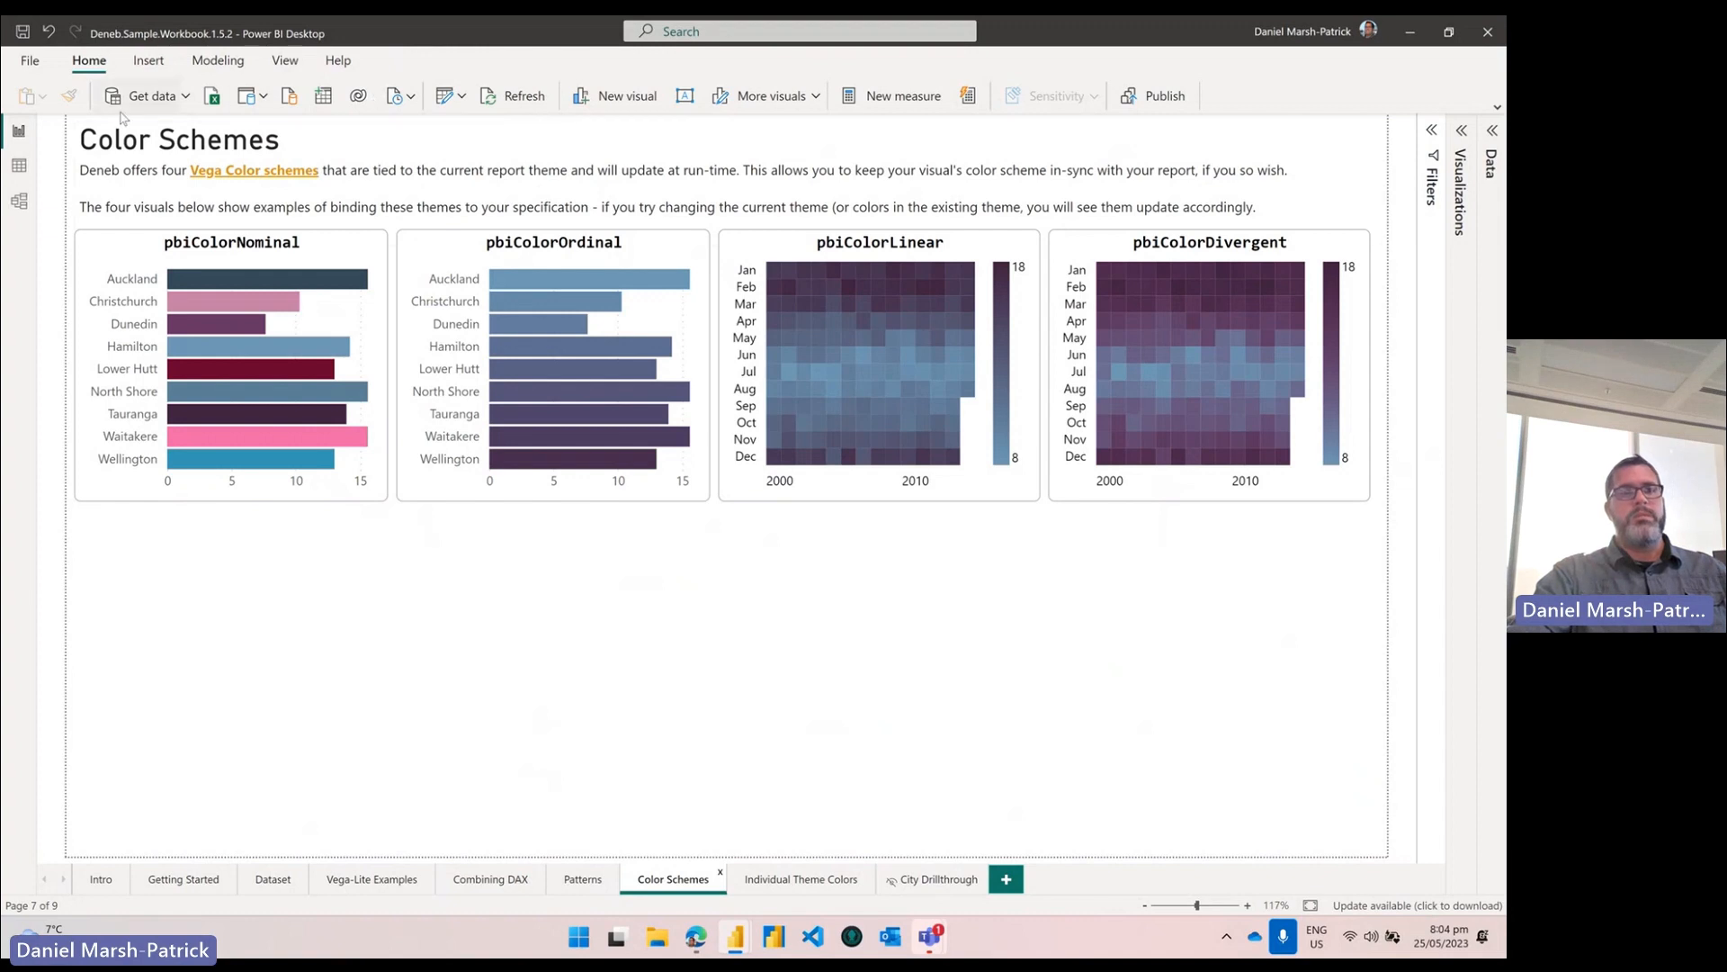
Step: Apply the Accessible Default theme, view Individual Theme Colors, then open the Big Book of Dashboards post
click(1497, 106)
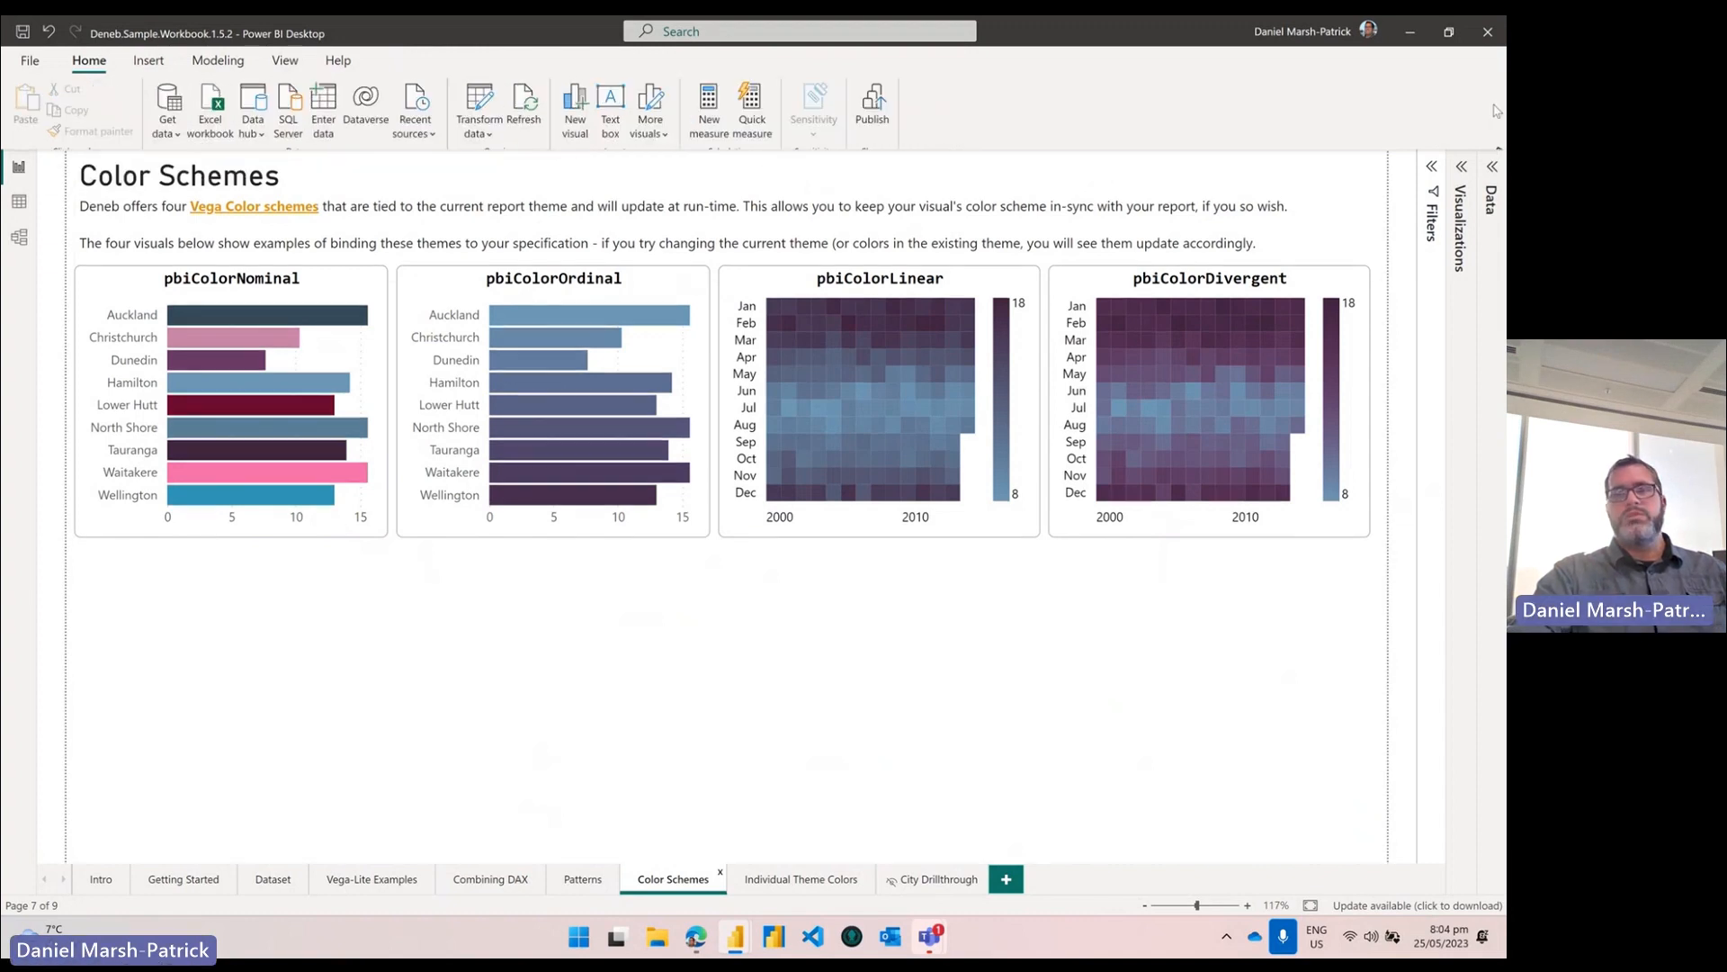
click(285, 61)
click(98, 109)
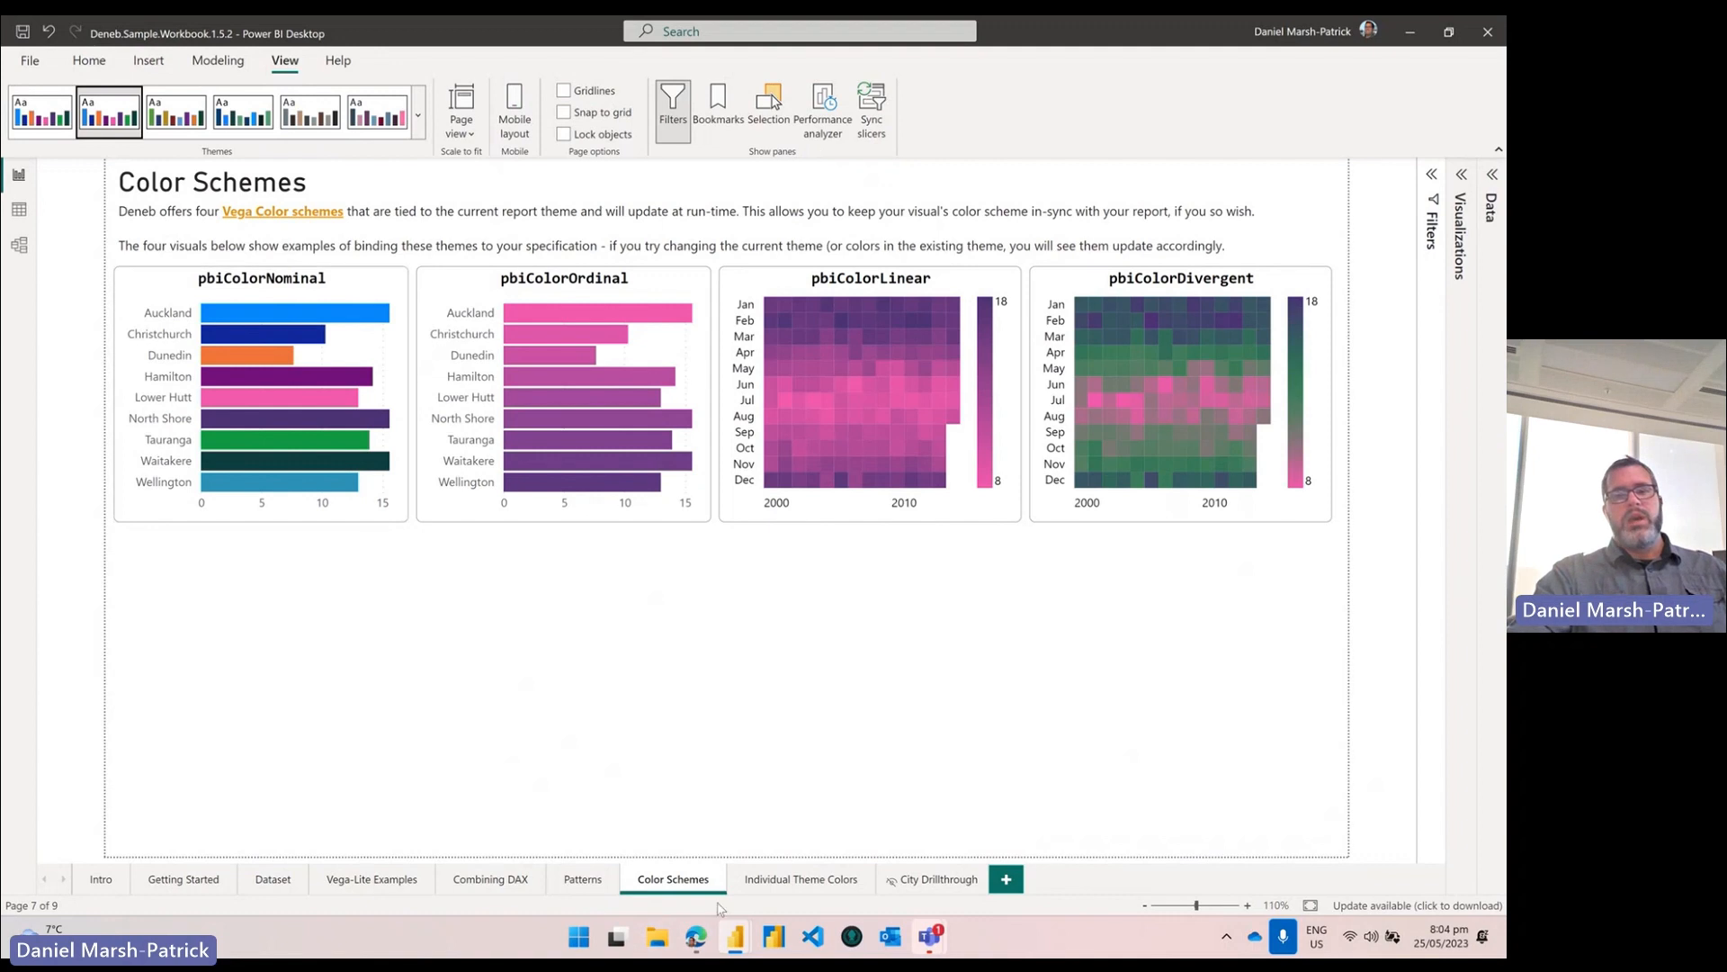
click(775, 883)
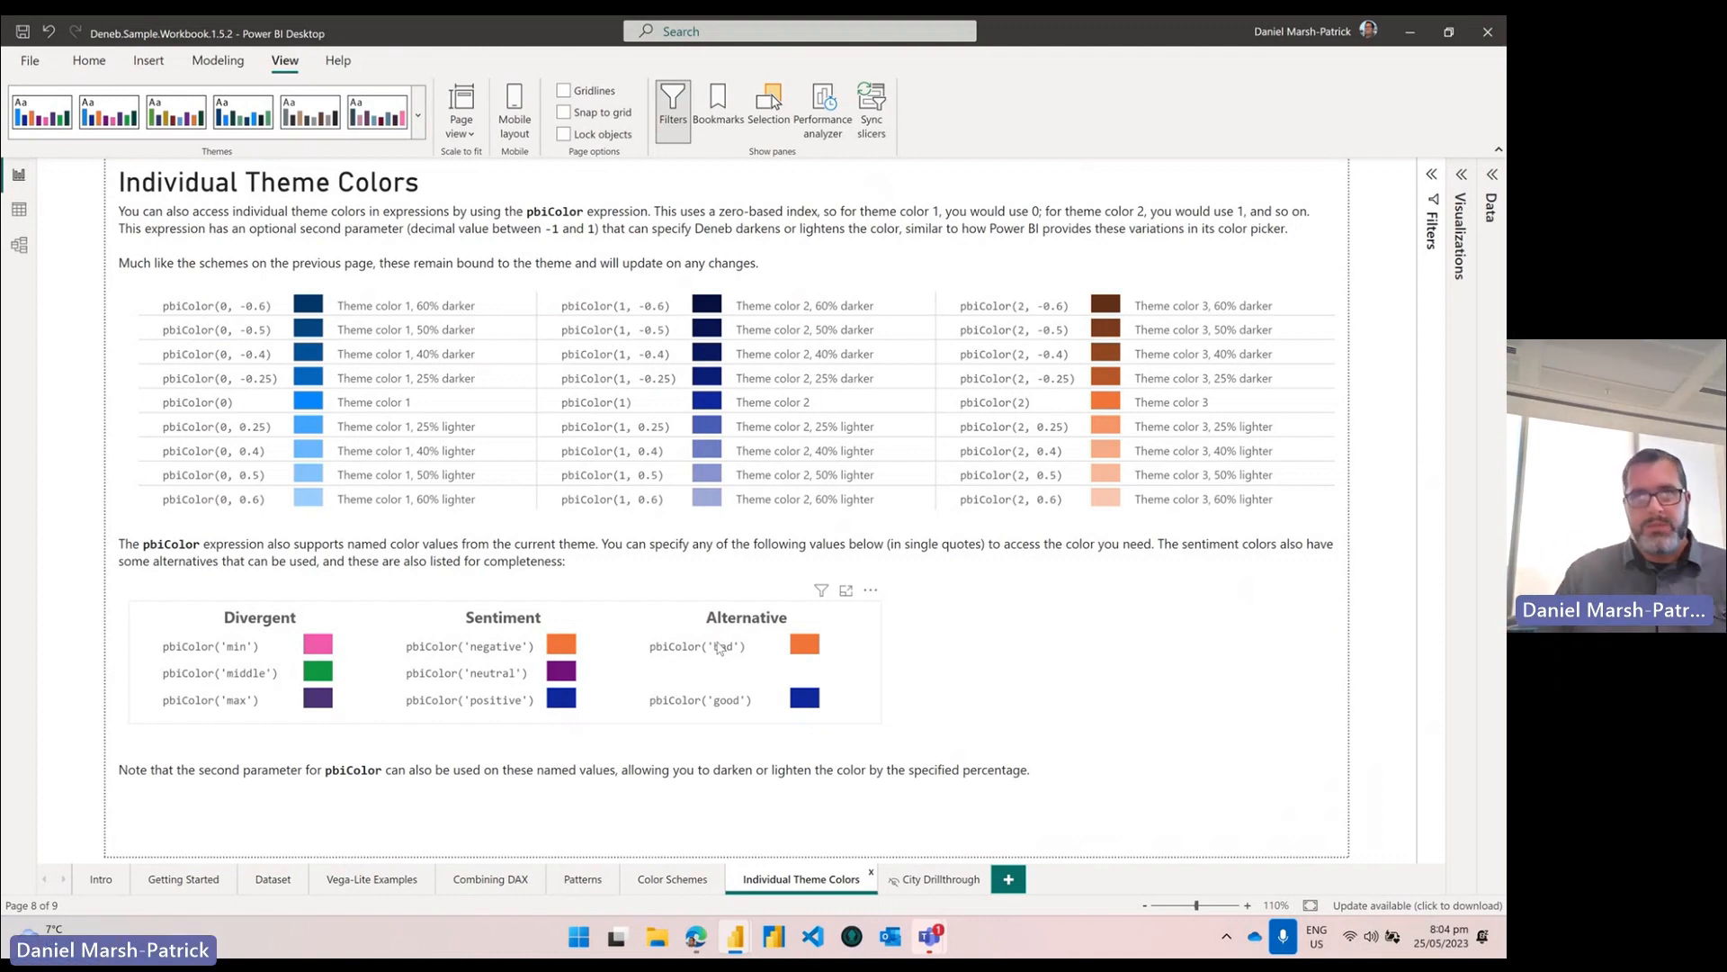
click(693, 935)
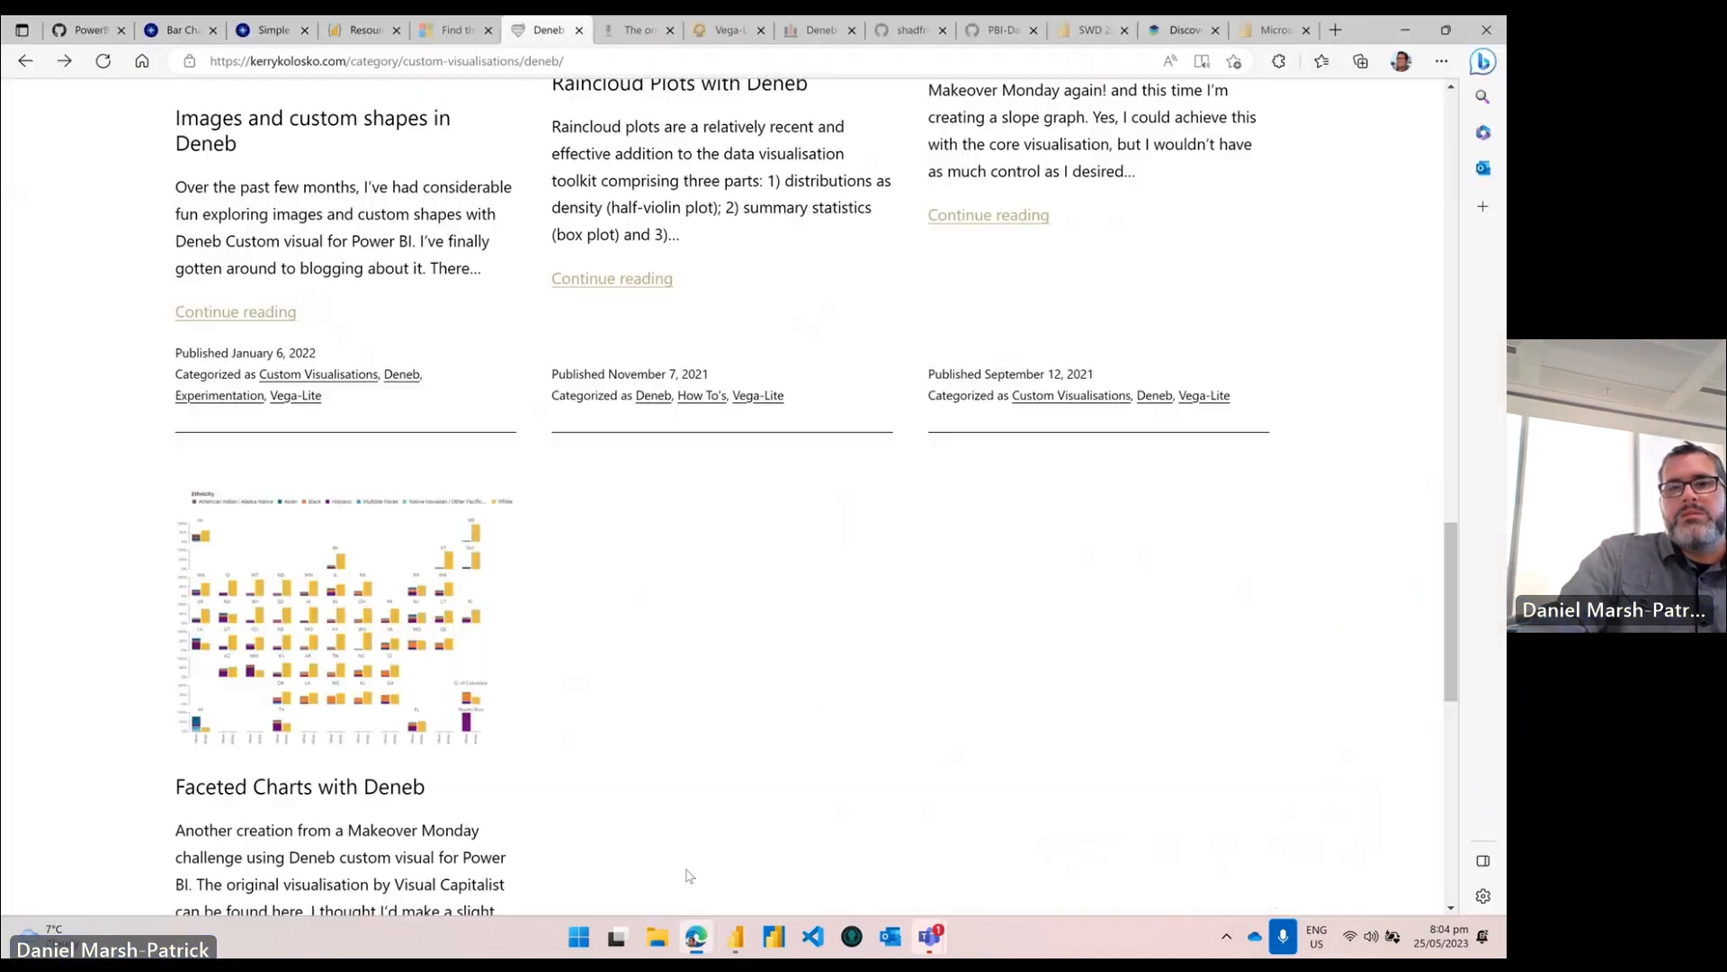
click(634, 30)
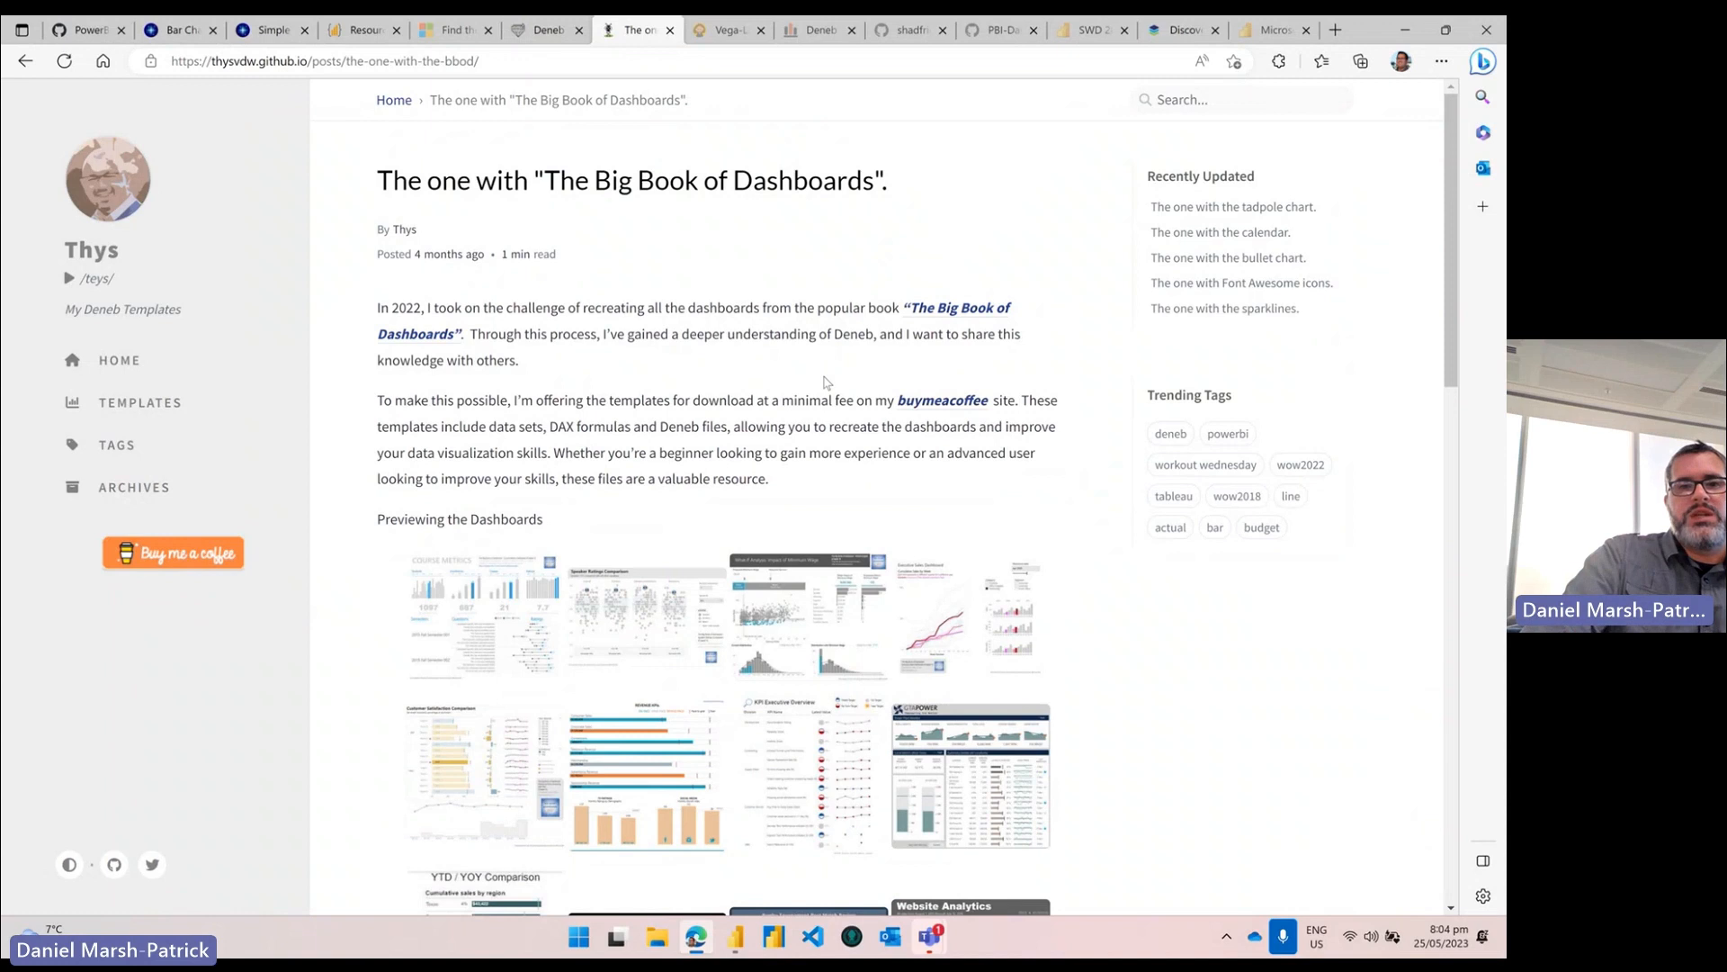
Step: Scroll through the Big Book of Dashboards template previews, then open the Power BI Guy Vega-Lite templates page
scroll(826, 381, down, 2)
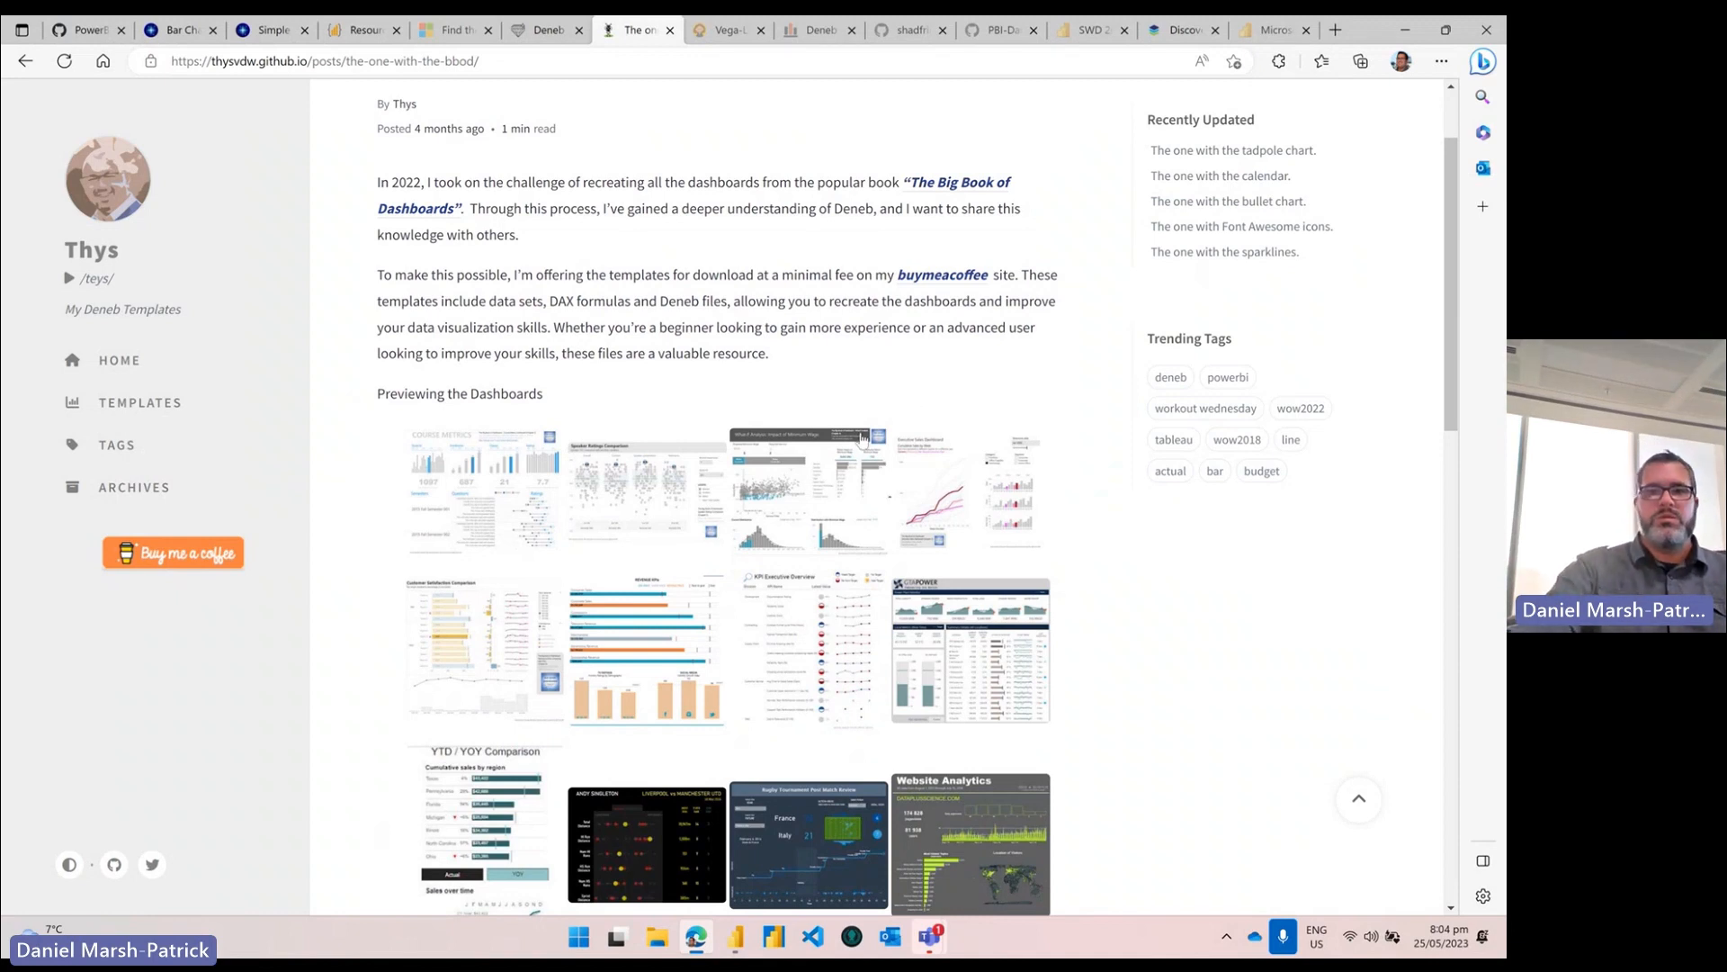
scroll(859, 445, down, 6)
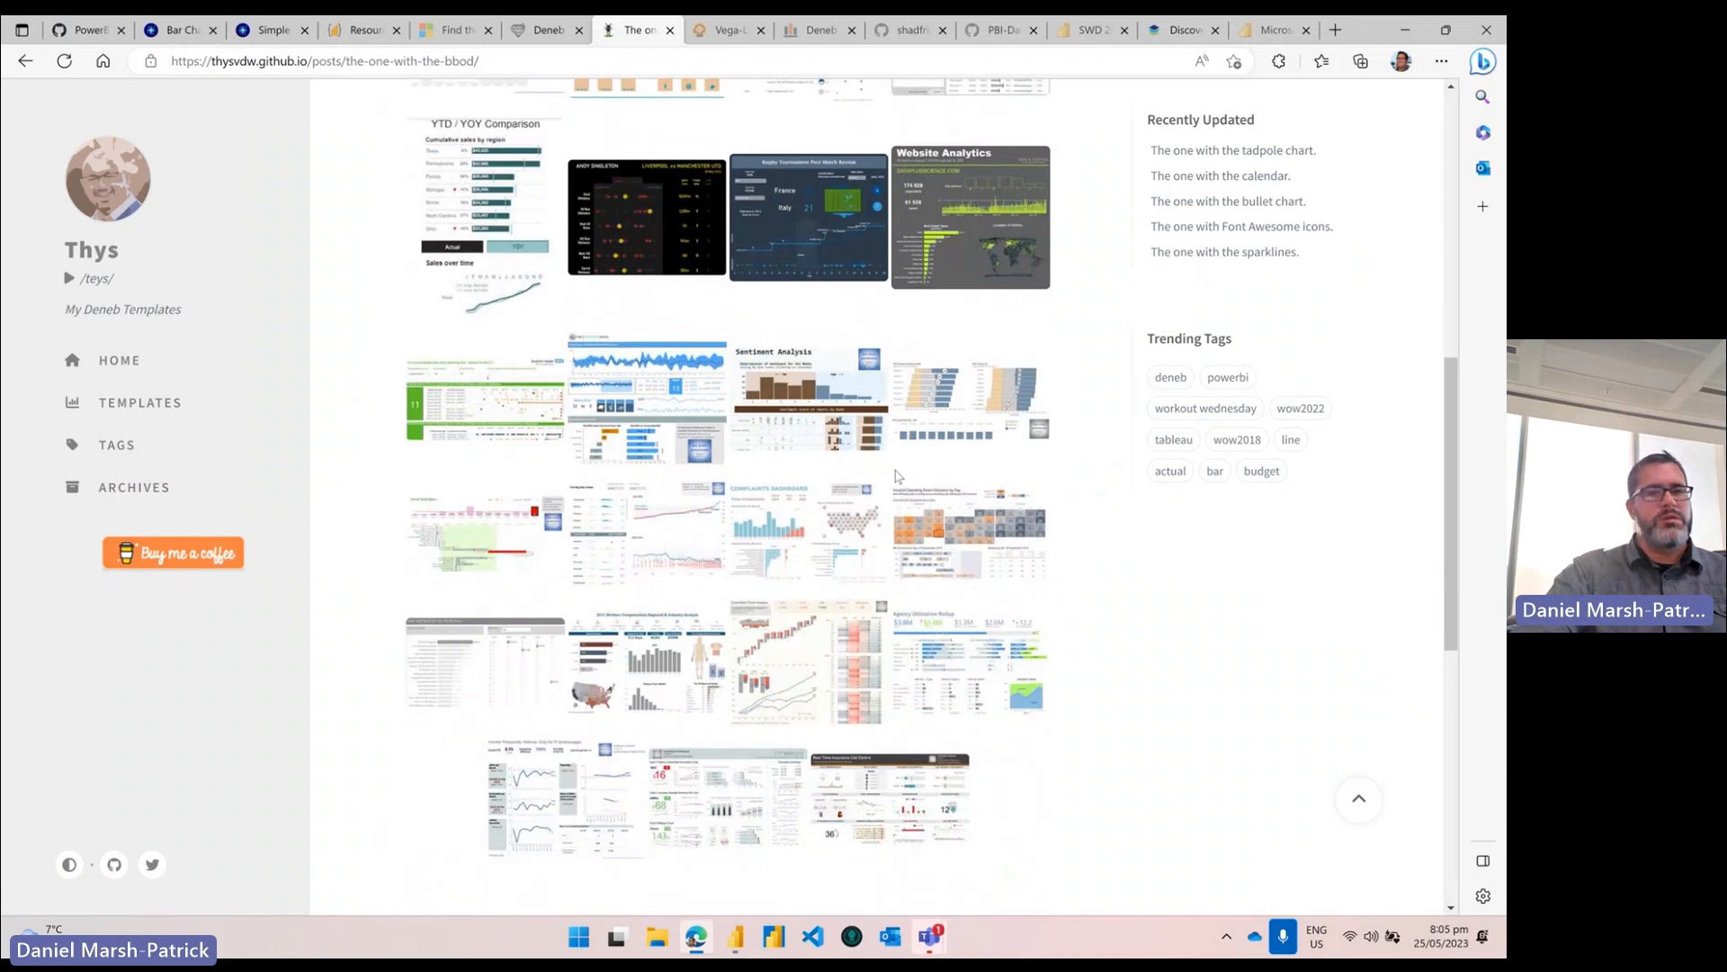
scroll(831, 481, up, 7)
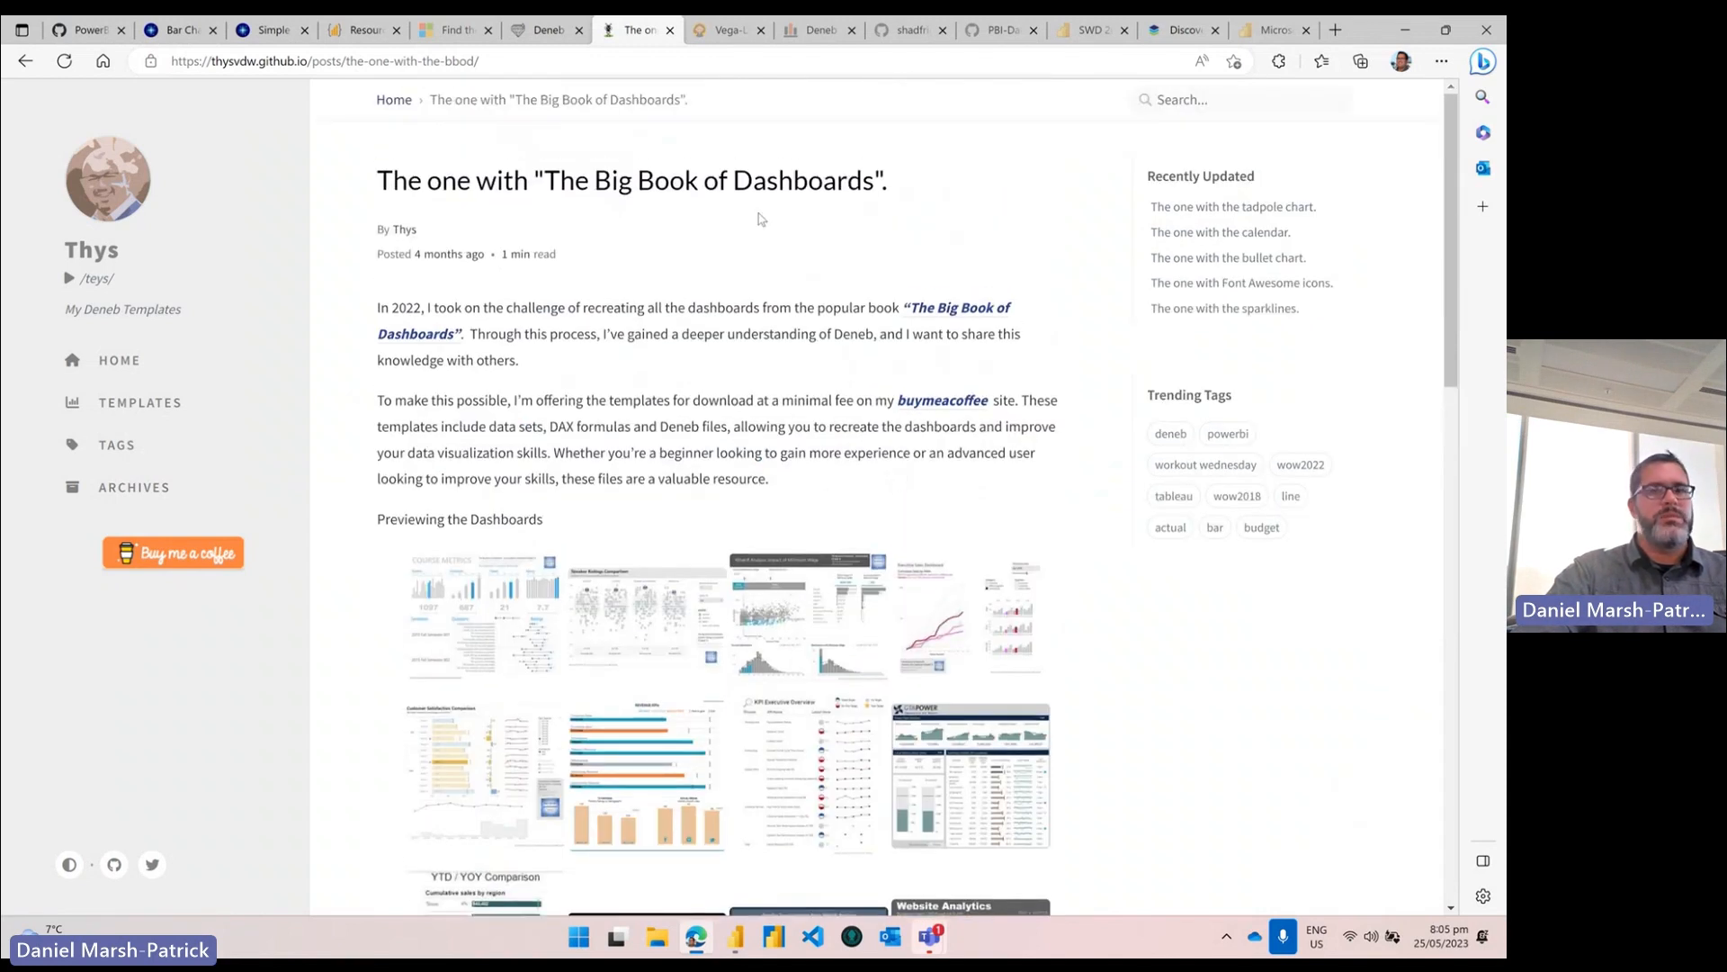
click(719, 30)
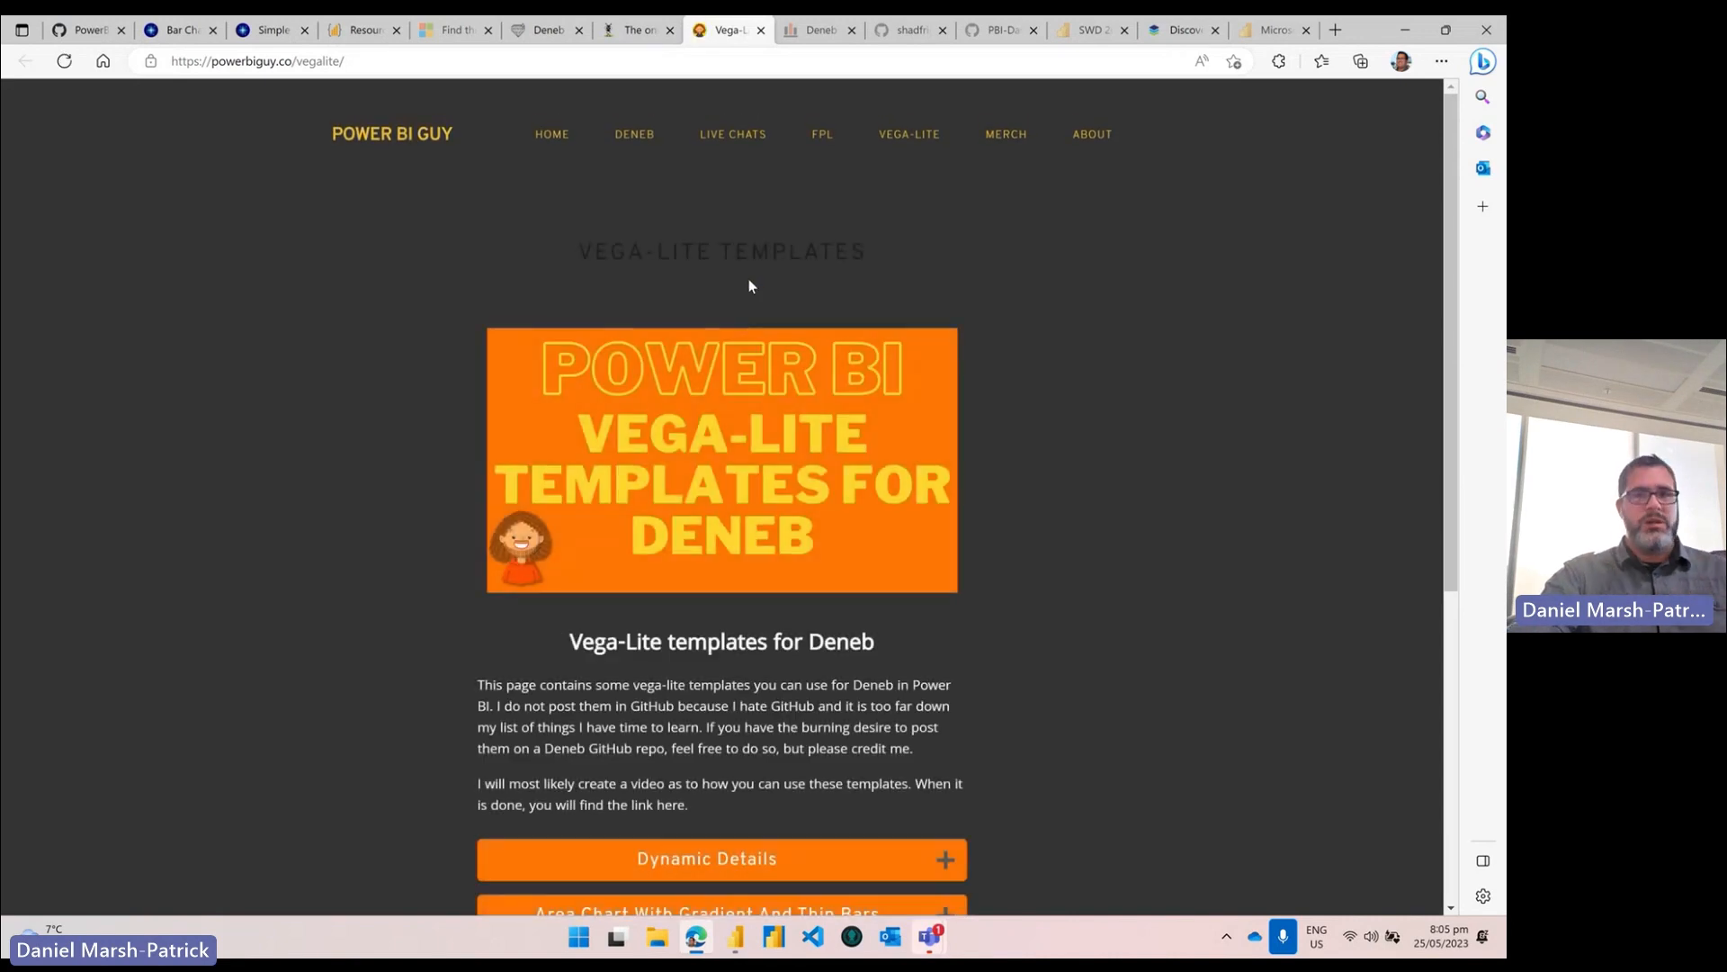
Step: Switch to the browser tab with powerofbi.org's 'Deneb and Vega in Power BI' article
click(814, 29)
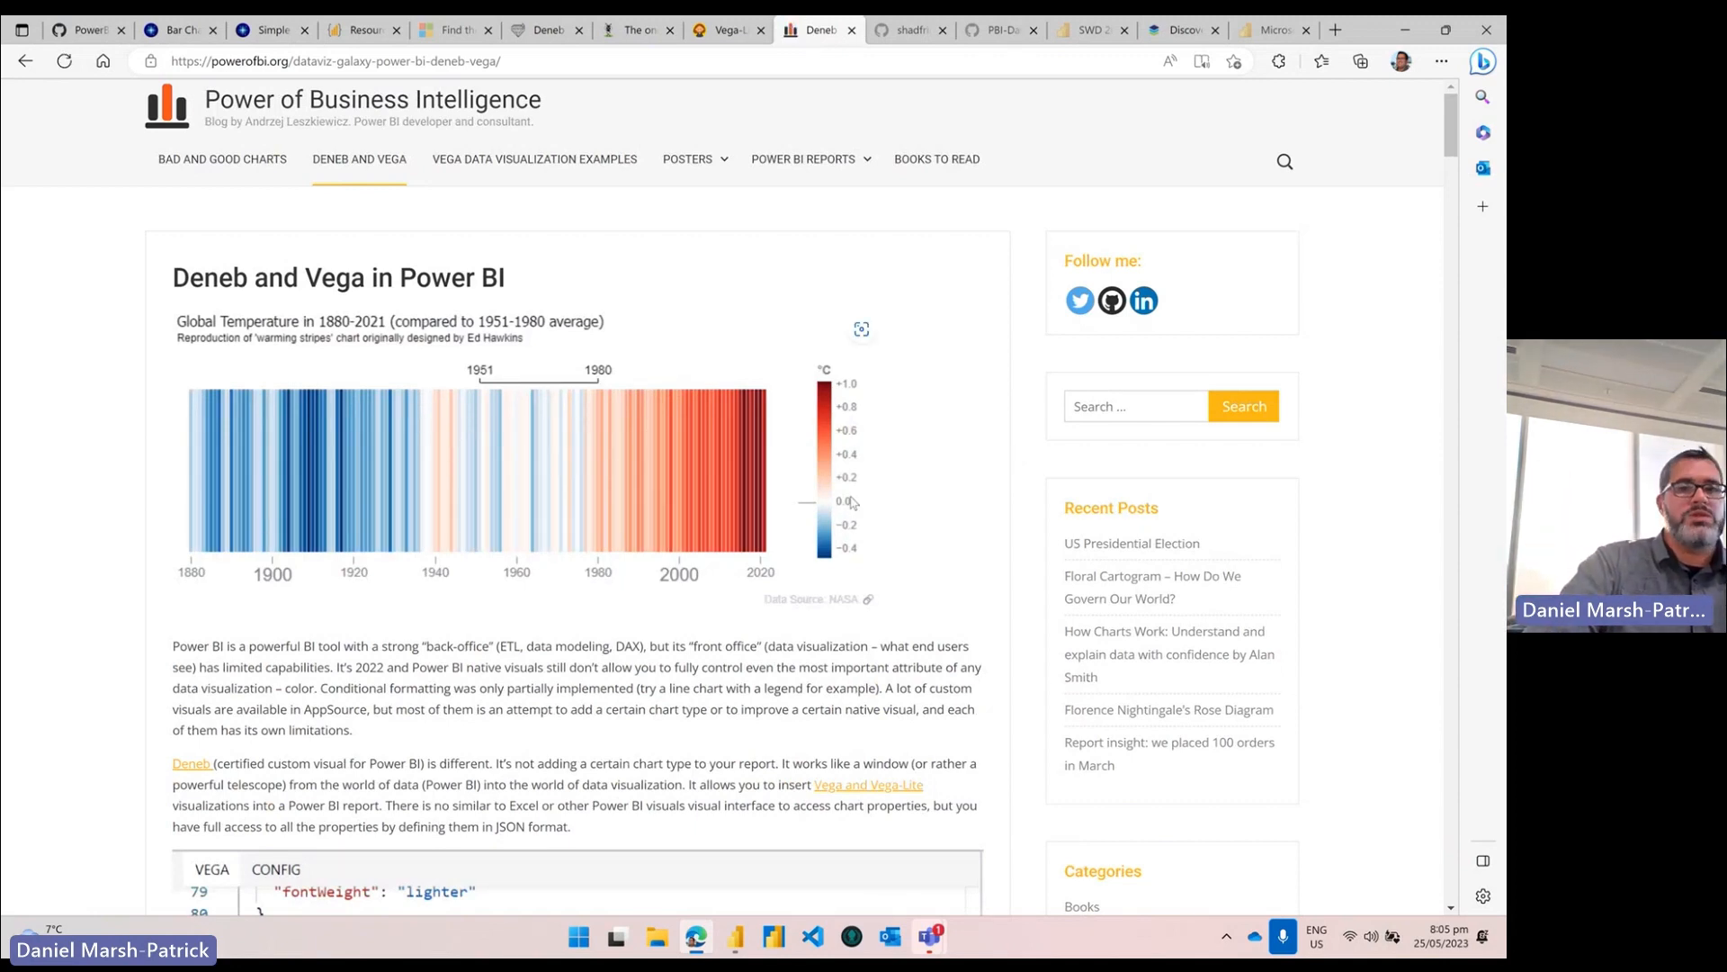
Step: Scroll the article past the Vega code and horse drawing to the 2020 US Presidential Election chart
scroll(852, 502, down, 10)
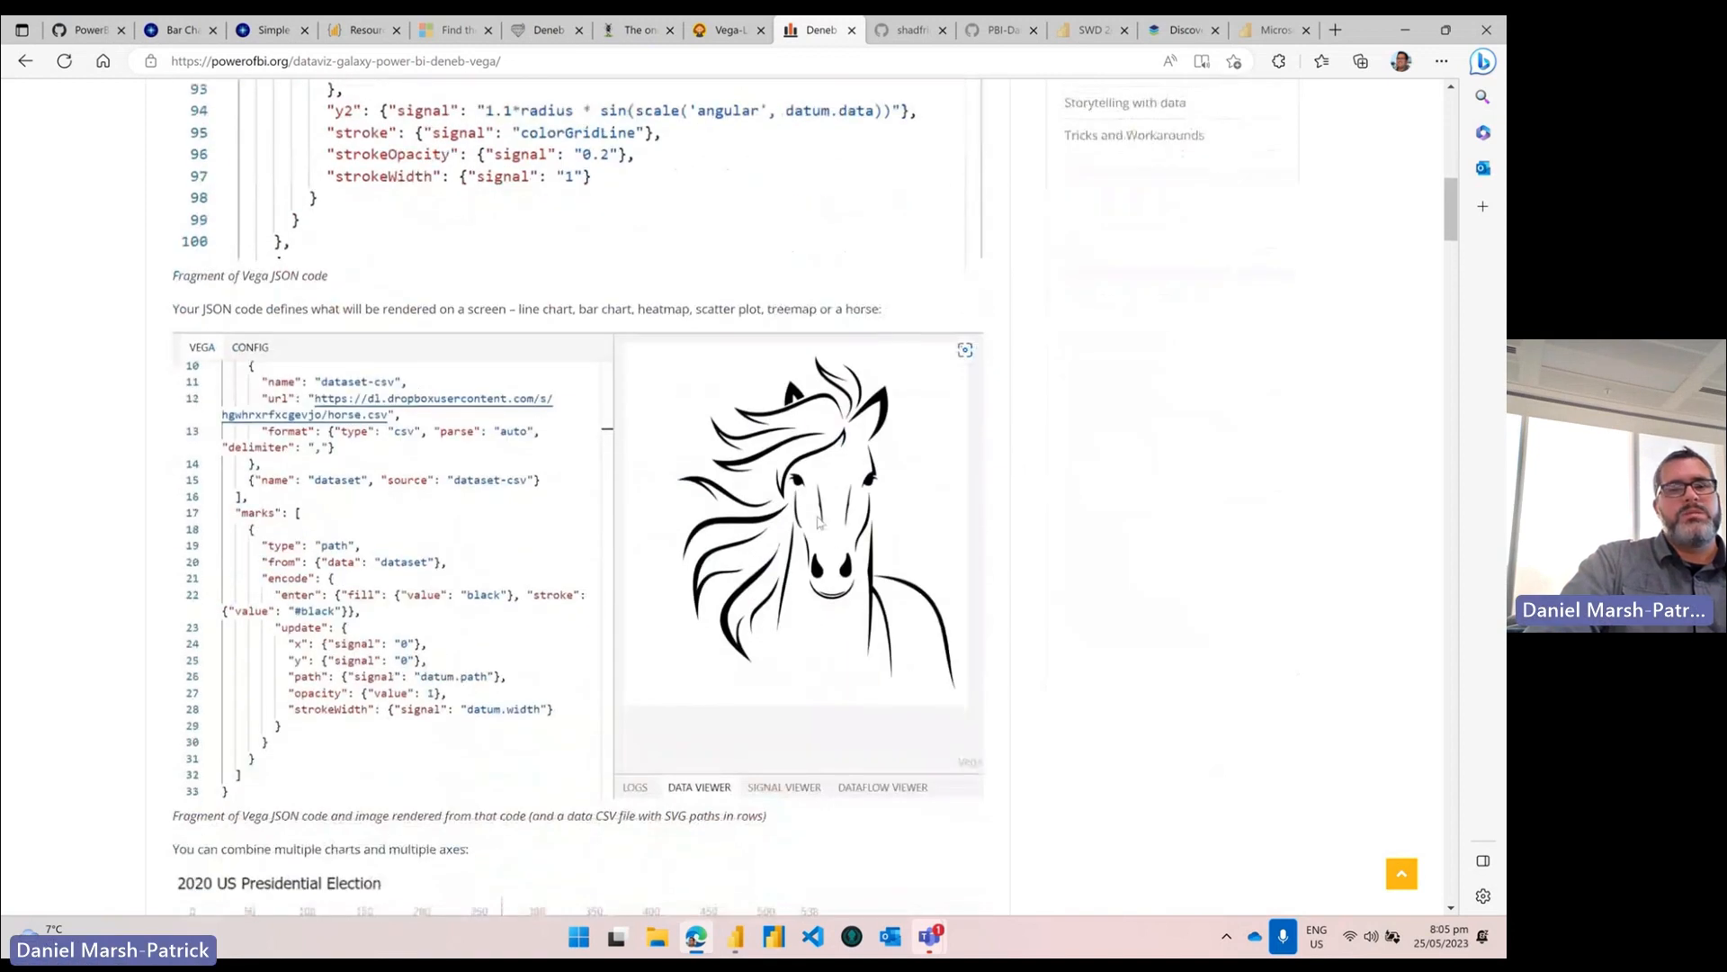
scroll(1032, 527, down, 9)
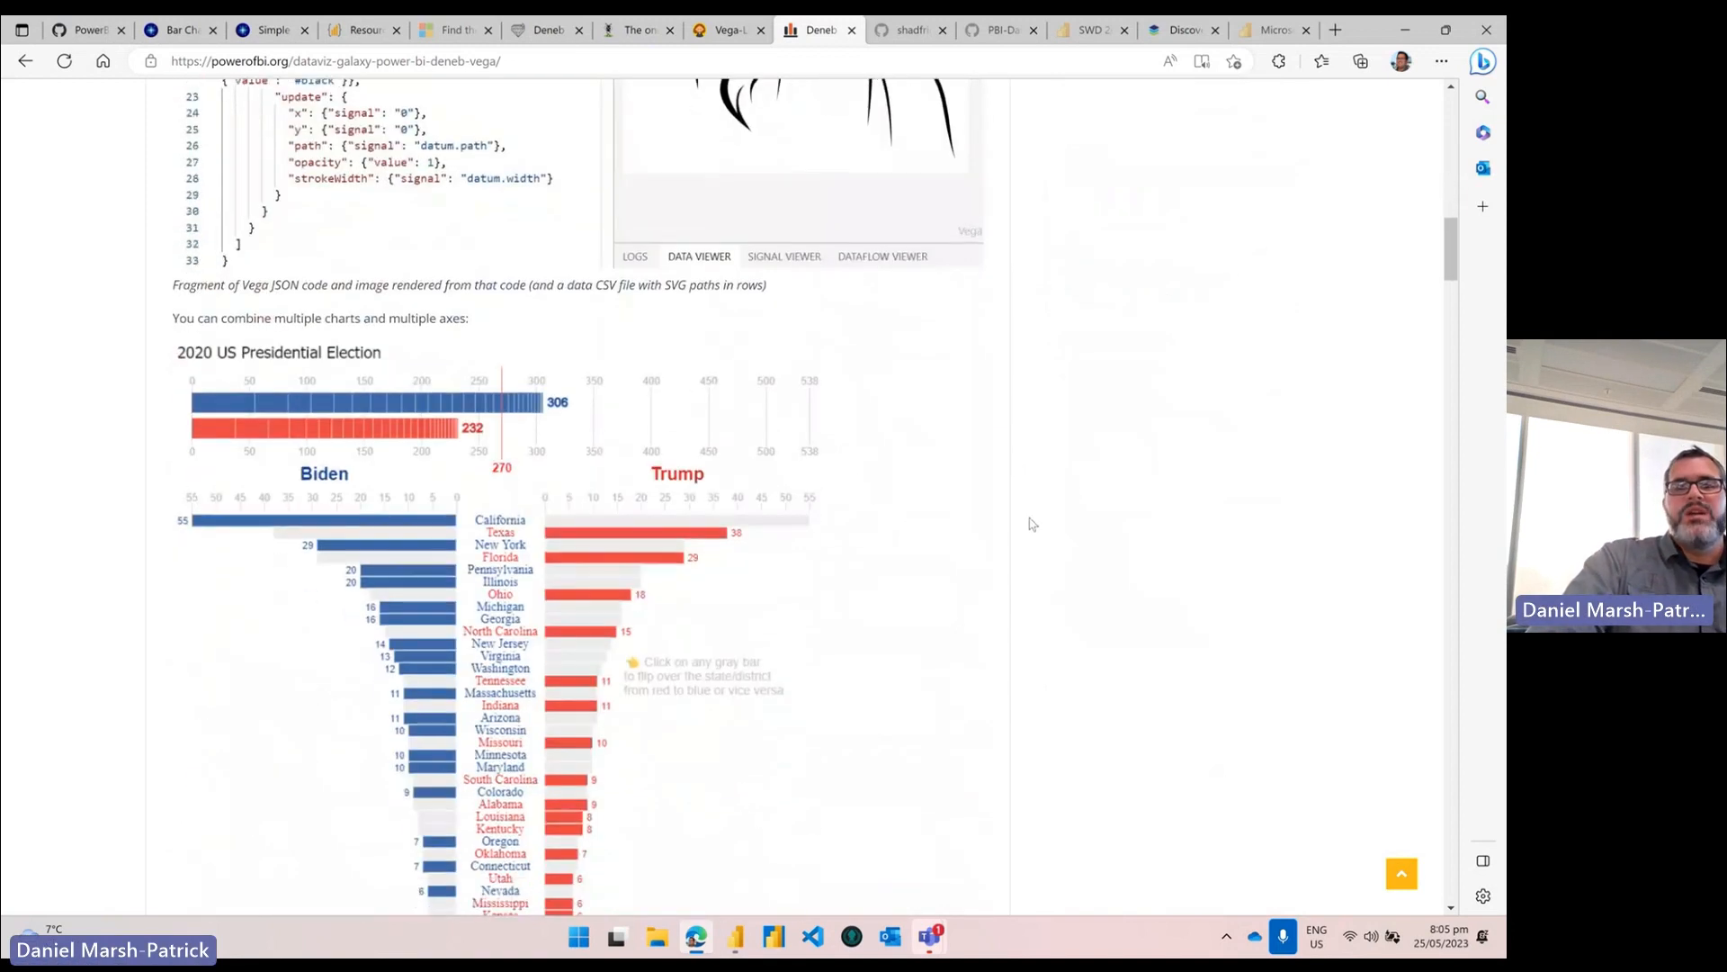
scroll(1032, 527, up, 2)
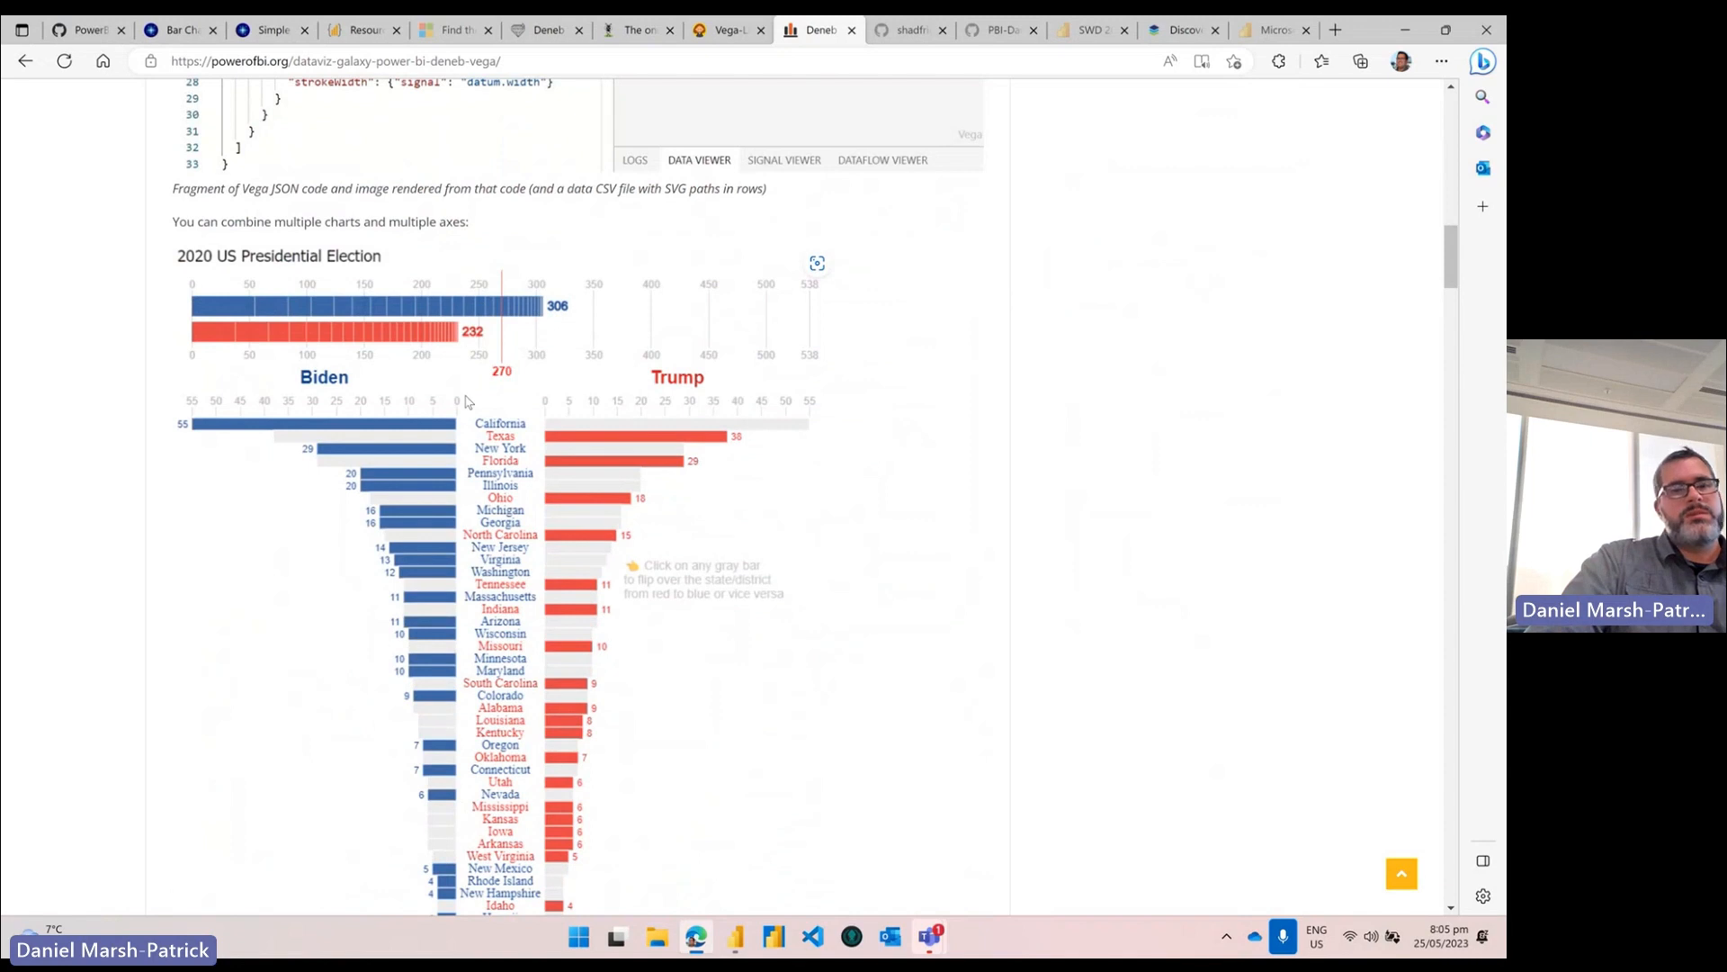